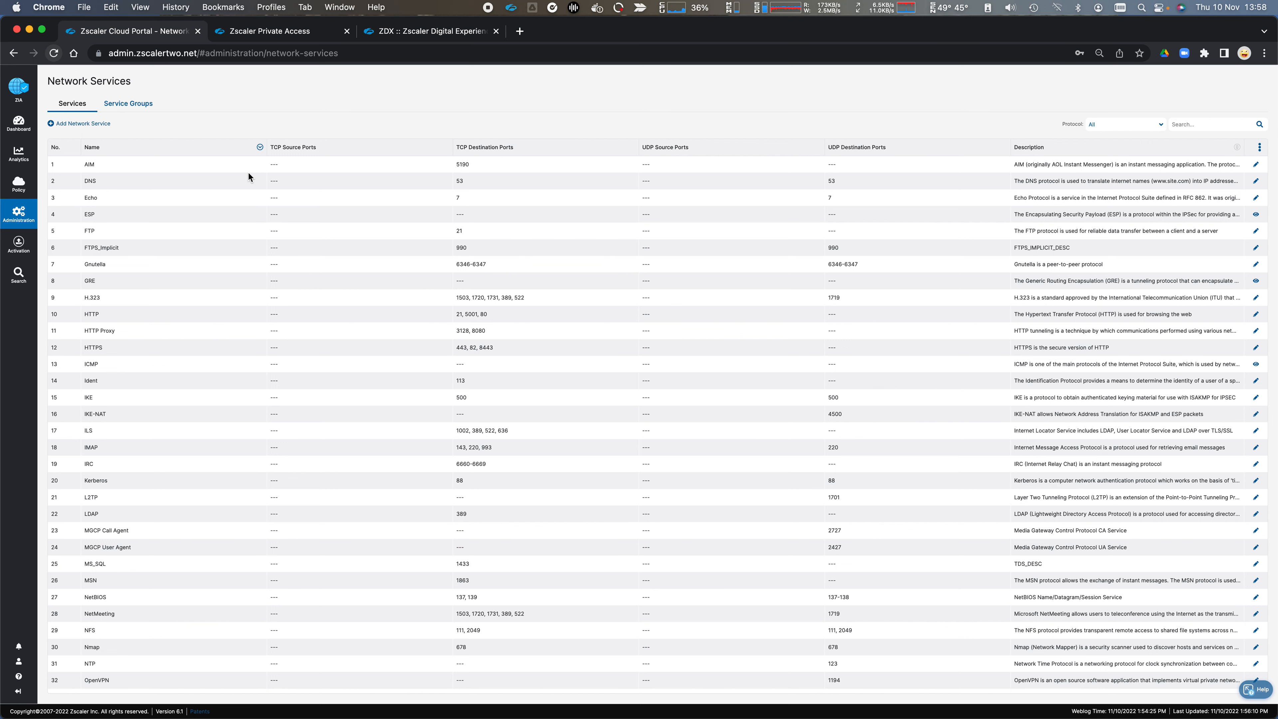
Step: Review the Network Services list and its service groups, ending on the list of services
double_click(440, 180)
left_click(127, 110)
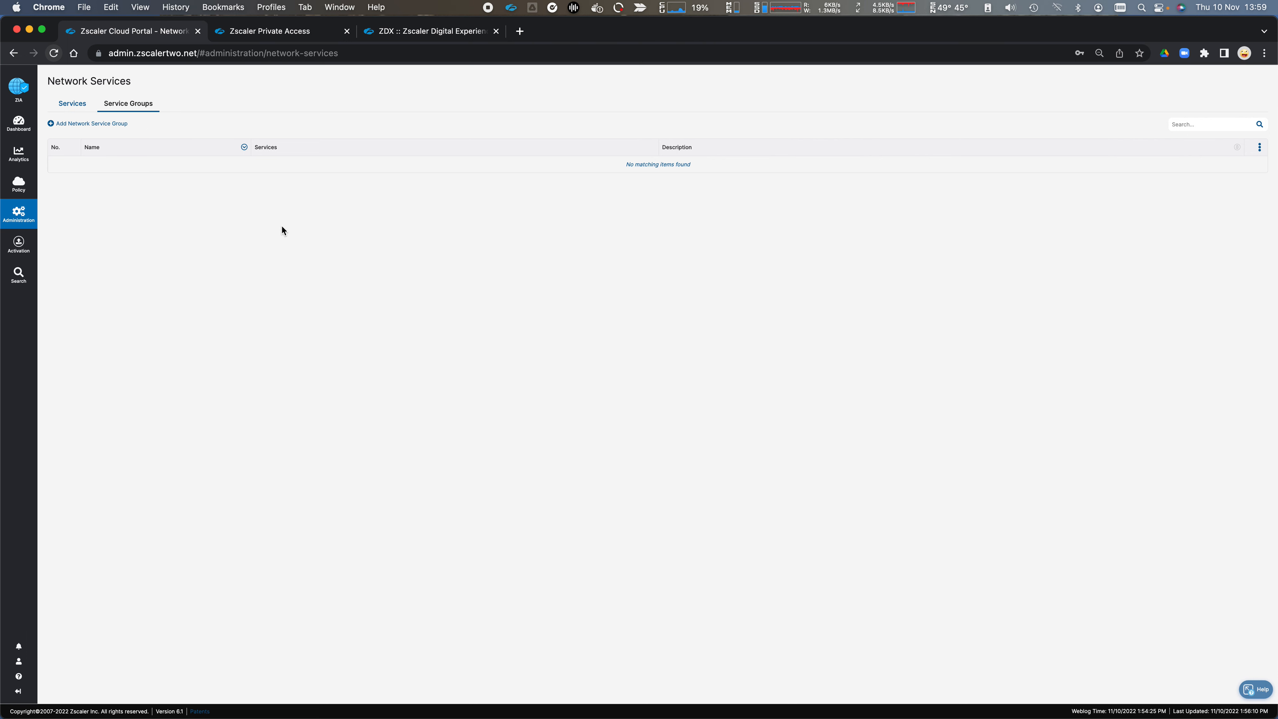
left_click(71, 108)
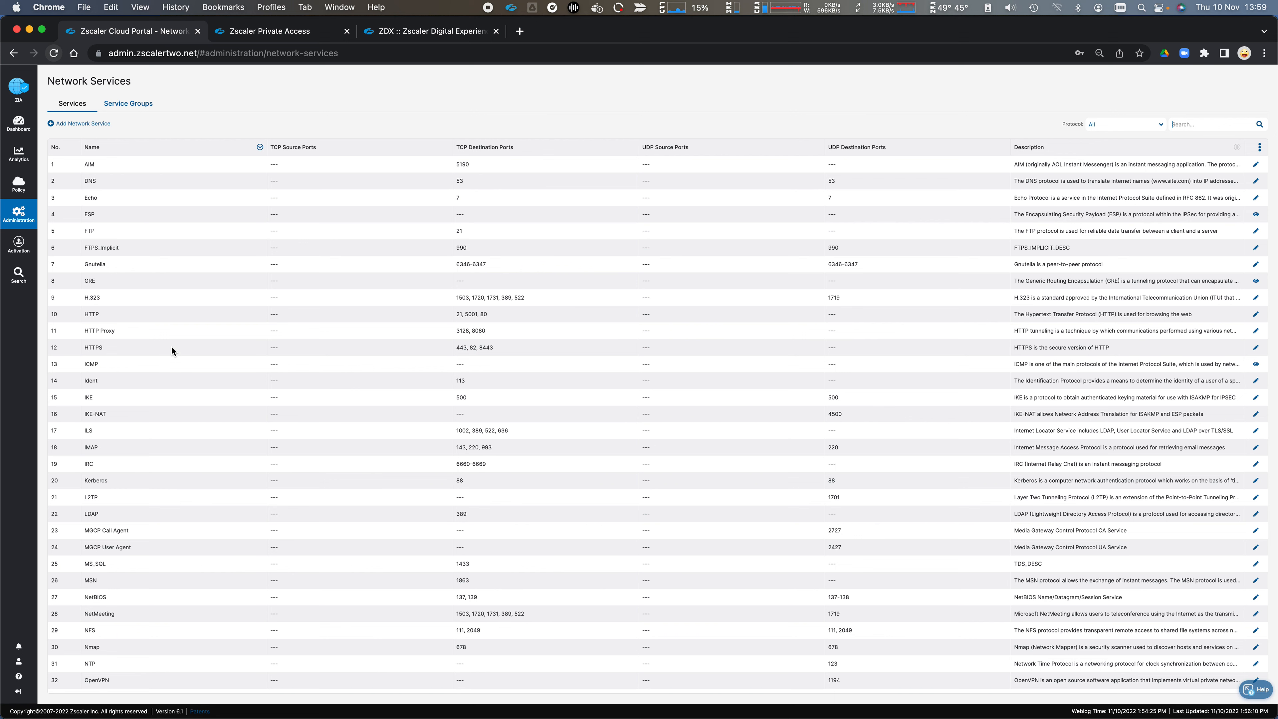
Step: Examine the Network Applications list, its application groups and its DNS application groups
mouse_move(26, 217)
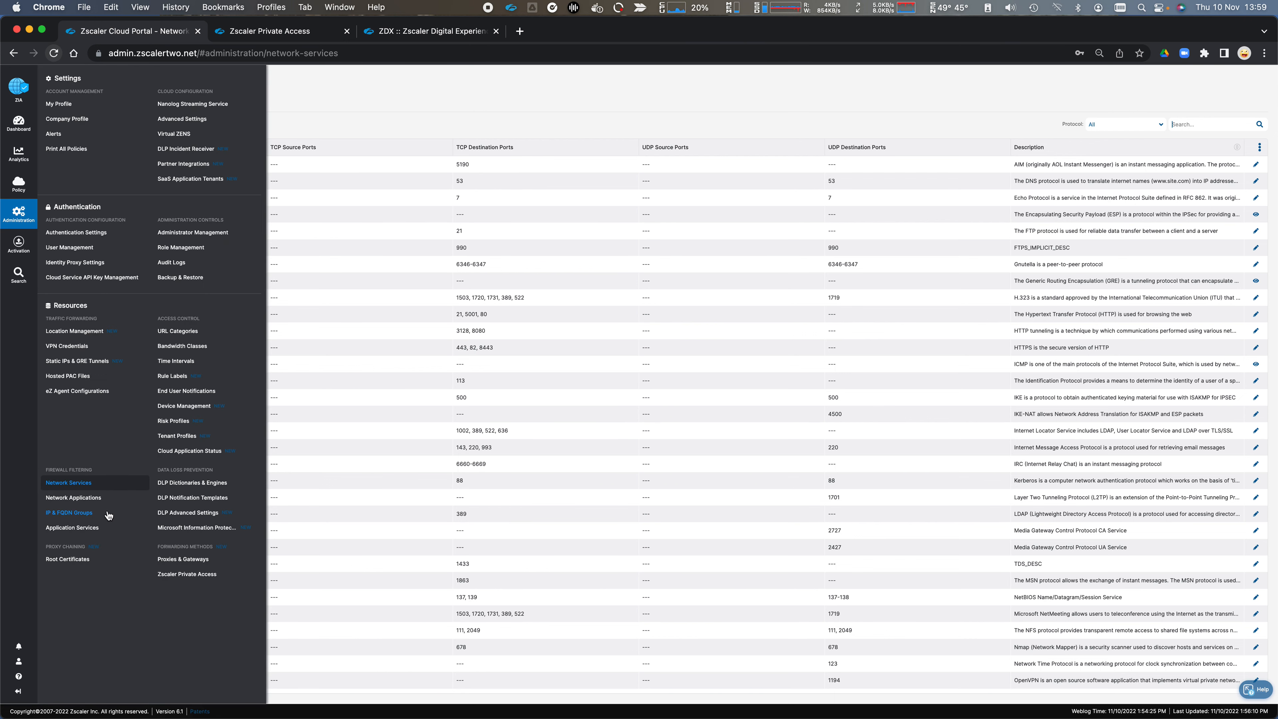
left_click(94, 504)
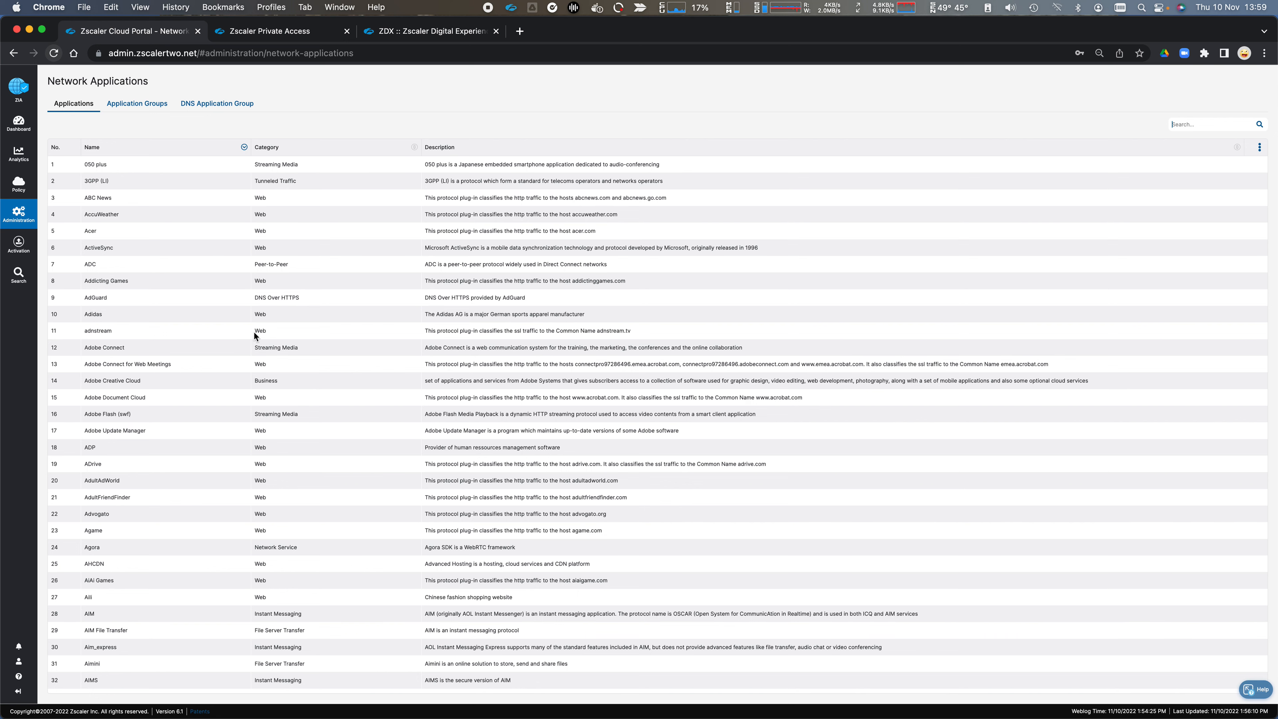
scroll(289, 417, "down", 20)
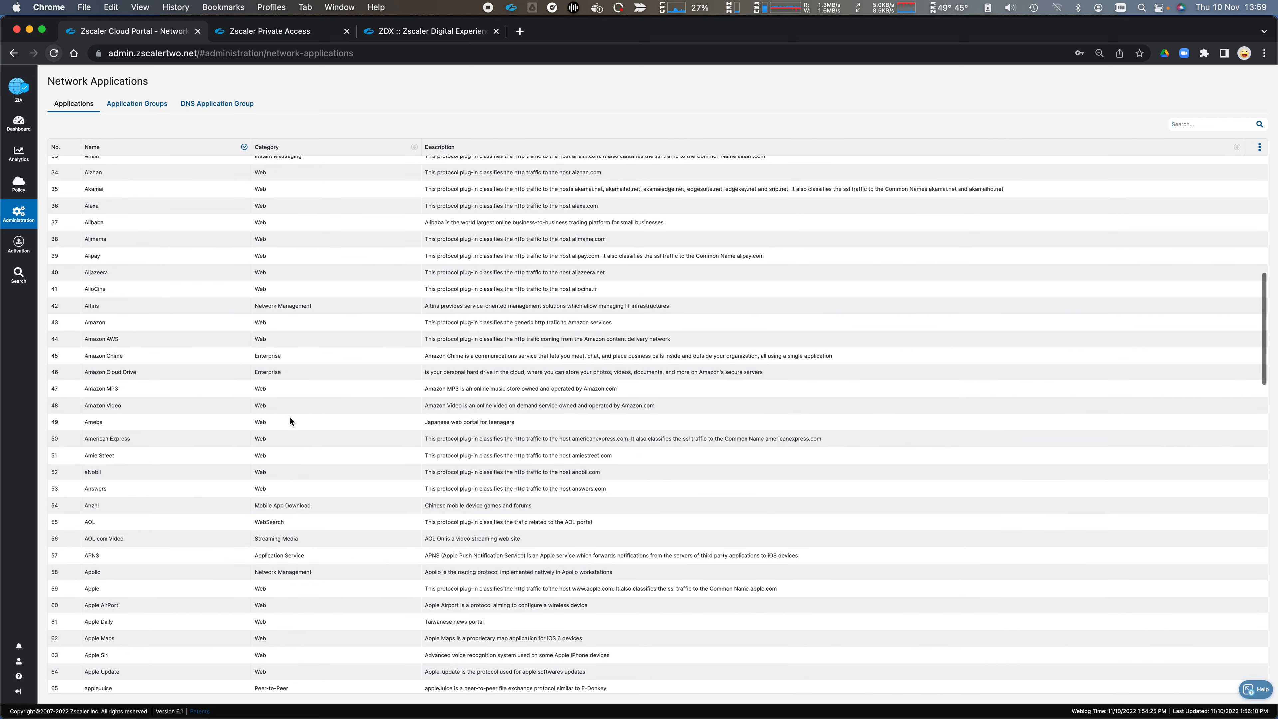
scroll(287, 417, "down", 20)
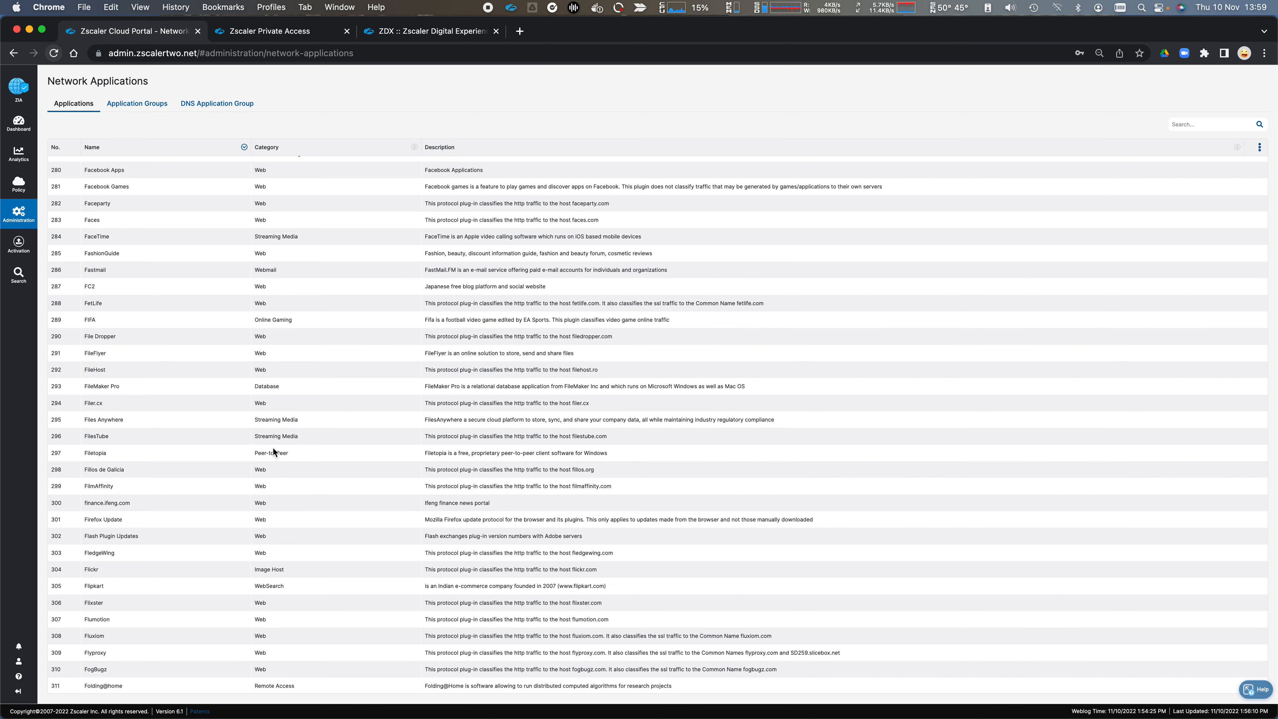
left_click(126, 106)
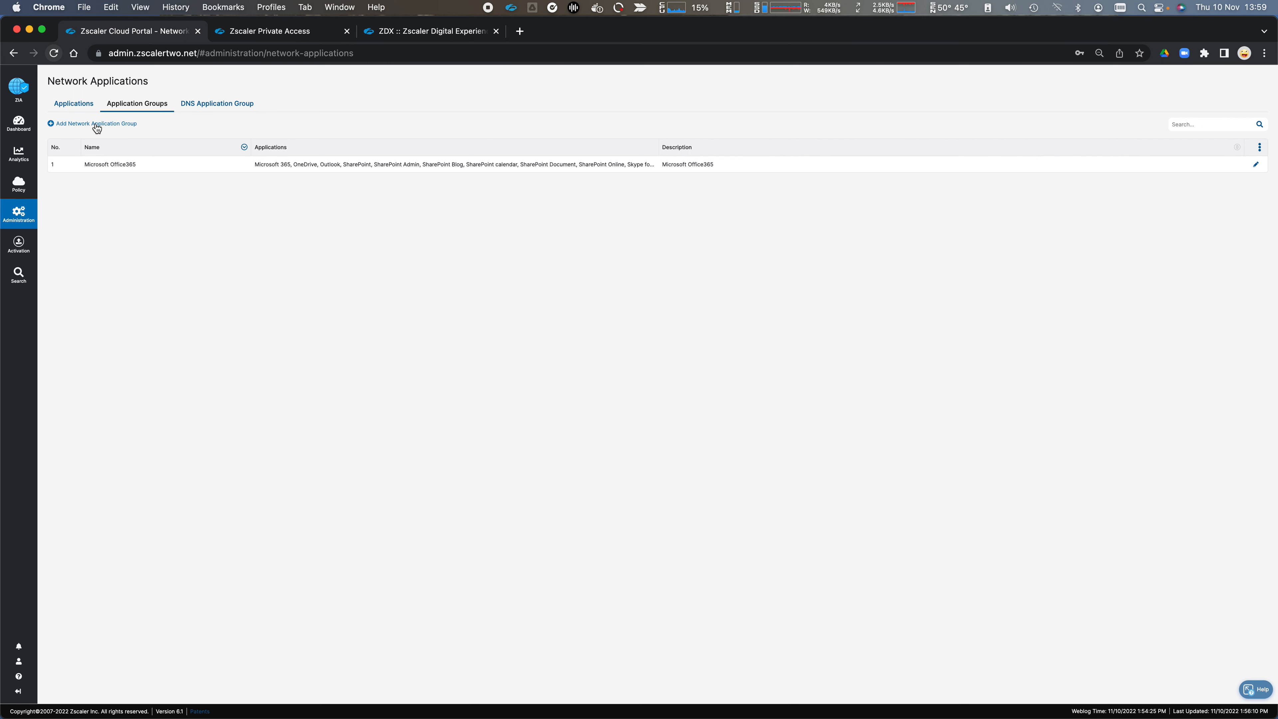
left_click(252, 105)
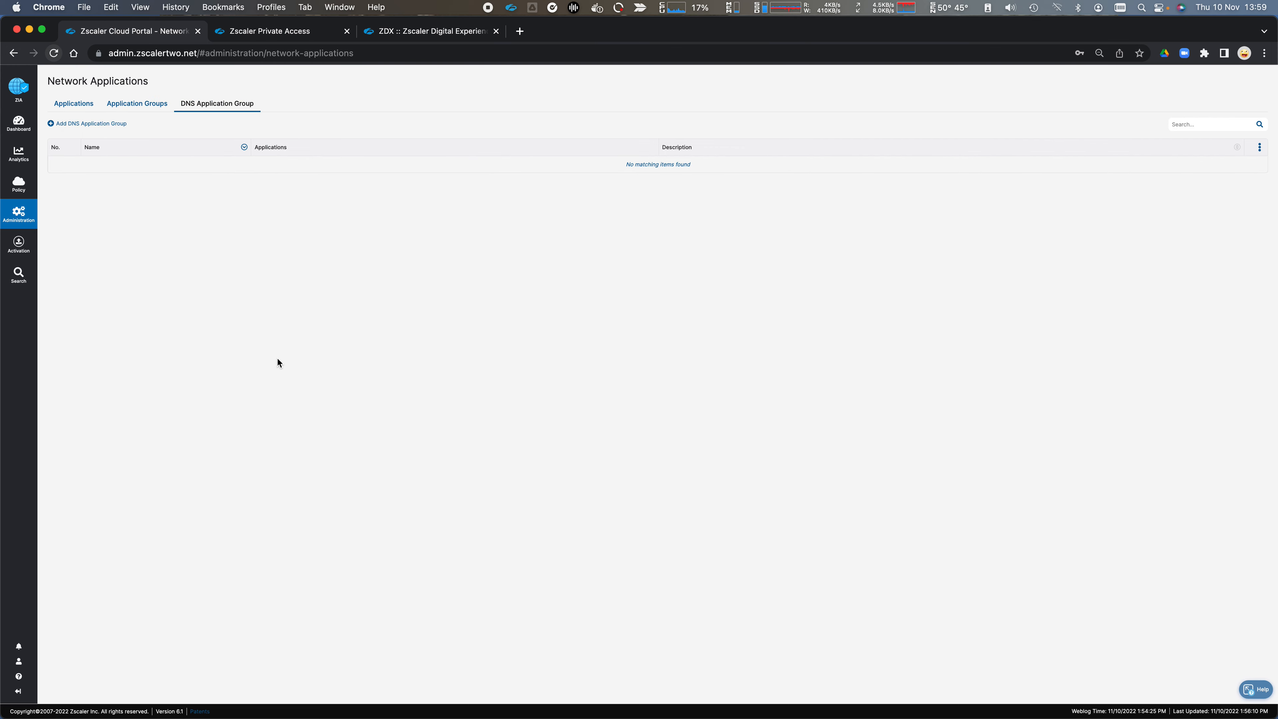
Step: View the source IP groups under IP & FQDN Groups, inspect the form for adding one, and close it unsaved
left_click(18, 213)
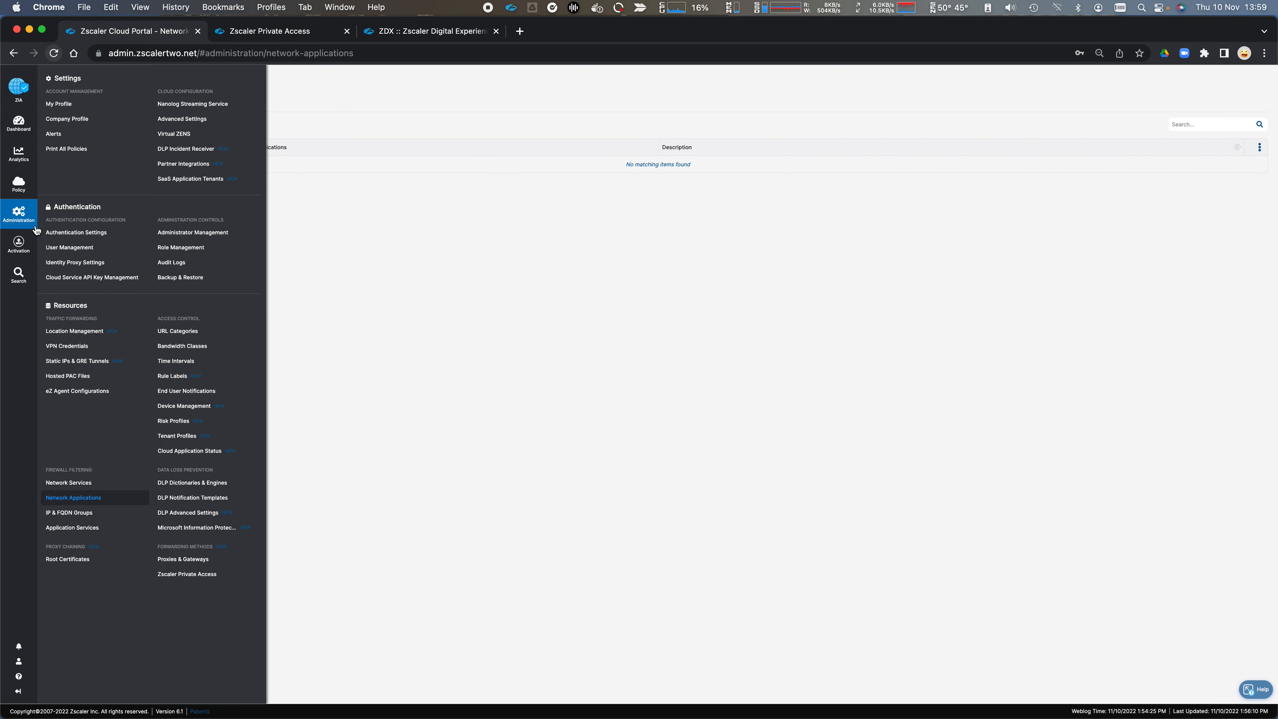
left_click(82, 513)
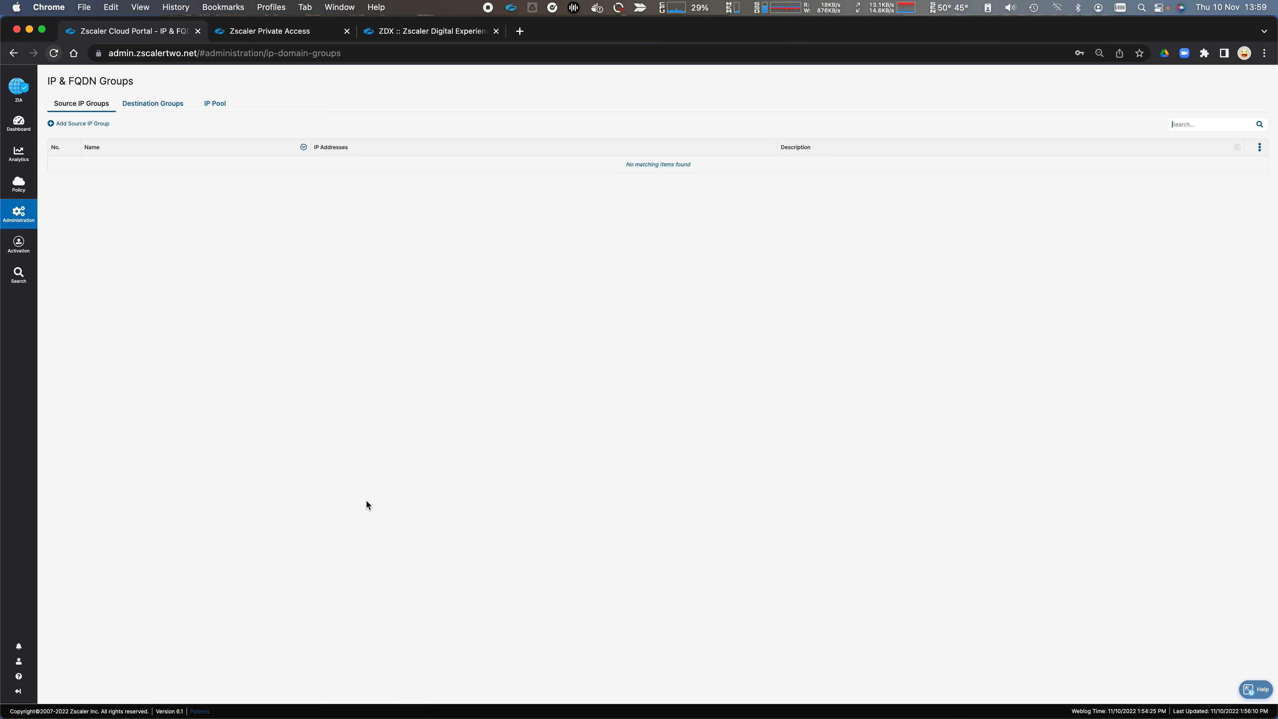
left_click(83, 124)
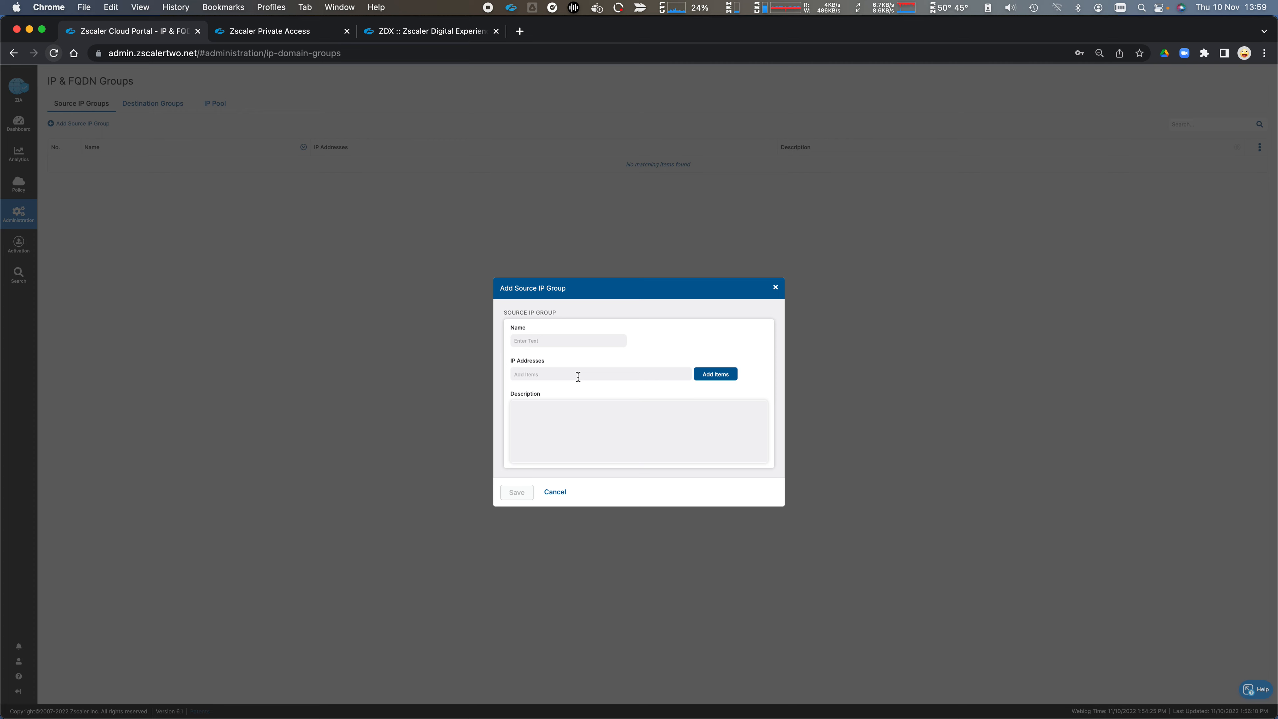
left_click(556, 492)
Step: Inspect the FQDN, Wildcard Domain and Other types and the country choices for a new destination group without saving, and view the IP pools
left_click(162, 102)
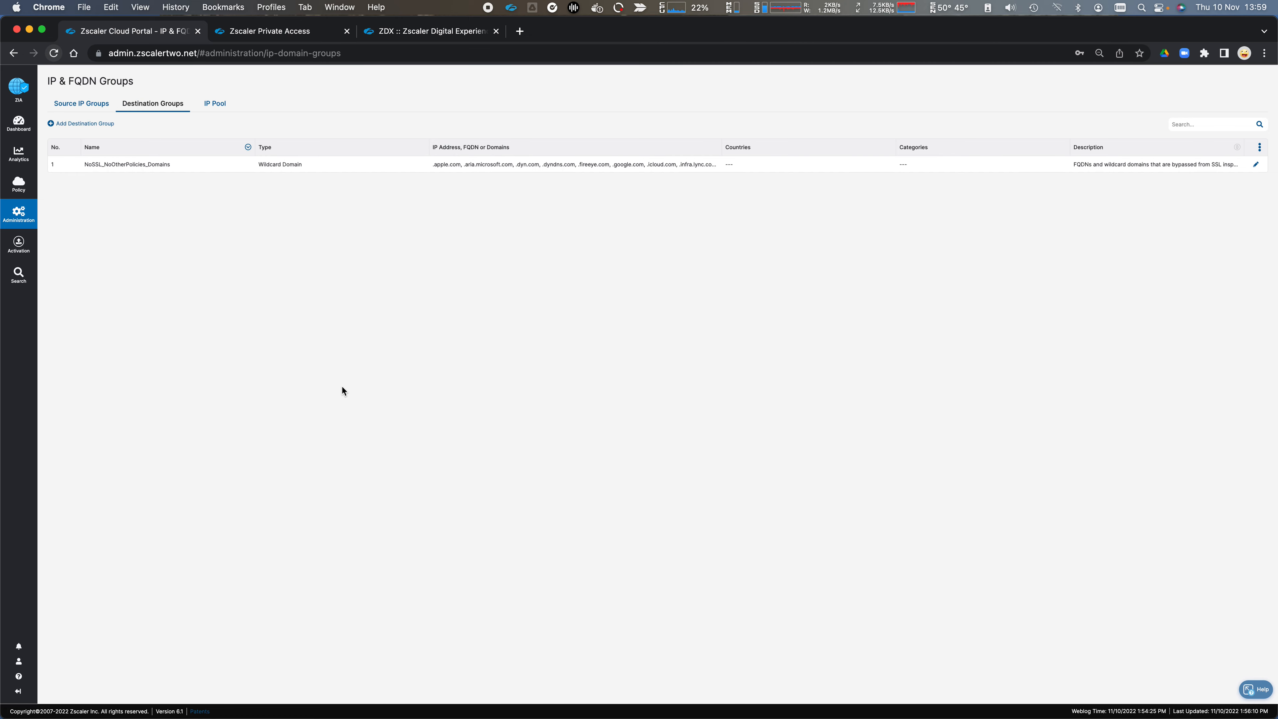
left_click(86, 125)
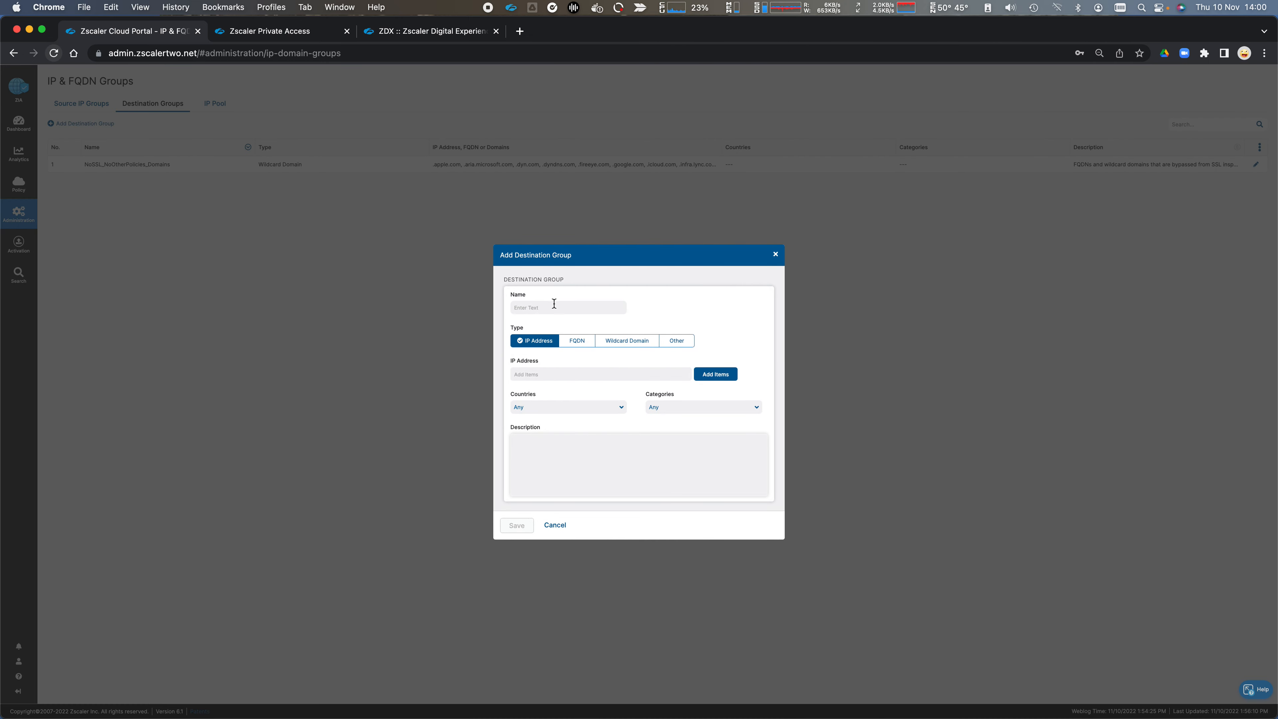
left_click(579, 341)
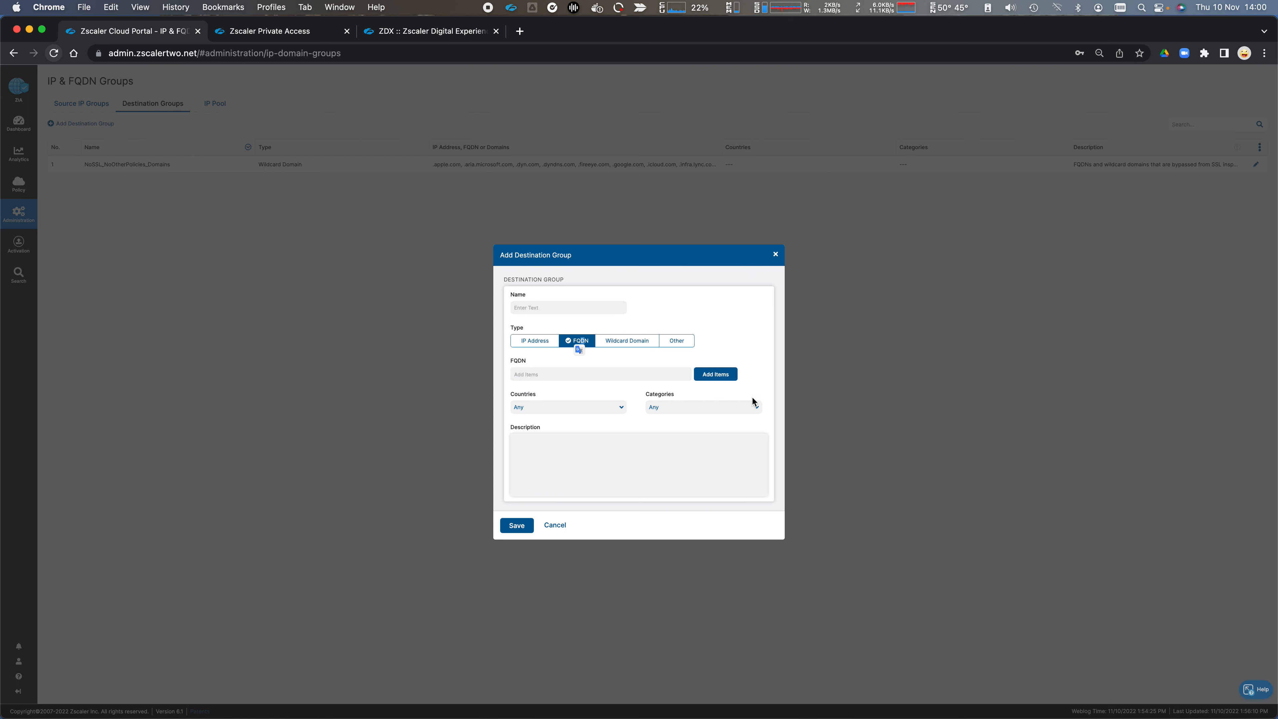
left_click(636, 348)
left_click(677, 341)
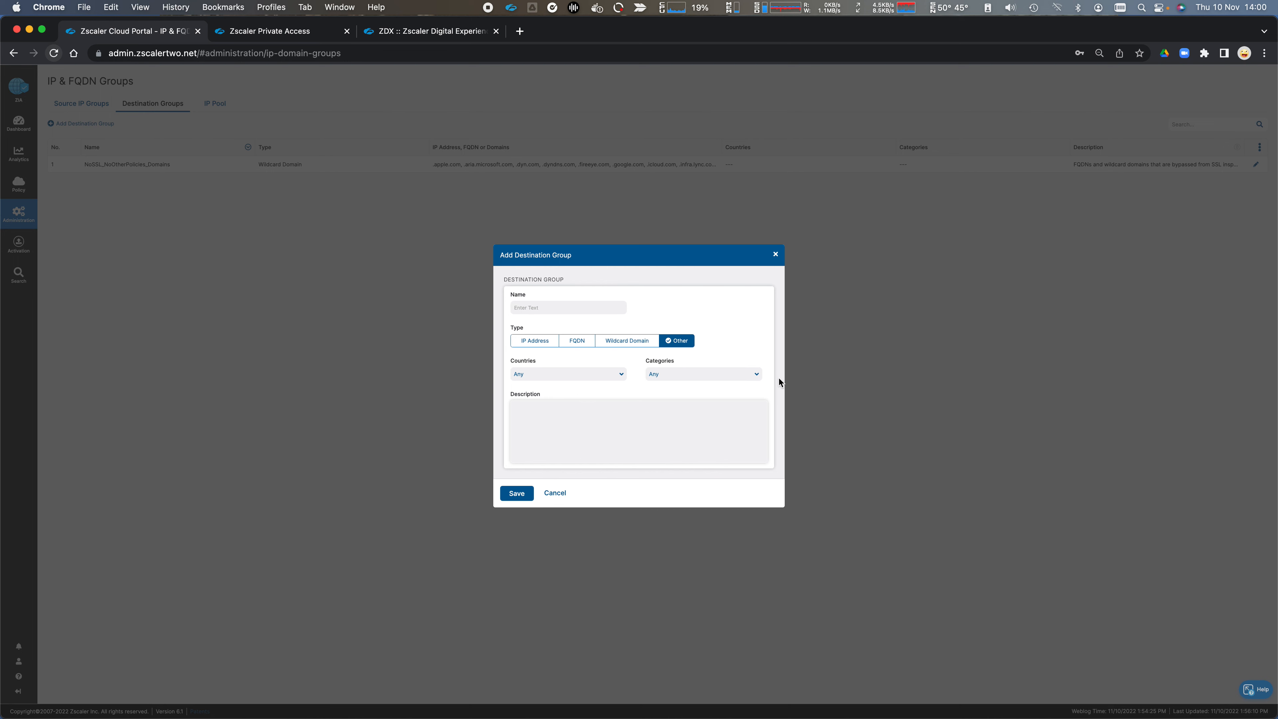
left_click(608, 375)
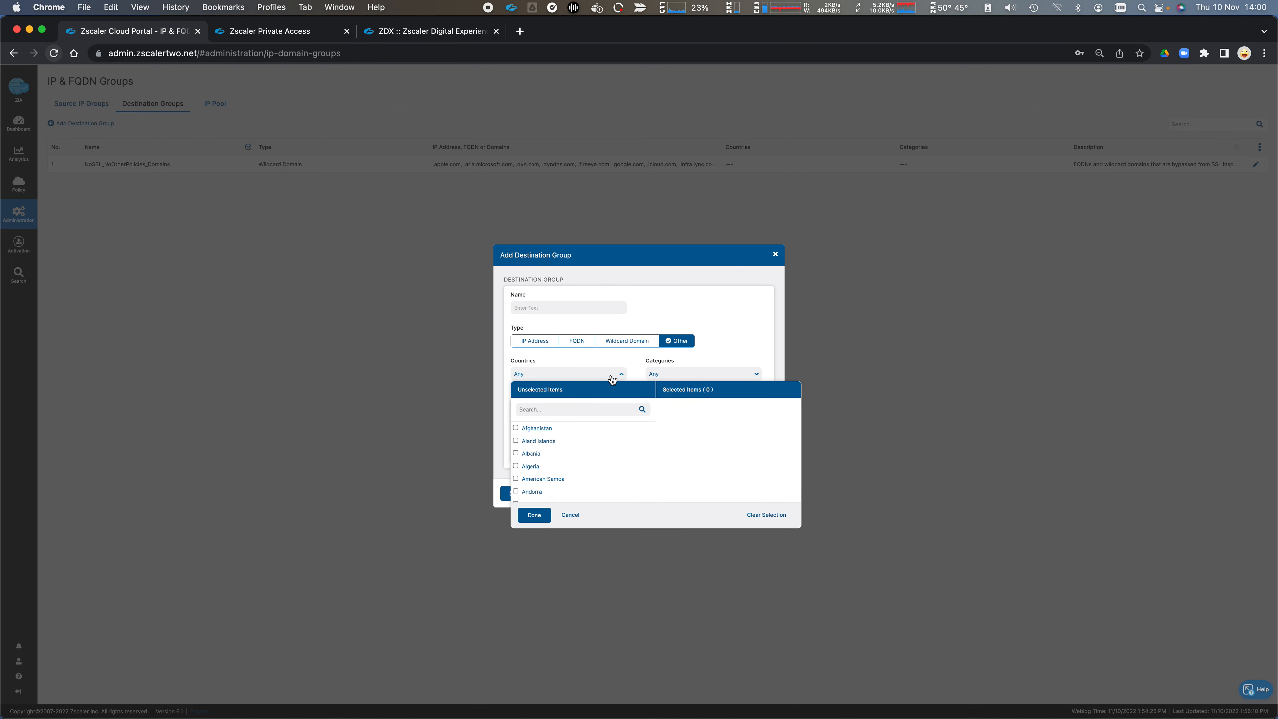
left_click(615, 364)
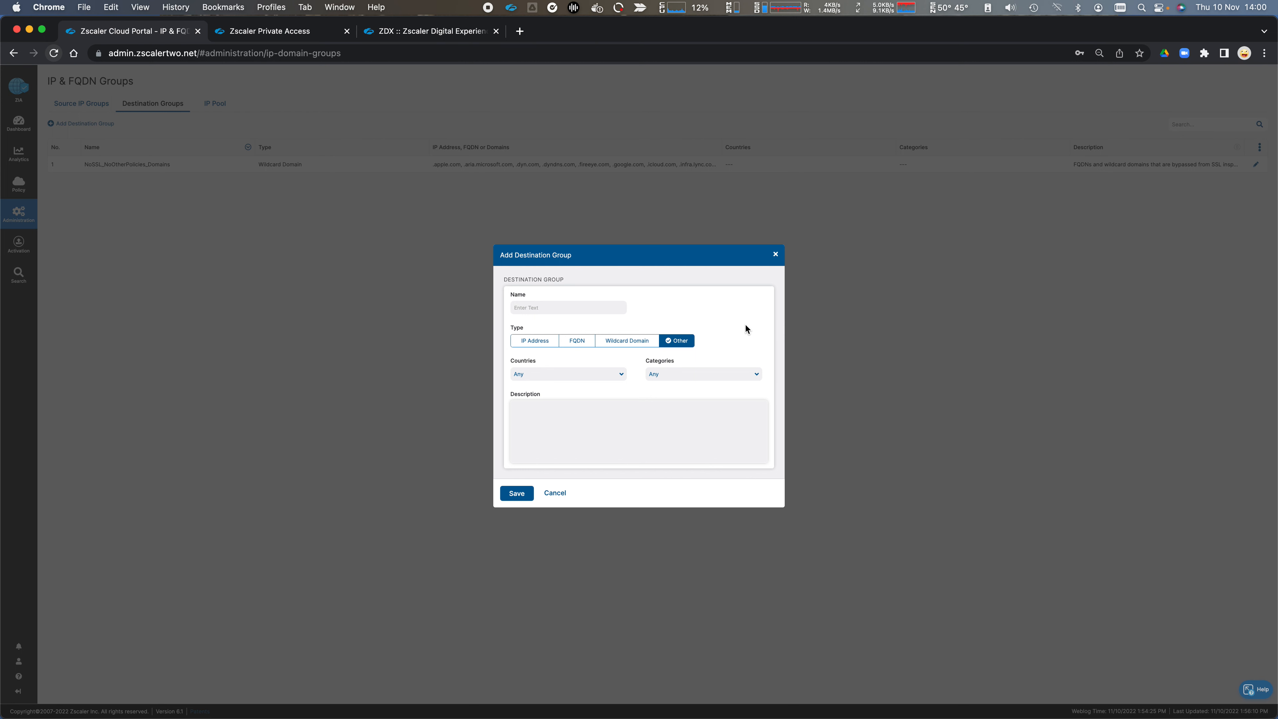
left_click(556, 493)
left_click(215, 104)
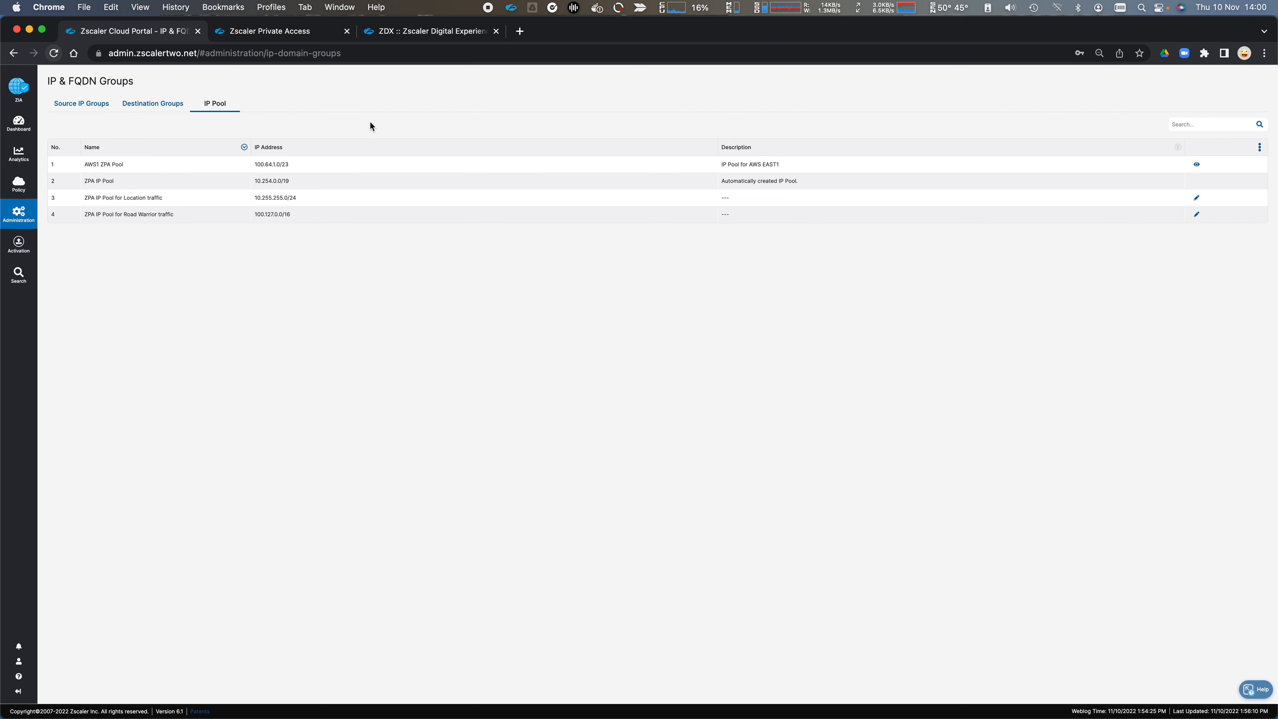
Step: Review the Milton Keynes entry in Location Management, highlighting its name and IP address
mouse_move(13, 212)
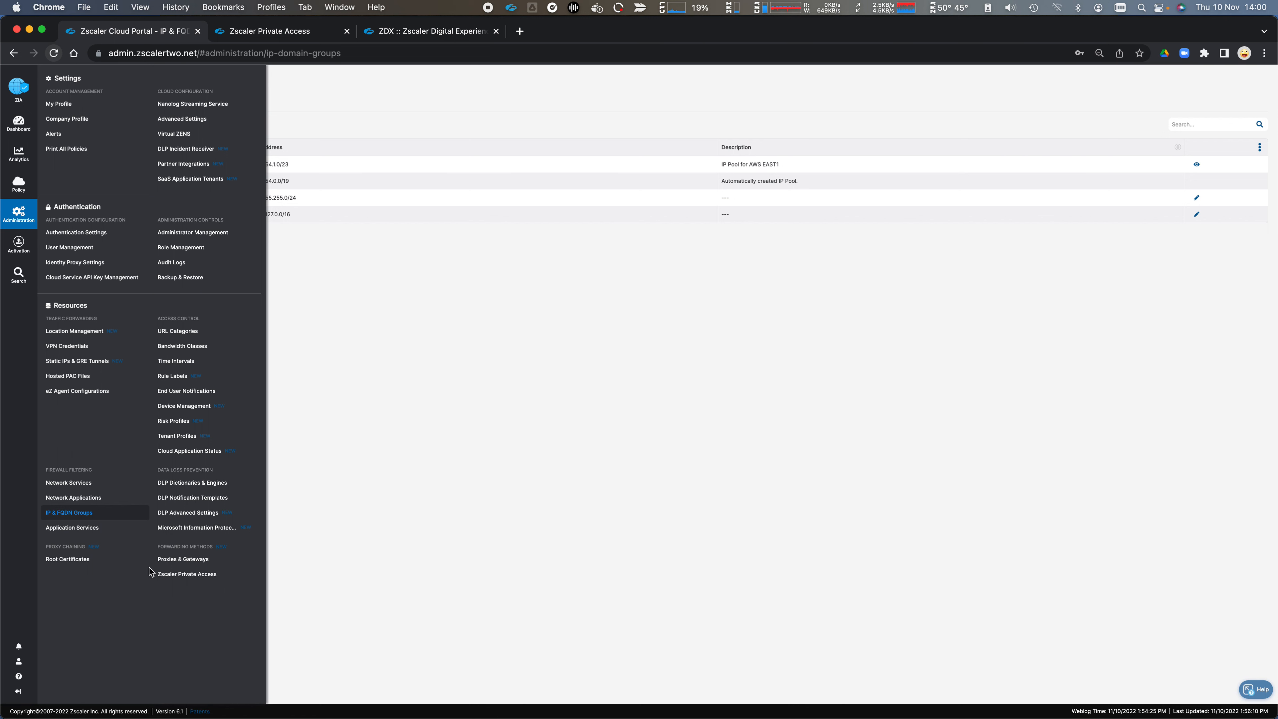
left_click(78, 335)
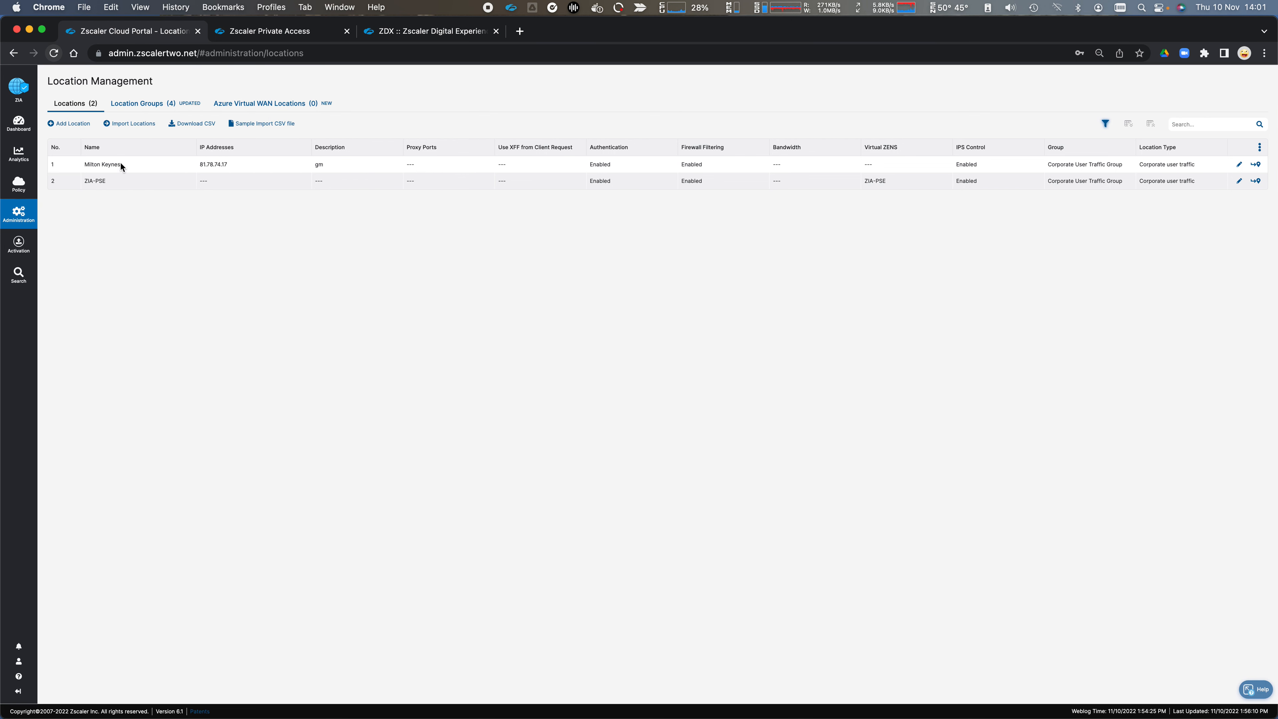
left_click_drag(85, 164, 121, 165)
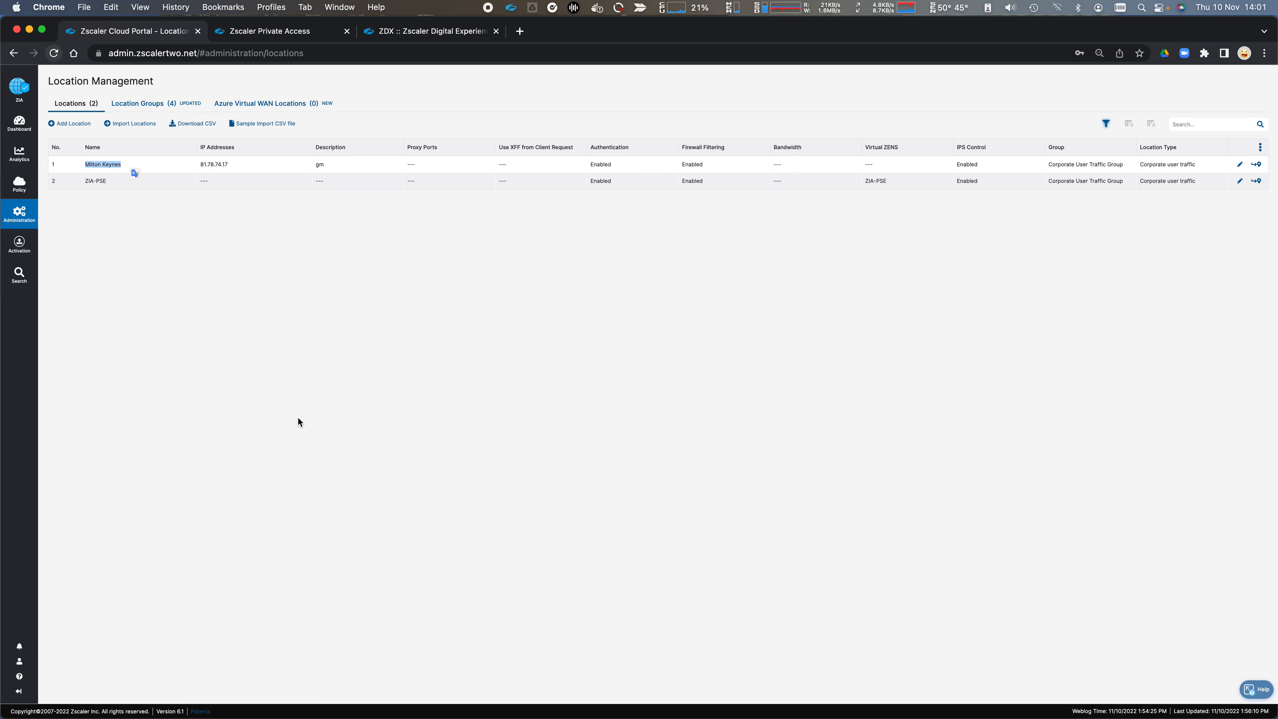
left_click_drag(199, 165, 234, 164)
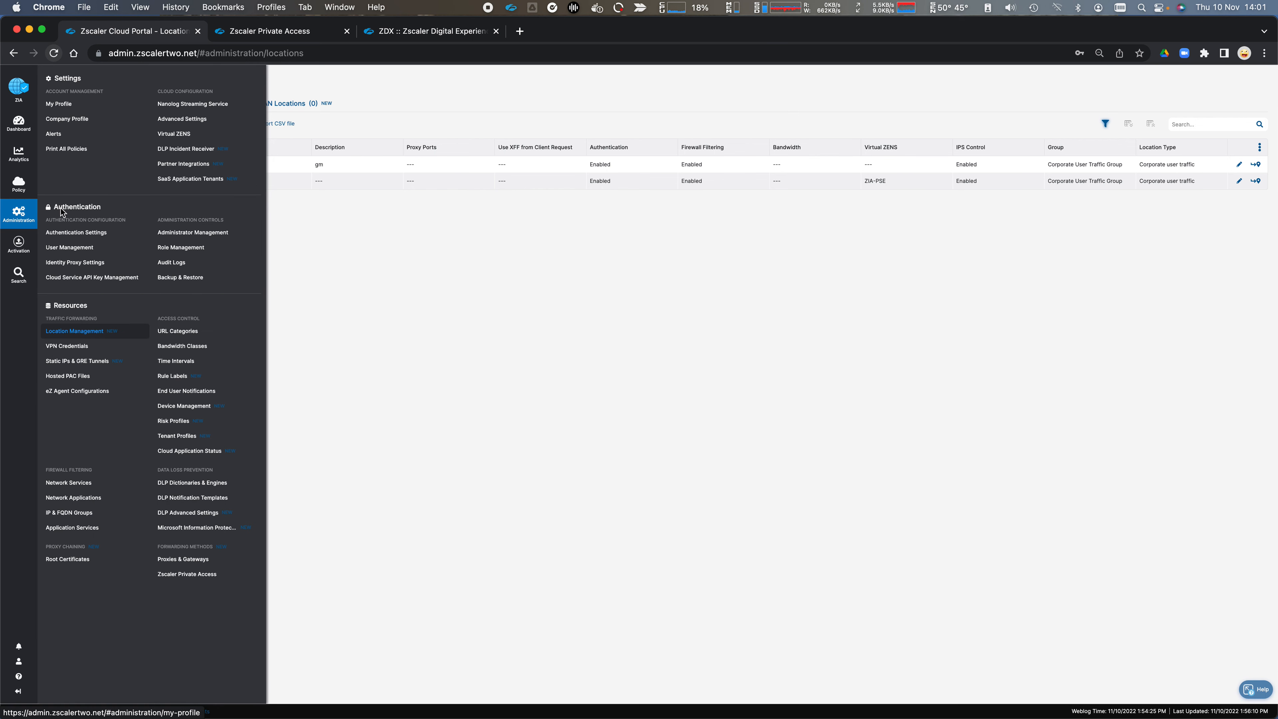
Step: View the Zscaler Private Access gateways and the proxies list under Proxies & Gateways
left_click(203, 579)
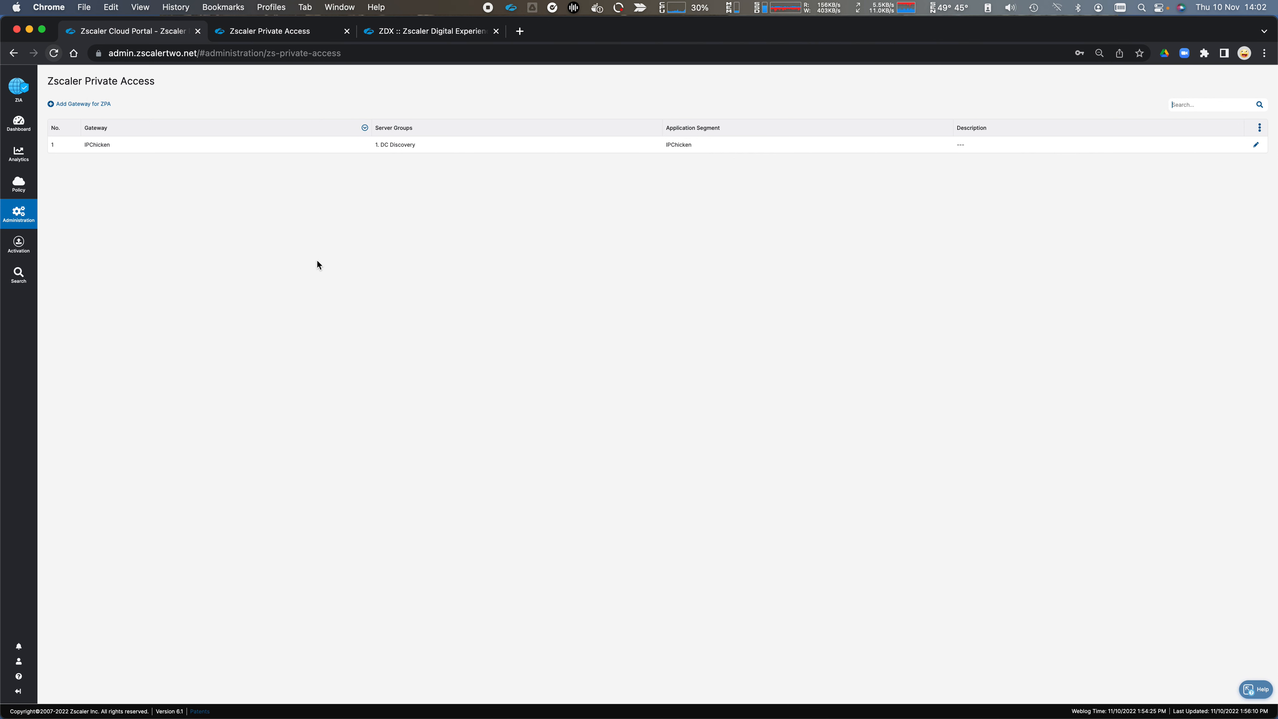
mouse_move(18, 214)
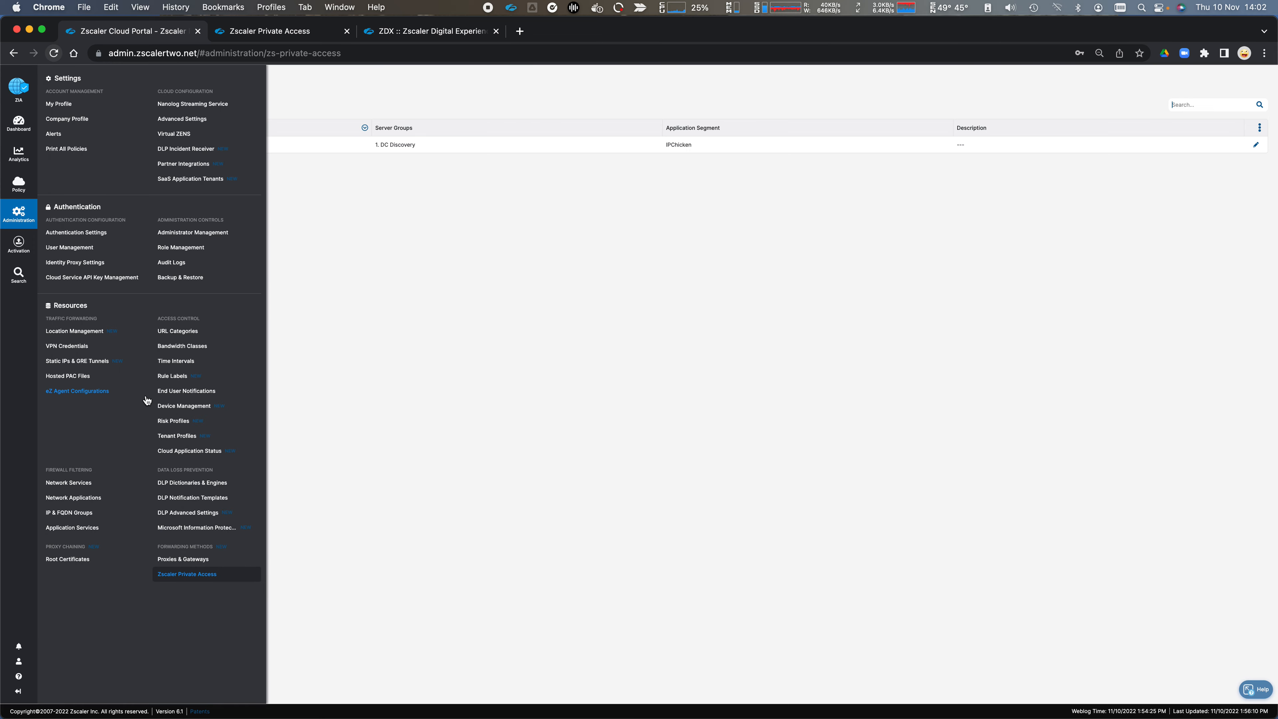
left_click(189, 557)
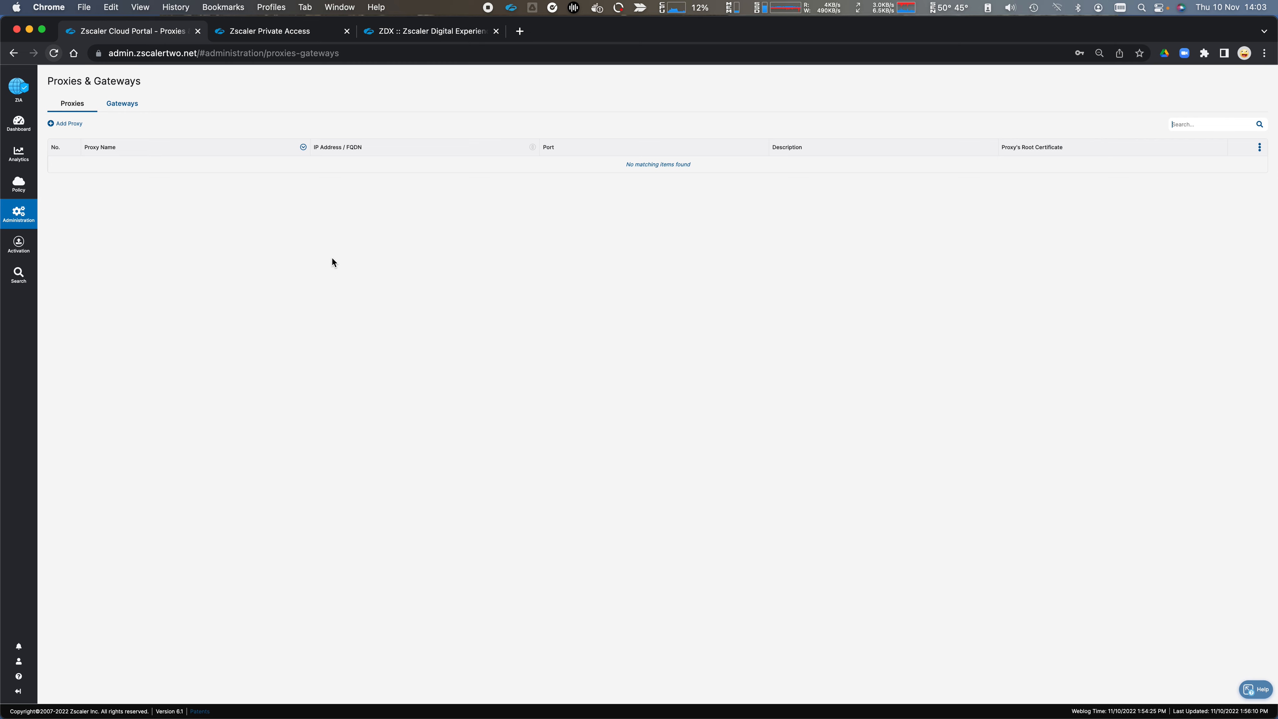
Step: Examine the DLP dictionaries and the DLP engines, highlighting the Social Security Numbers condition of the PCI engine
mouse_move(23, 226)
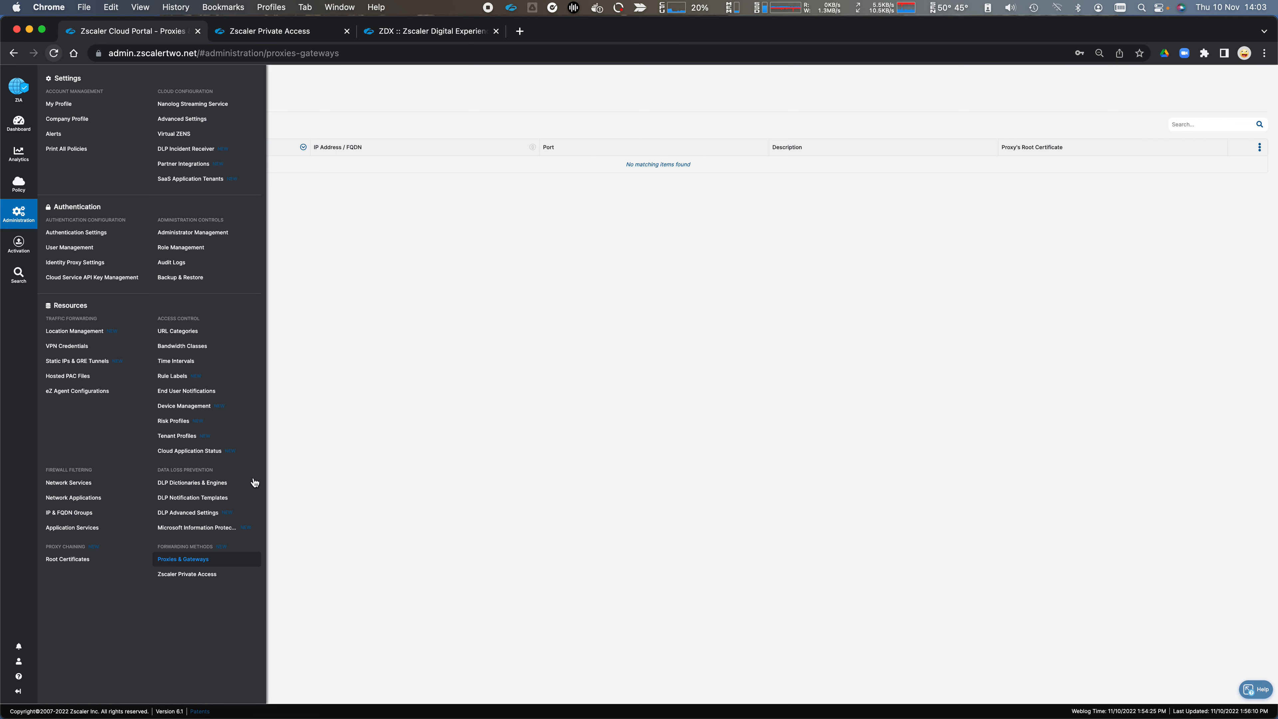
left_click(210, 484)
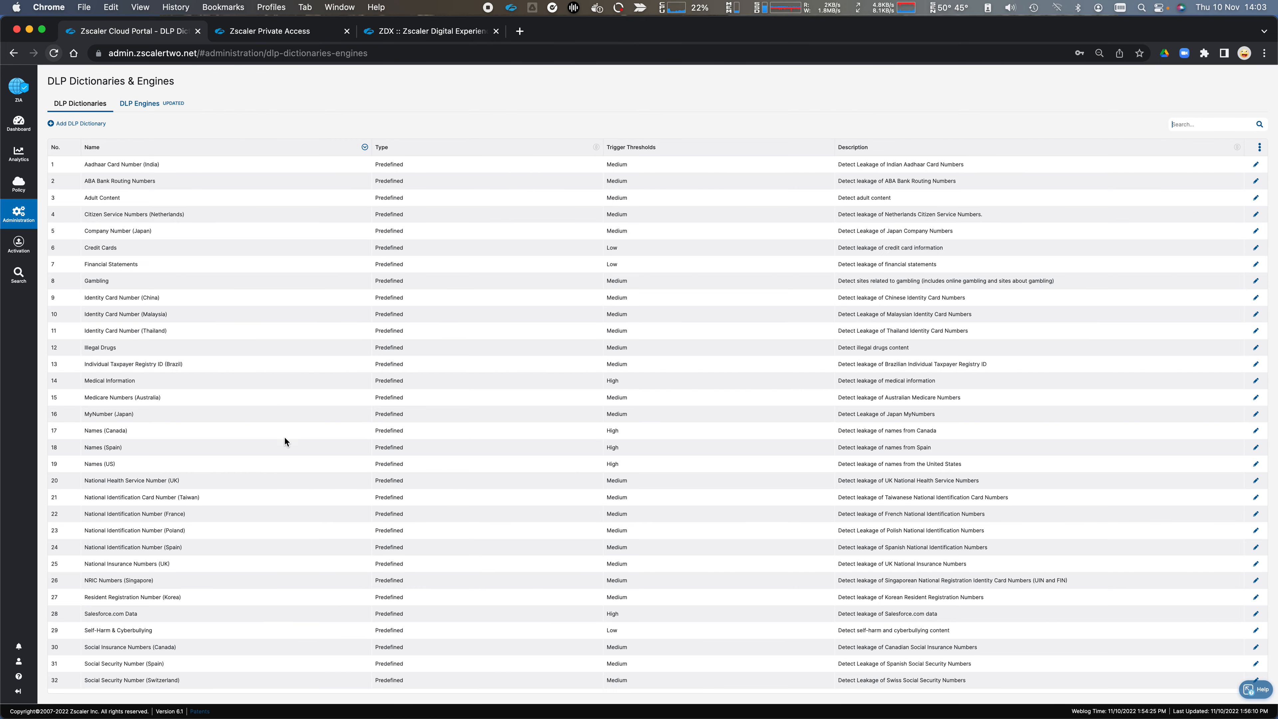
scroll(174, 444, "down", 3)
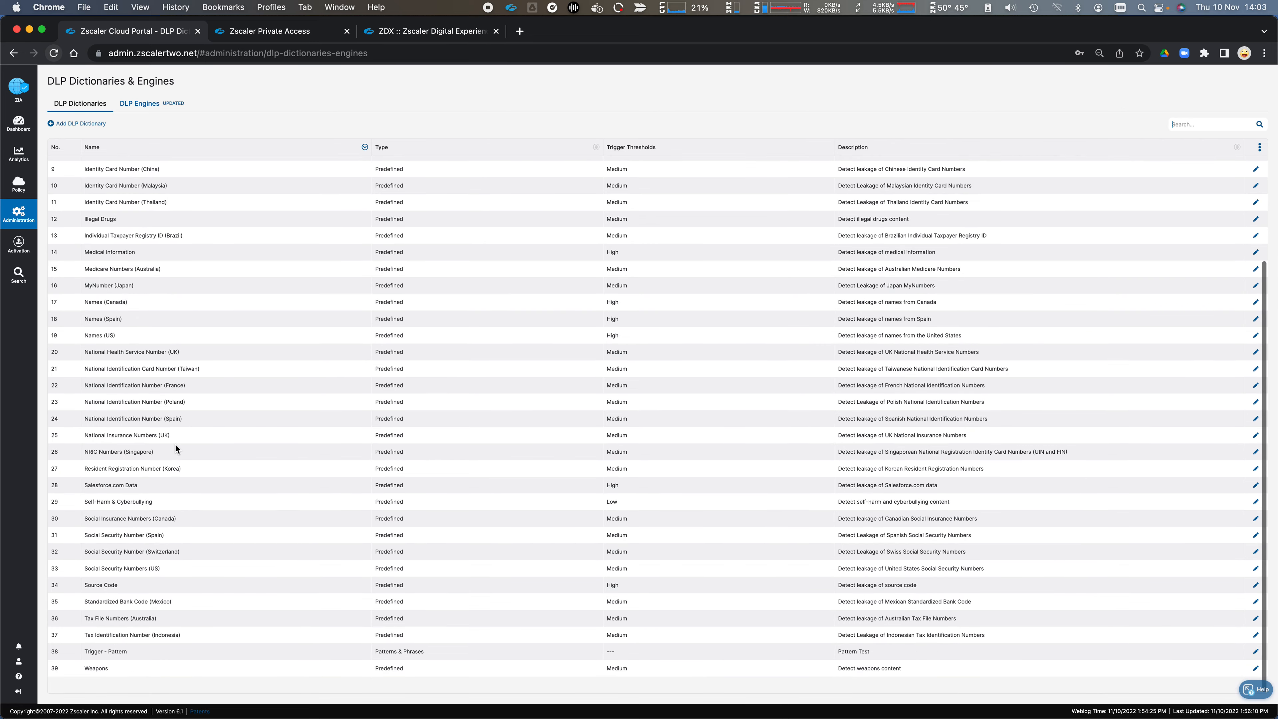
scroll(179, 538, "up", 3)
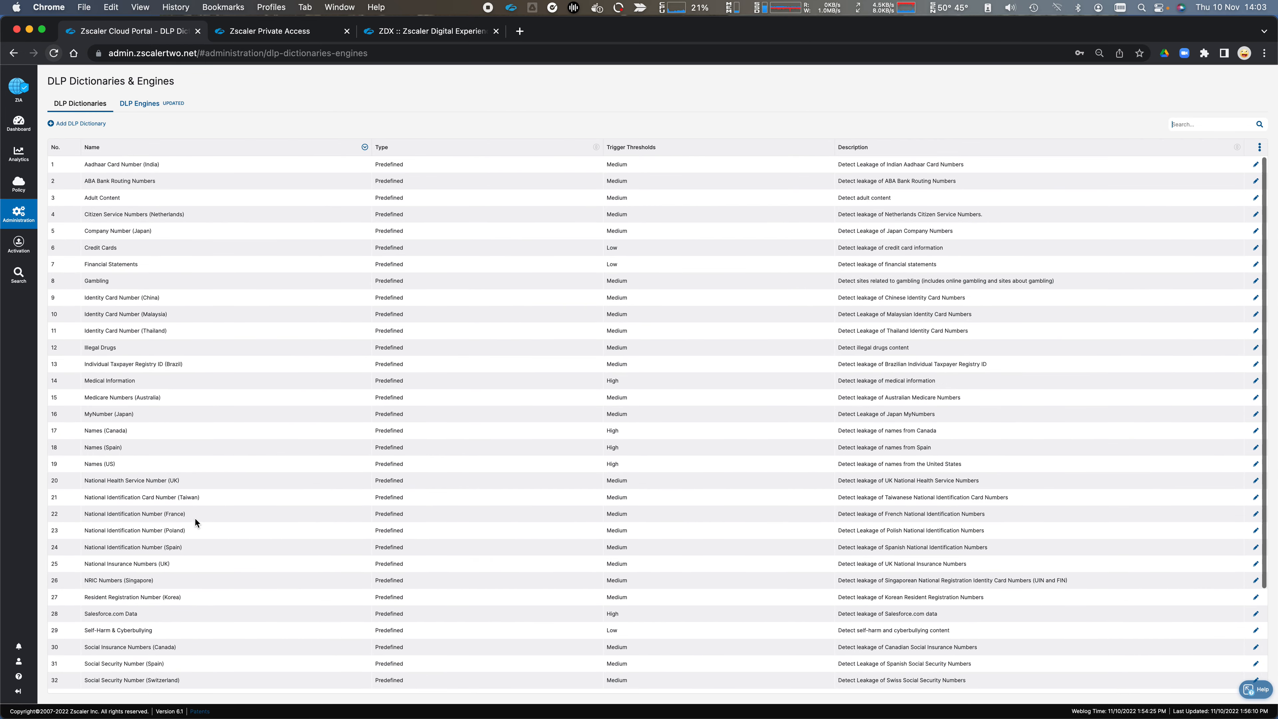
left_click(141, 104)
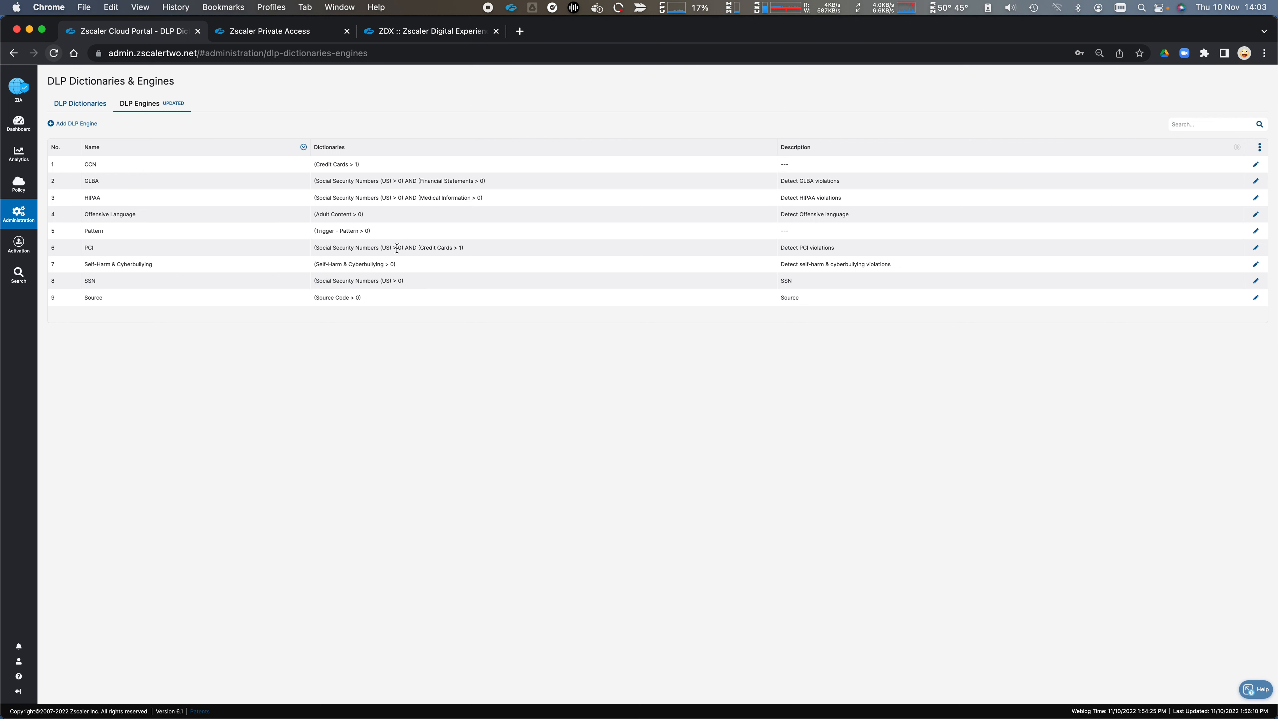
left_click_drag(397, 248, 314, 247)
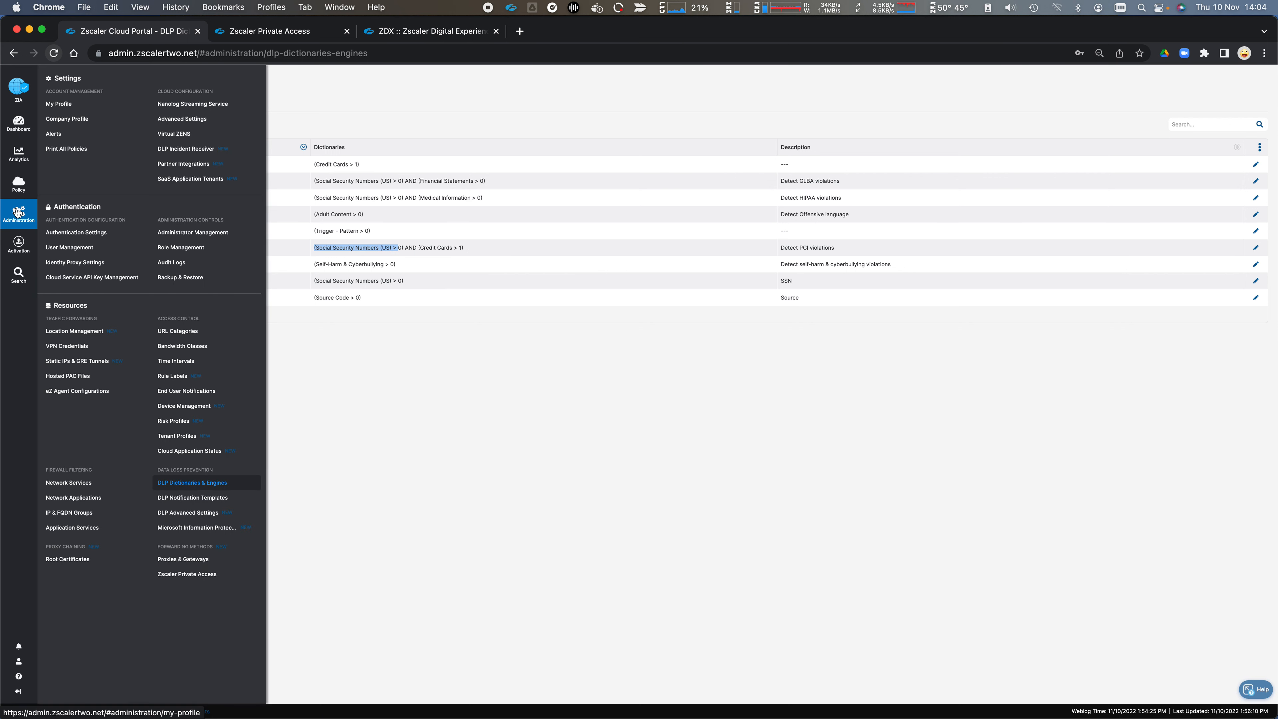
Step: Open the Block Adult URL filtering rule for editing and inspect its rule order and admin rank choices
mouse_move(18, 185)
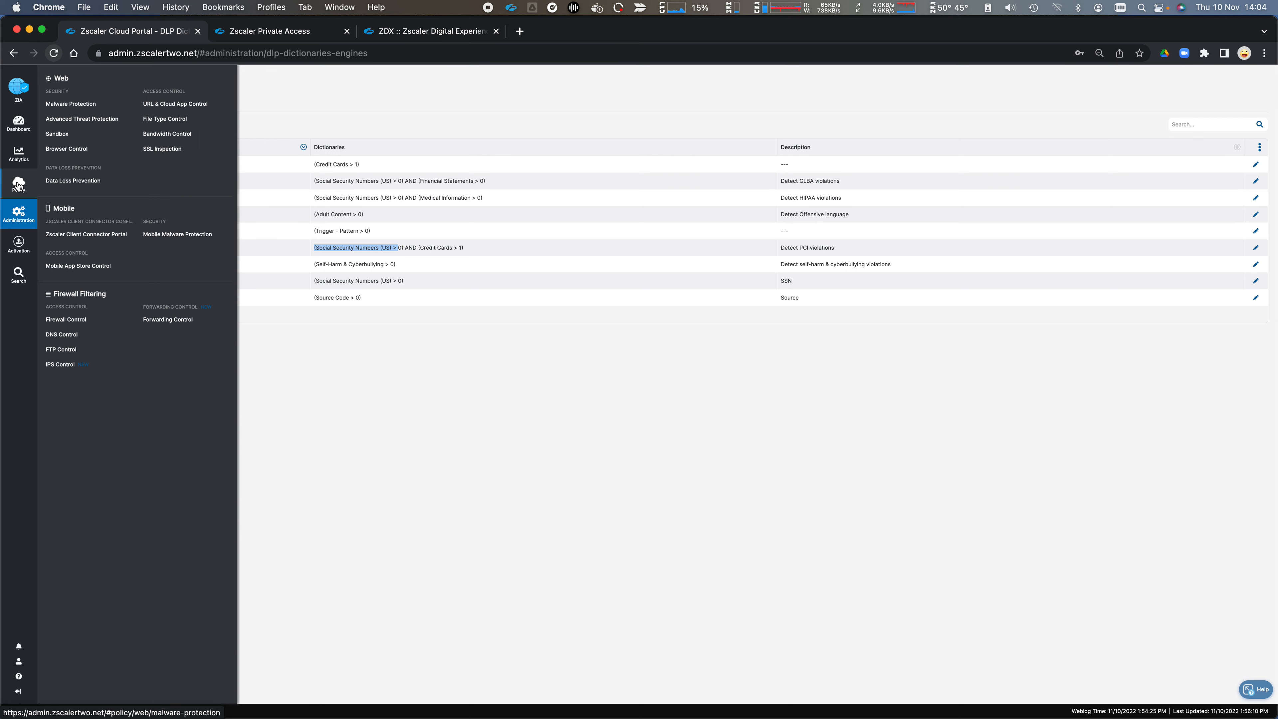
left_click(175, 104)
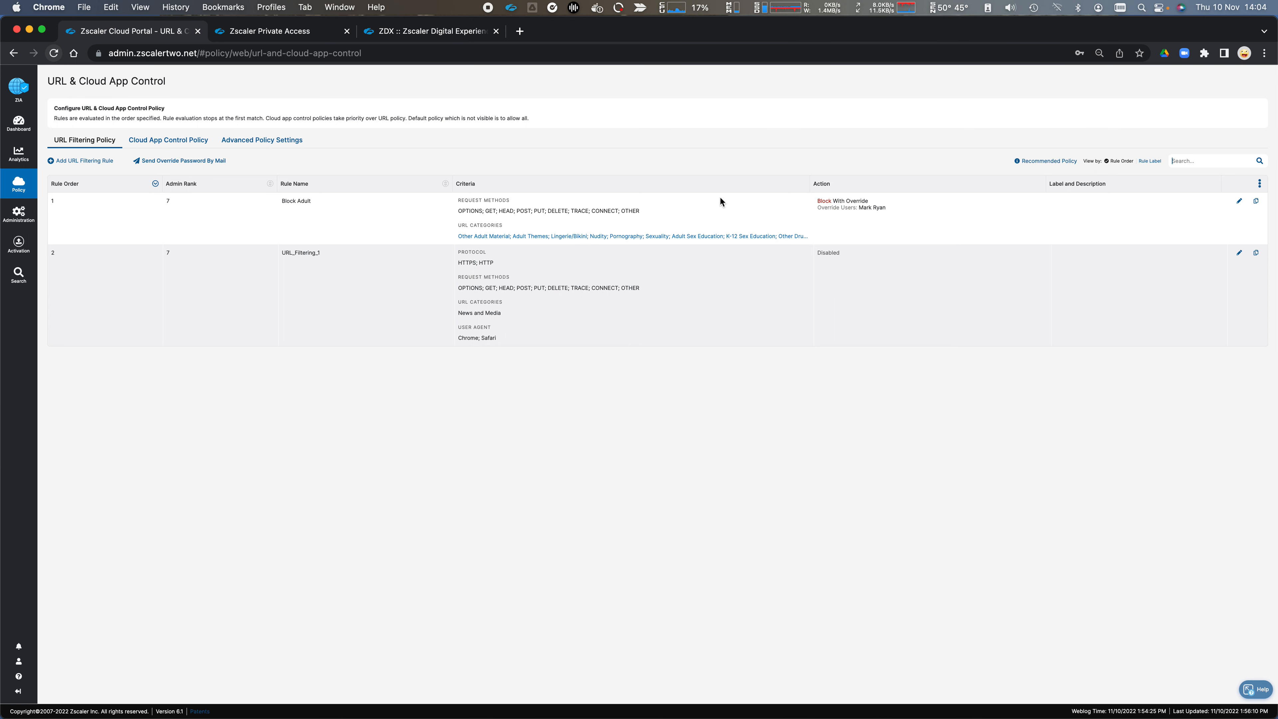
left_click(1240, 201)
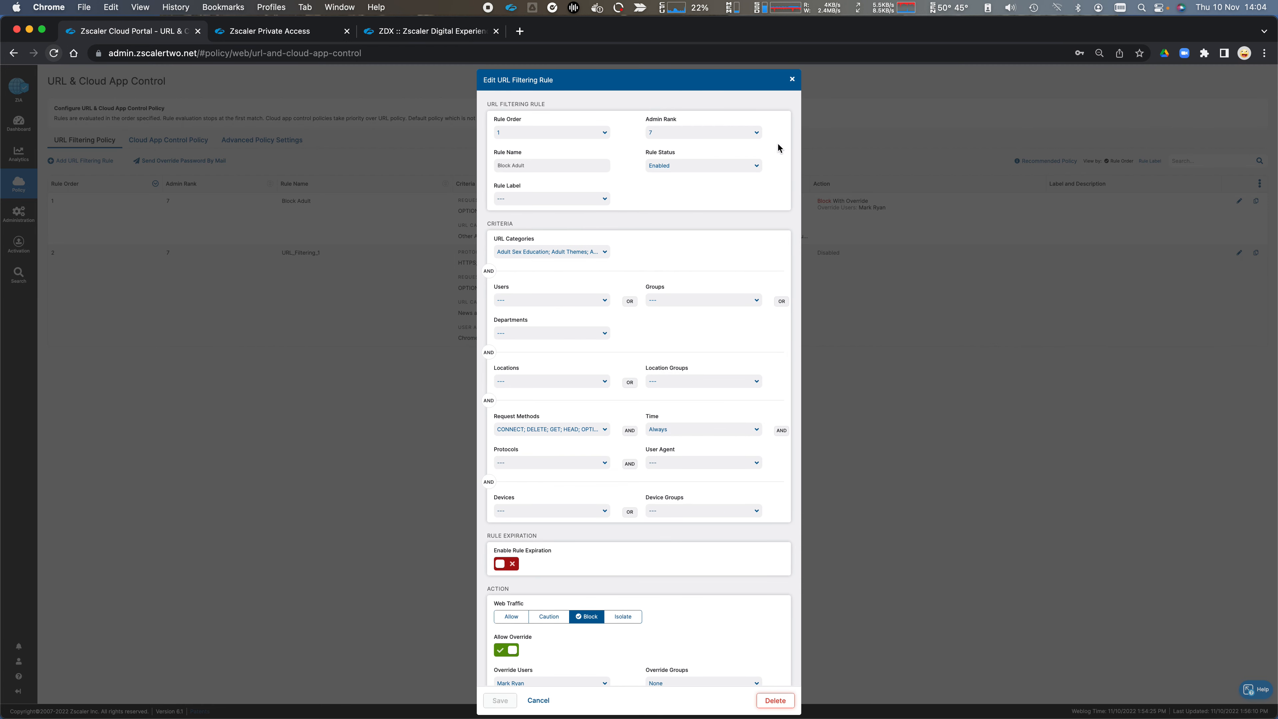
left_click(578, 134)
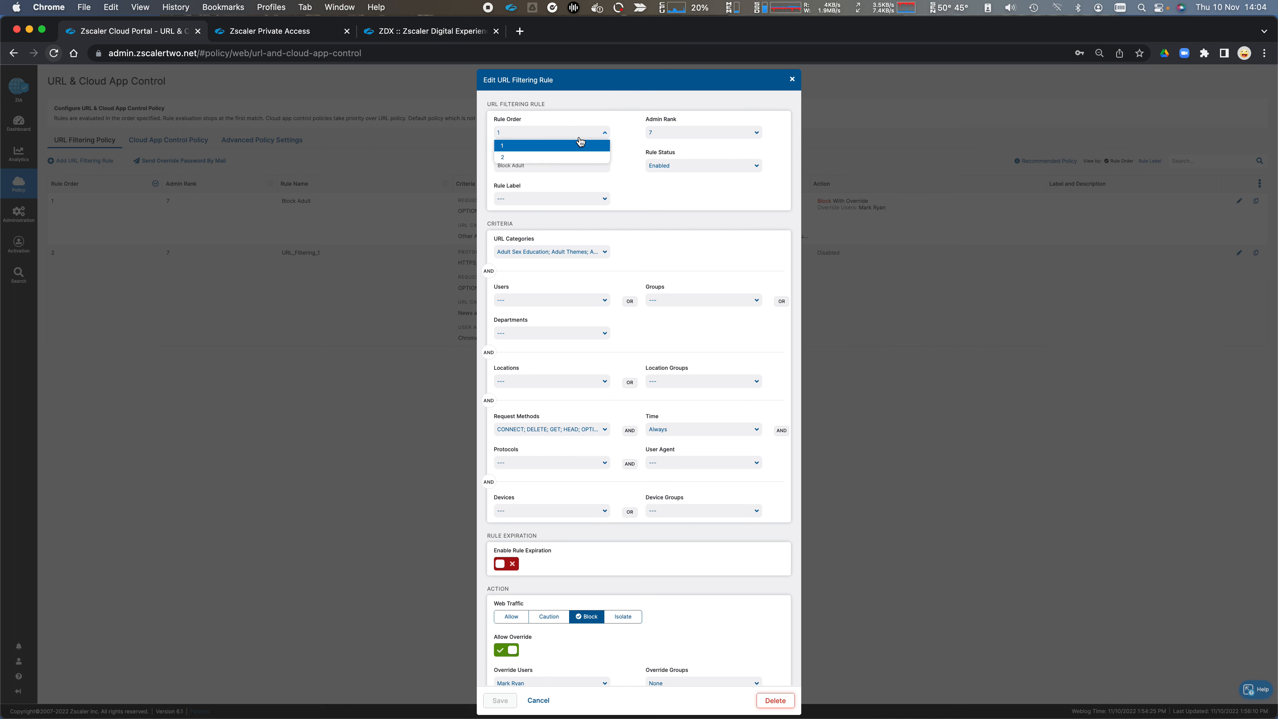
left_click(699, 133)
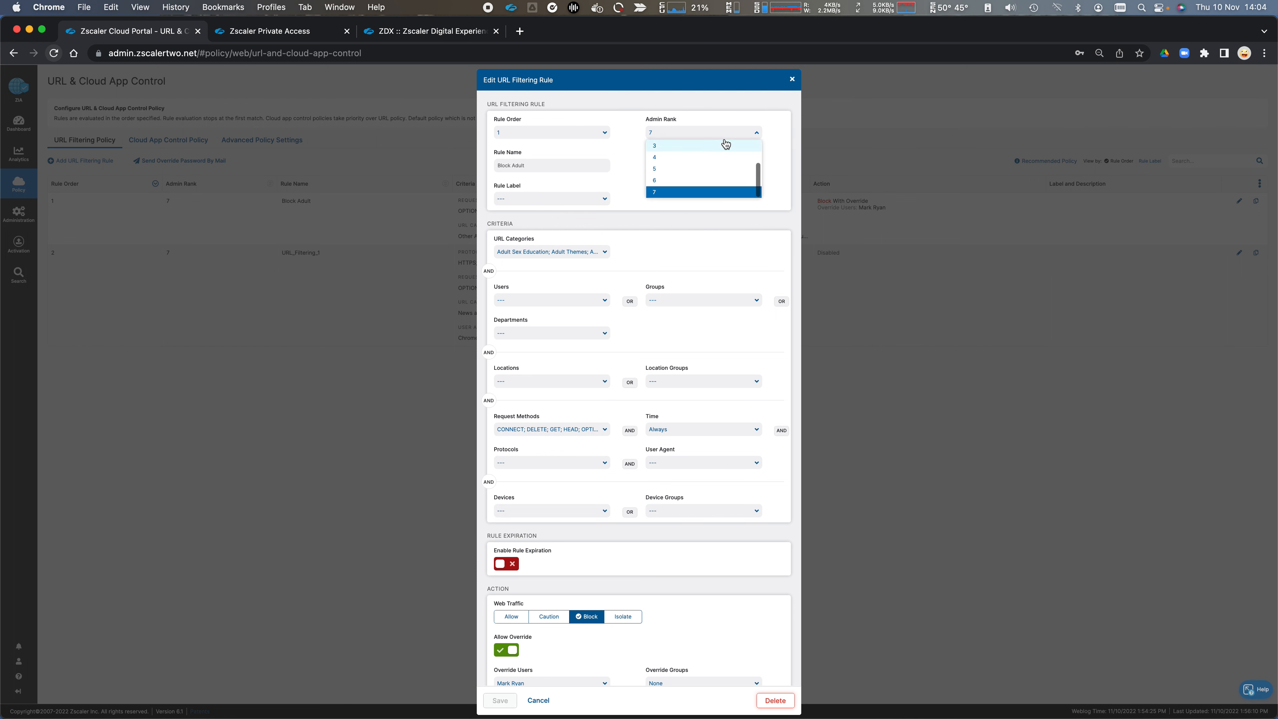
left_click(700, 119)
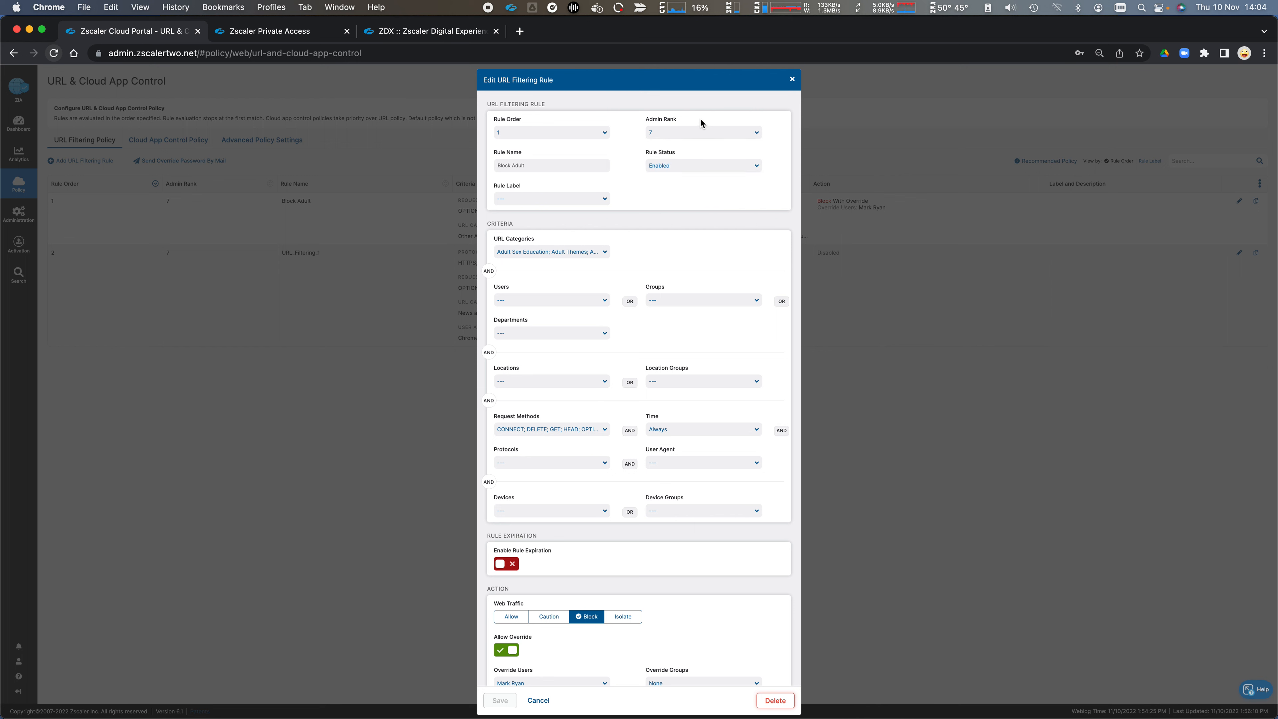
Step: Examine the rule name field and the available rule labels of the Block Adult rule, keeping both as they are
left_click_drag(553, 161, 448, 165)
left_click(581, 166)
type("d")
left_click(659, 187)
left_click(604, 200)
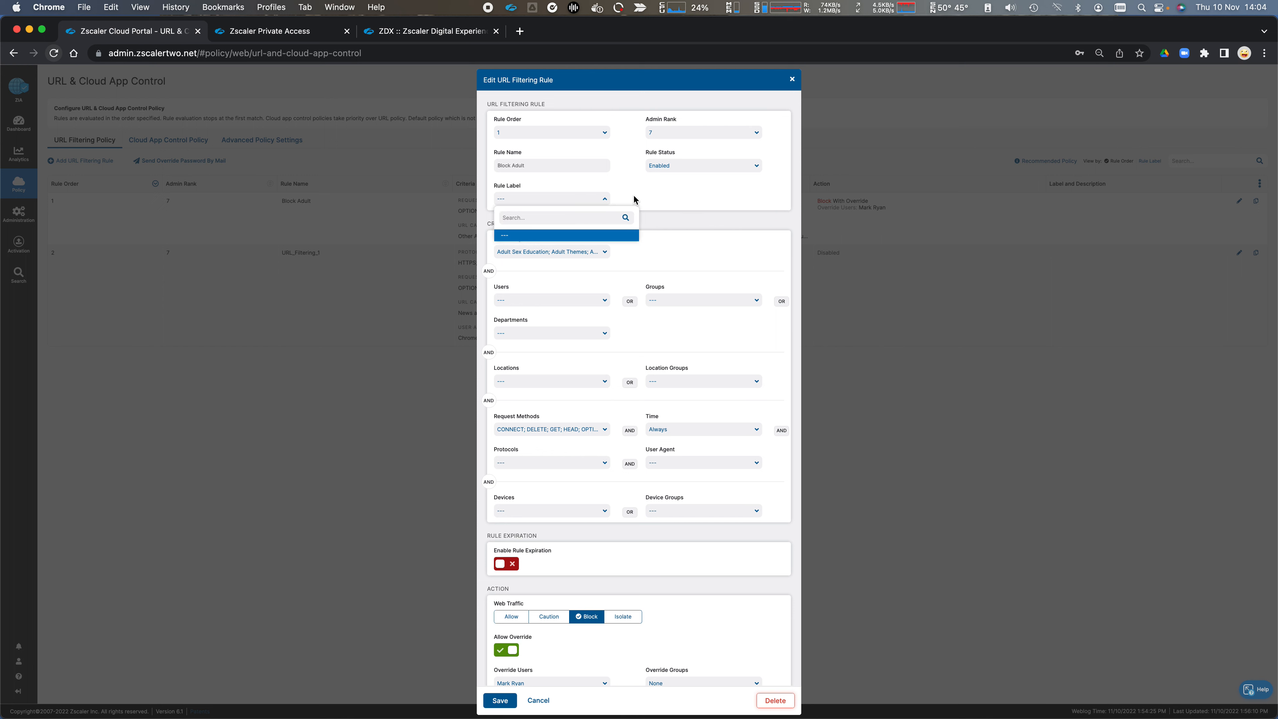
left_click(663, 196)
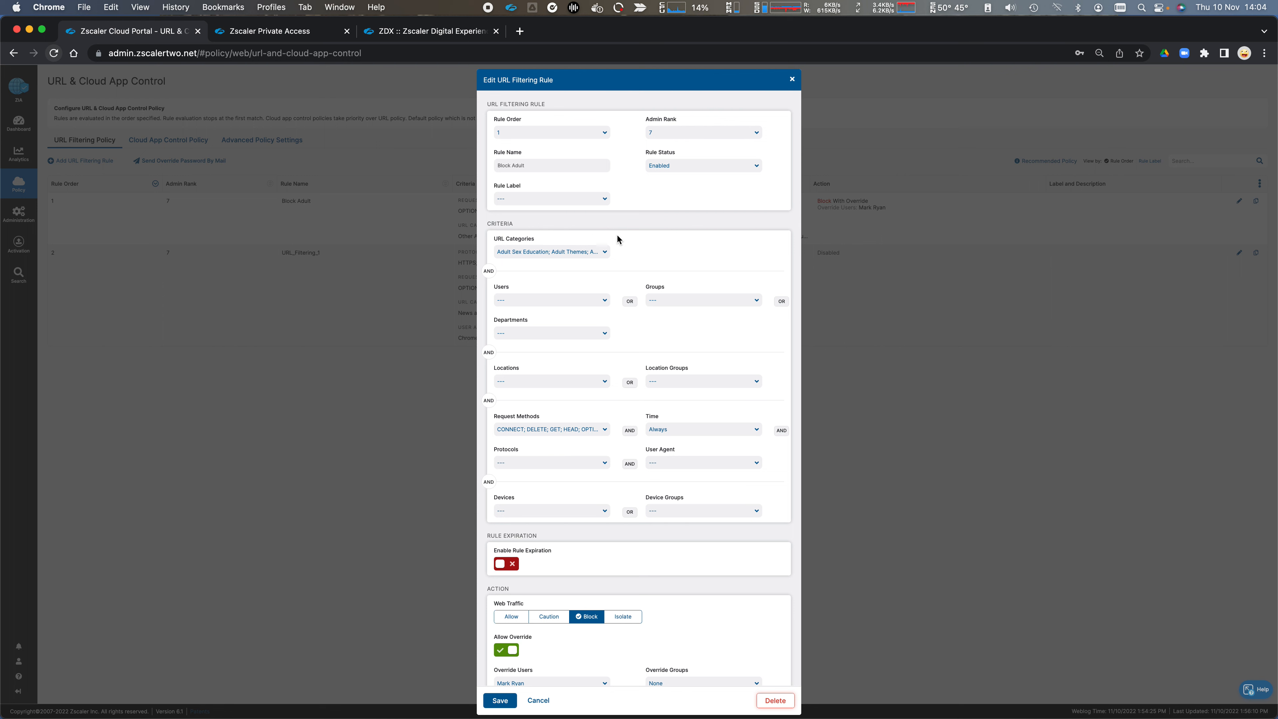
Step: Look through the selected and unselected URL categories of the Block Adult rule without changing the selection
left_click(605, 252)
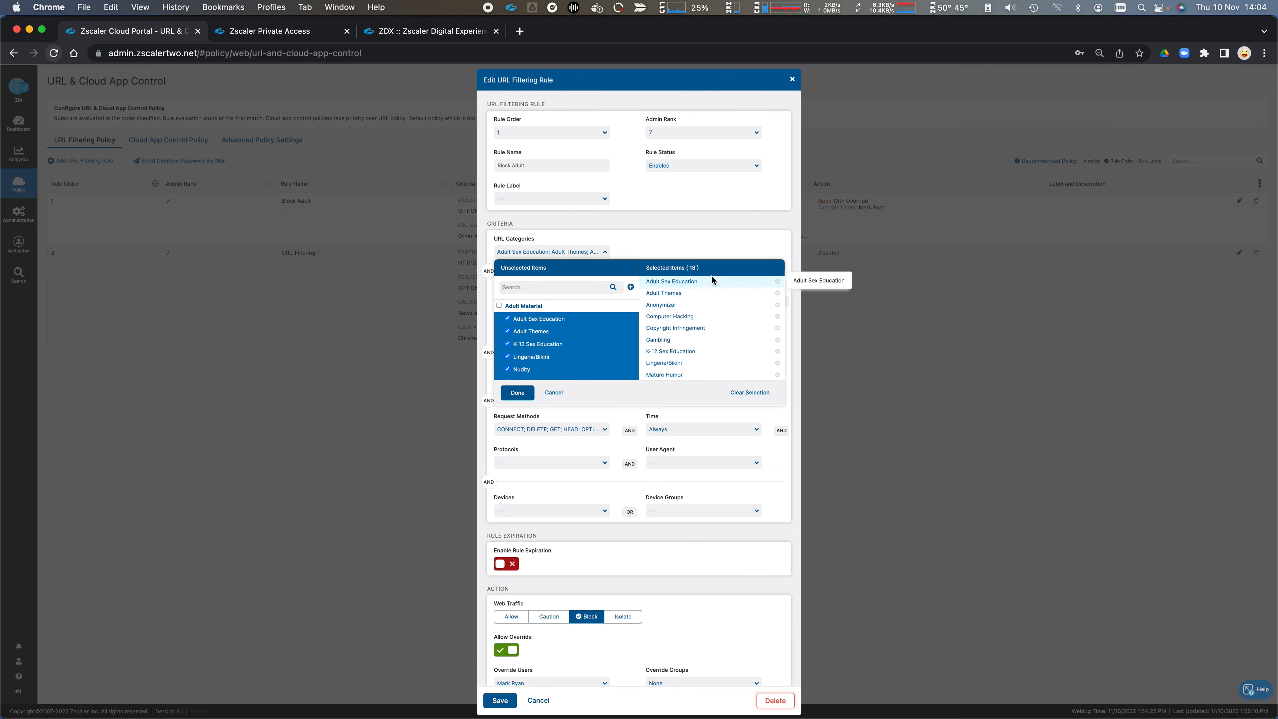
scroll(559, 327, "down", 10)
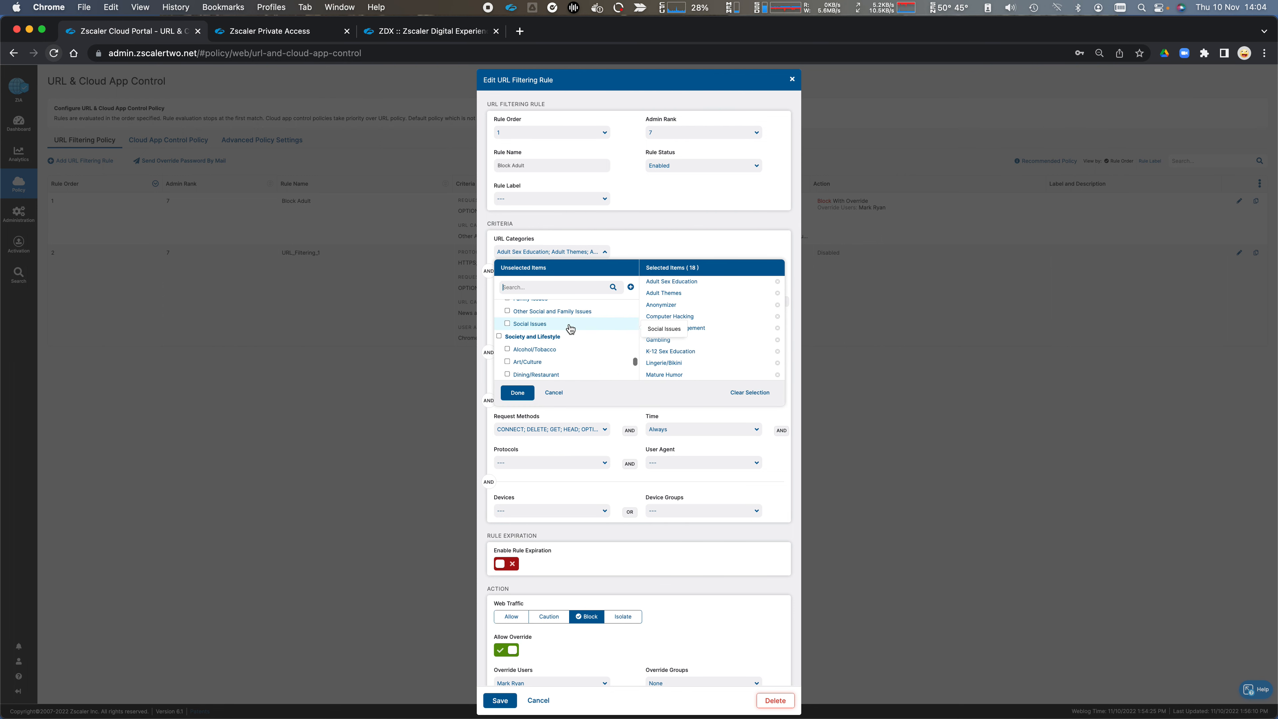
scroll(570, 330, "up", 10)
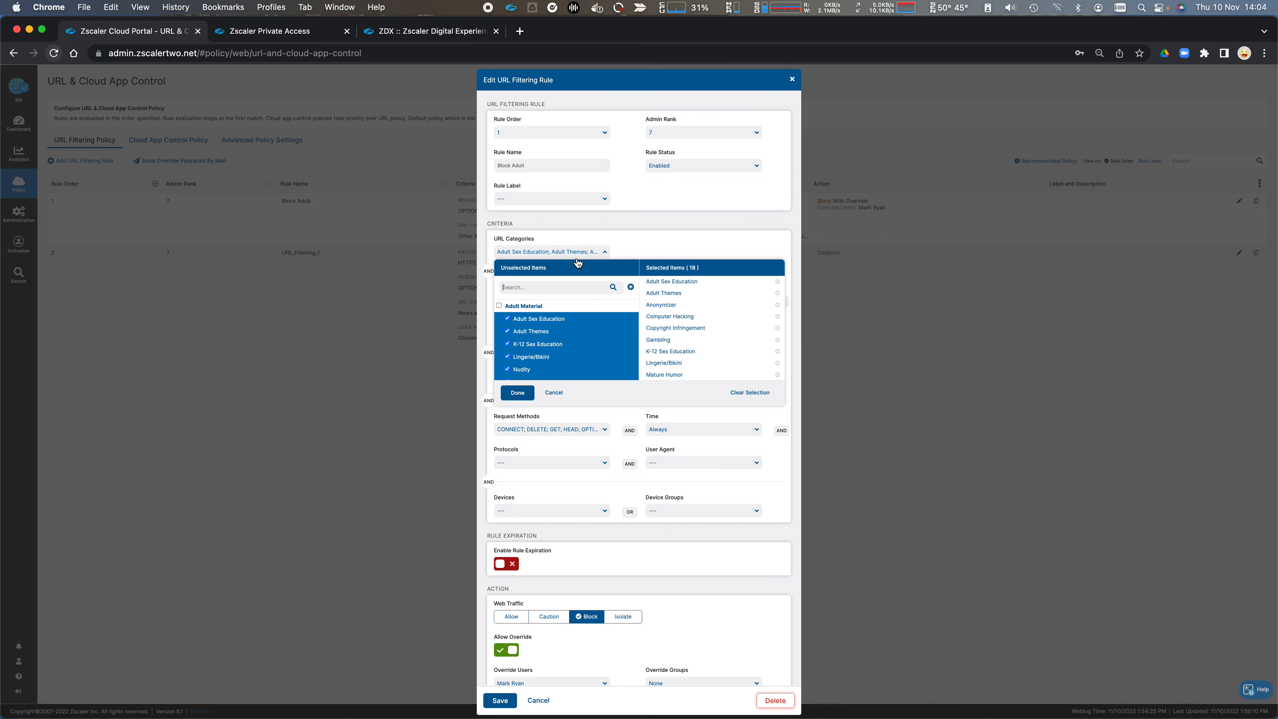
left_click(638, 242)
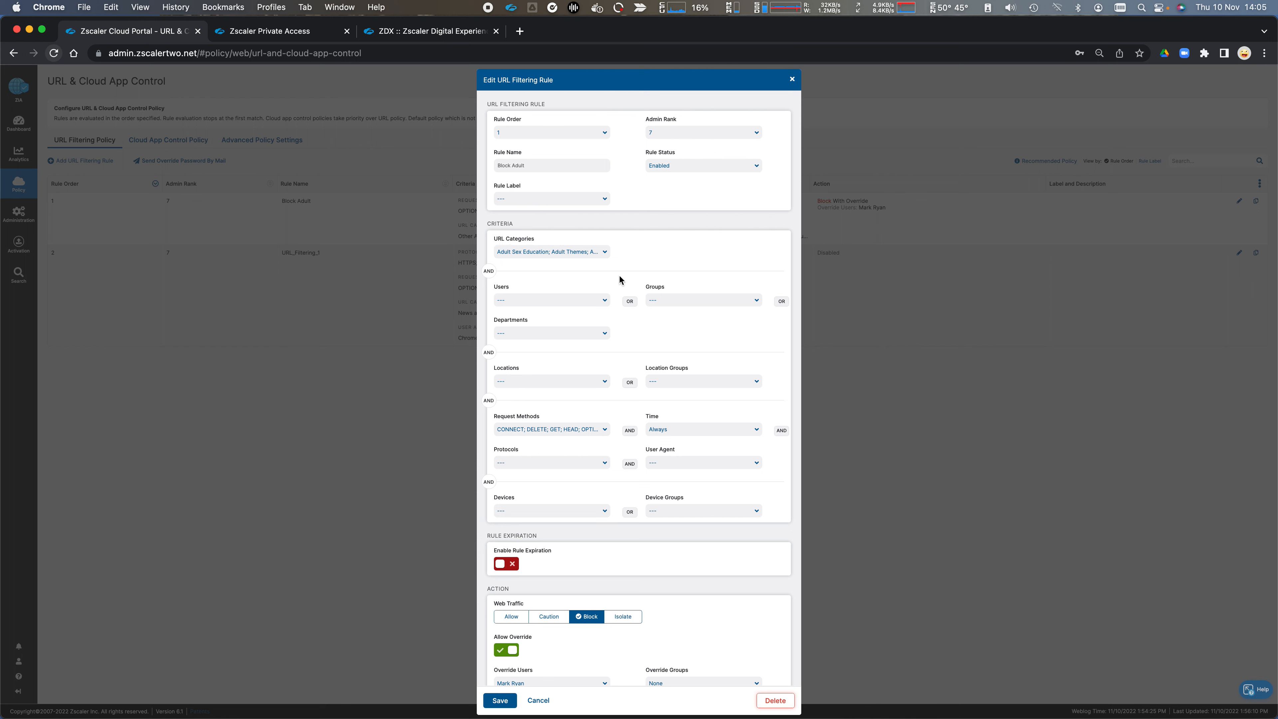
Step: Limit the rule's Users criterion to the administrator's own account among the general users
left_click(561, 304)
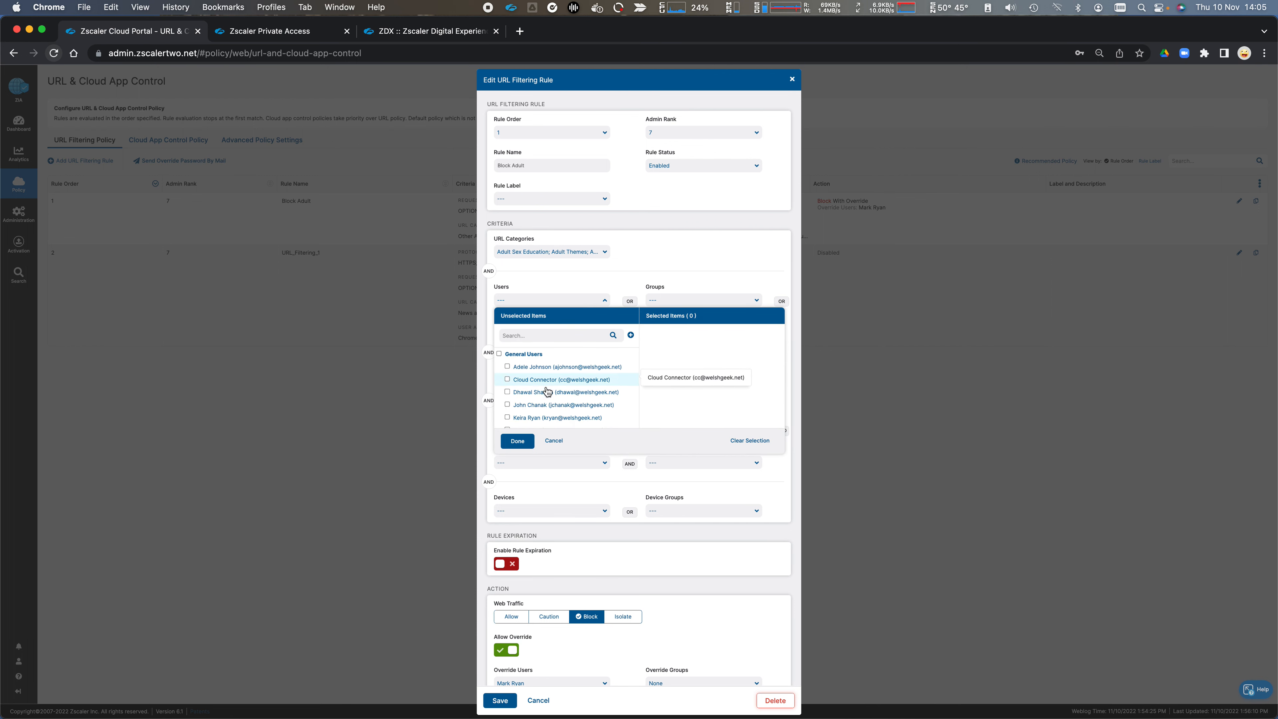
scroll(506, 407, "down", 2)
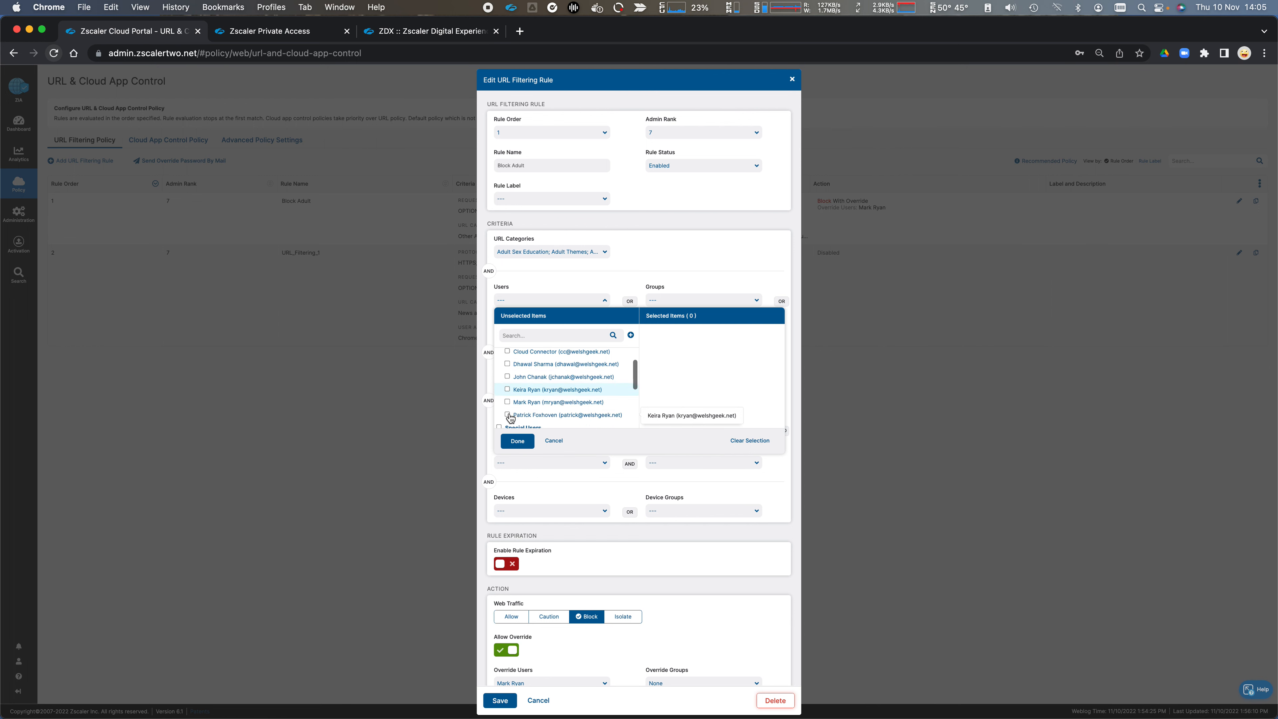
left_click(507, 402)
left_click(627, 268)
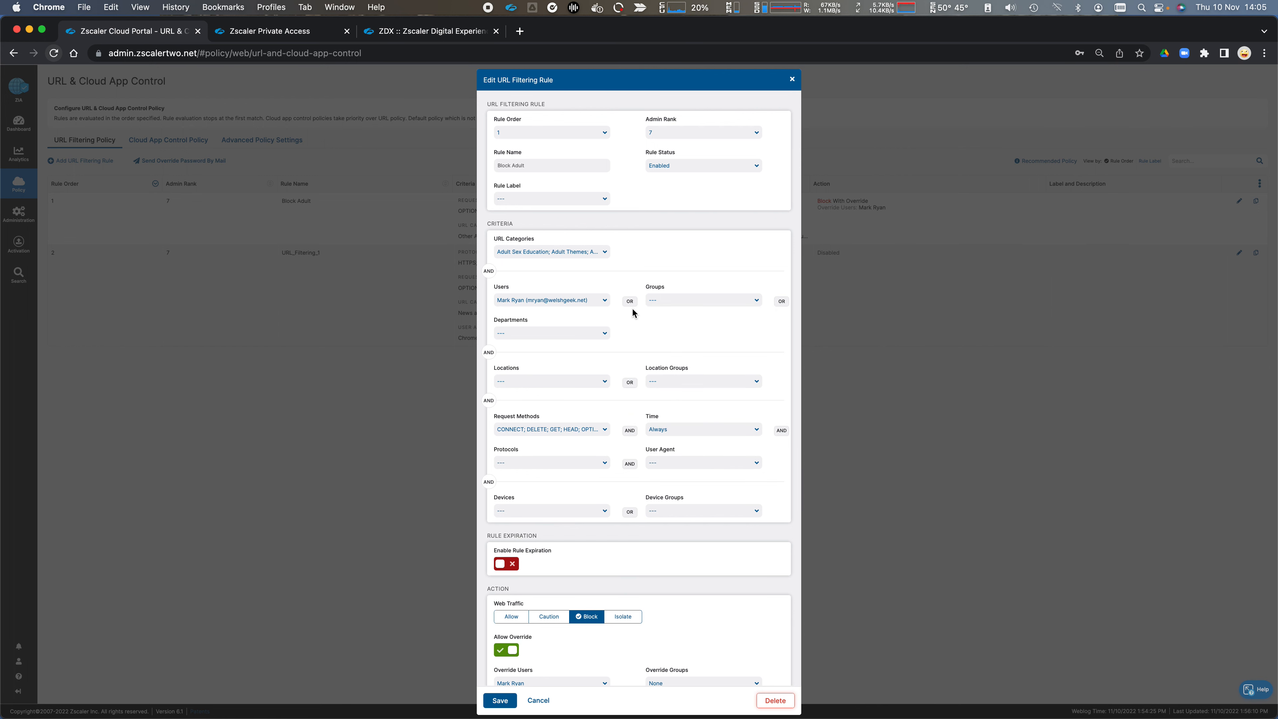
Step: Set the rule's Groups criterion to Internet and its Departments criterion to Children
left_click(703, 303)
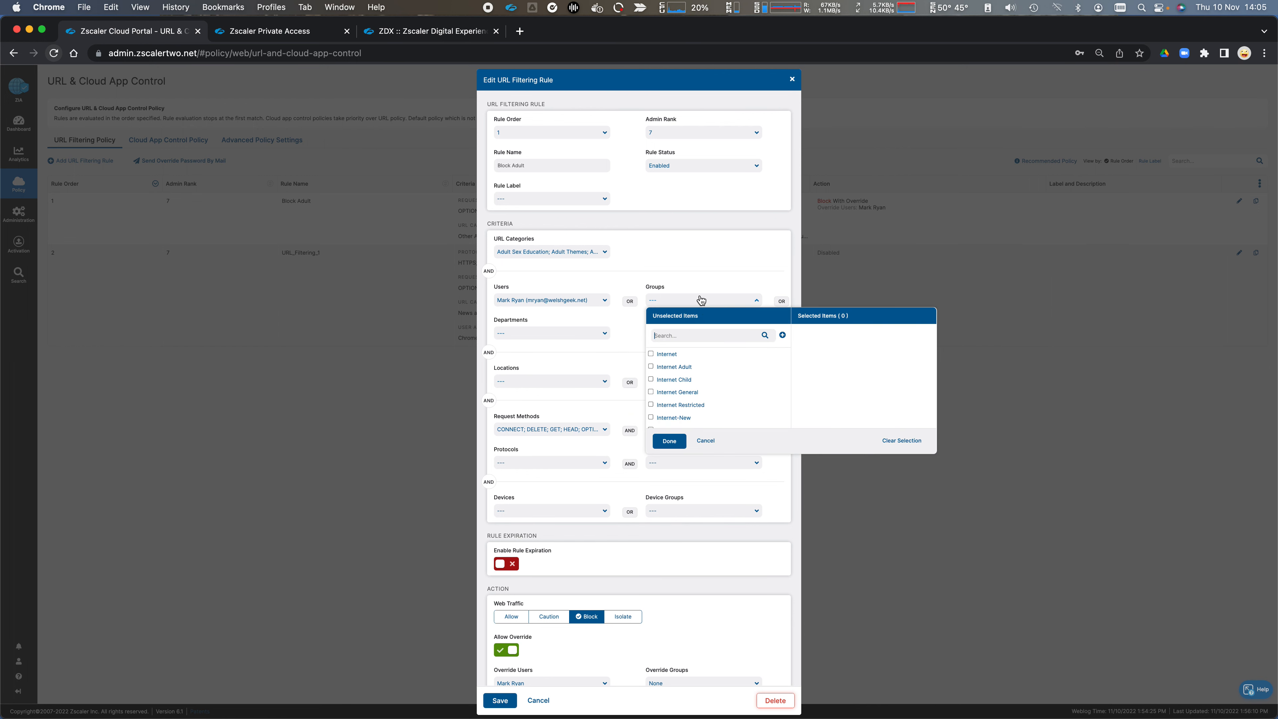
left_click(667, 352)
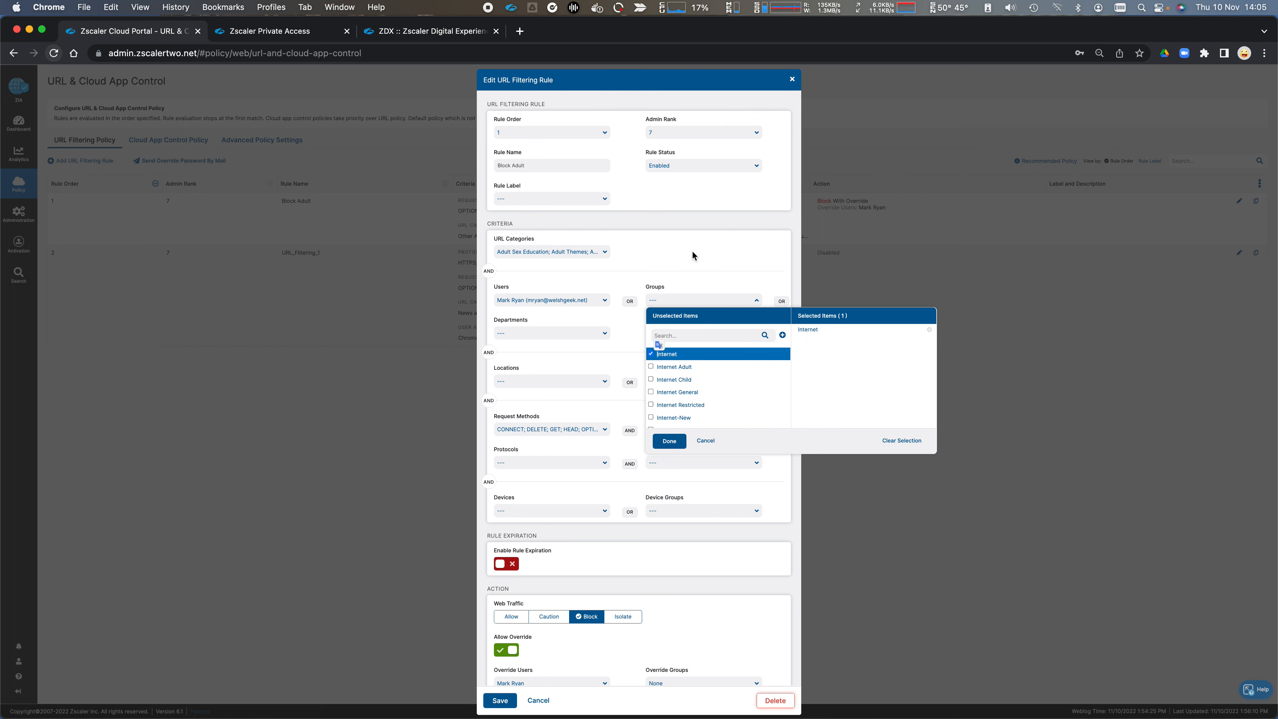
left_click(586, 333)
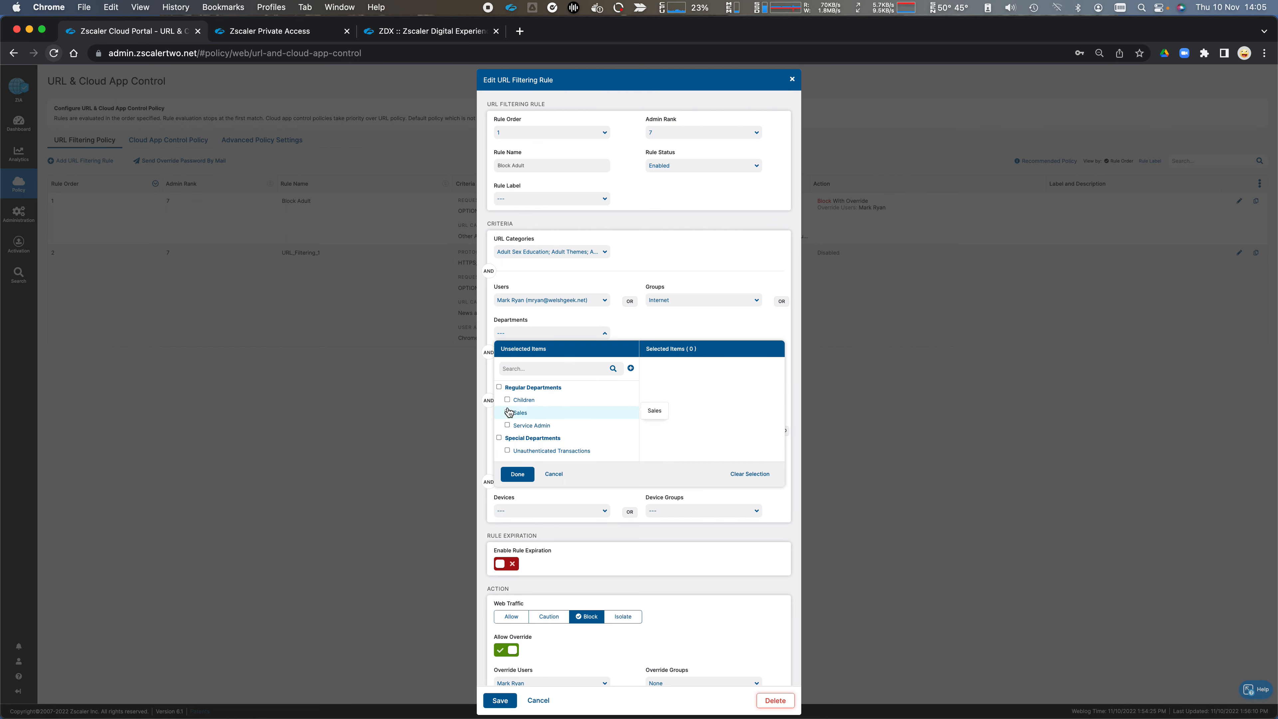
left_click(507, 399)
left_click(682, 269)
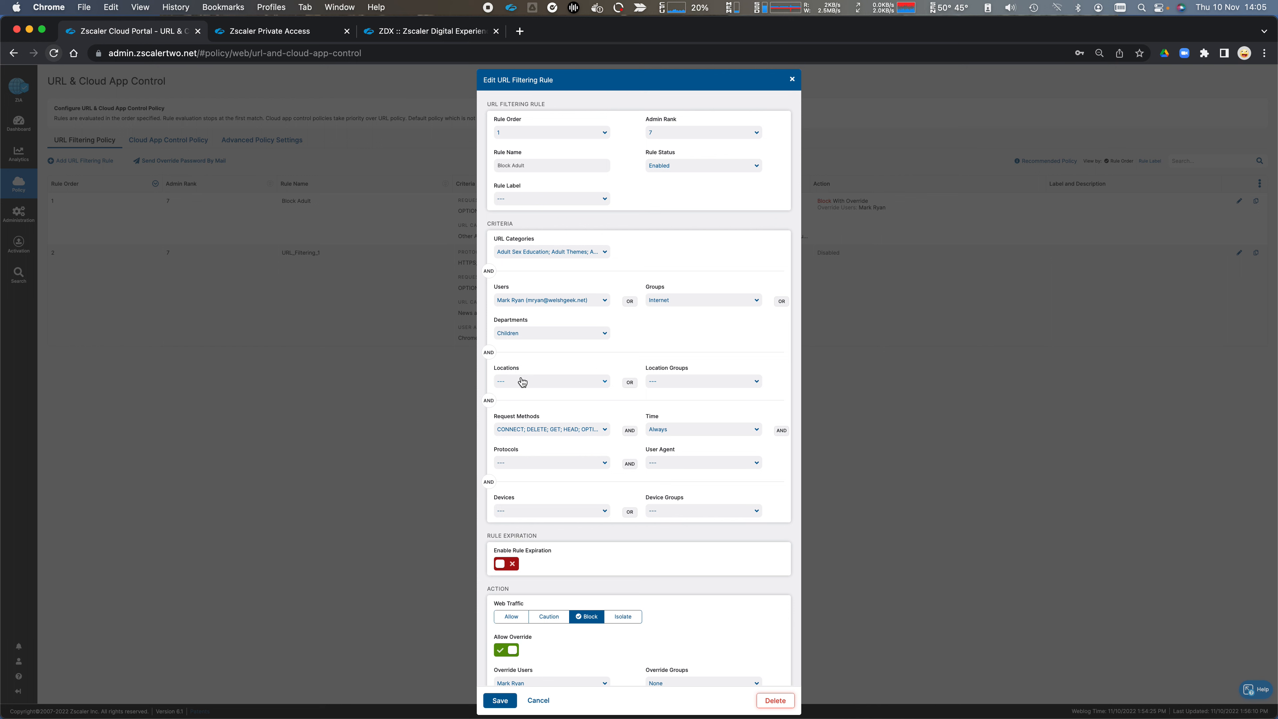
Step: Set the rule's location to Road Warrior and its location group to IoT Traffic Group
left_click(537, 385)
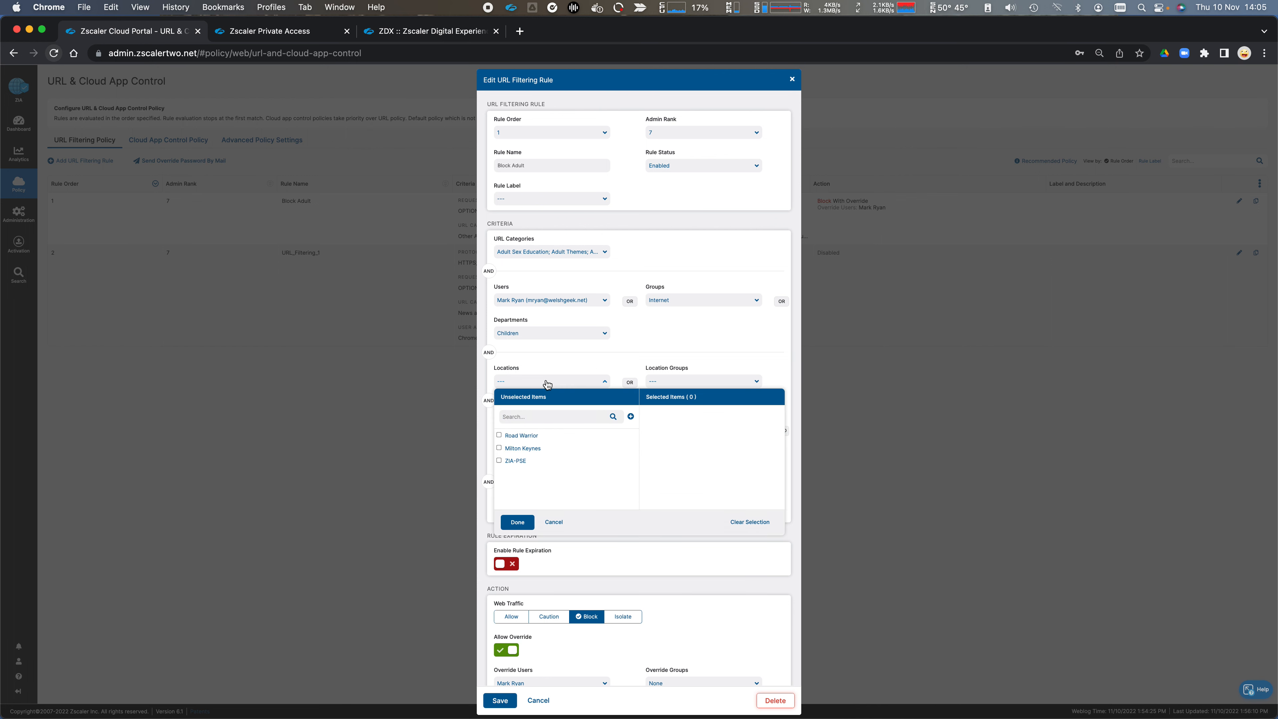
left_click(500, 436)
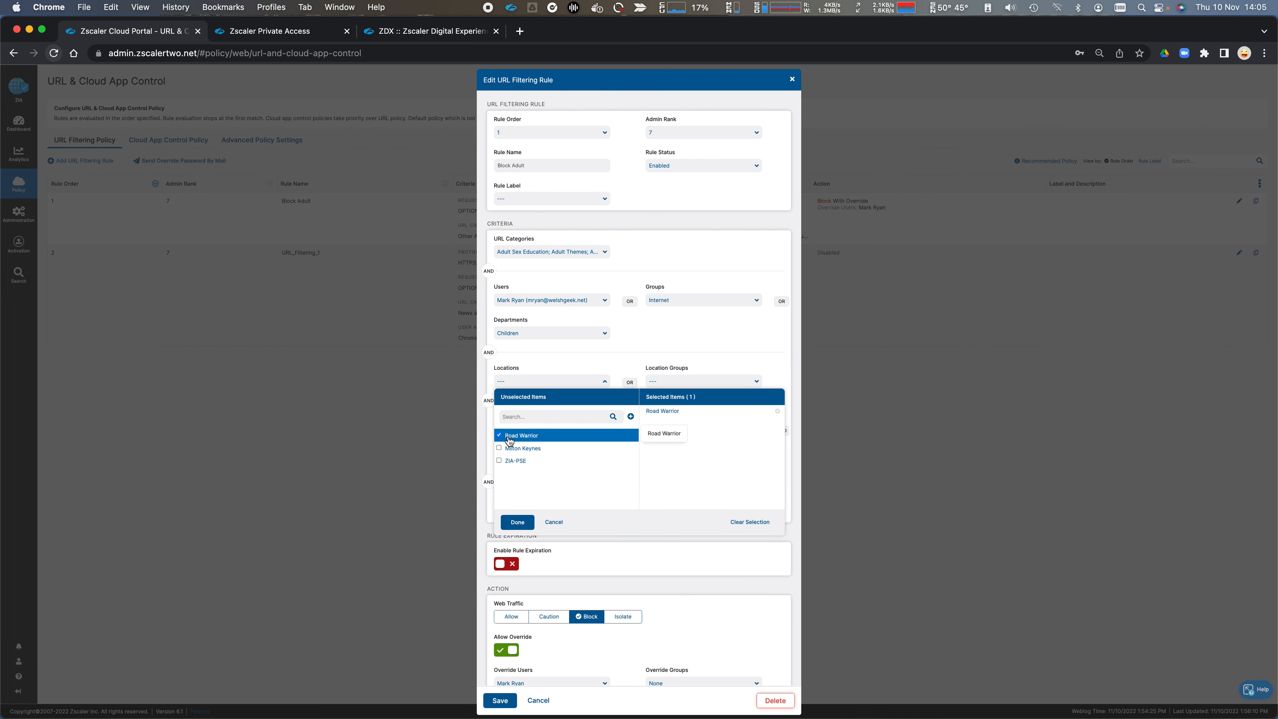
left_click(662, 382)
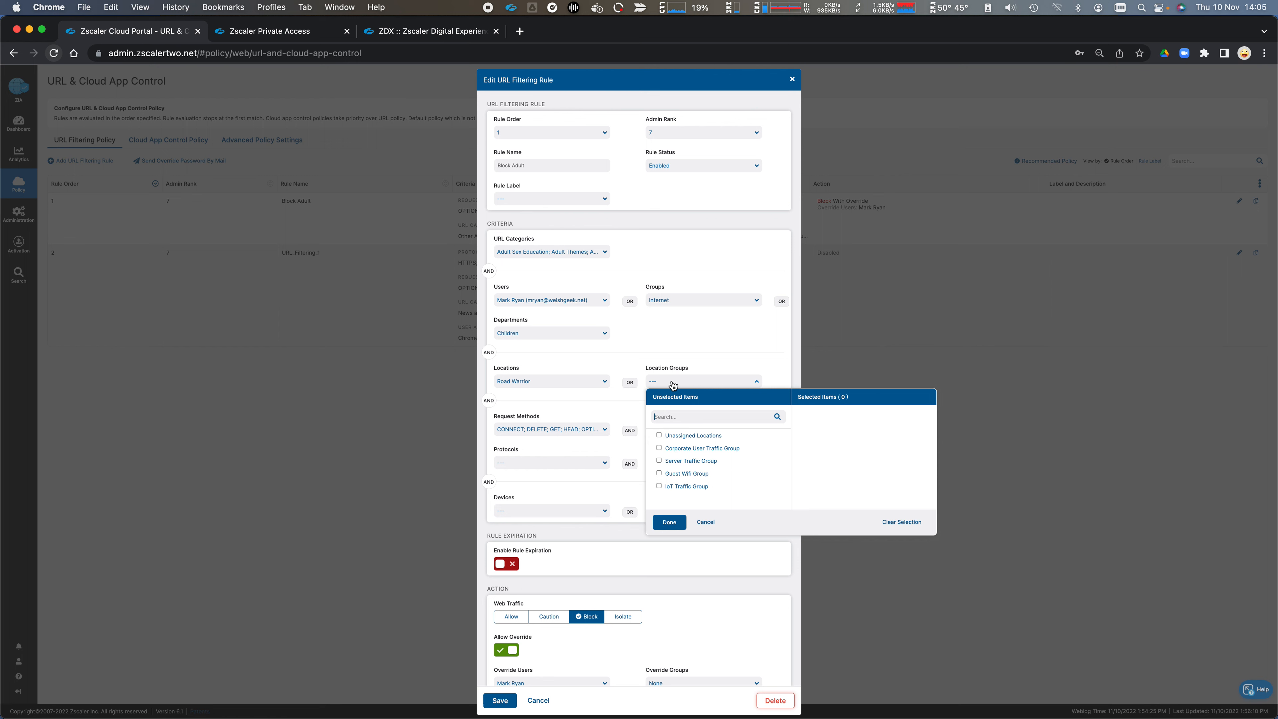
left_click(667, 486)
left_click(697, 355)
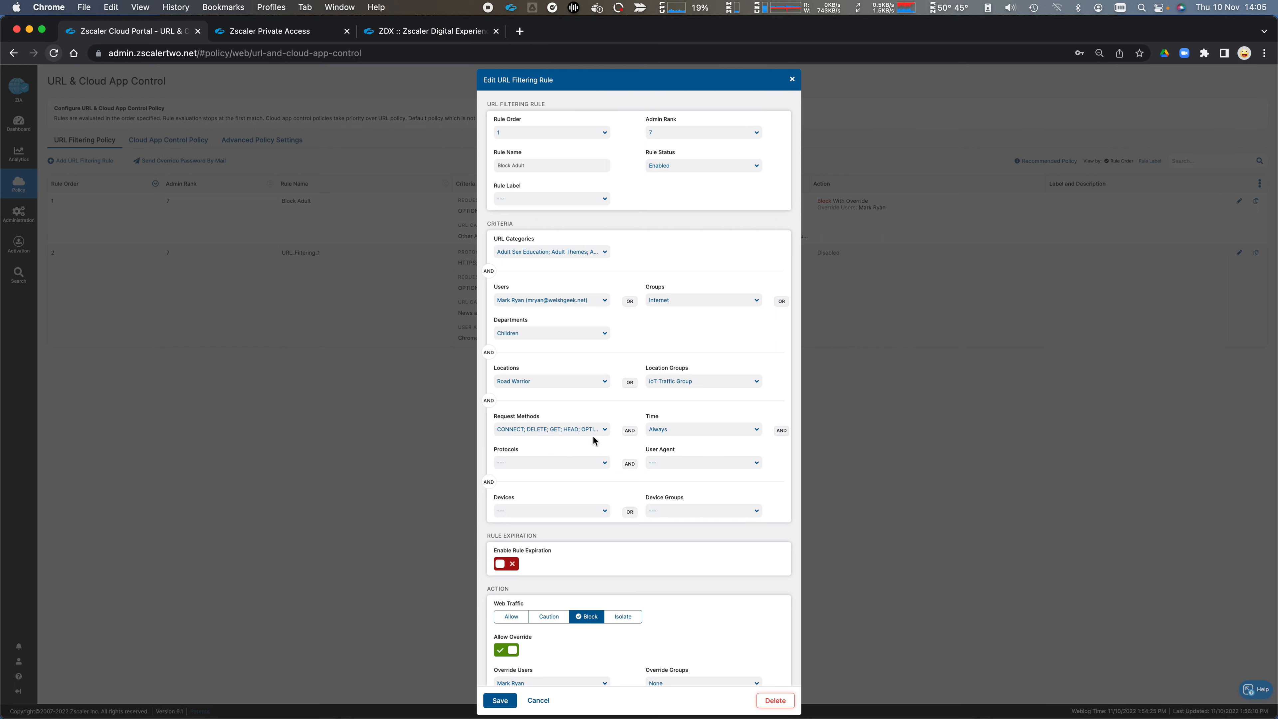
Step: Review the rule's selected request methods and set its Time criterion to Evening
left_click(596, 436)
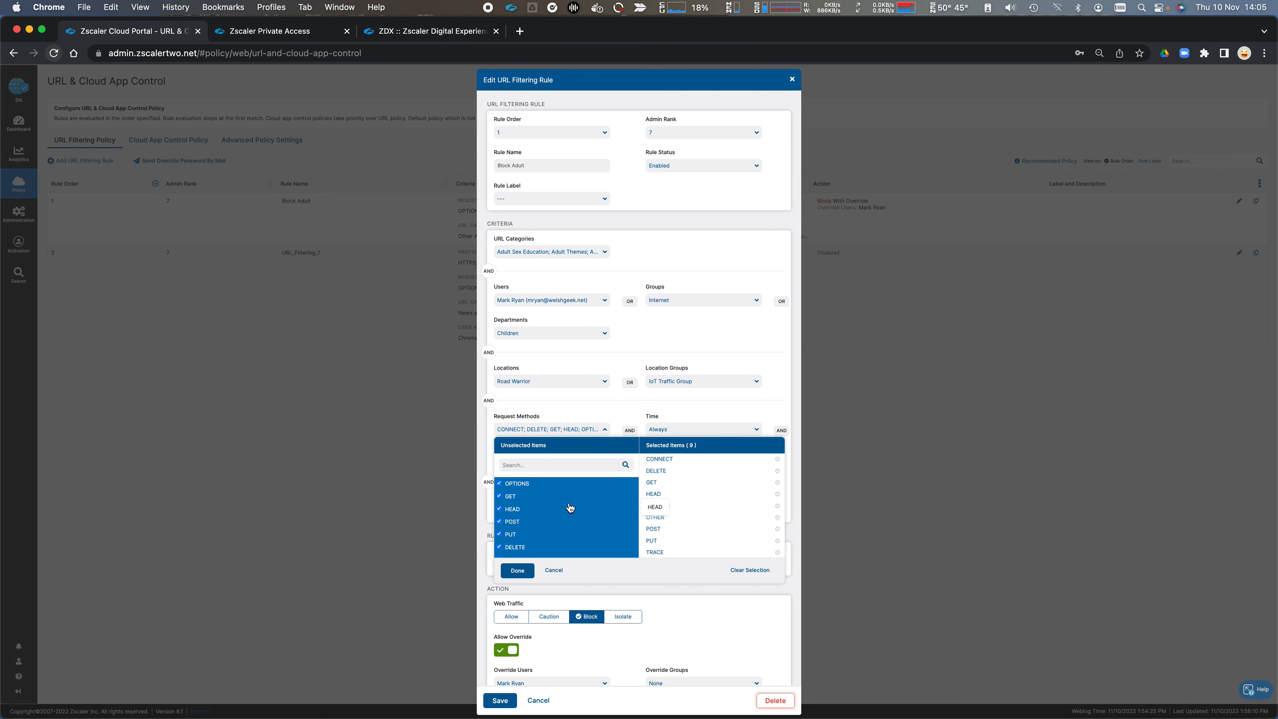
left_click(606, 420)
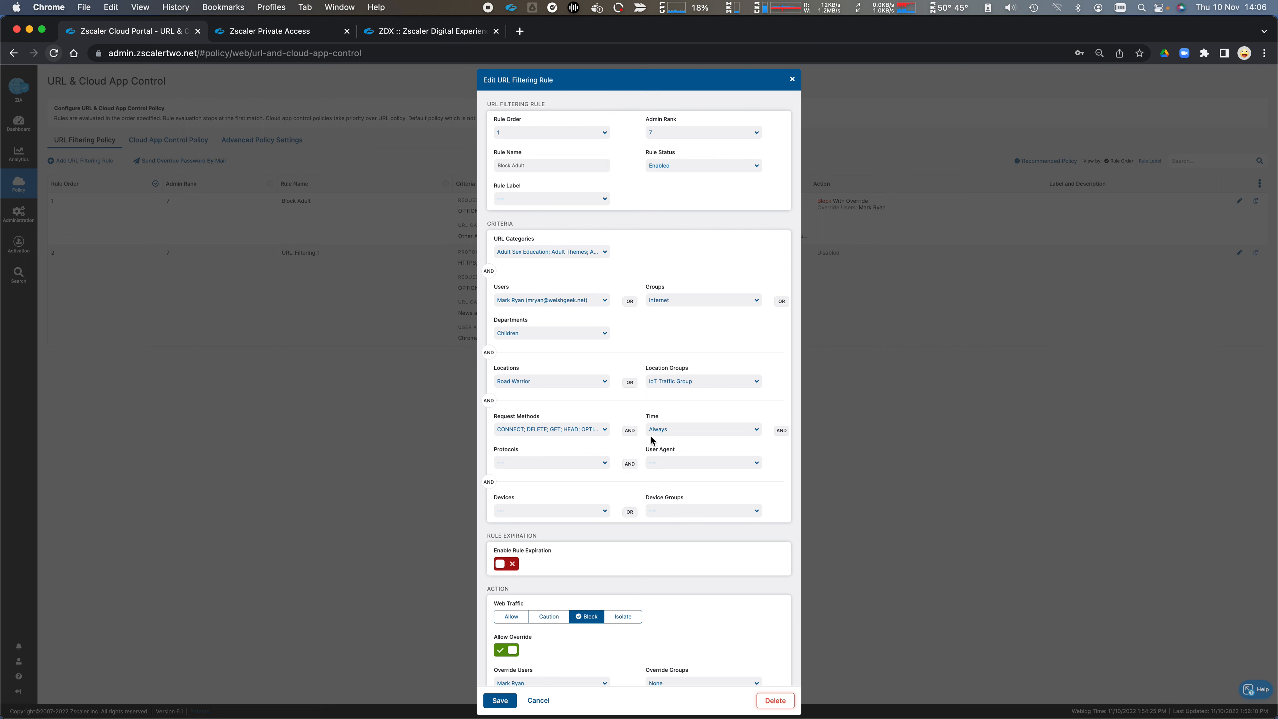
left_click(672, 431)
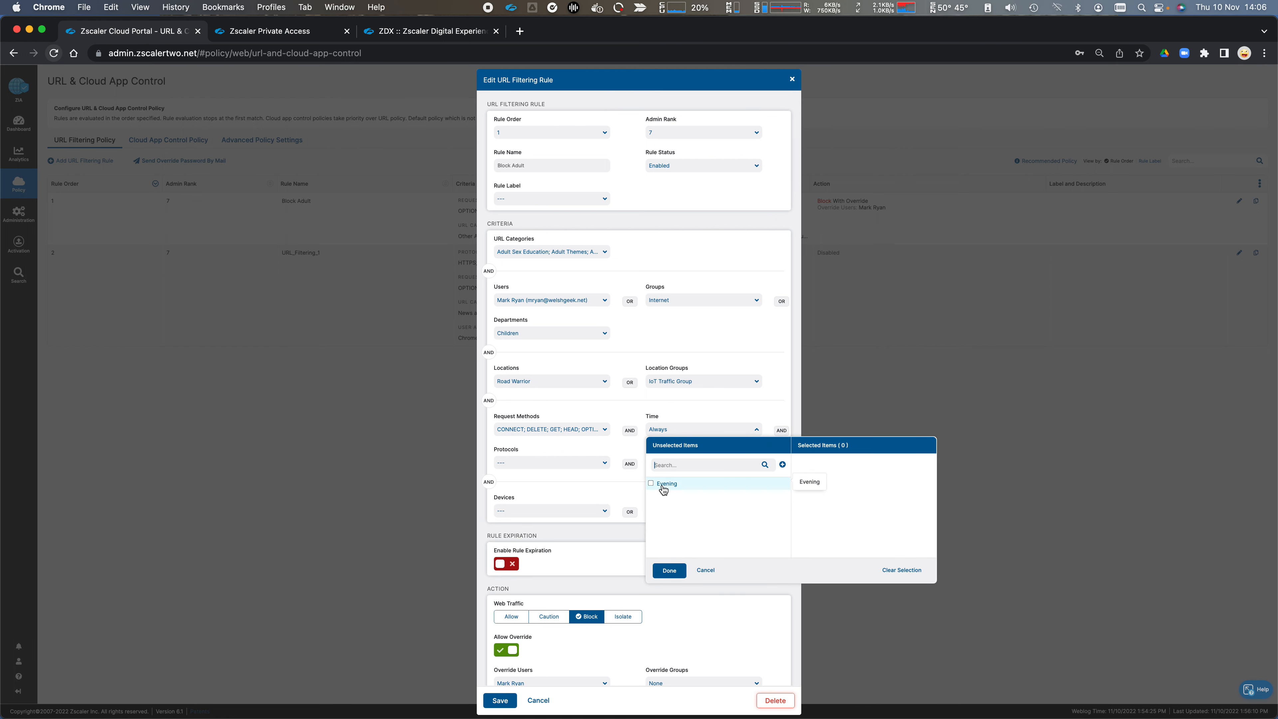
left_click(662, 486)
left_click(647, 429)
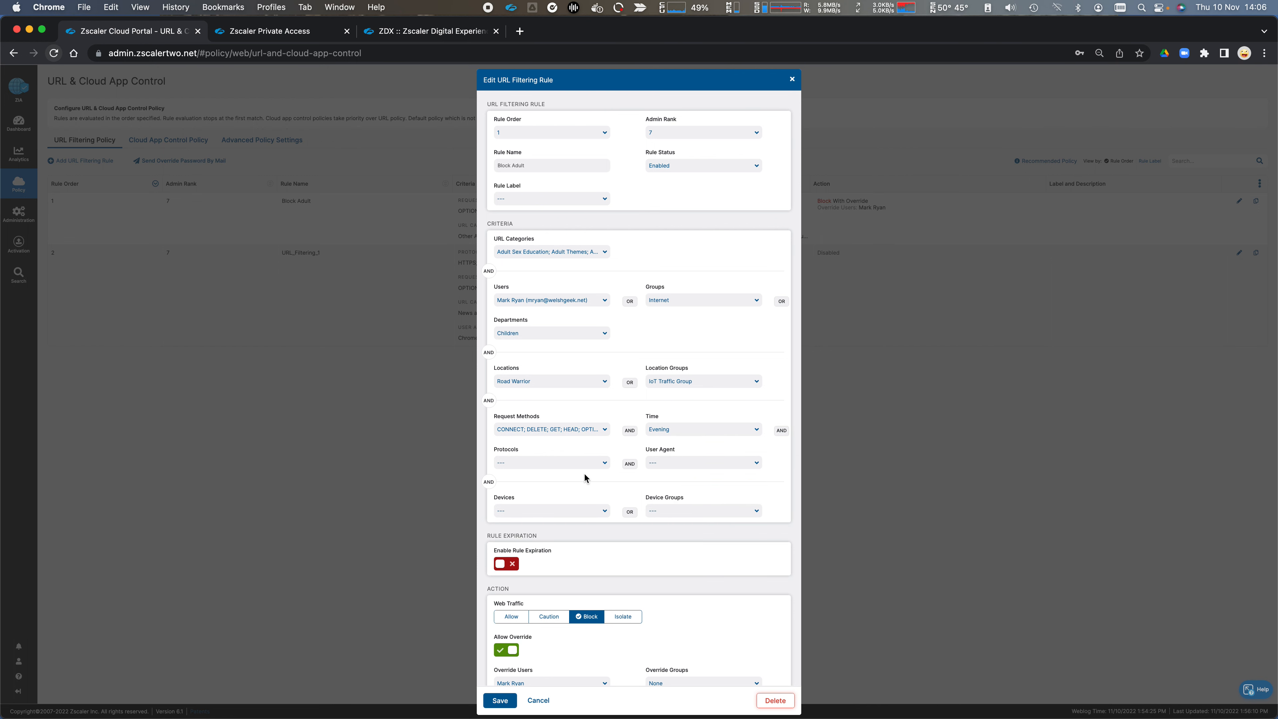
Step: Set the rule's protocols to HTTP and HTTPS and its user agent to Microsoft Edge
left_click(604, 468)
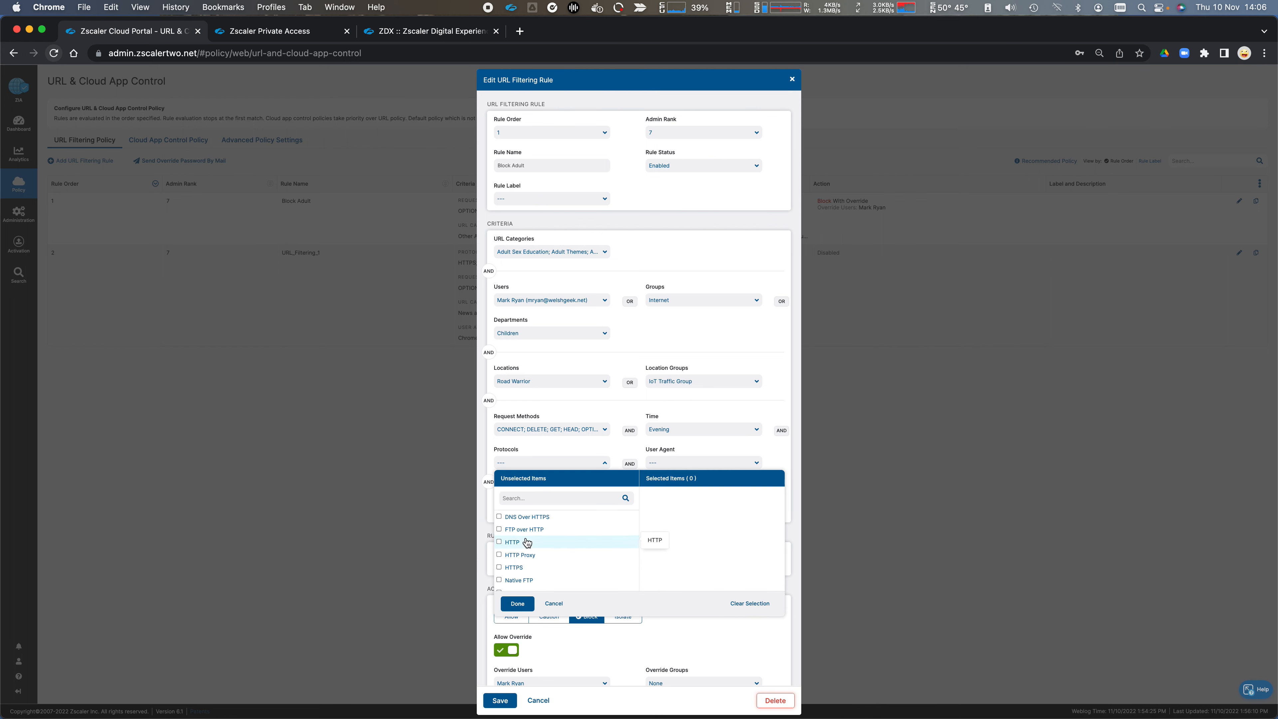
left_click(505, 567)
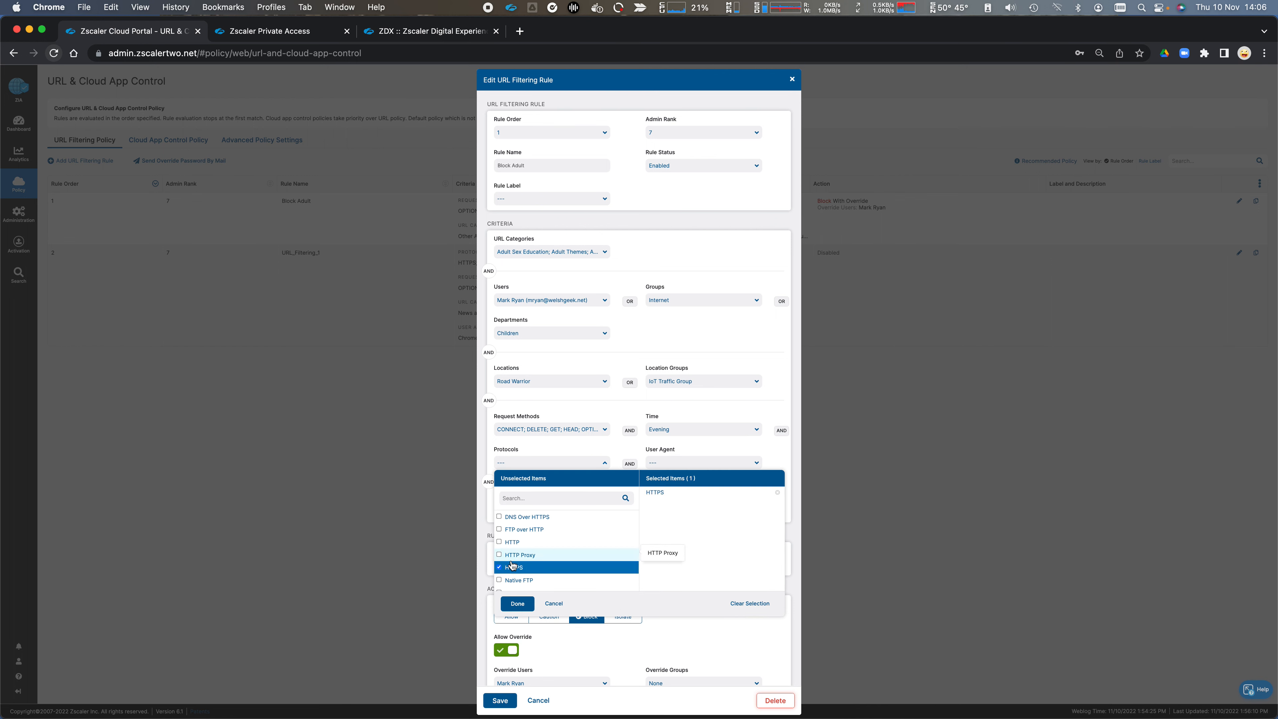
left_click(504, 546)
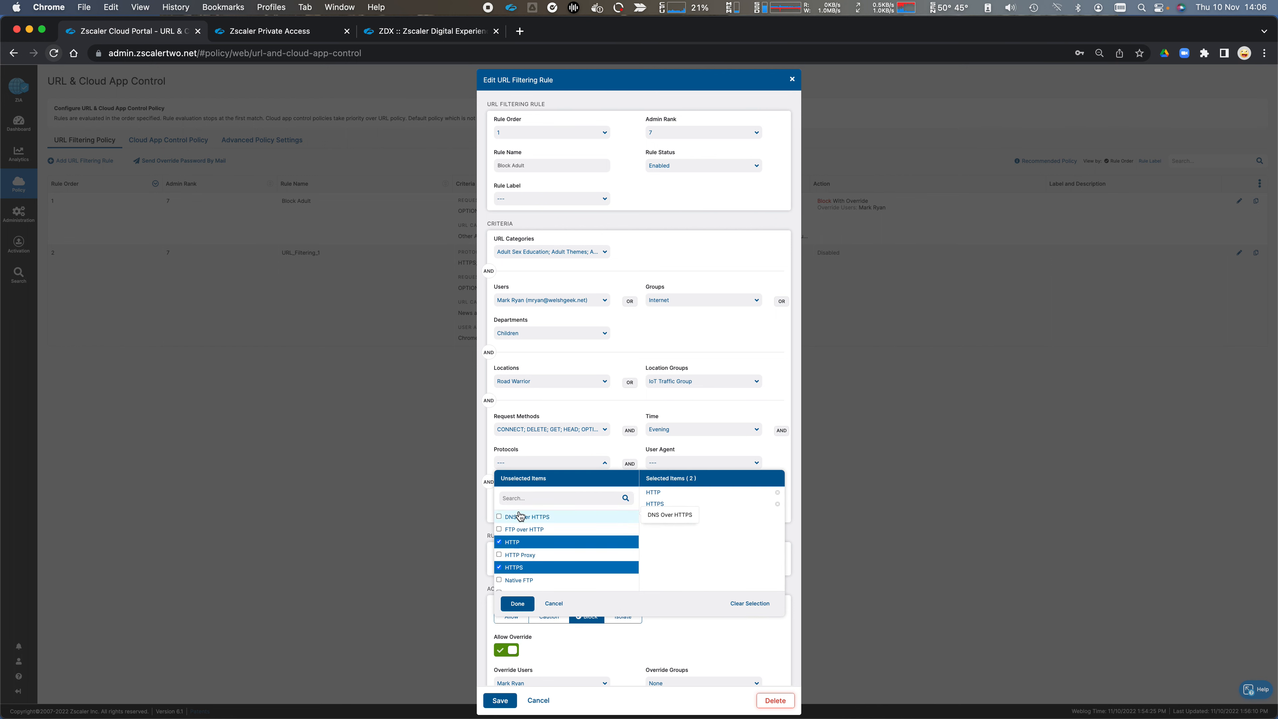
left_click(517, 603)
left_click(684, 464)
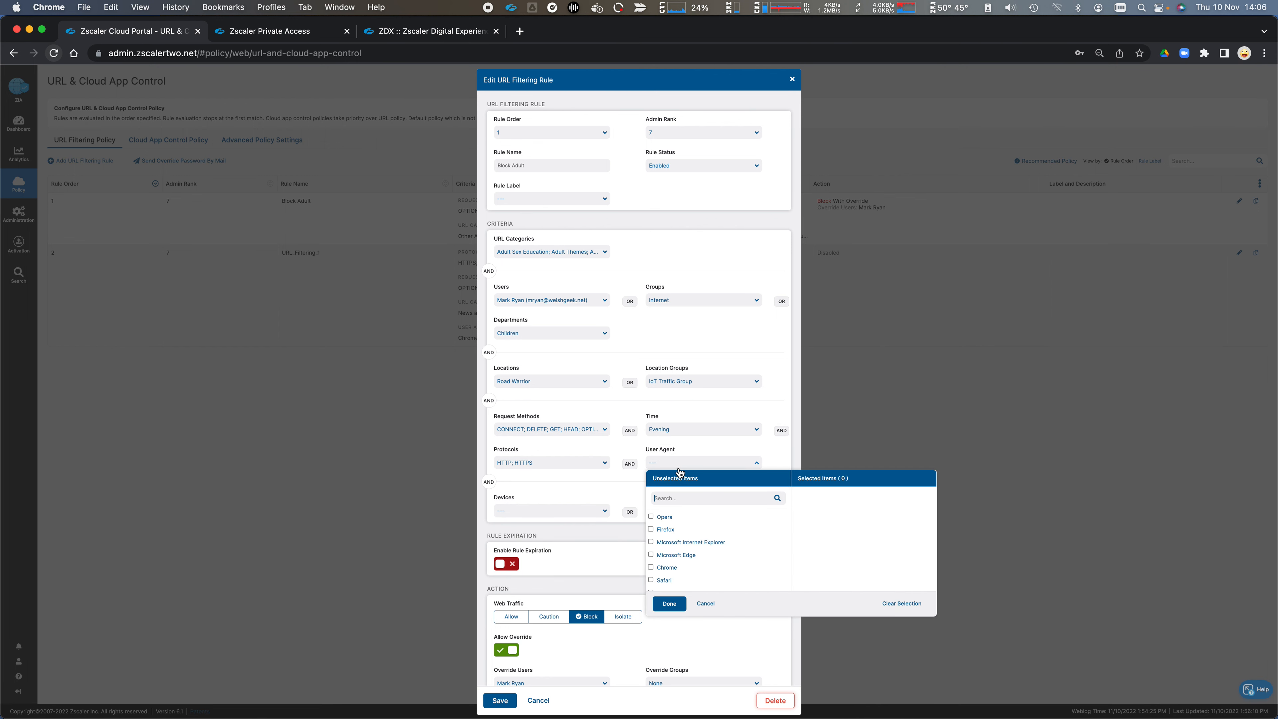
left_click(652, 555)
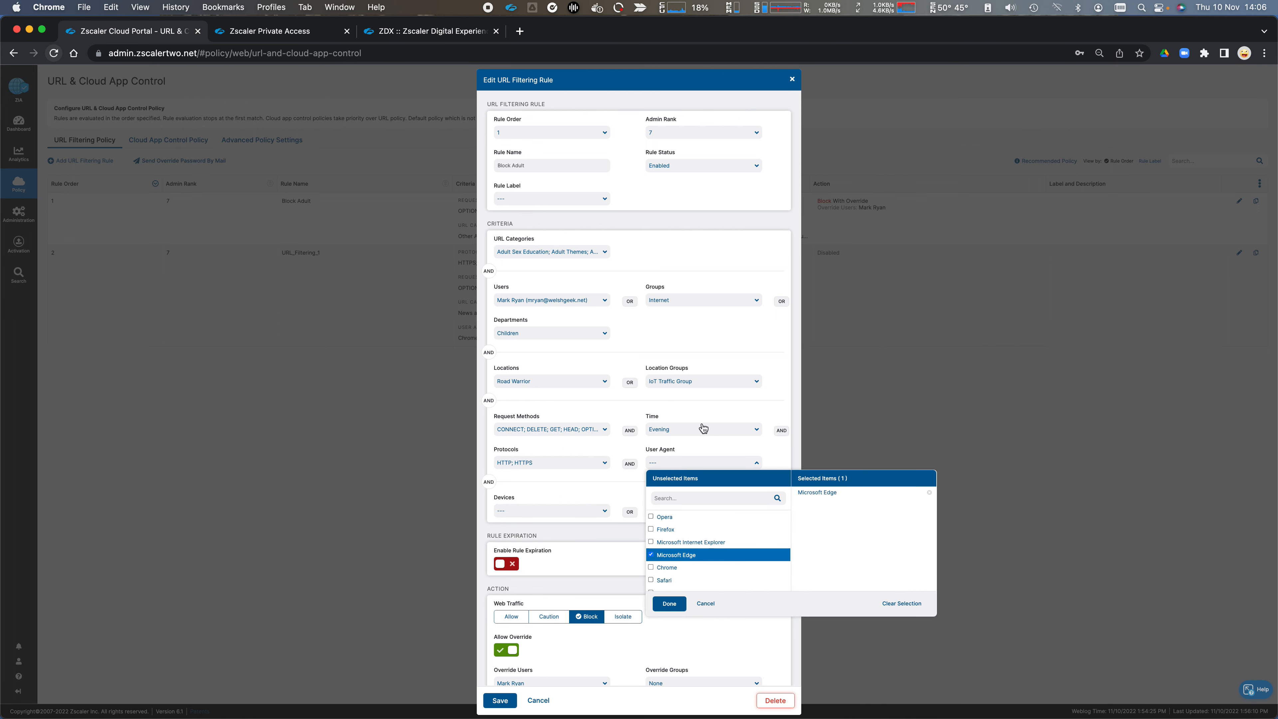
left_click(697, 423)
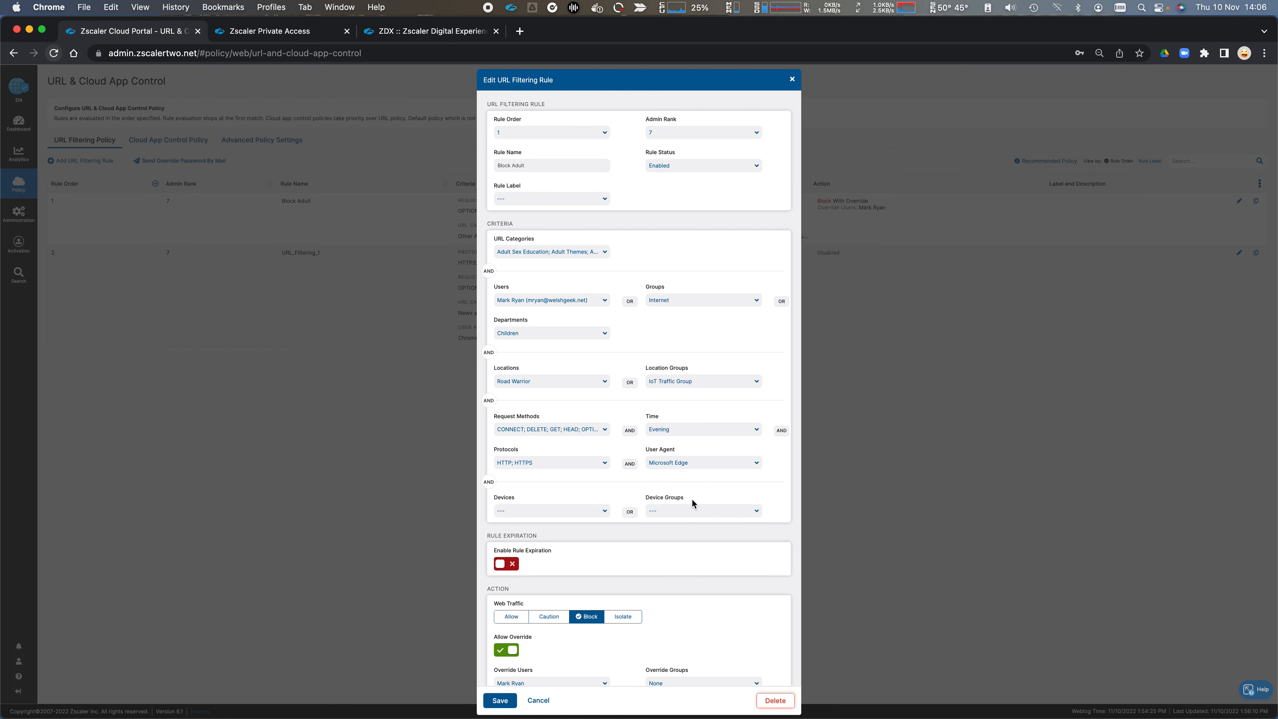
Step: Set the rule's Devices criterion to all Zscaler Client Connector devices and its Device Groups criterion to Windows
left_click(603, 509)
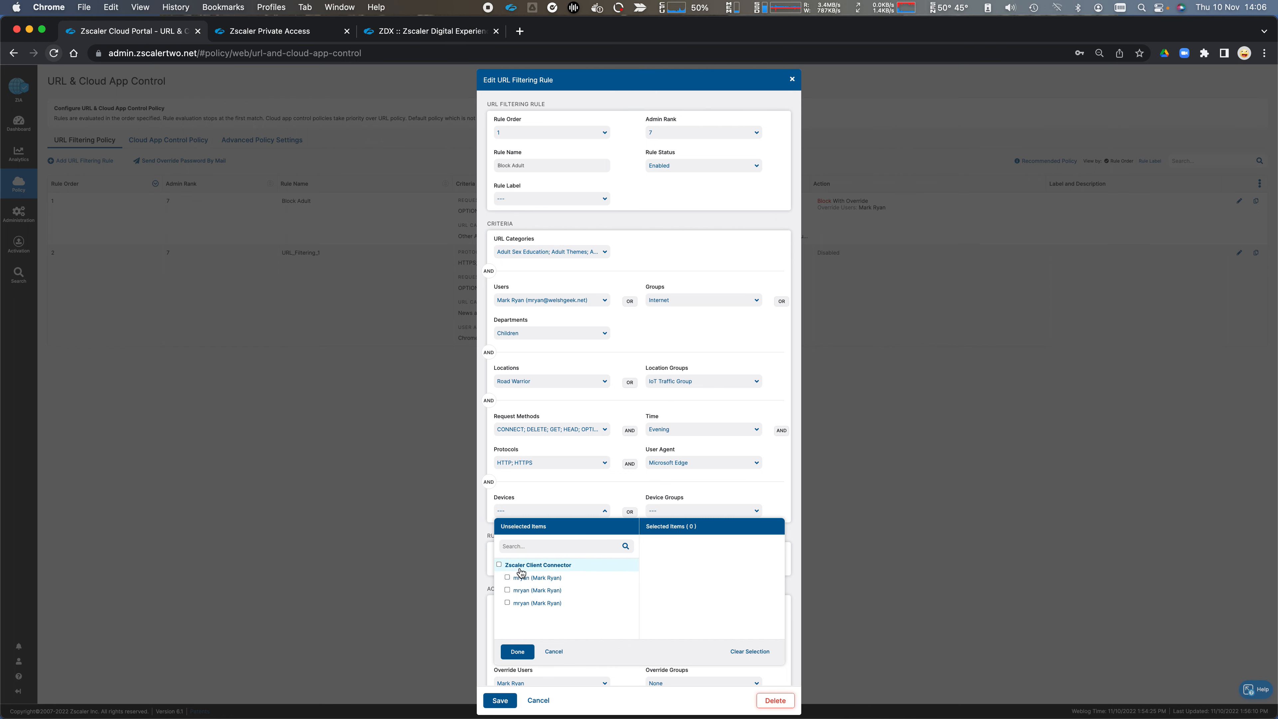
left_click(499, 564)
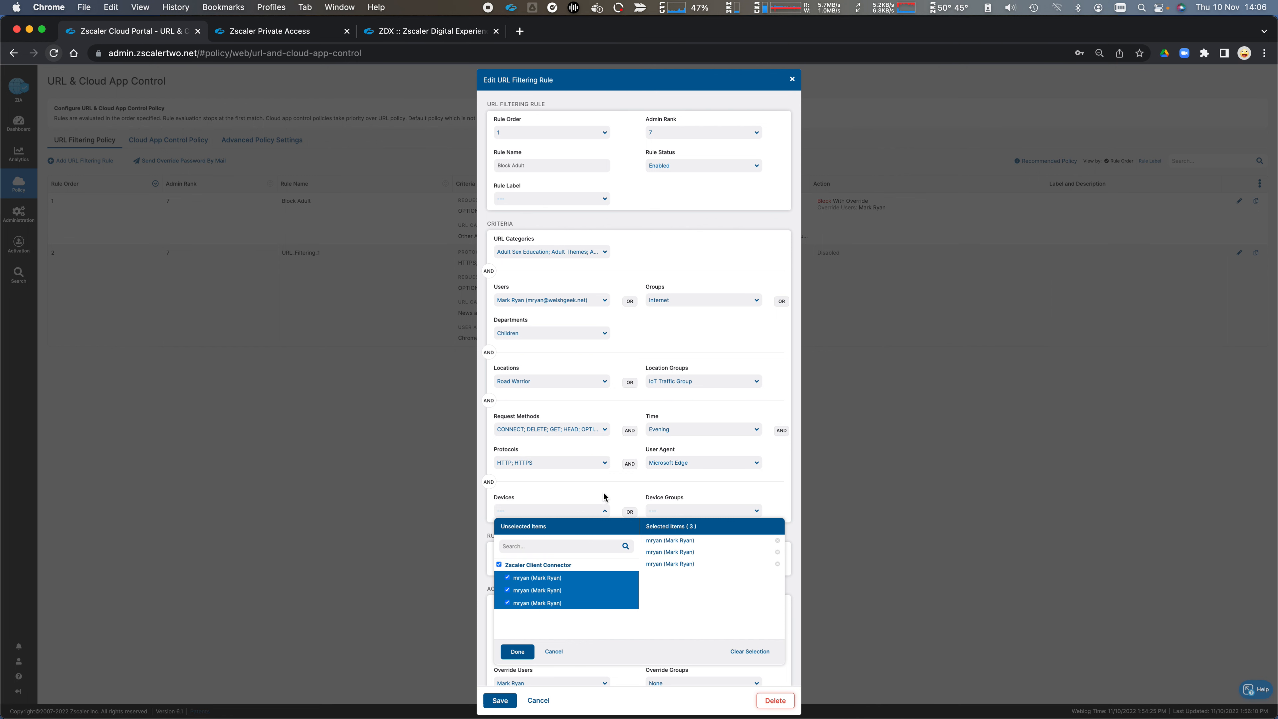
left_click(605, 510)
left_click(663, 512)
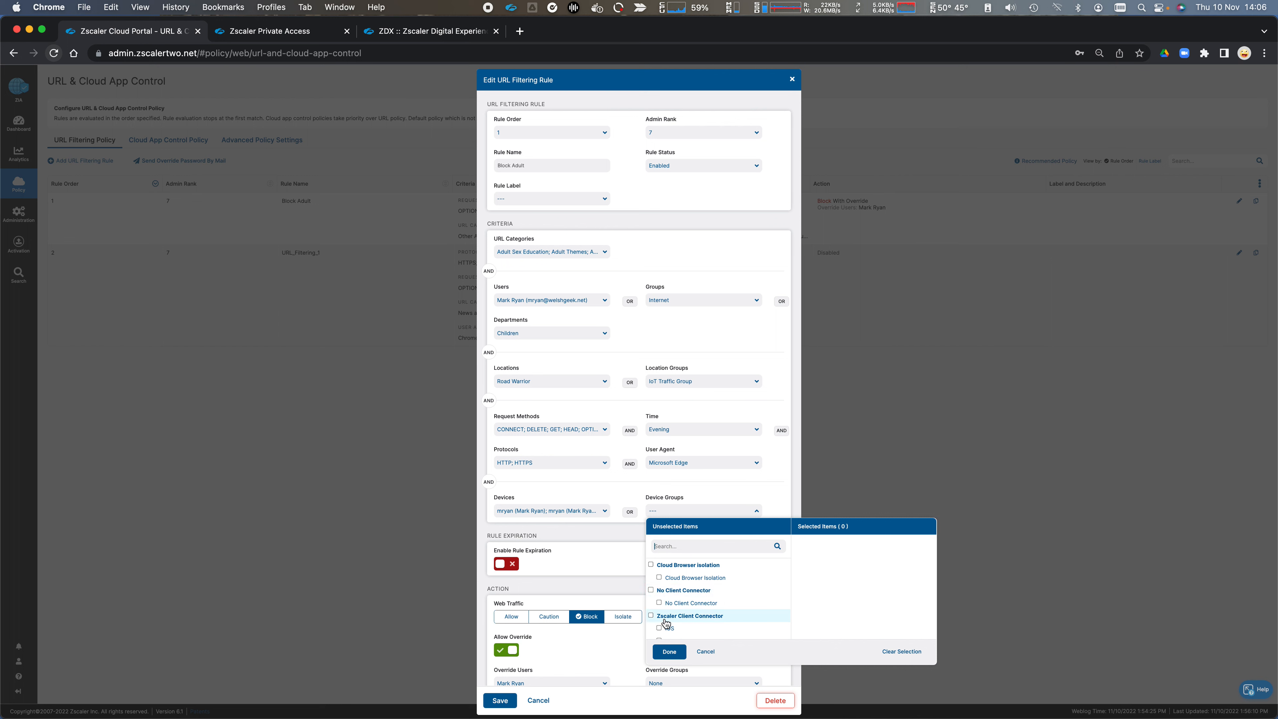
scroll(666, 615, "down", 2)
scroll(667, 592, "up", 1)
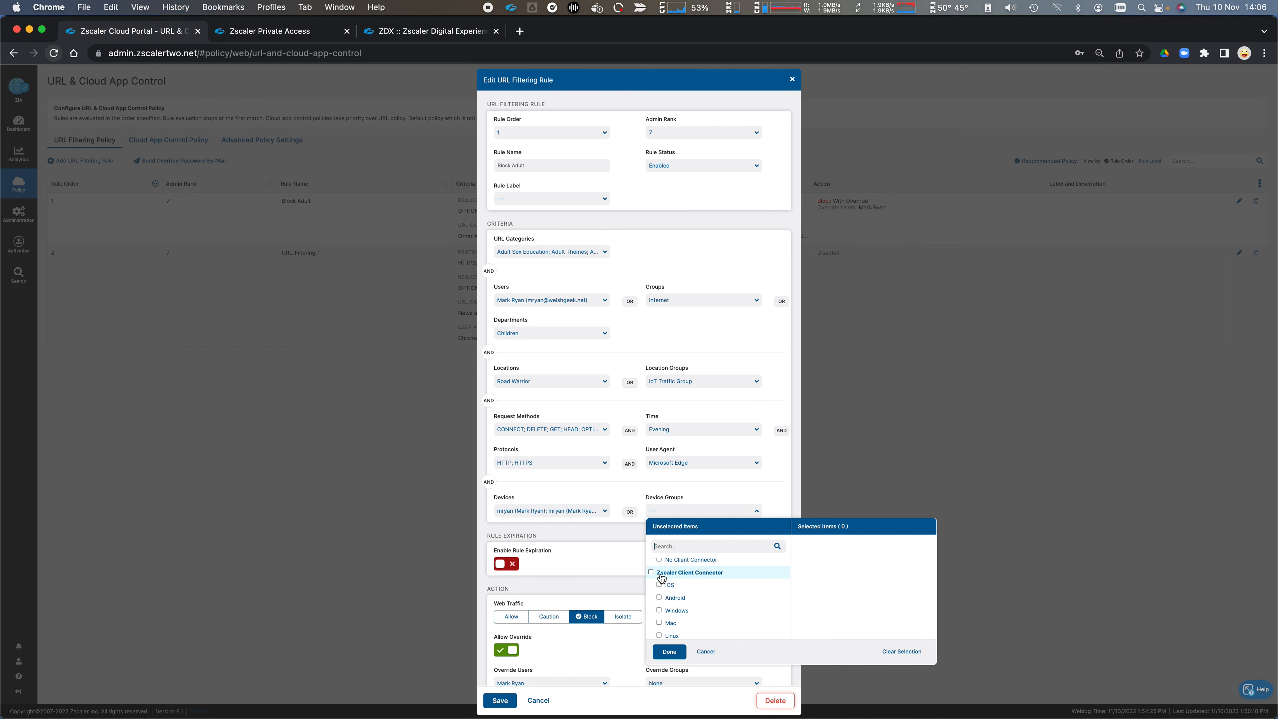
left_click(664, 612)
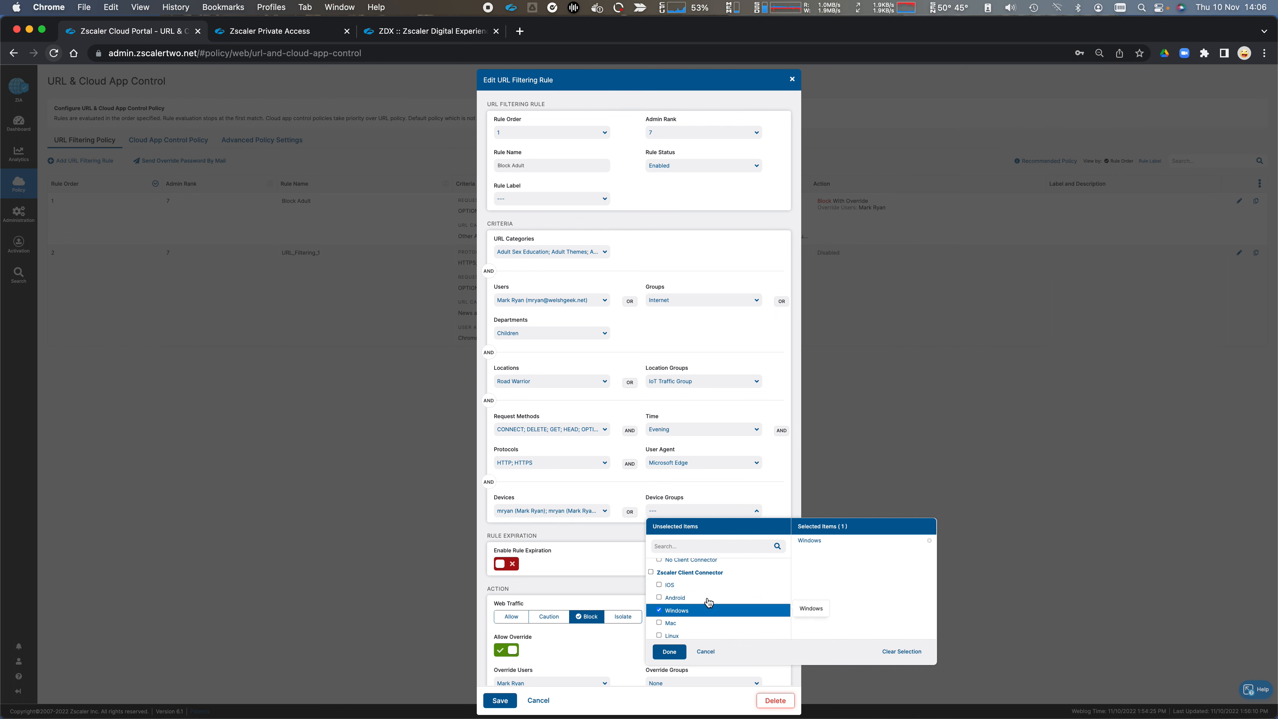
left_click(744, 510)
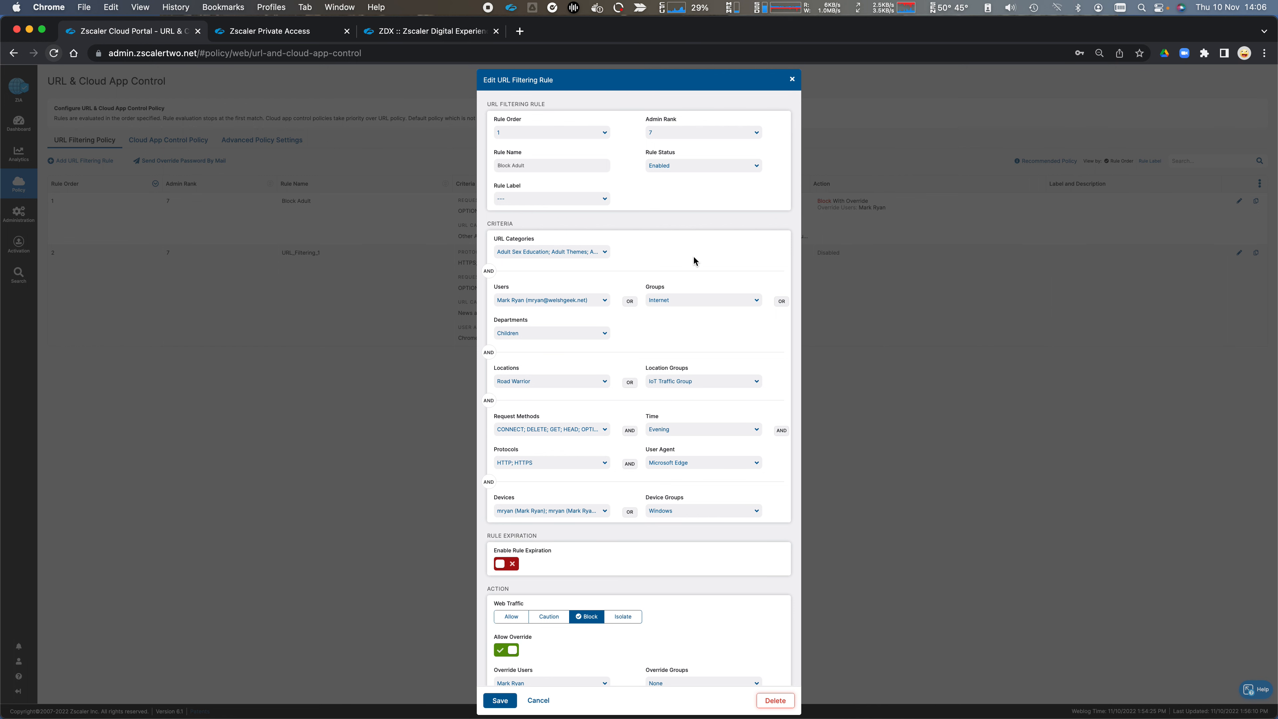
Step: Enable rule expiration to view its start date calendar, and disable the expiration again
scroll(642, 343, "down", 5)
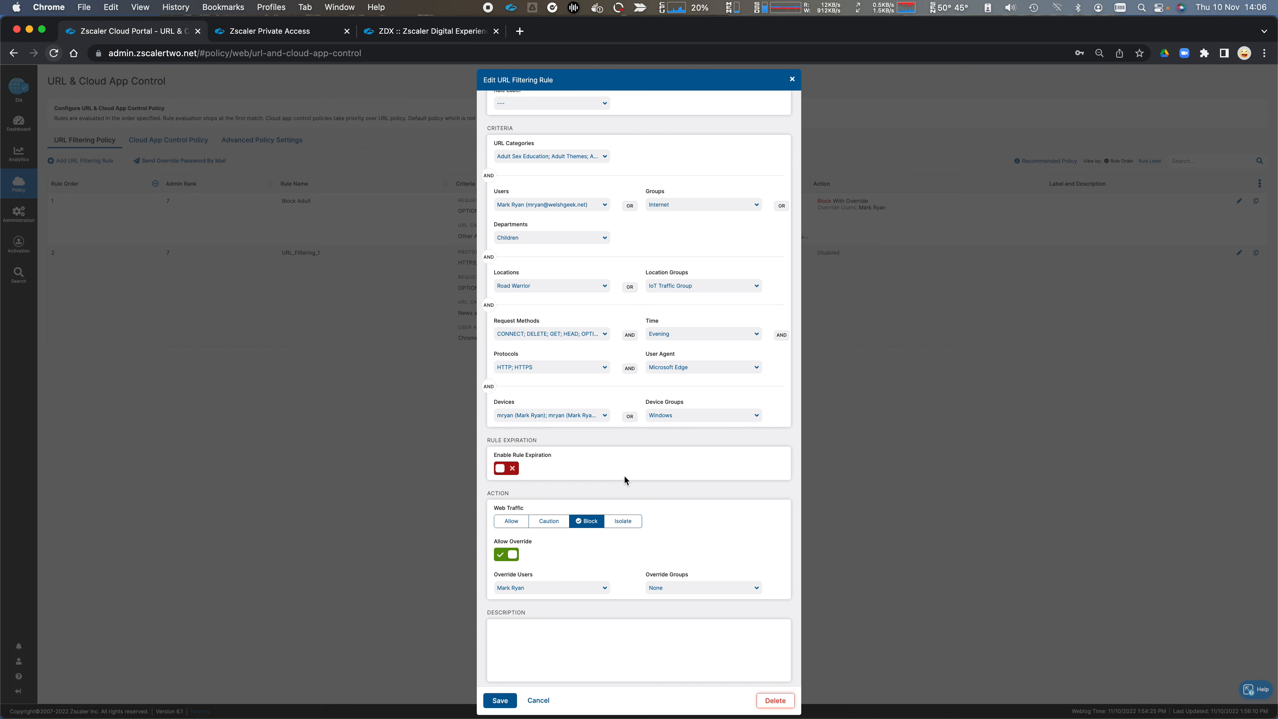
left_click(501, 471)
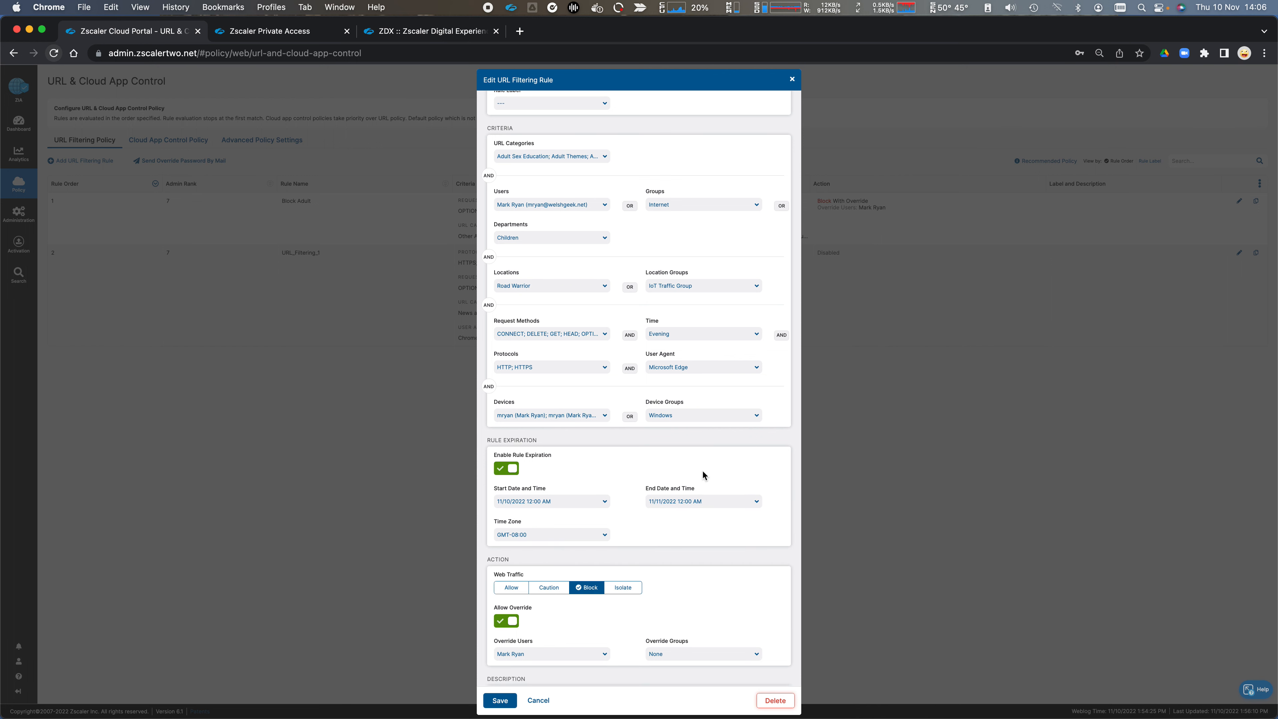
left_click(605, 502)
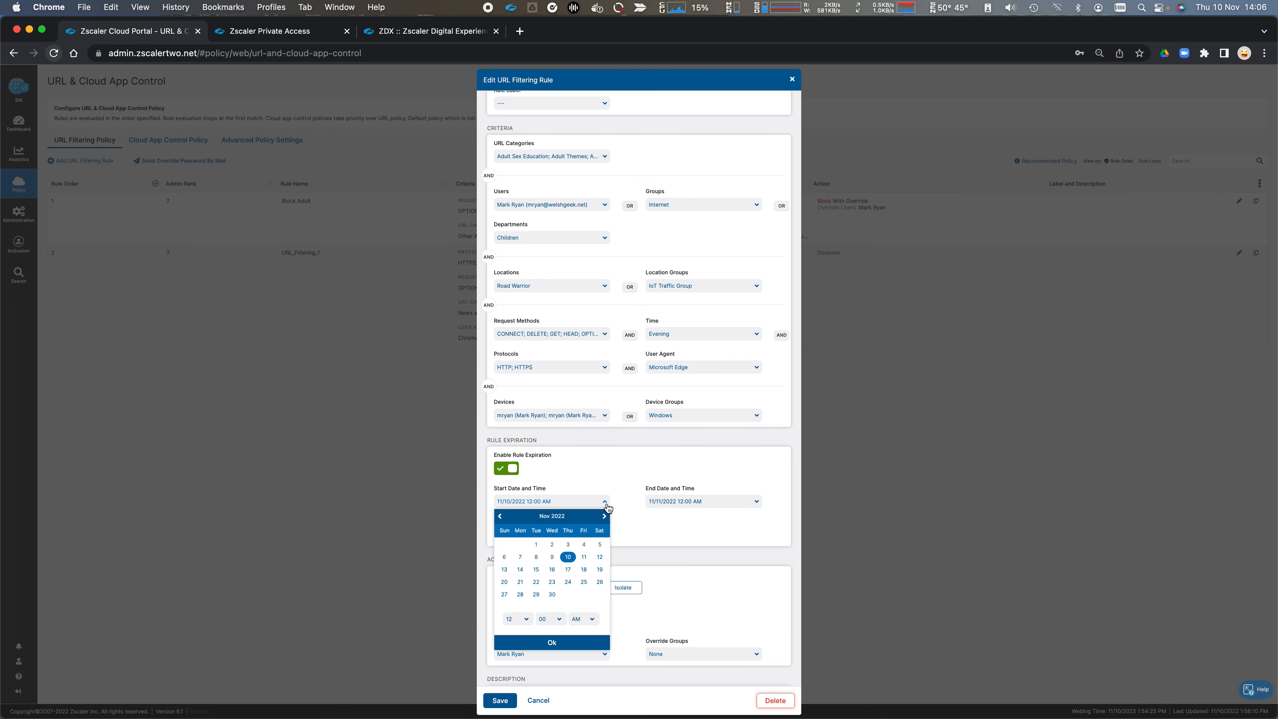
left_click(653, 477)
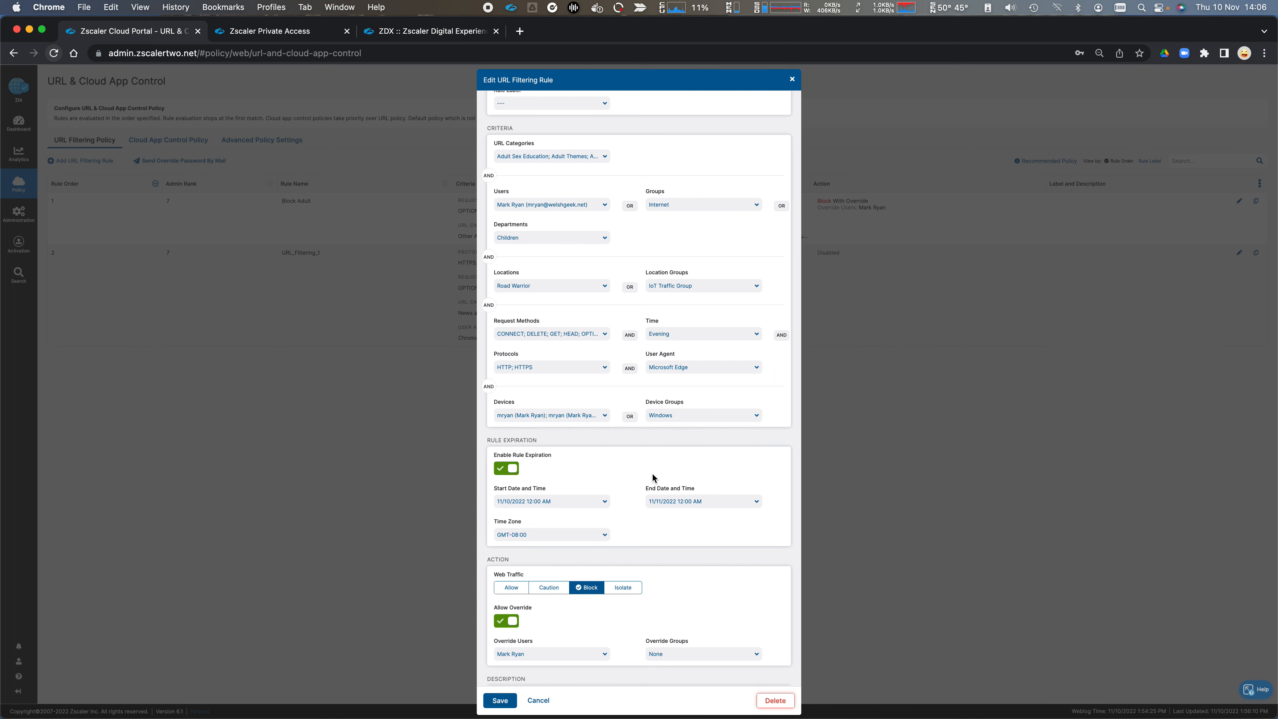
left_click(511, 470)
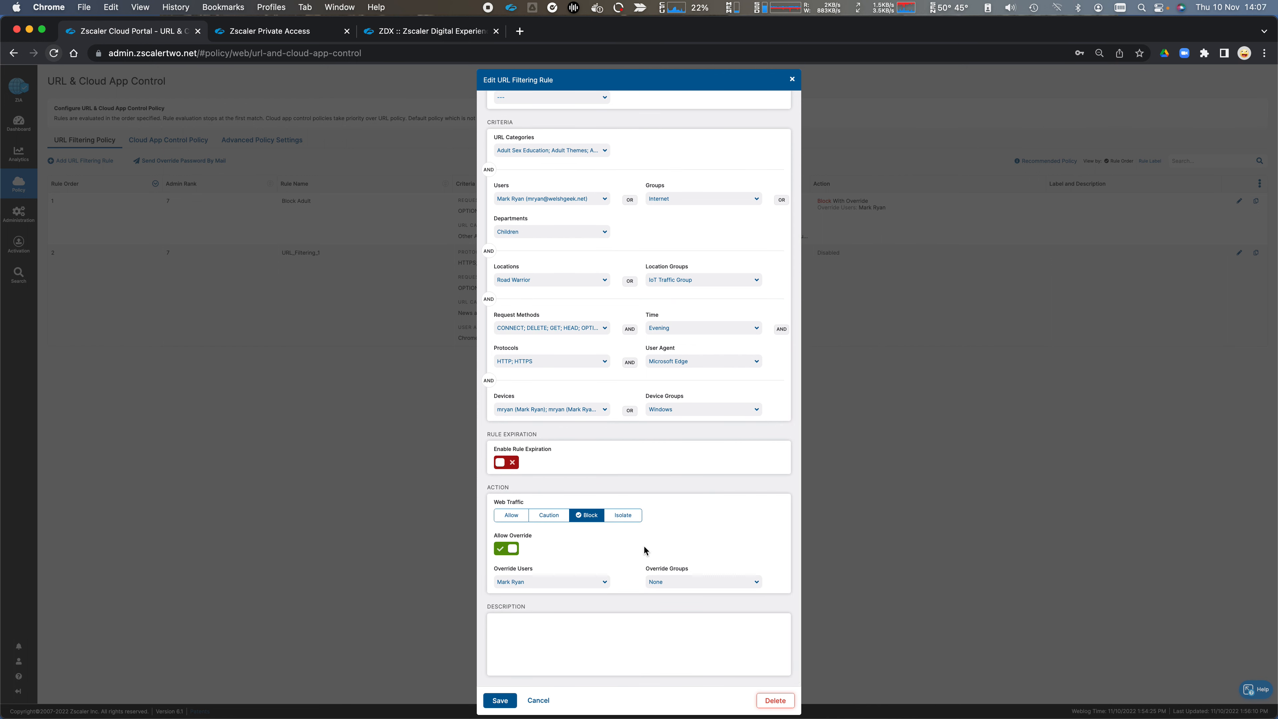
Step: Switch the web traffic action through Allow and Caution back to Block, and toggle Allow Override off and on again
left_click(512, 516)
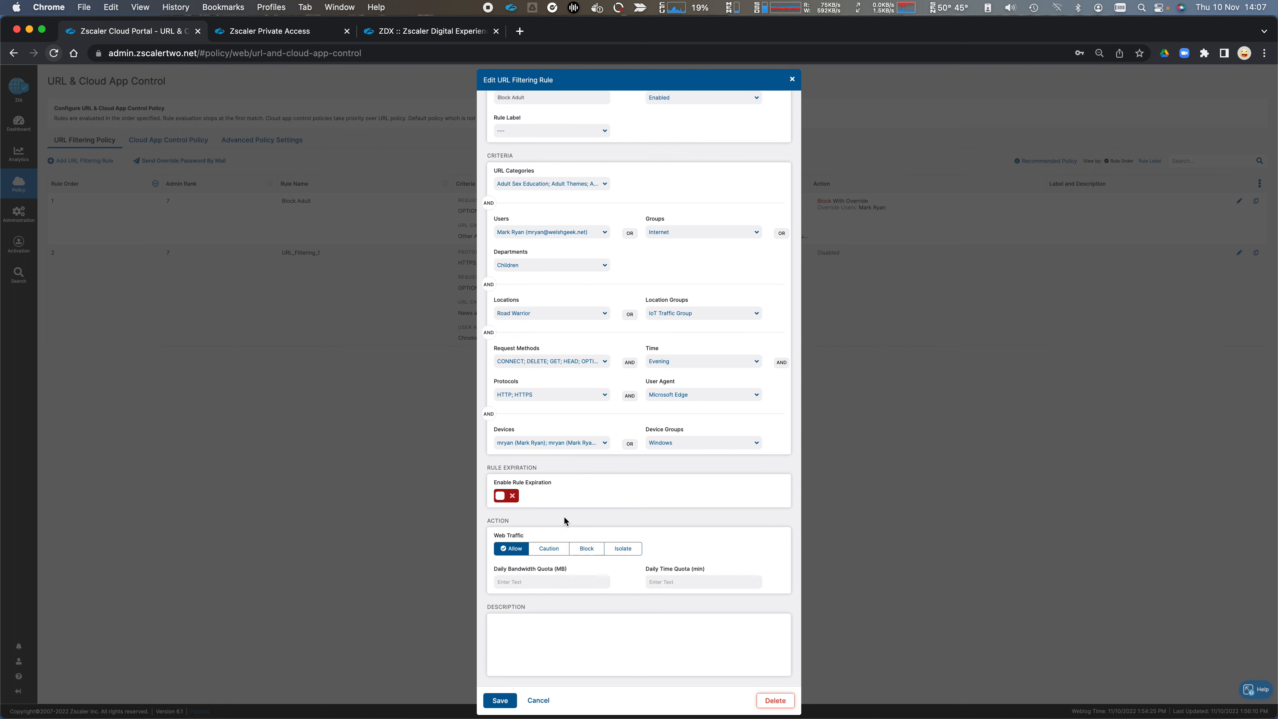
left_click(549, 549)
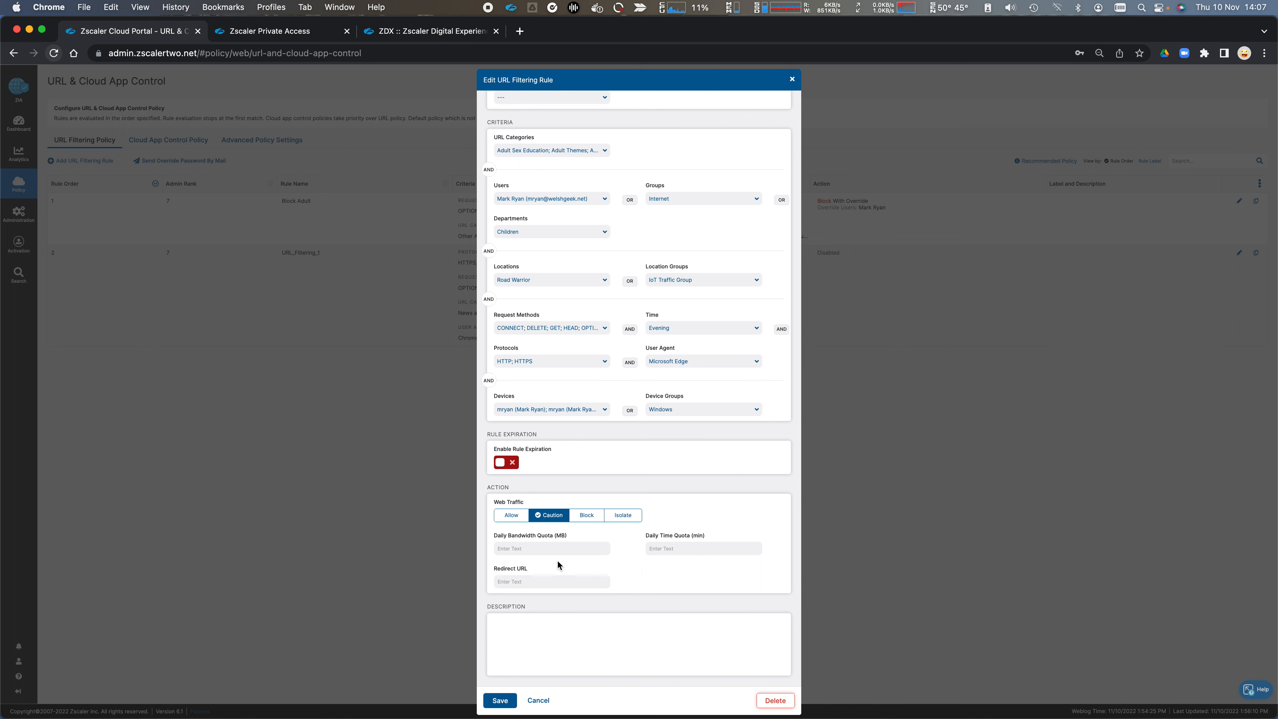
left_click(587, 515)
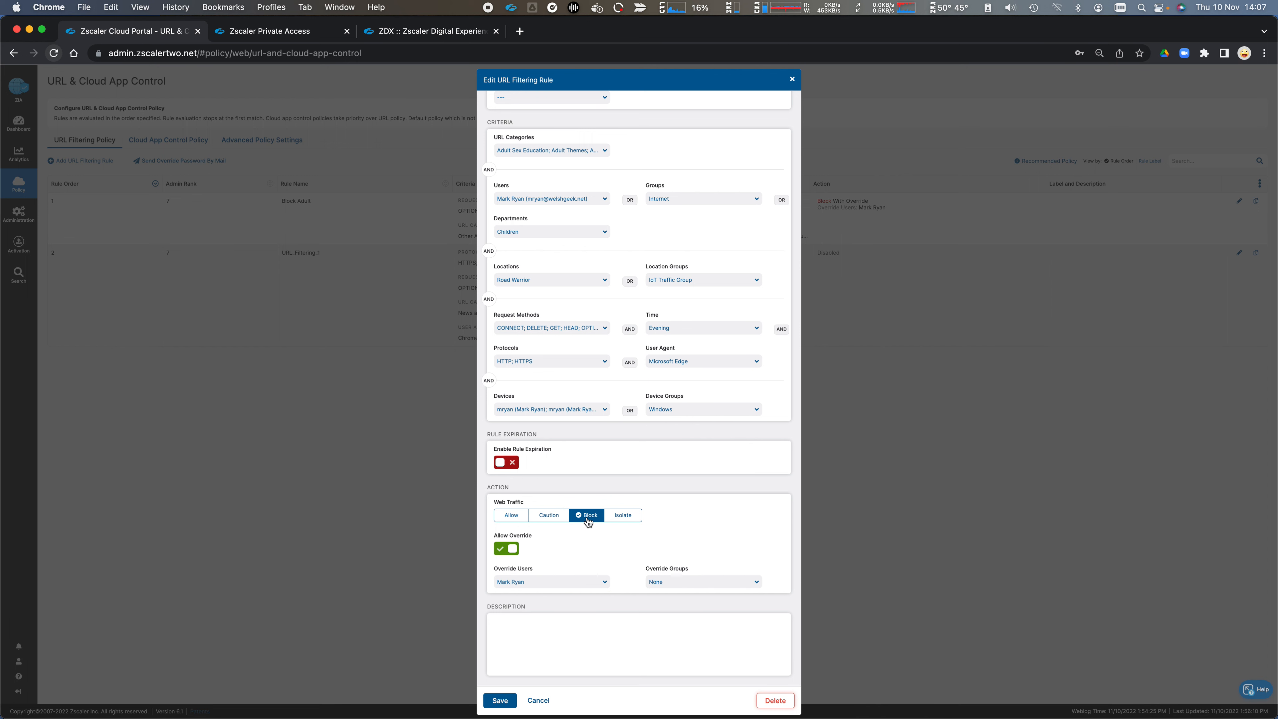
left_click(502, 549)
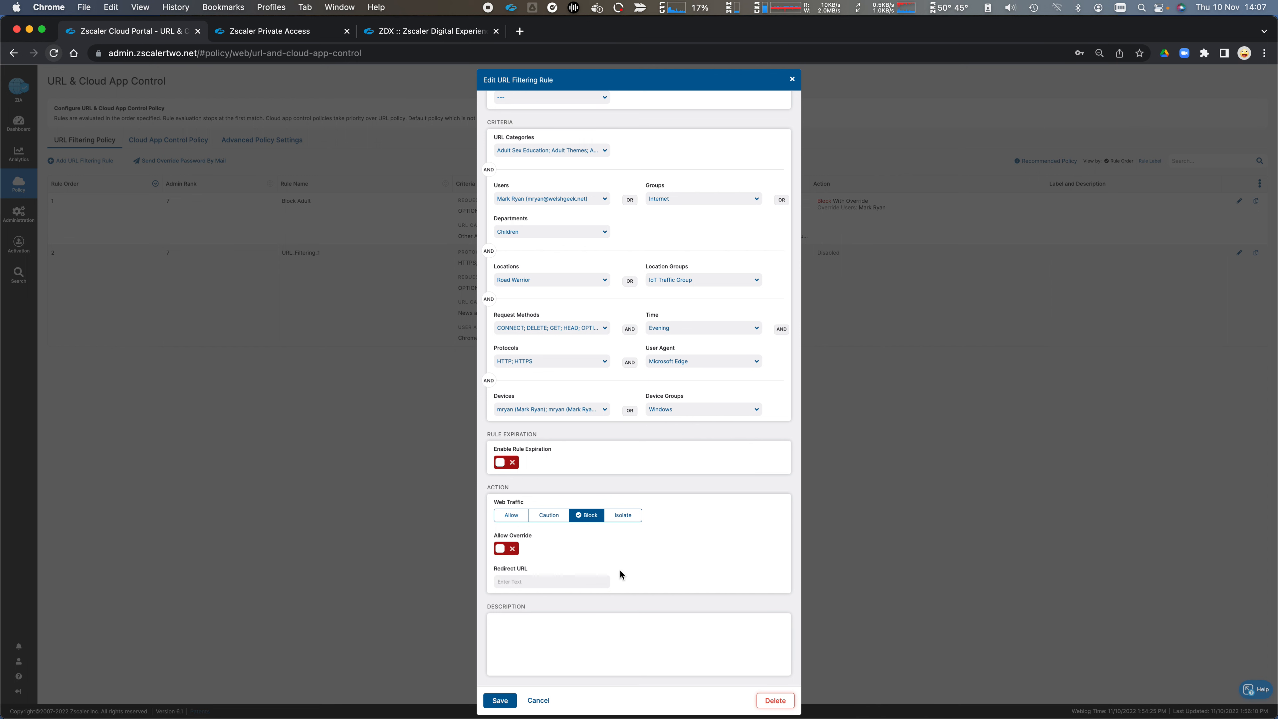
left_click(504, 549)
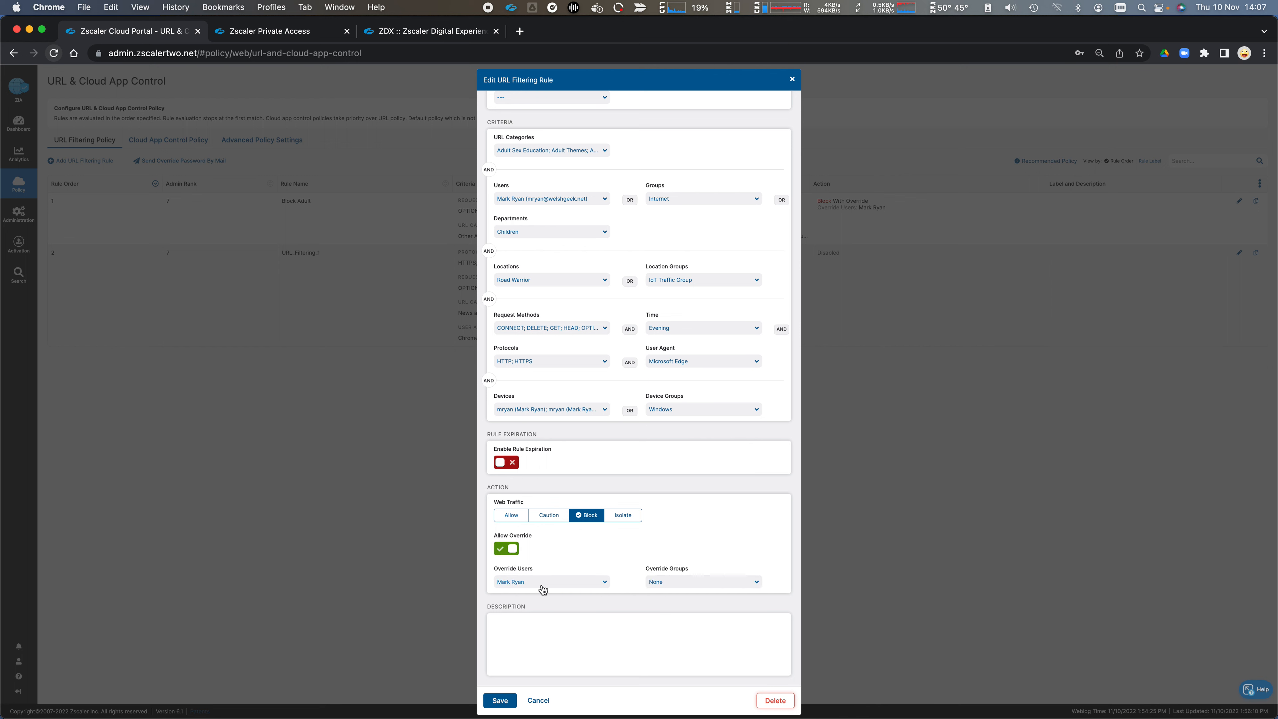
Step: Review the available override users and override groups, and discard the edits to the Block Adult rule
left_click(557, 588)
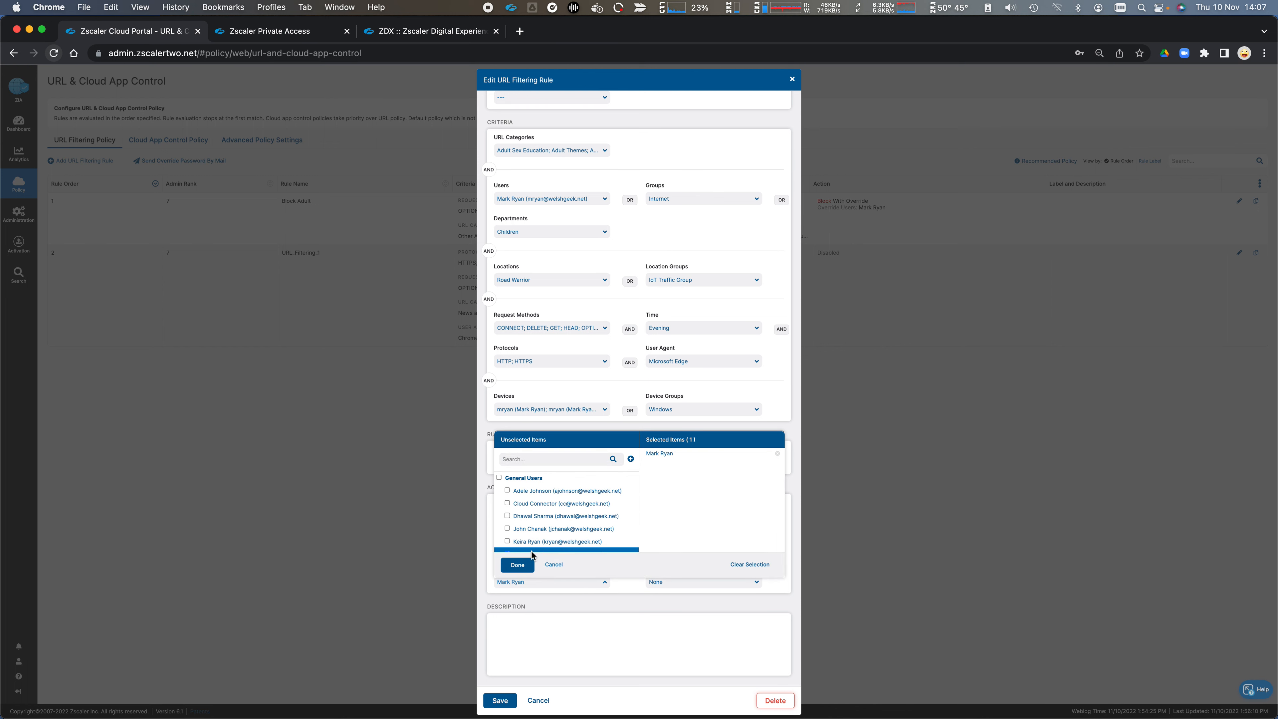
left_click(625, 586)
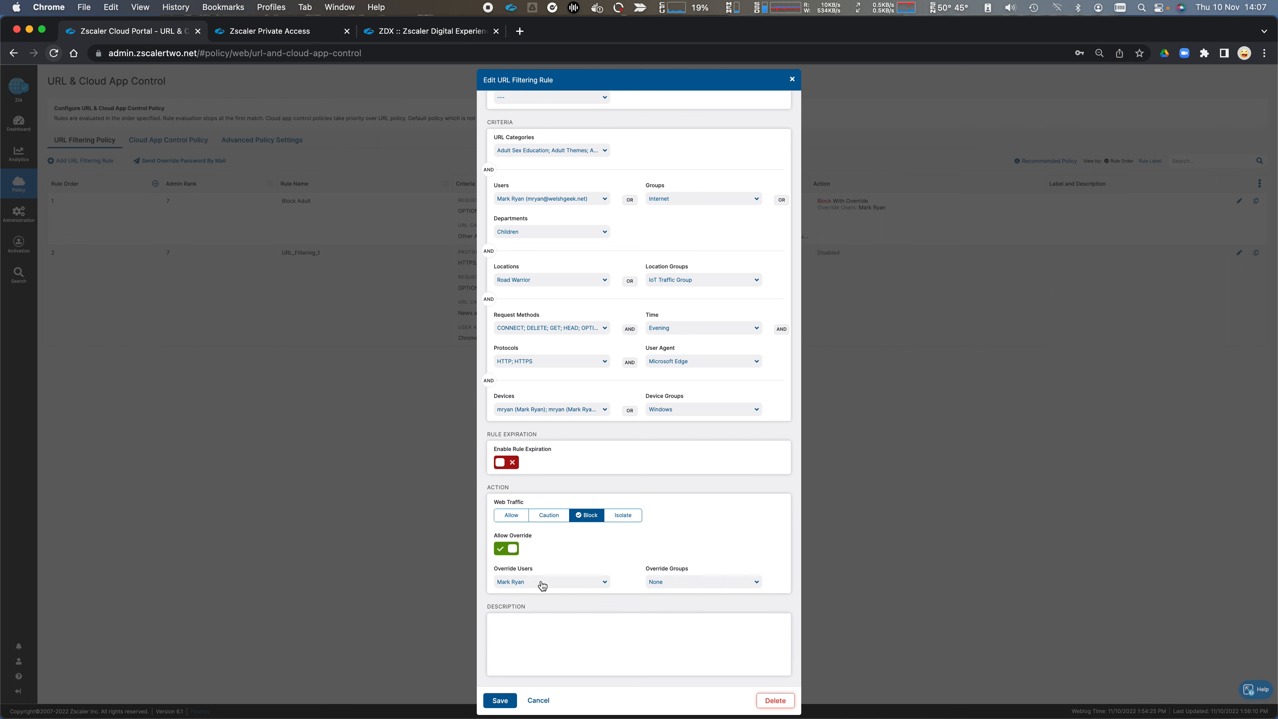
left_click(687, 584)
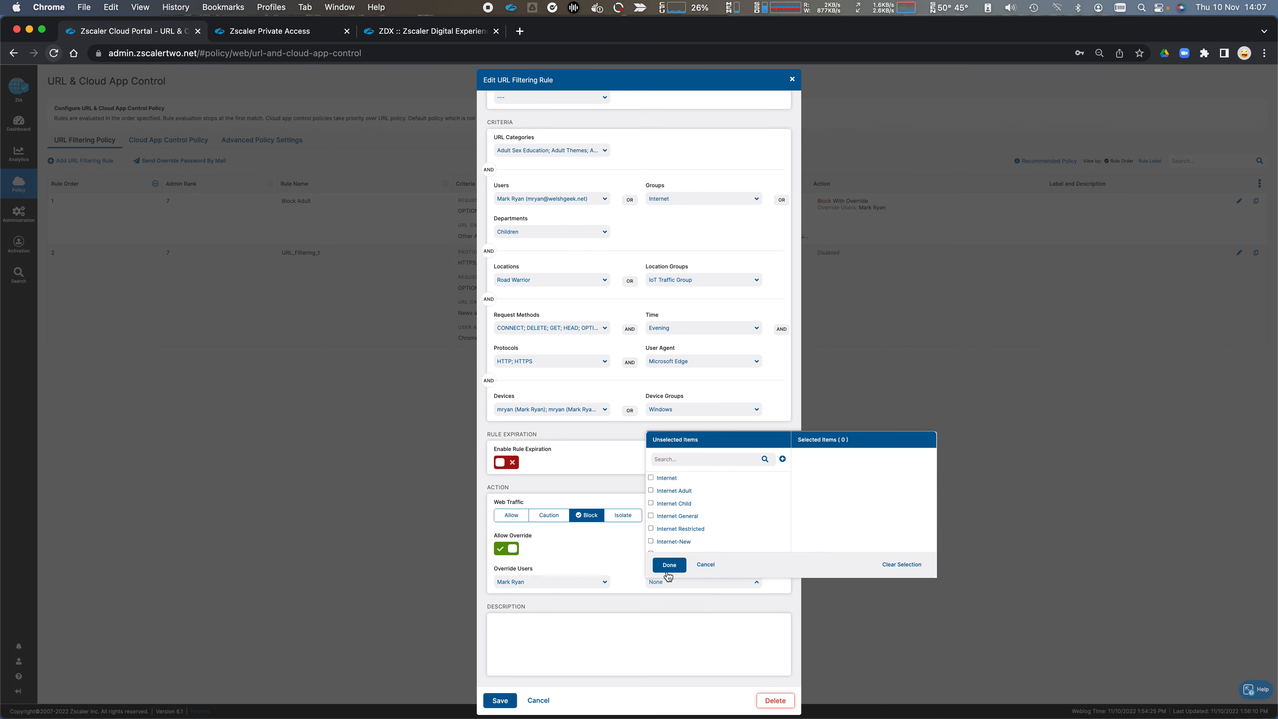
left_click(632, 564)
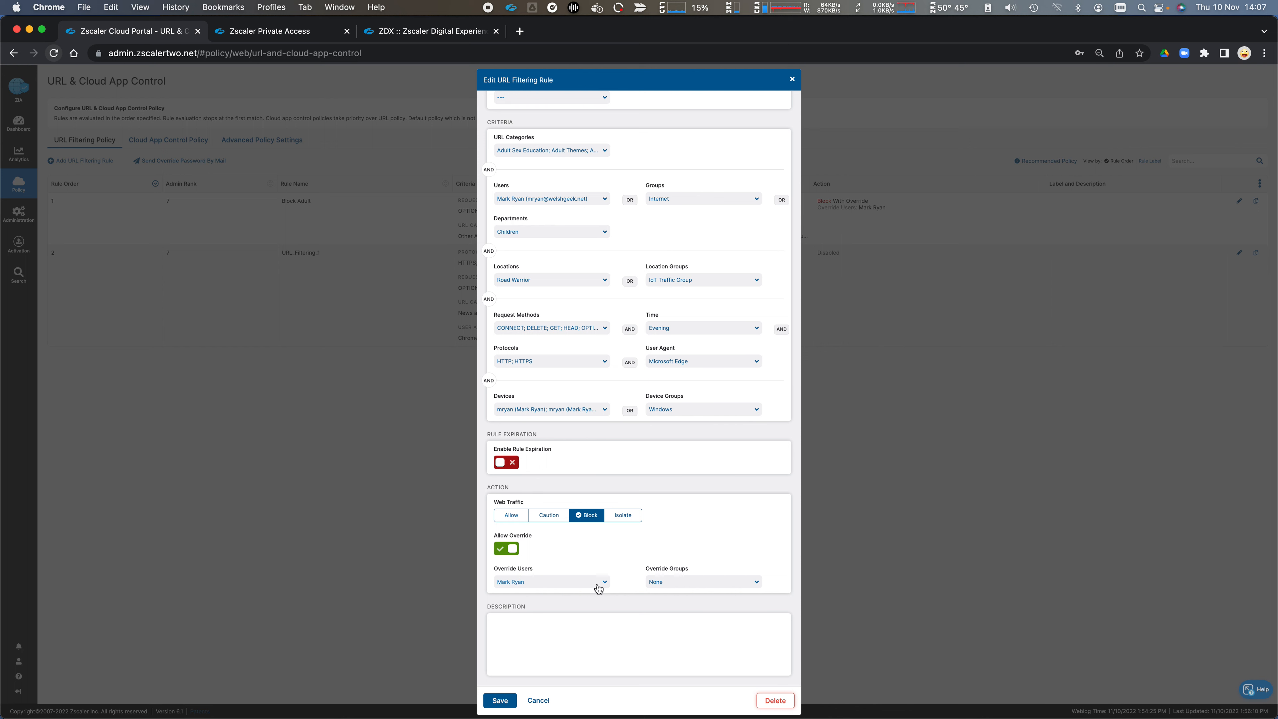
left_click(547, 703)
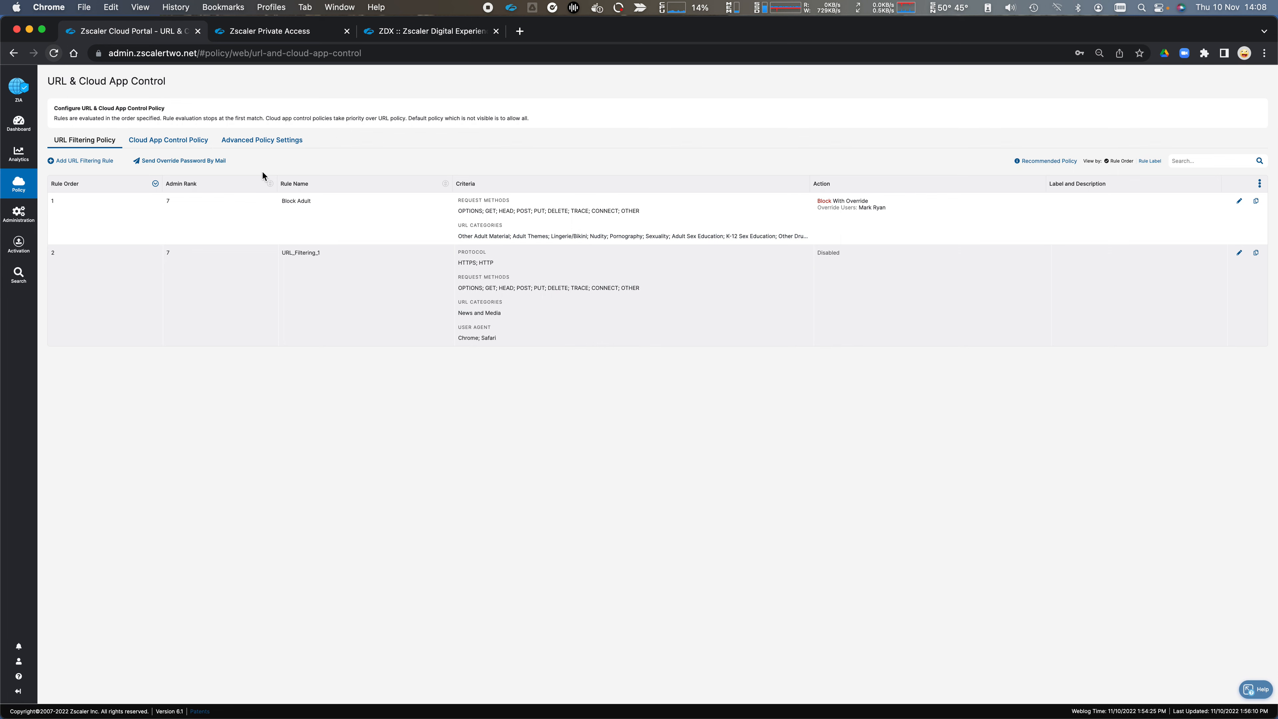
Step: Look over the Cloud App Control Policy rules and start adding a rule for the Finance category
left_click(190, 143)
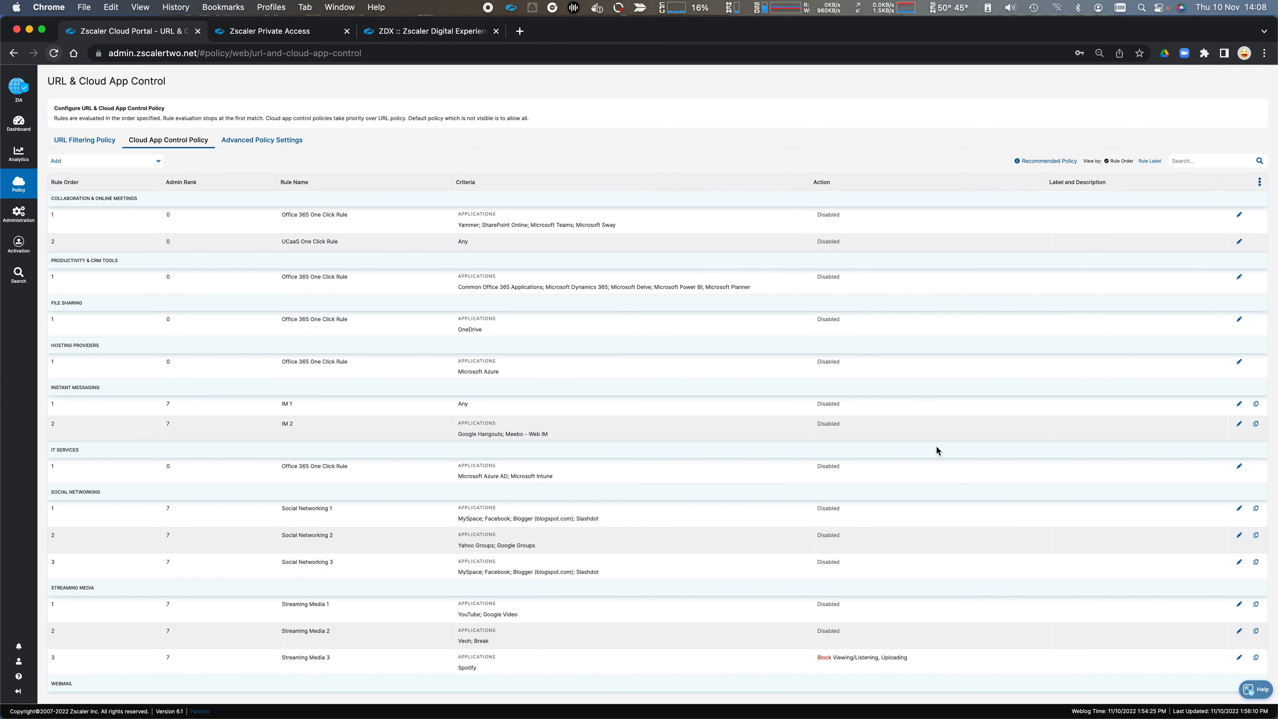
scroll(1002, 466, "down", 2)
scroll(1006, 465, "up", 2)
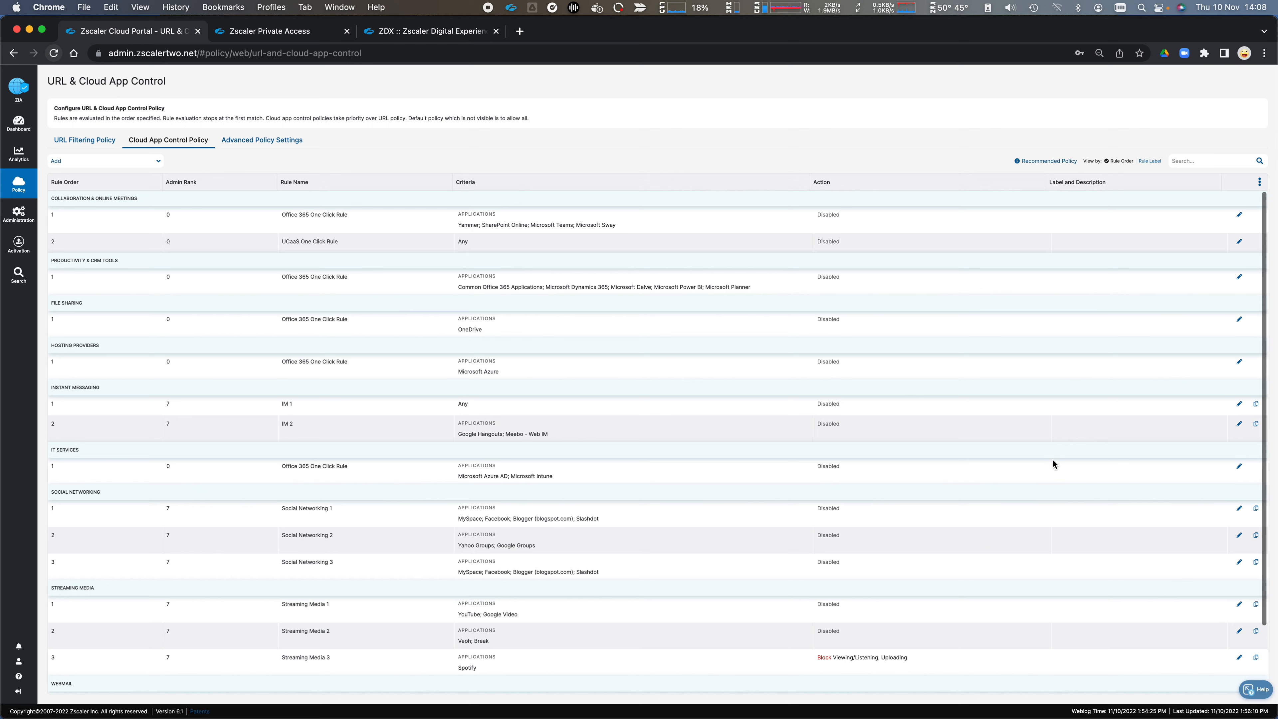
left_click(114, 162)
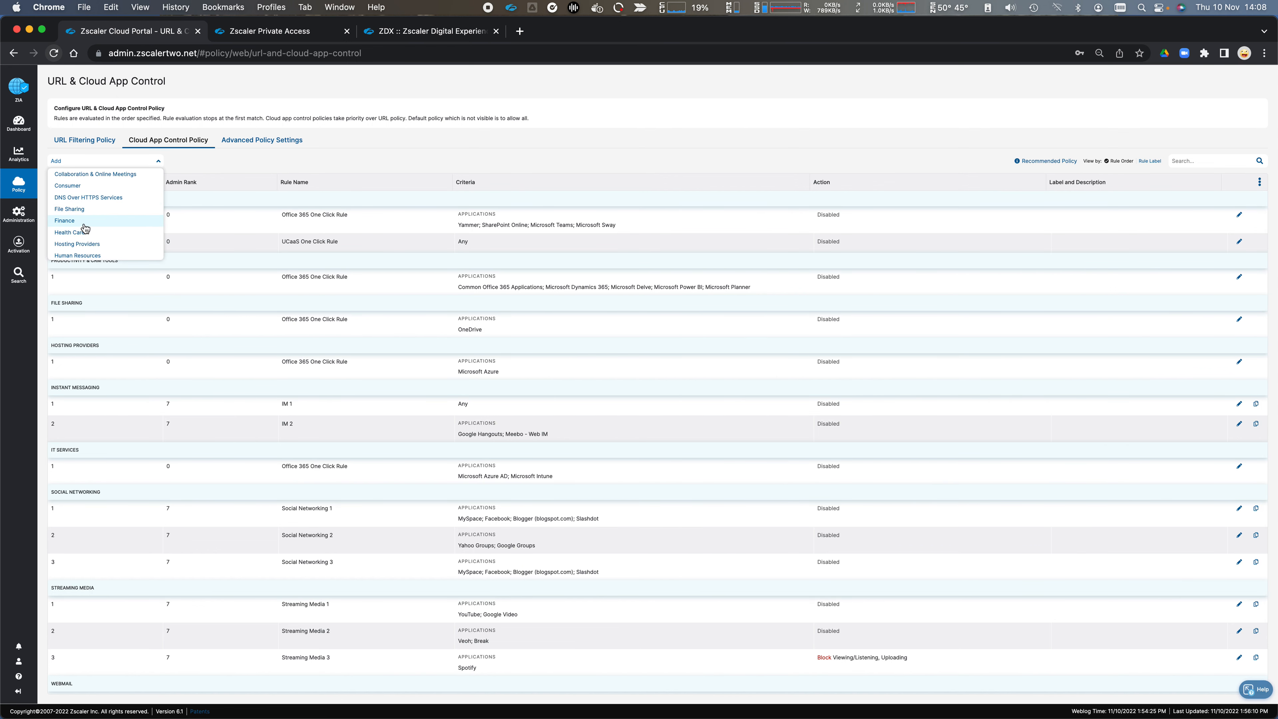
left_click(148, 225)
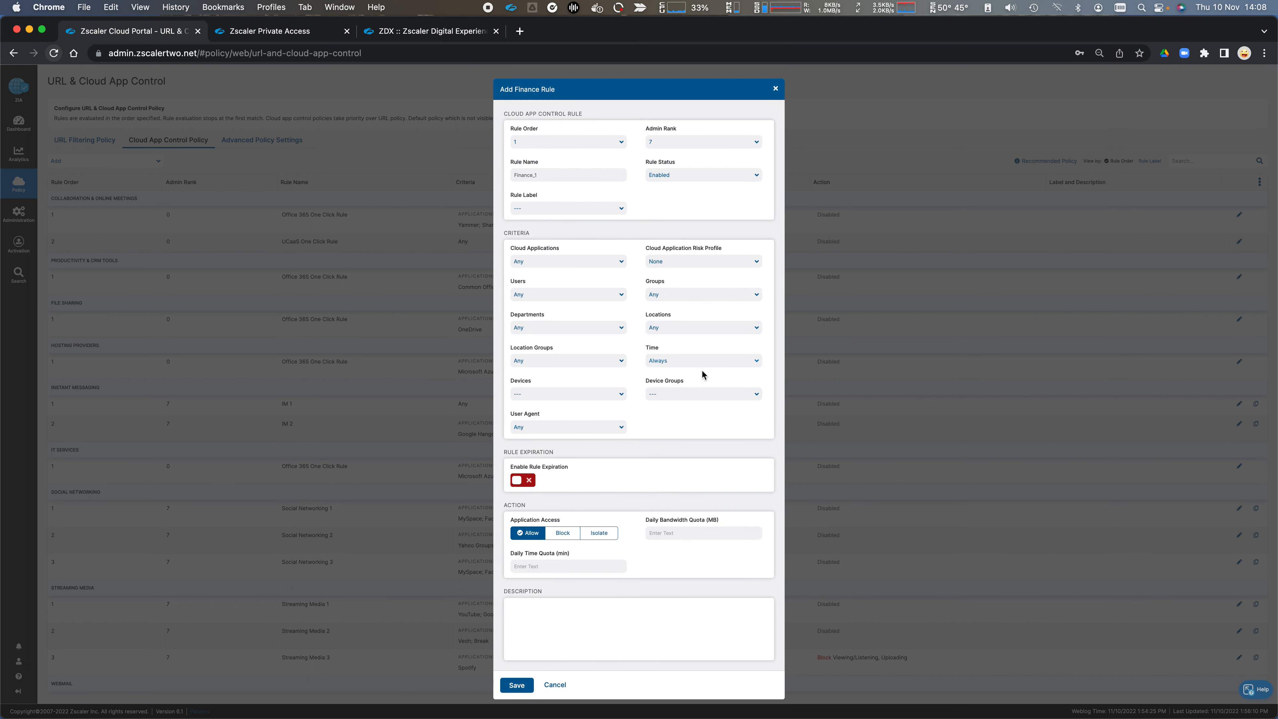
Step: Set the Finance rule's Cloud Applications criterion to Compeat
left_click(618, 262)
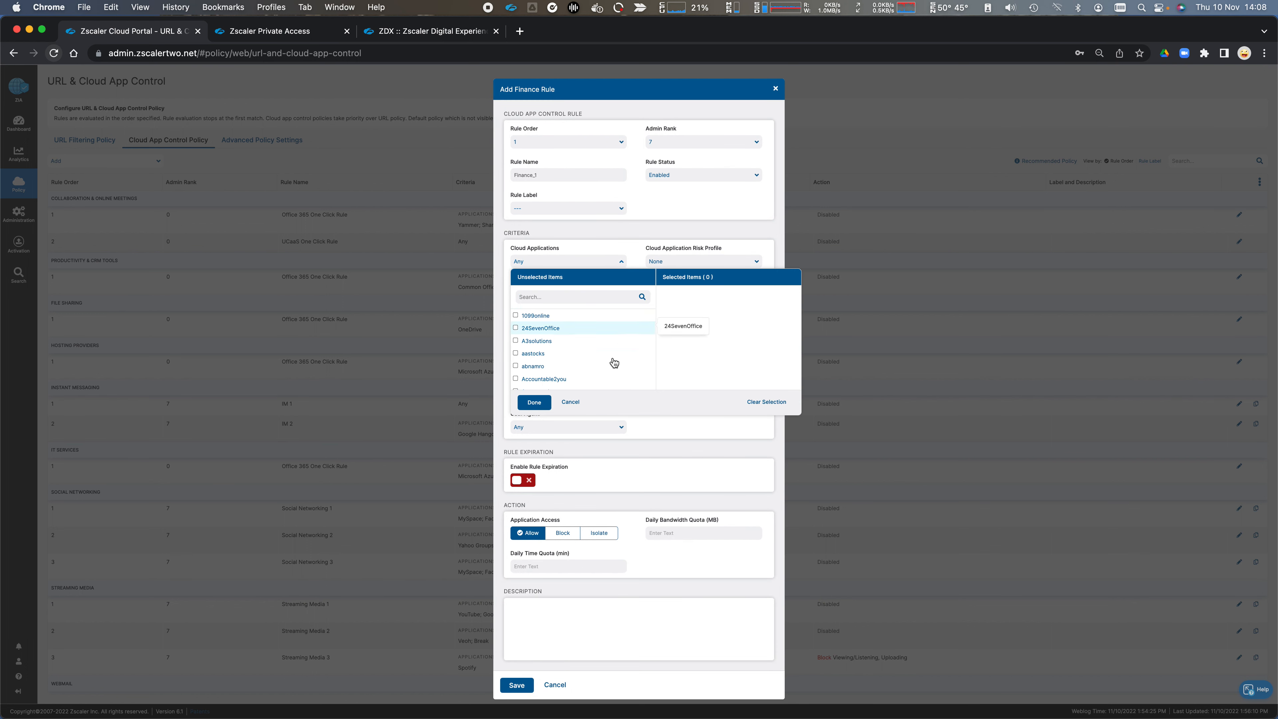
scroll(614, 369, "down", 15)
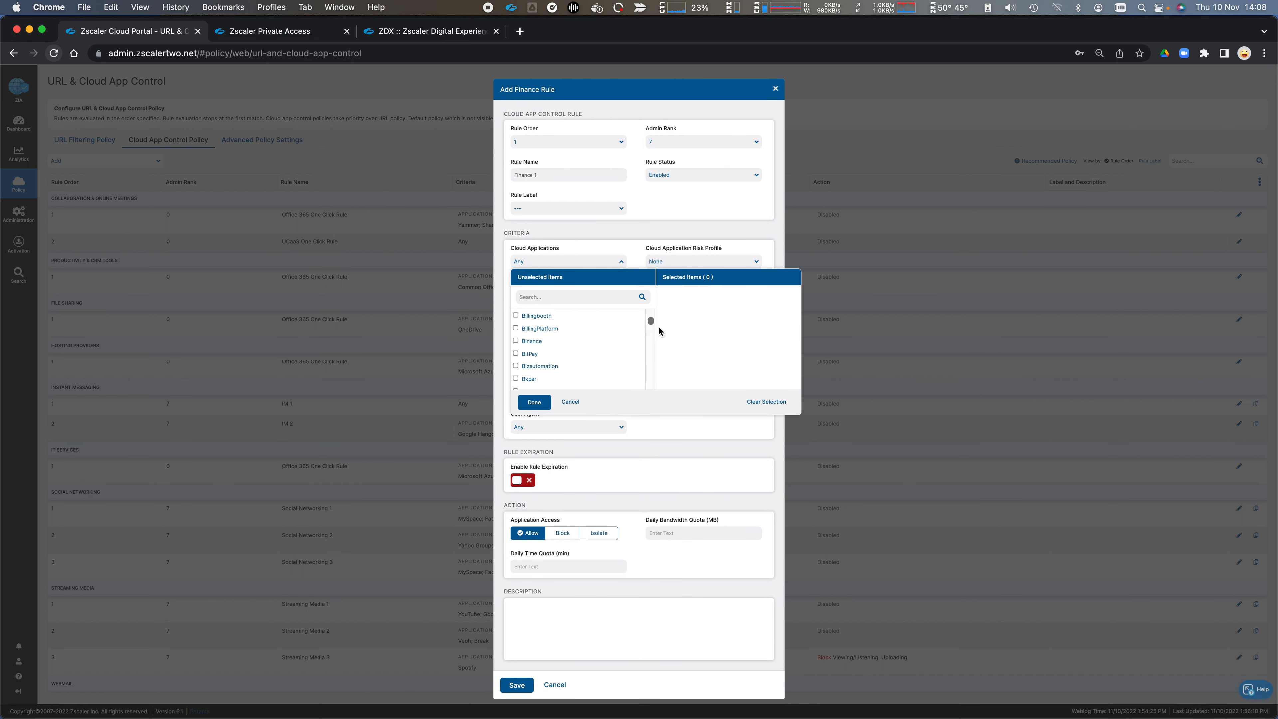
scroll(651, 333, "down", 1)
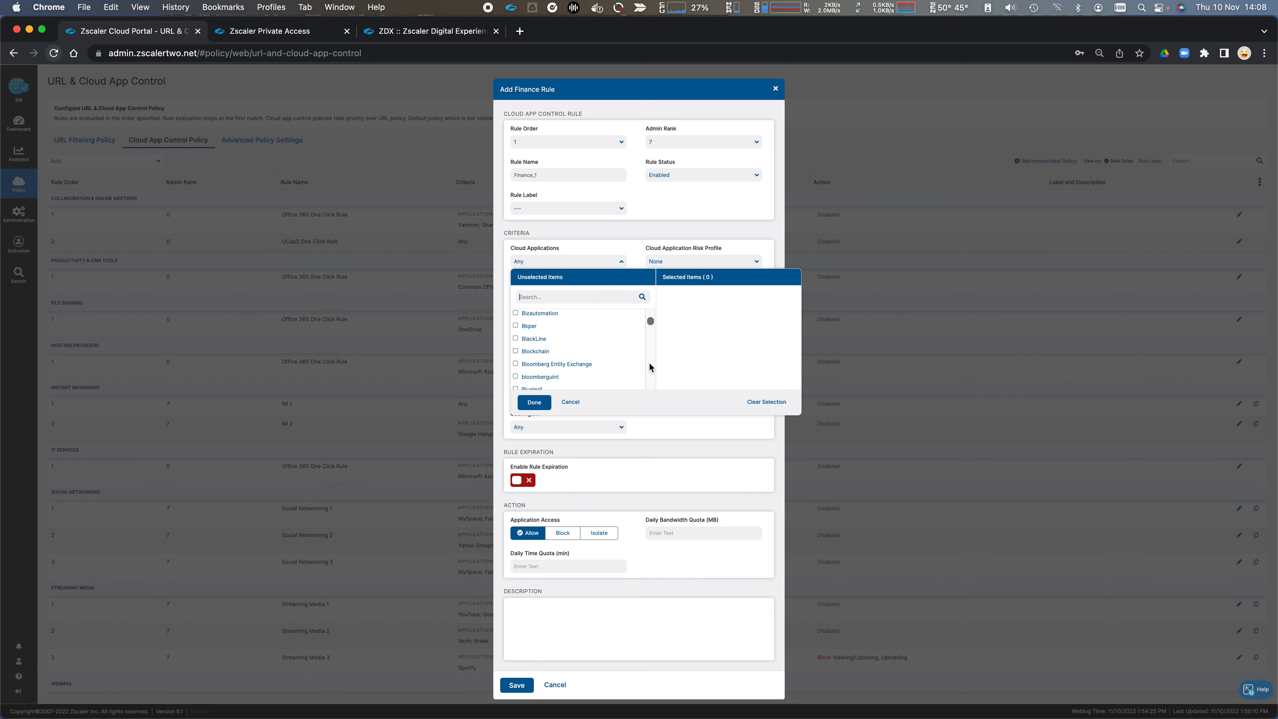
scroll(611, 367, "down", 10)
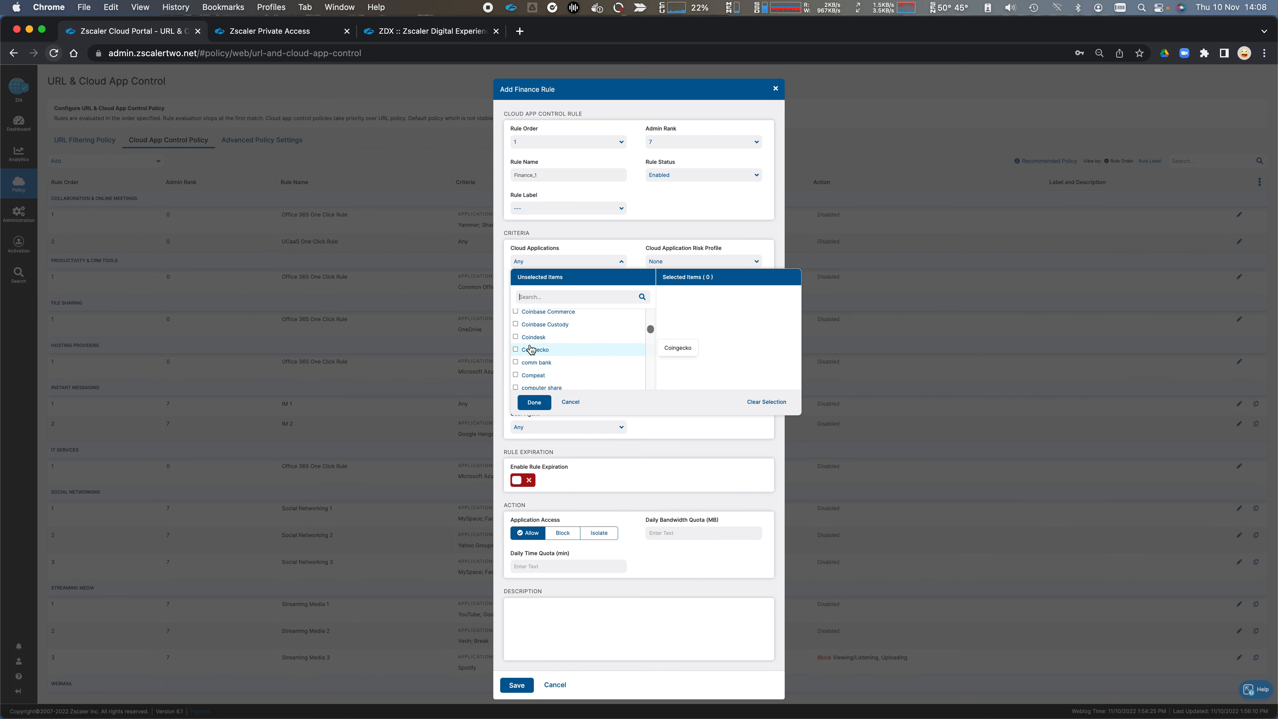
left_click(514, 375)
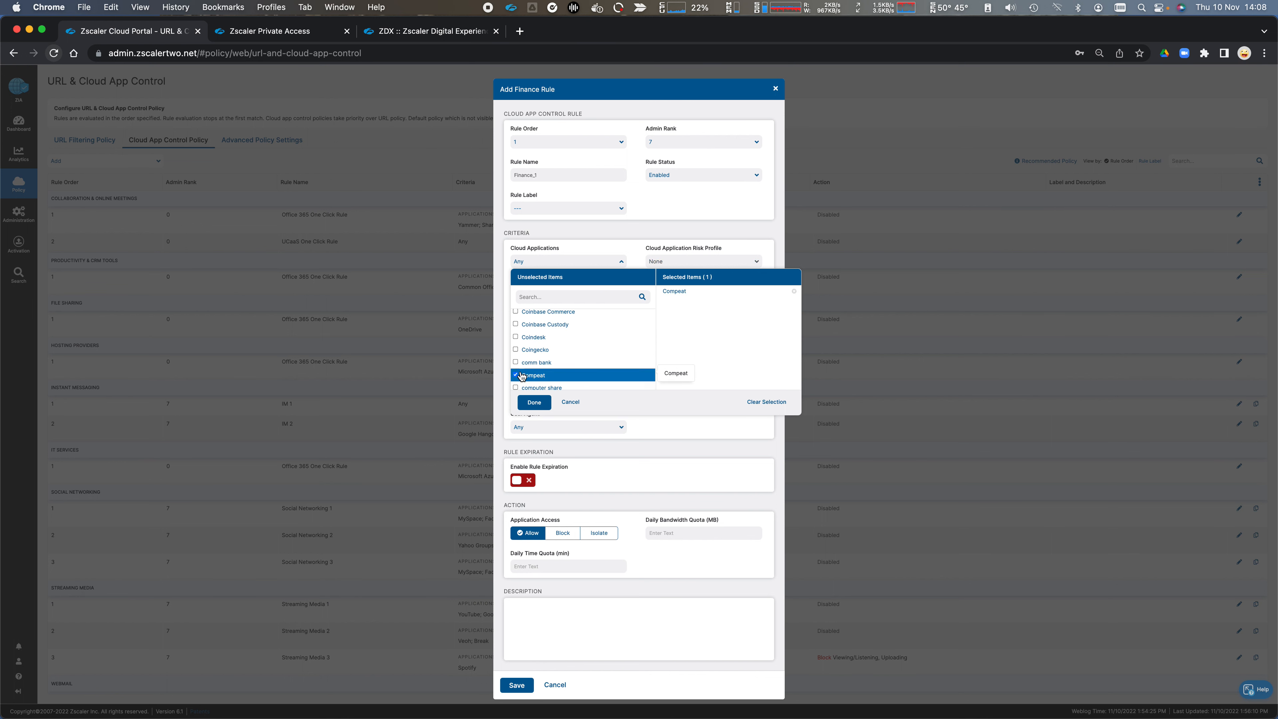
left_click(546, 402)
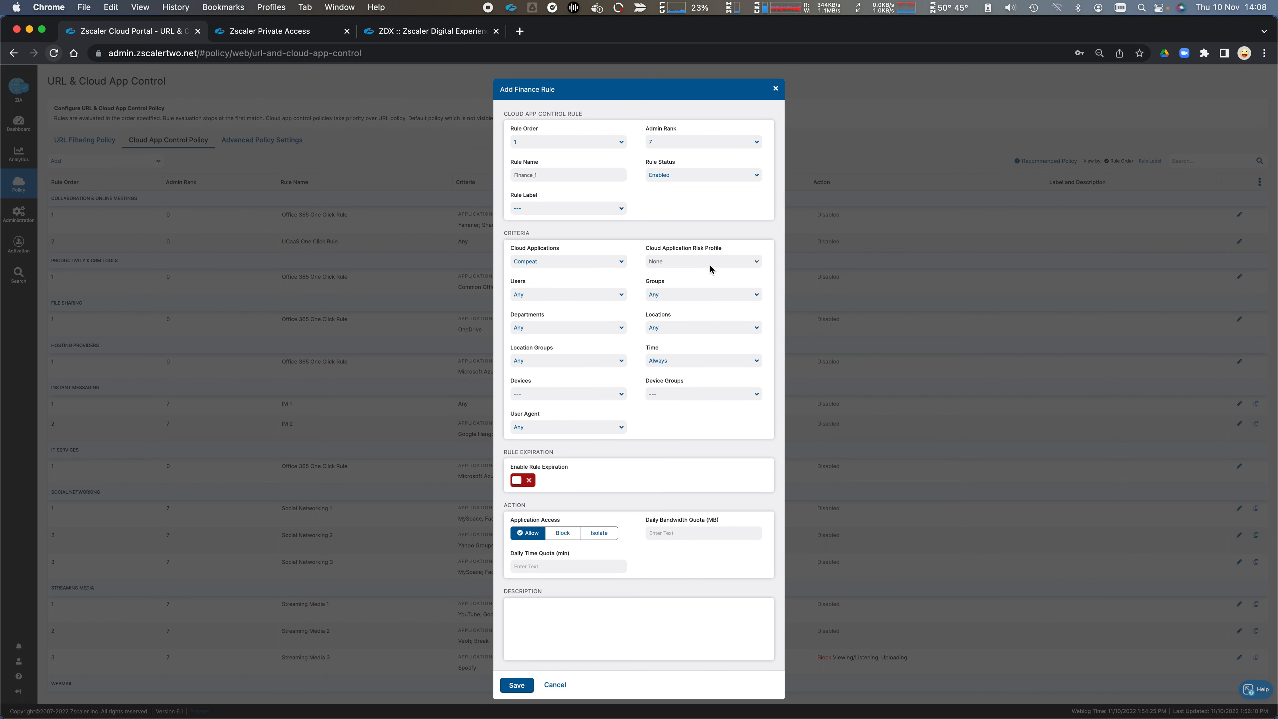
Step: Remove Compeat from the Finance rule's Cloud Applications criterion
left_click(608, 263)
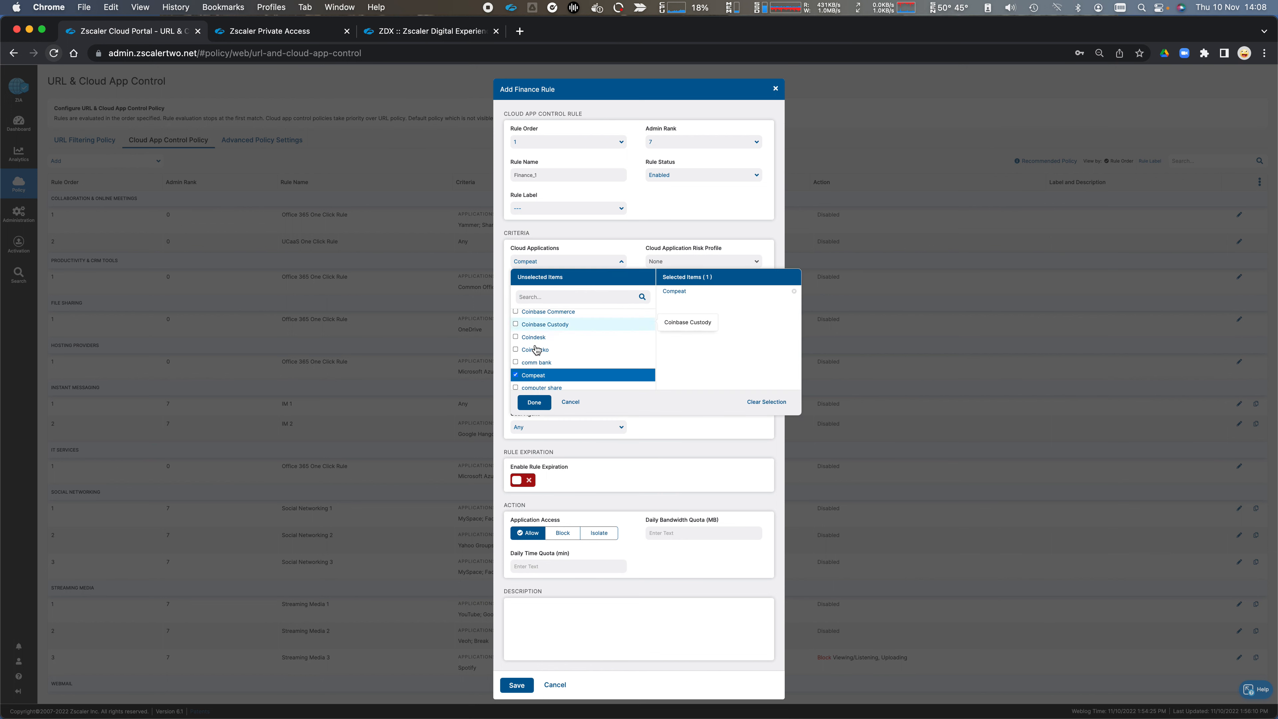
left_click(518, 375)
left_click(621, 260)
Step: Check the Finance rule's Cloud Application Risk Profile options and set its application access to Block
left_click(691, 261)
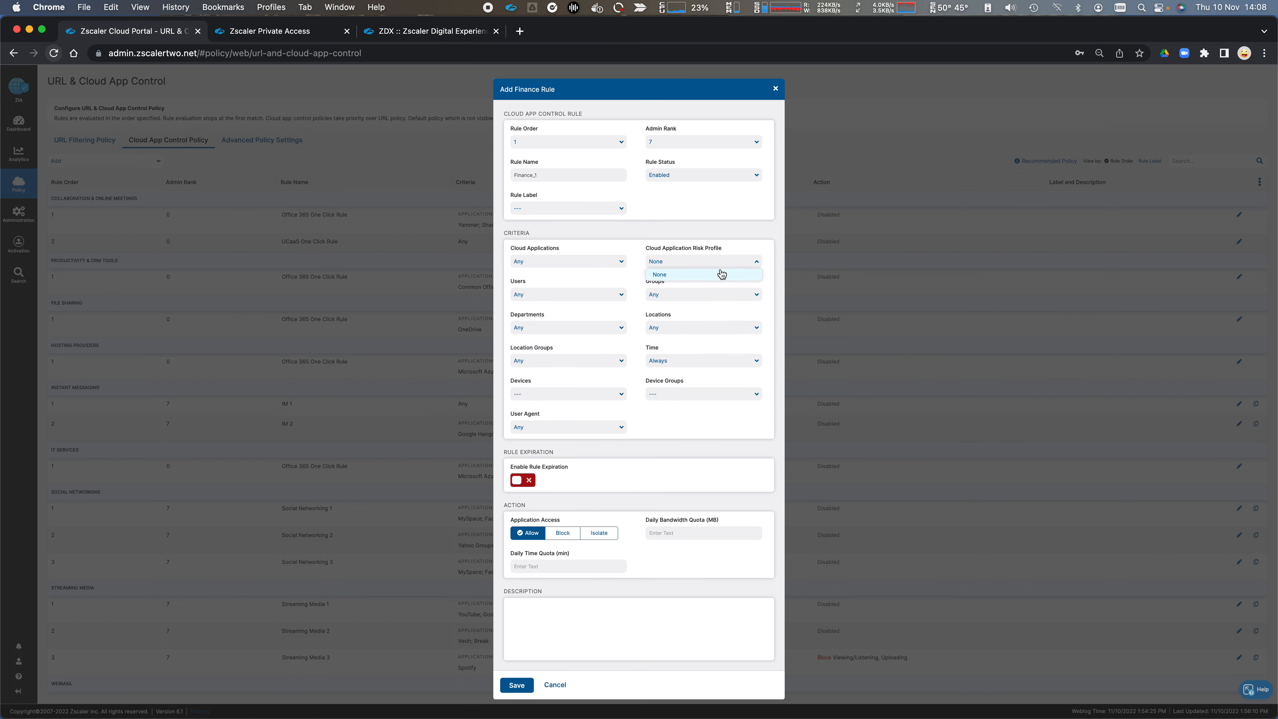
left_click(643, 235)
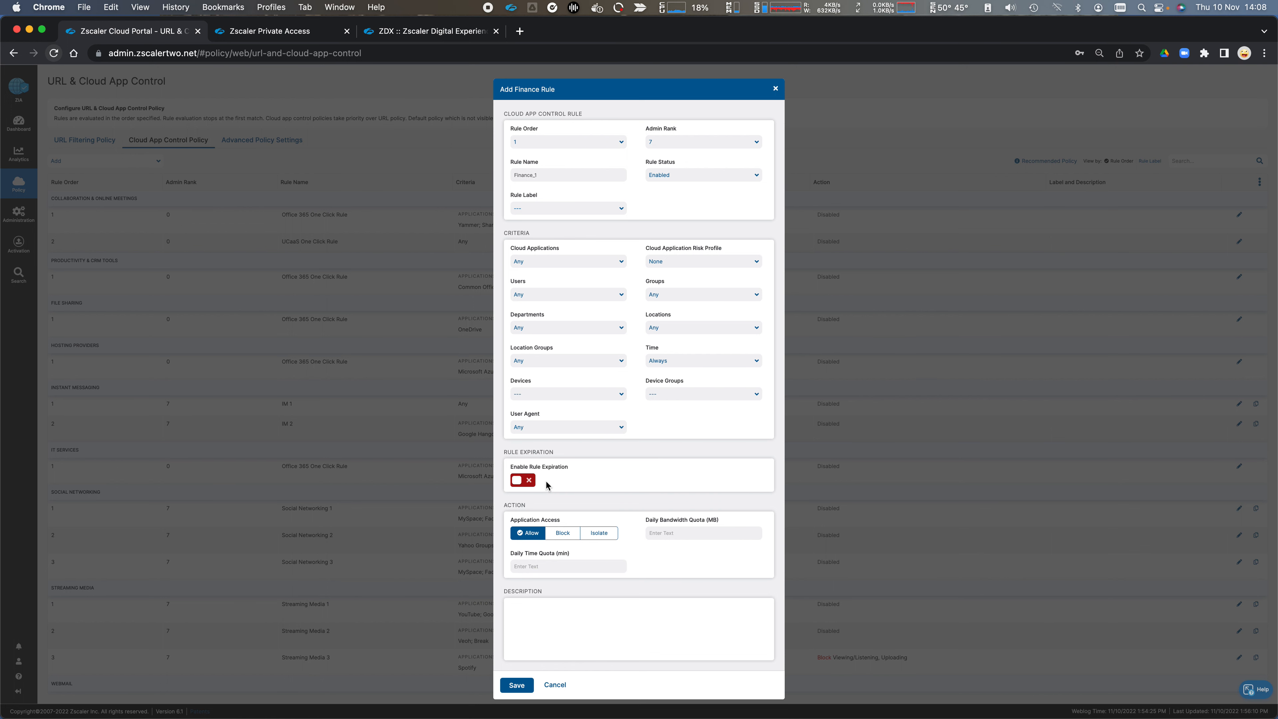
left_click(571, 537)
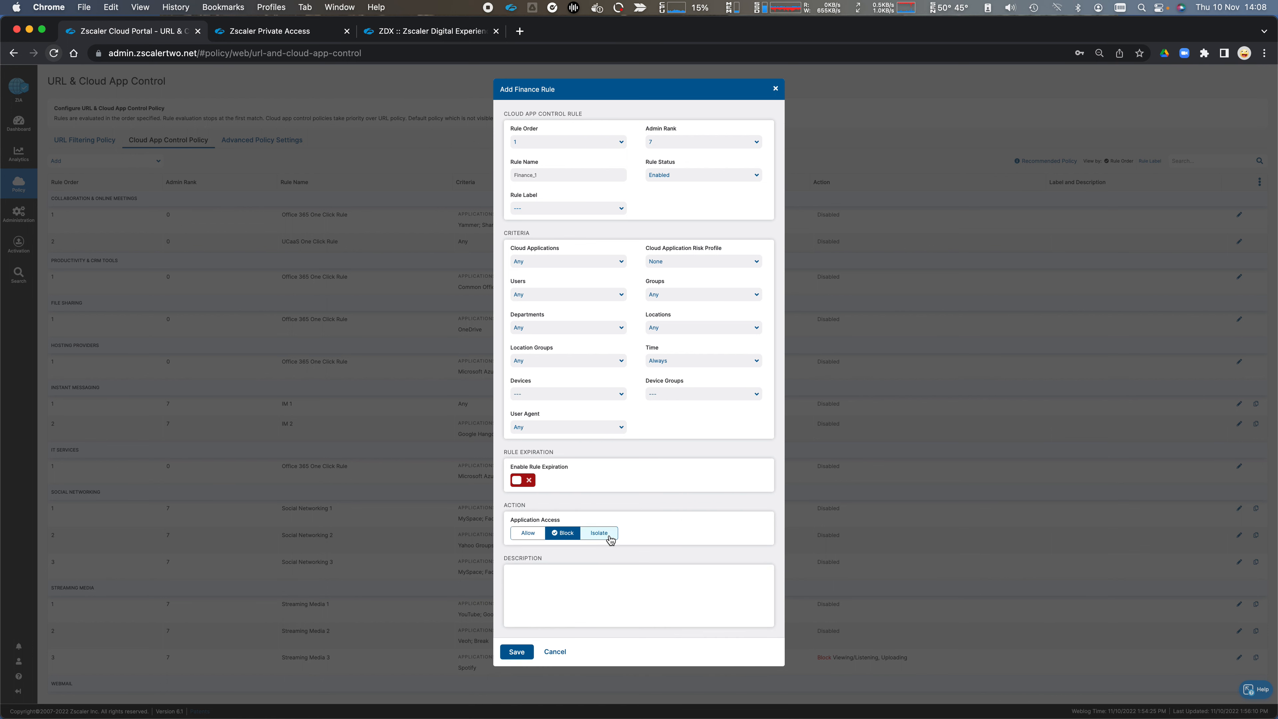
Step: Set the Finance rule's application access to Allow and then Isolate, check its Isolation Profile options, and discard the rule
left_click(520, 538)
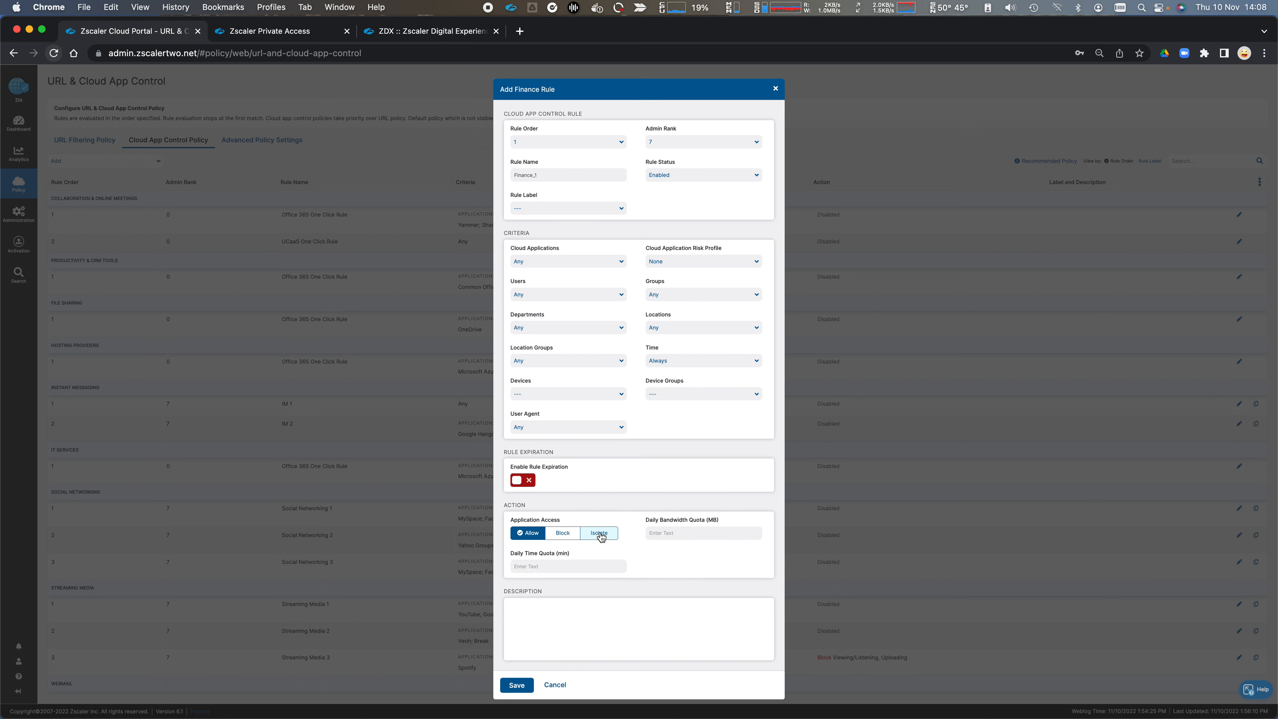
left_click(601, 537)
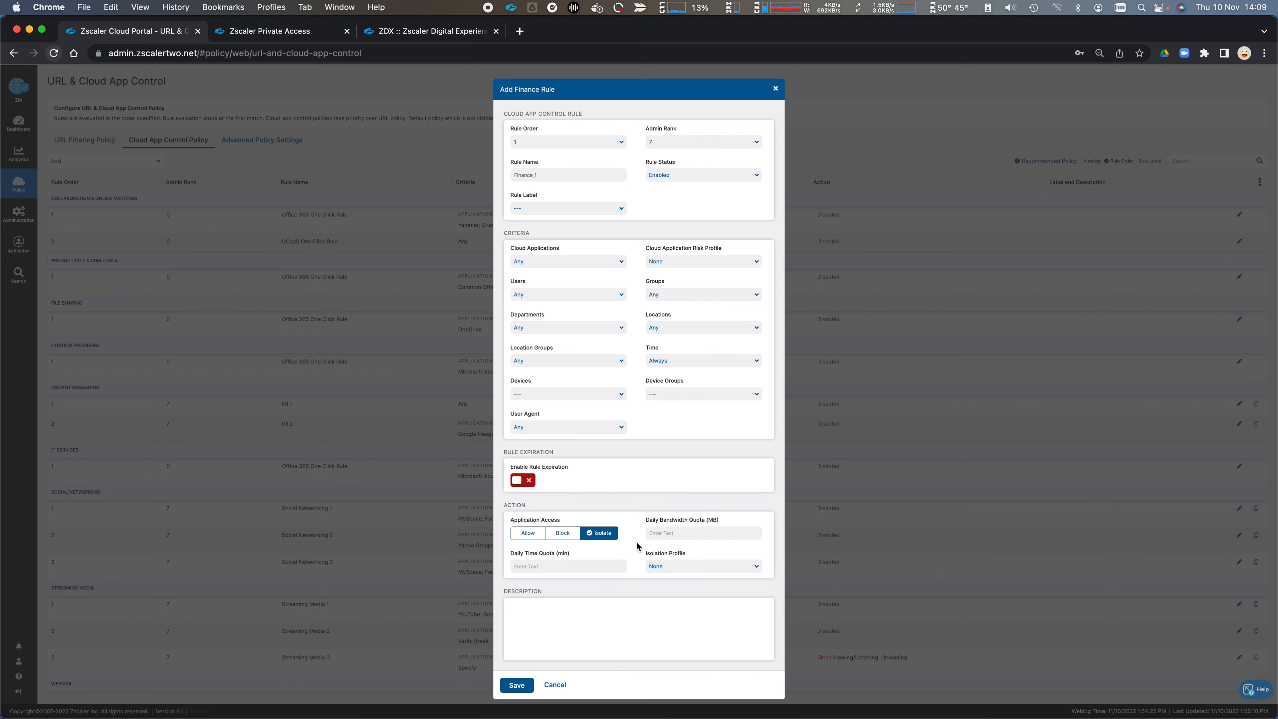
left_click(671, 566)
left_click(672, 585)
left_click(557, 683)
Step: Start adding a File Type Control rule and look through the available file types without selecting any
mouse_move(20, 184)
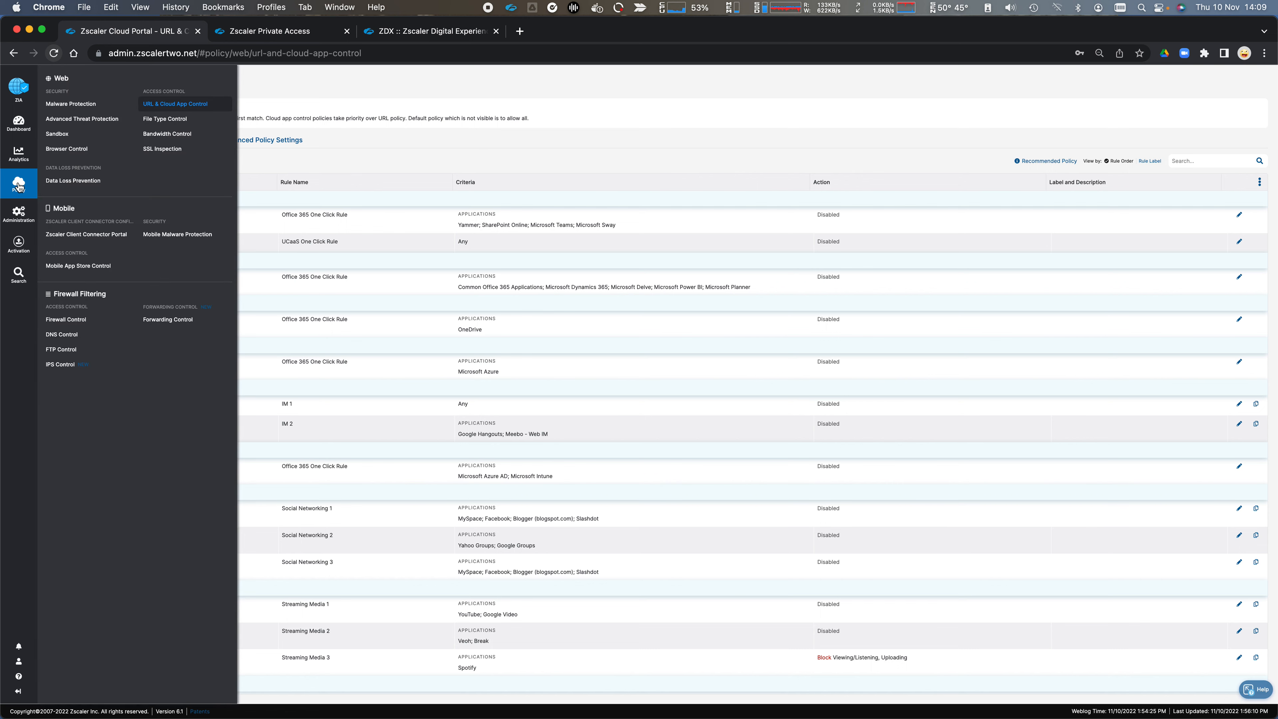
left_click(163, 119)
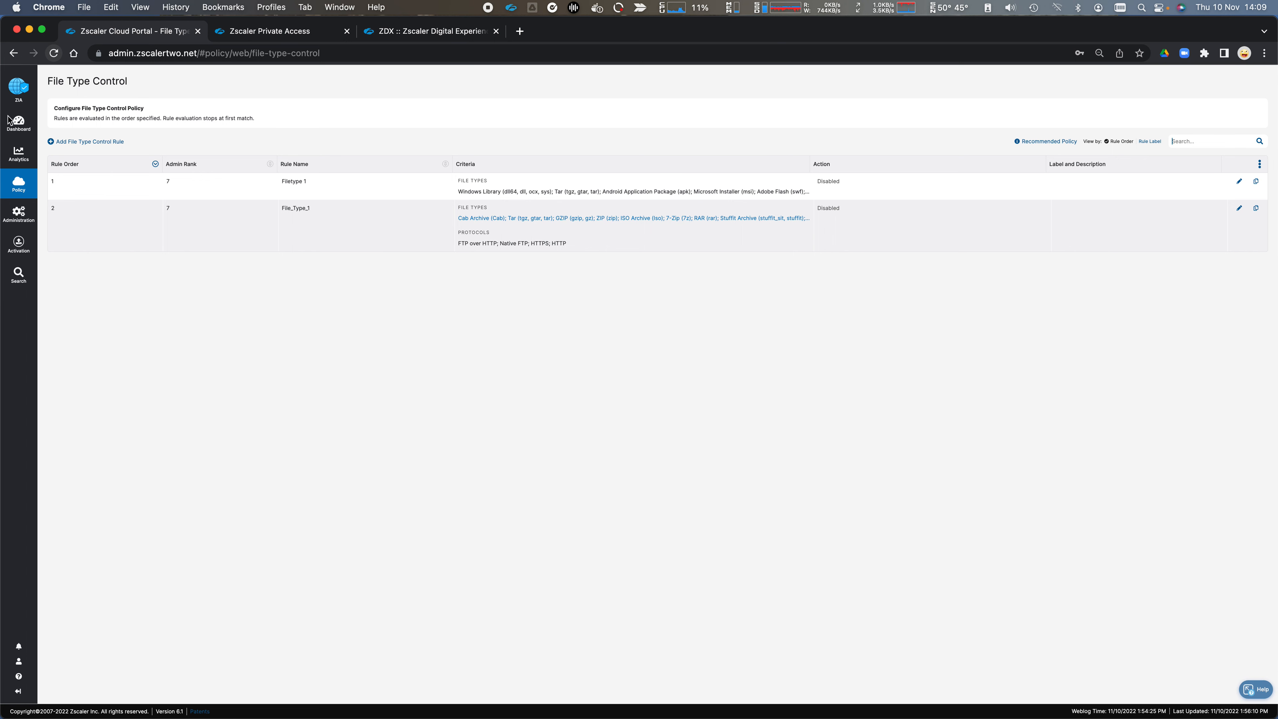
left_click(121, 144)
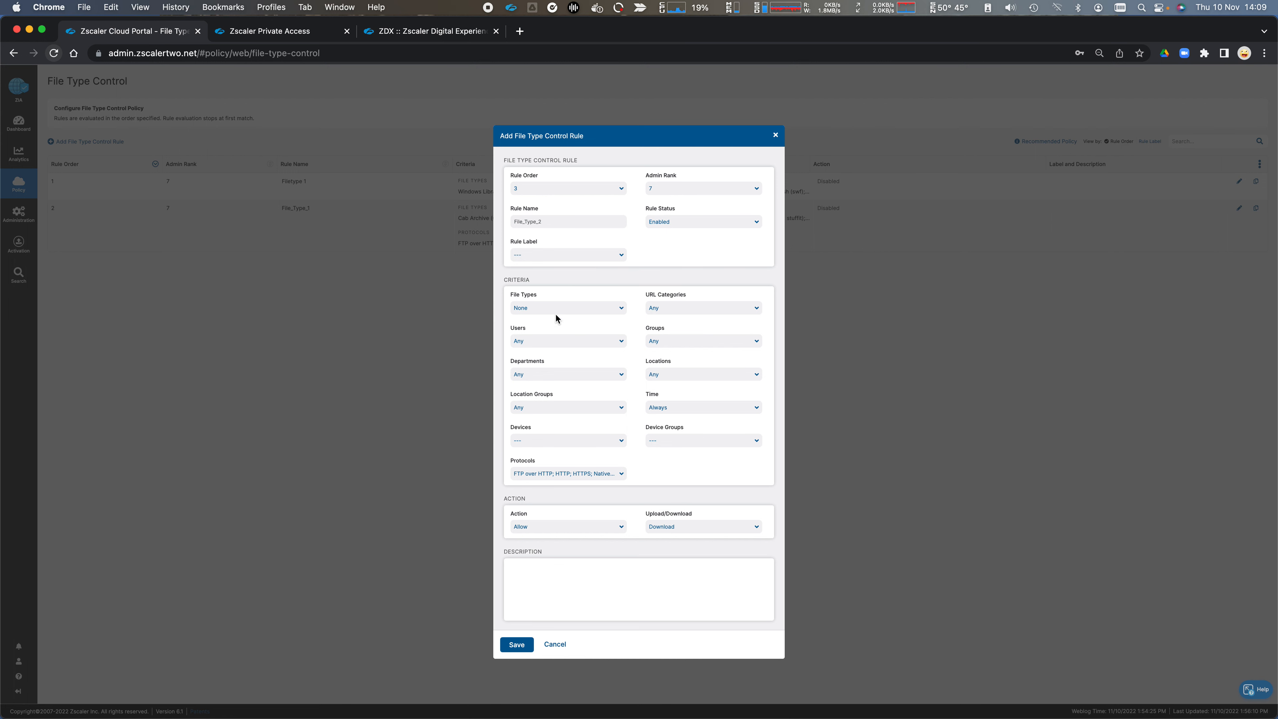
left_click(574, 308)
scroll(559, 402, "down", 20)
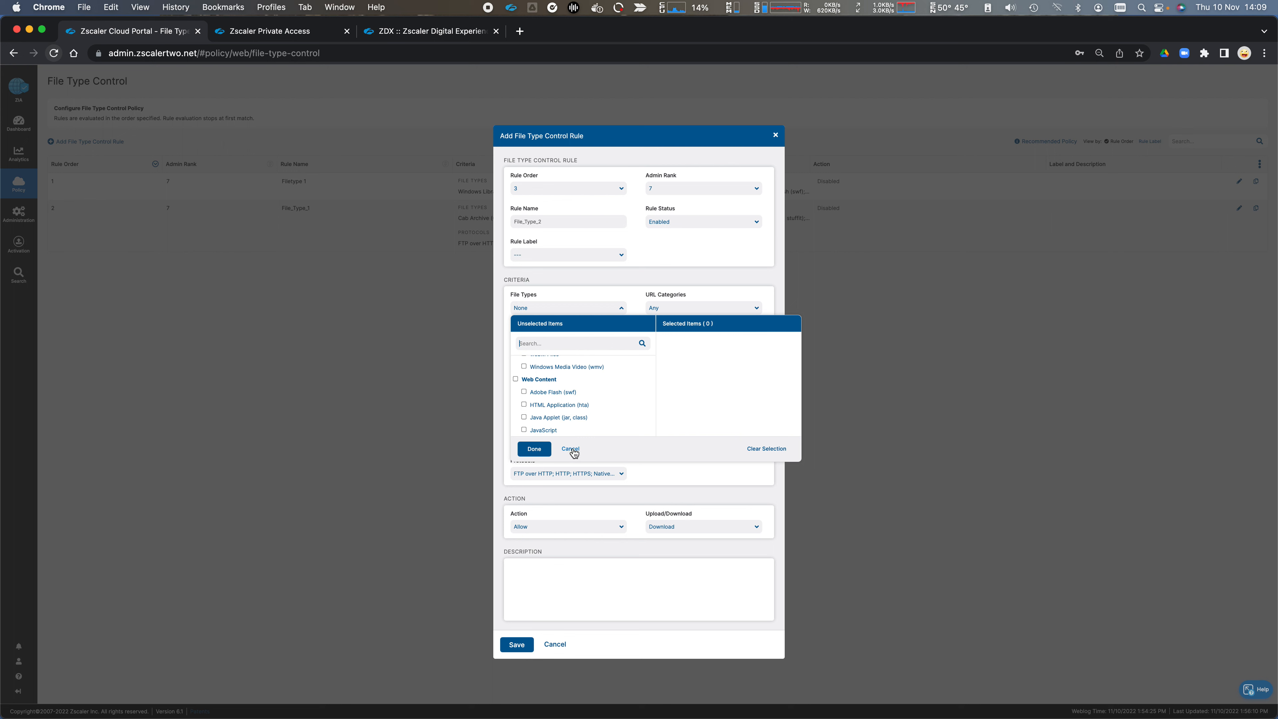
left_click(572, 450)
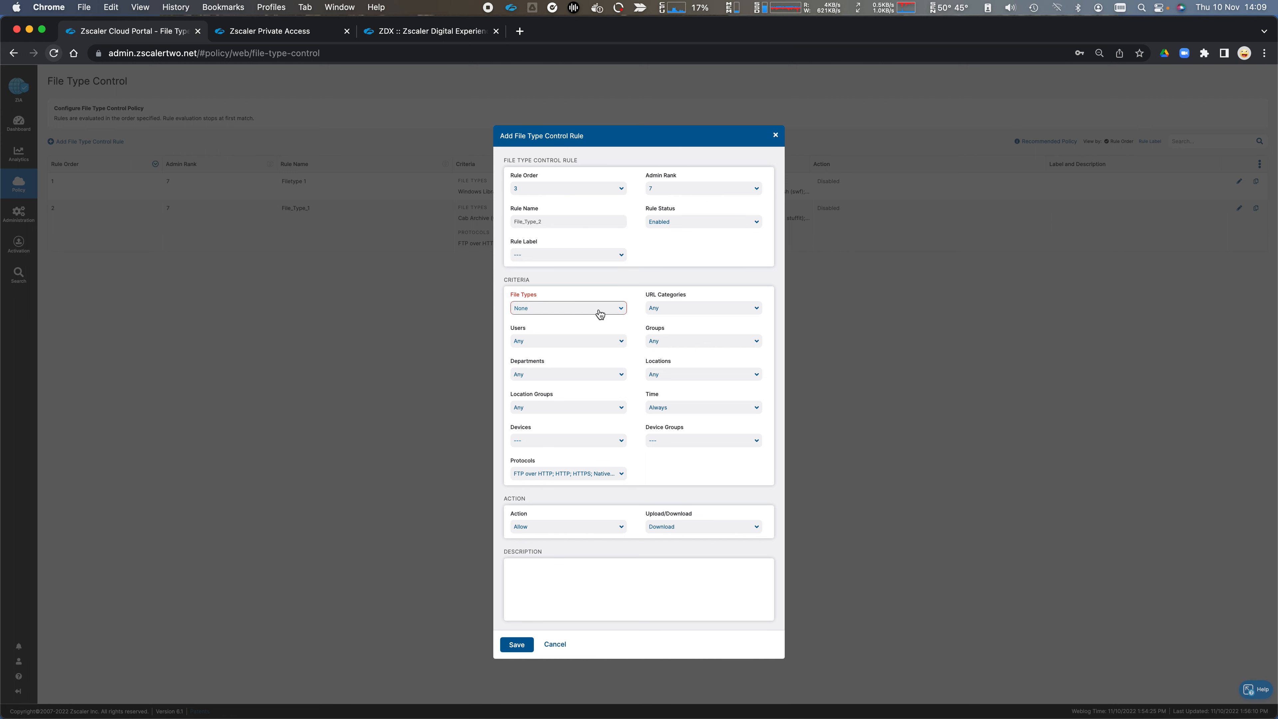
Step: Set the new rule's File Types criterion to the archive formats, including 7-Zip, Bzip2 and Cab Archive
left_click(621, 309)
left_click(621, 309)
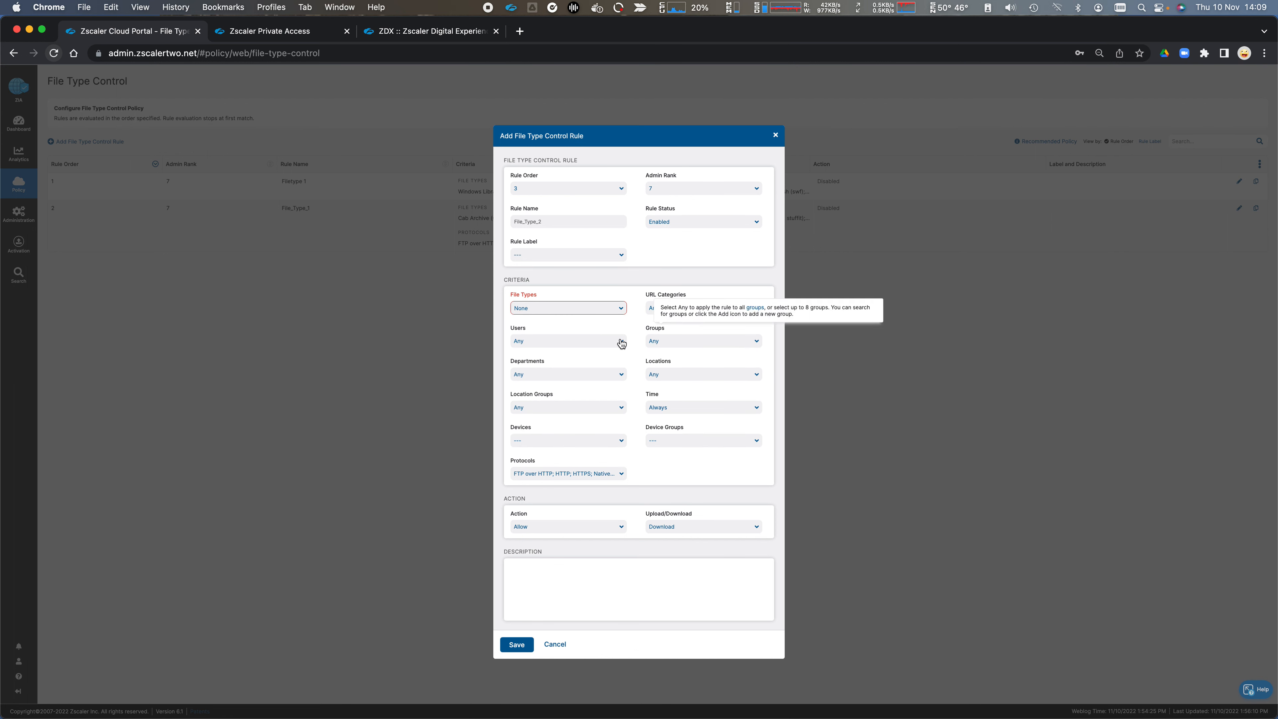
left_click(613, 313)
left_click(516, 363)
left_click(581, 307)
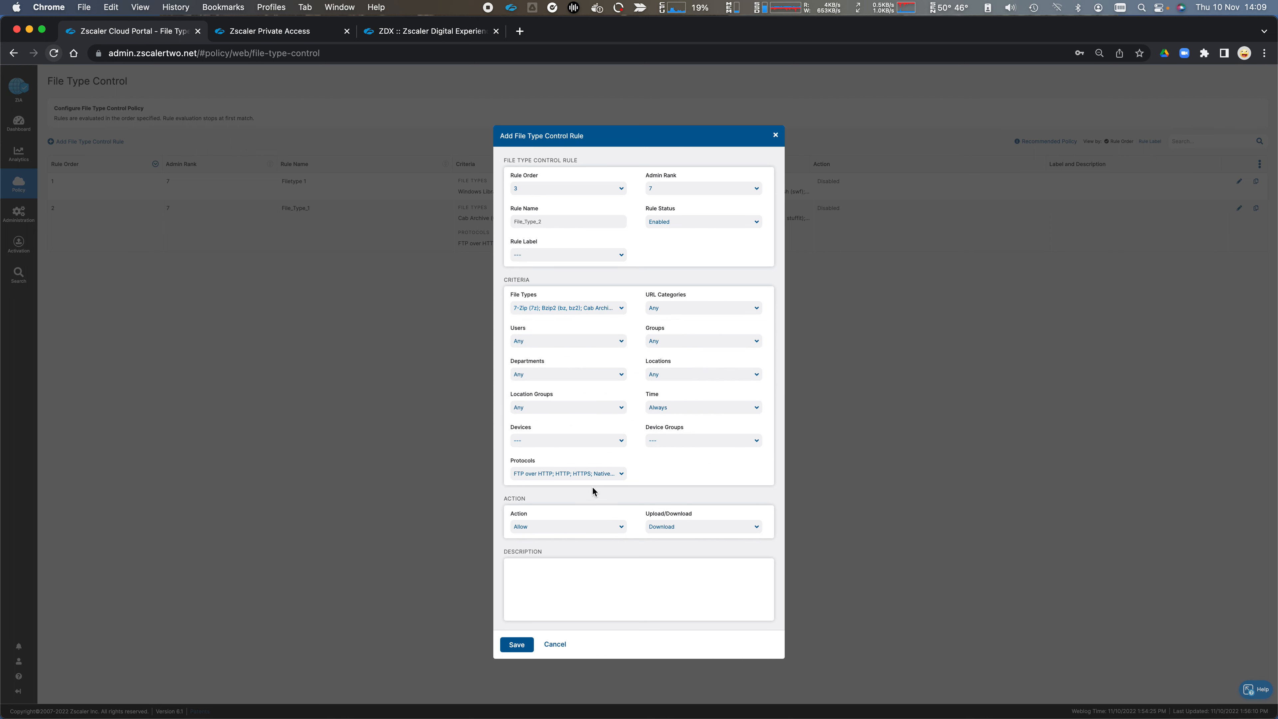
Step: Check the file type rule's Upload/Download options and set its Action to Caution
left_click(696, 528)
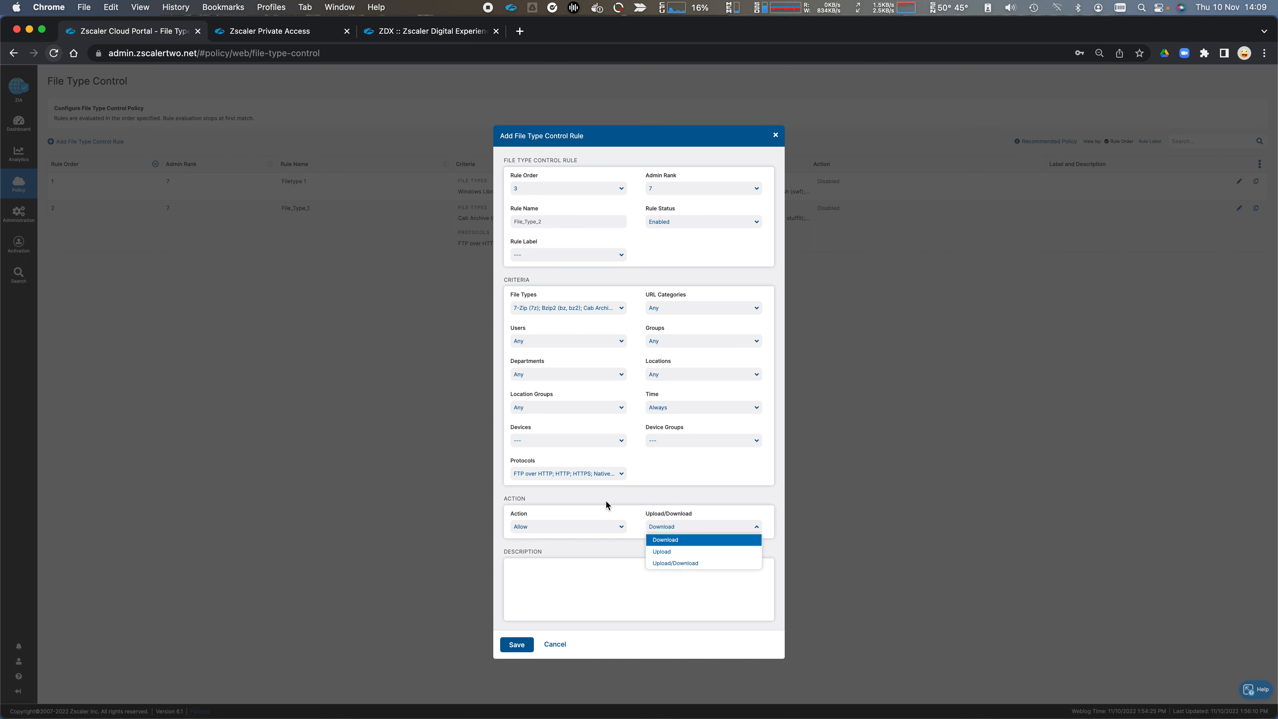
left_click(614, 528)
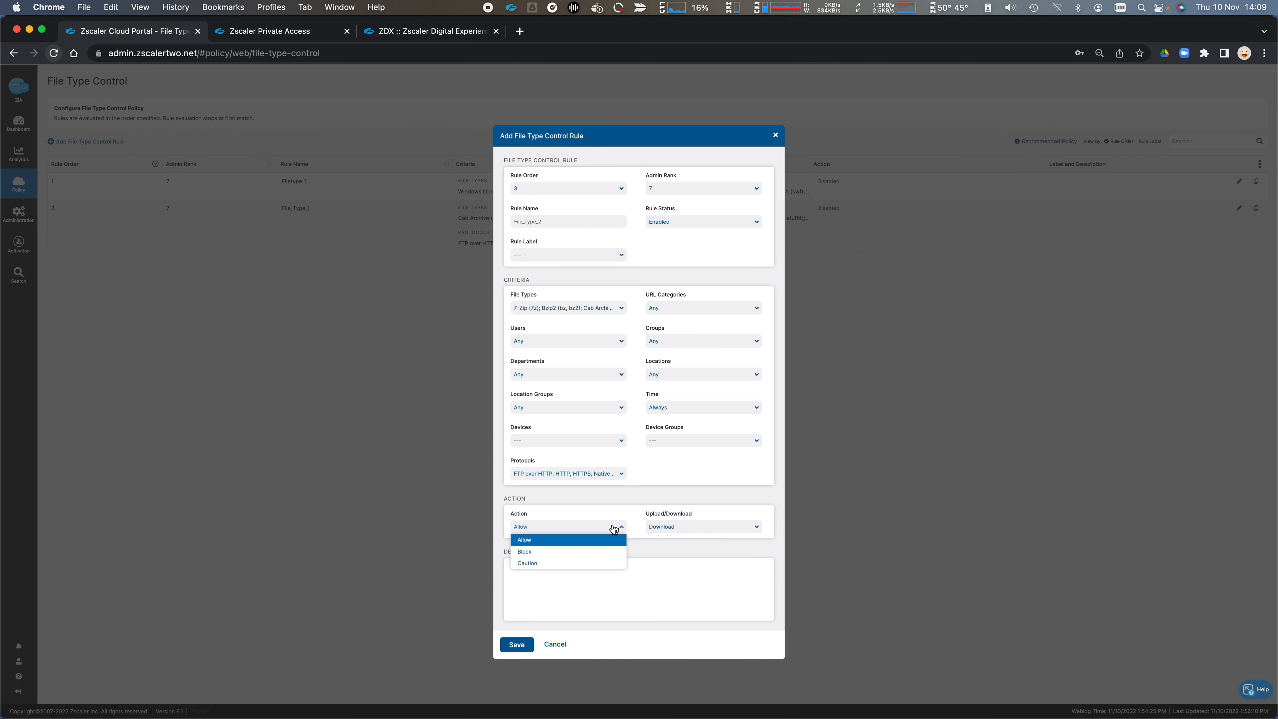
left_click(584, 563)
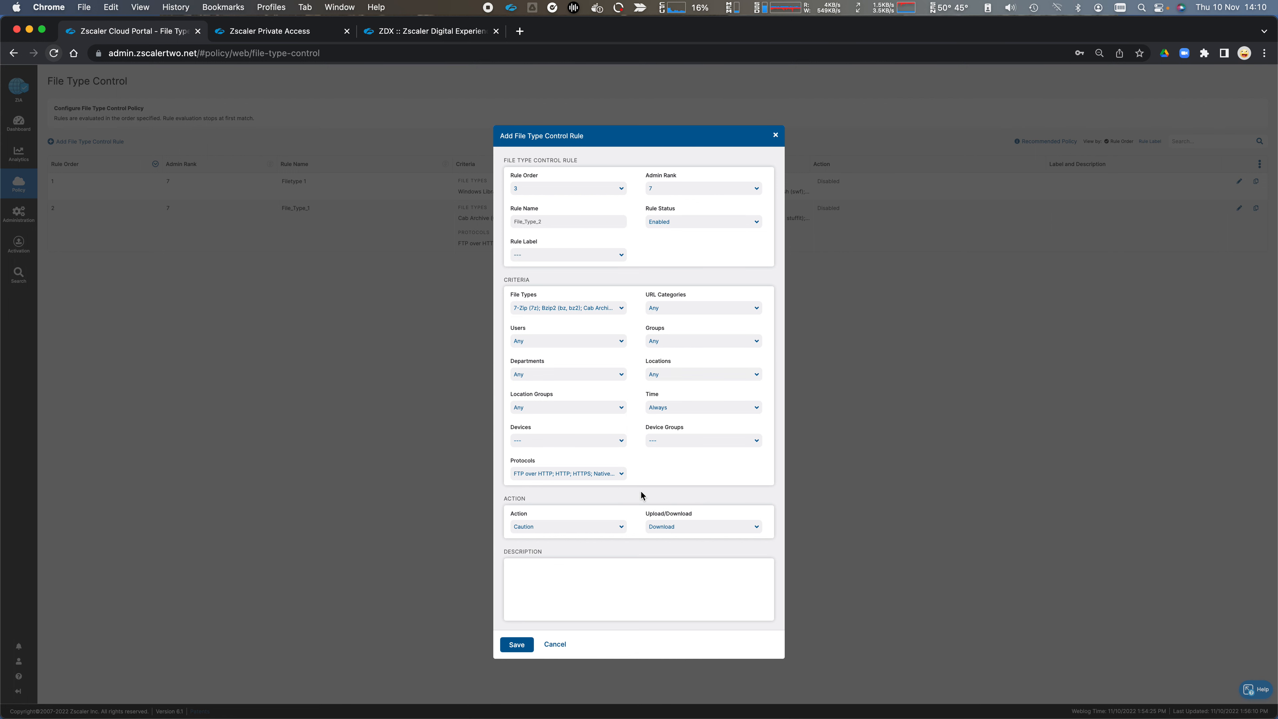
Step: Check the protocols selected for the file type rule and discard the rule without saving
left_click(620, 475)
scroll(620, 475, "down", 1)
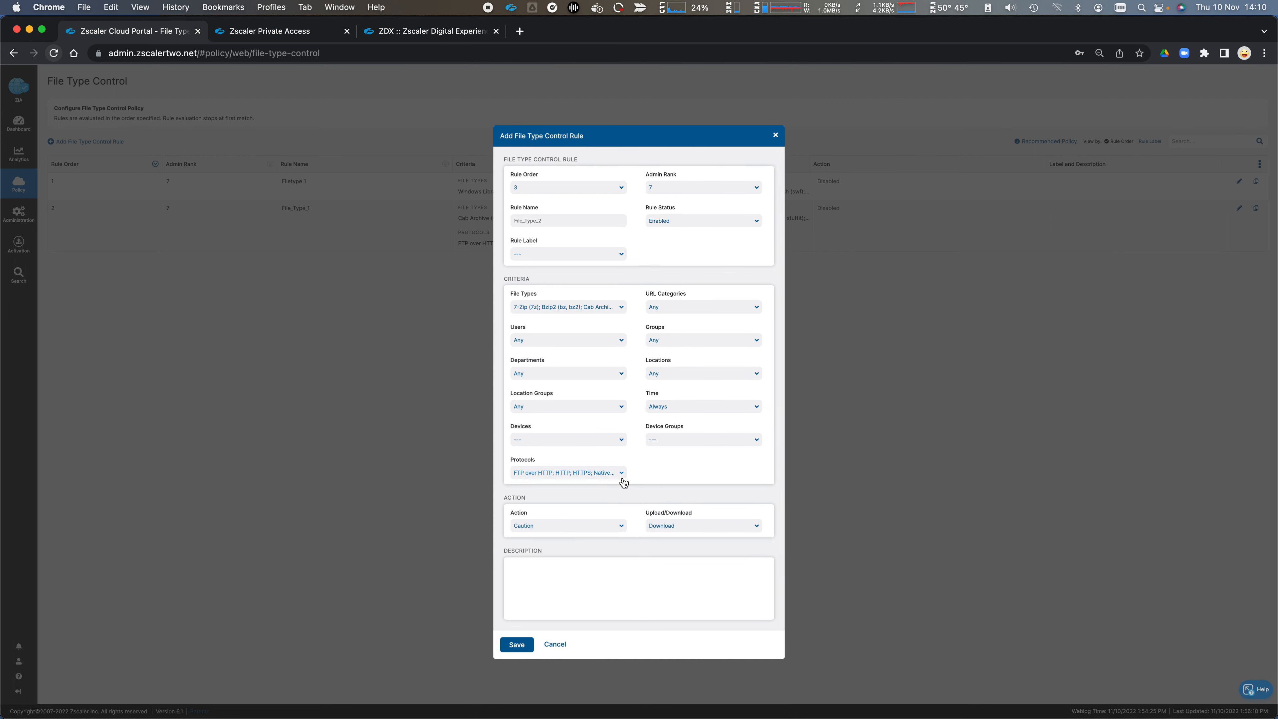
left_click(622, 475)
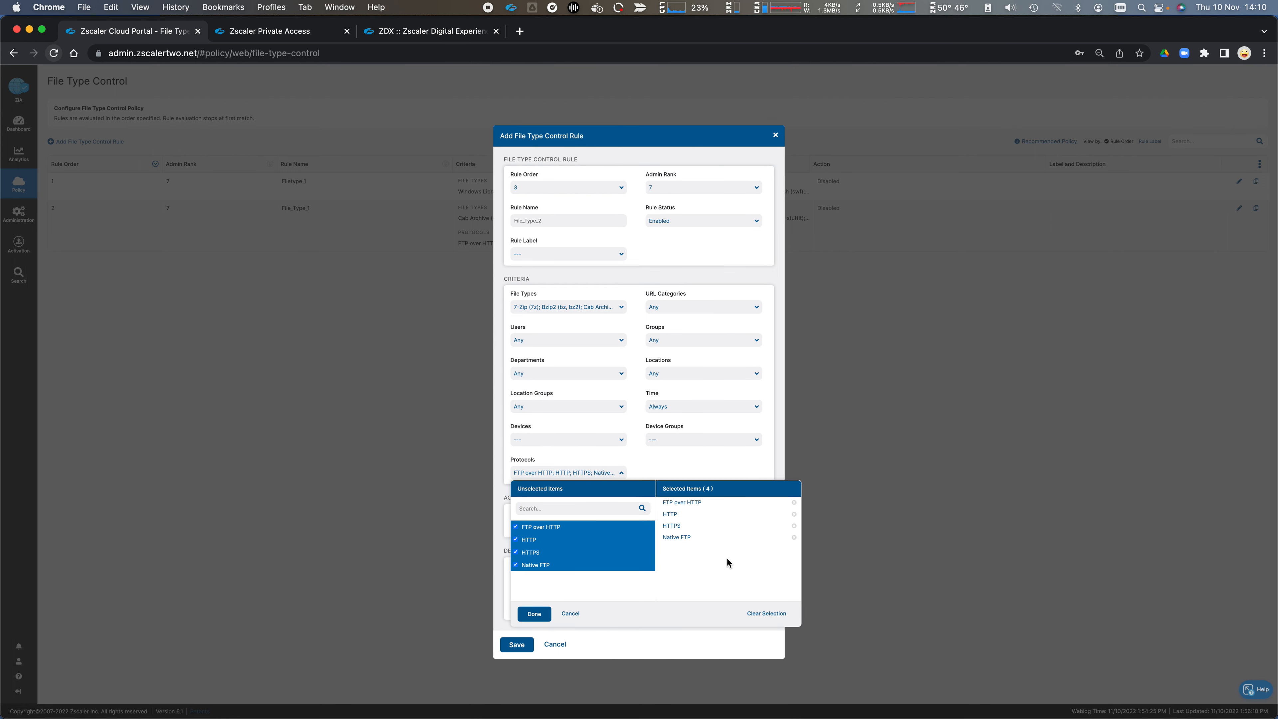
left_click(677, 464)
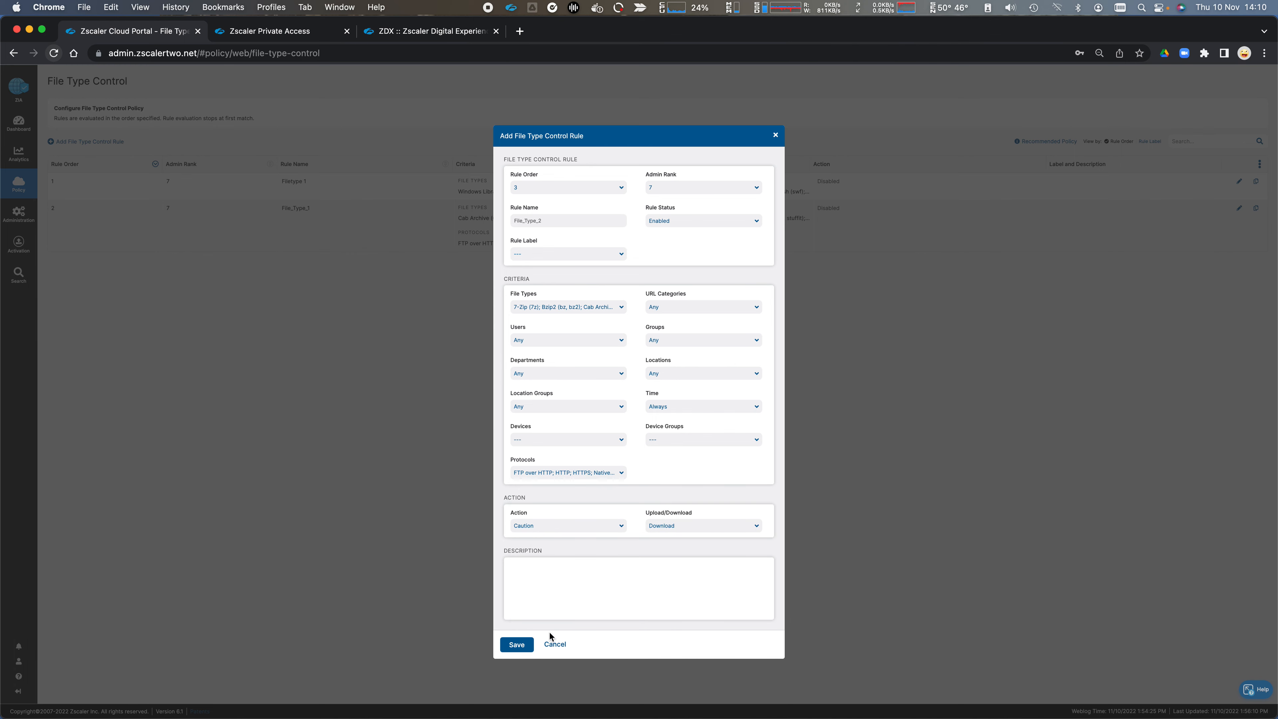
left_click(556, 646)
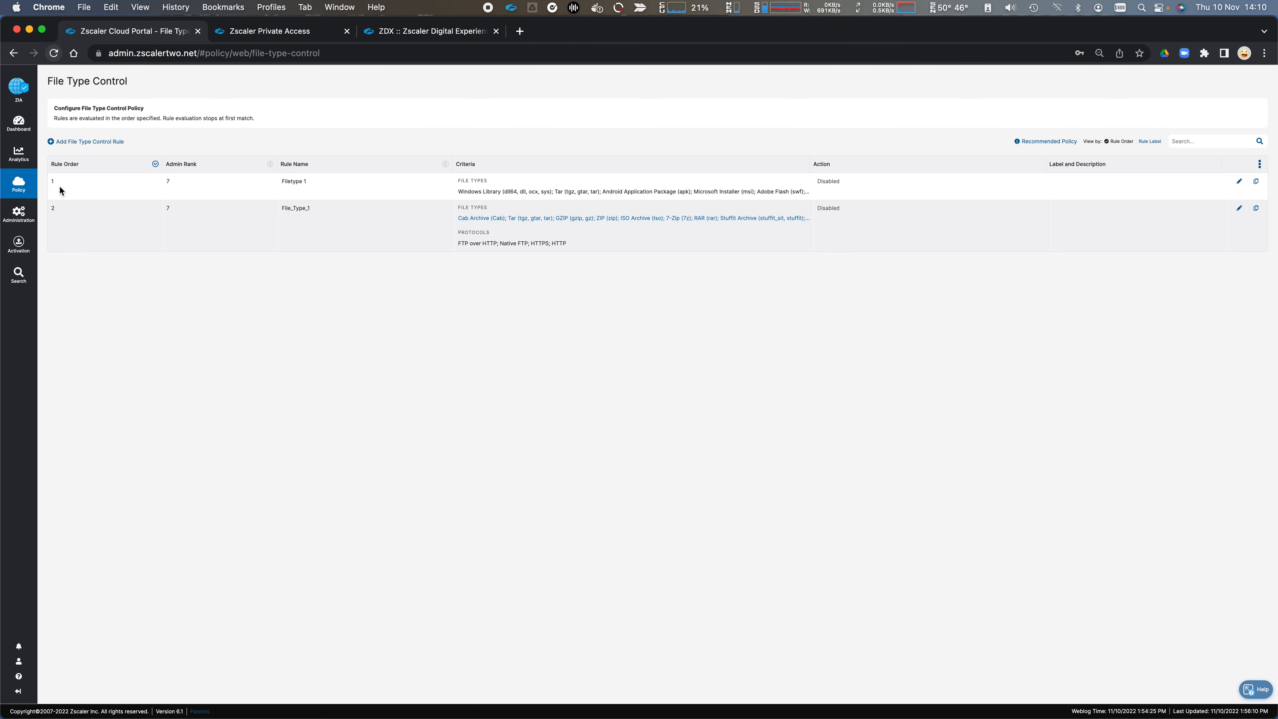
Step: Start adding a Bandwidth Control rule and look through the available bandwidth classes without selecting any
left_click(19, 184)
left_click(190, 139)
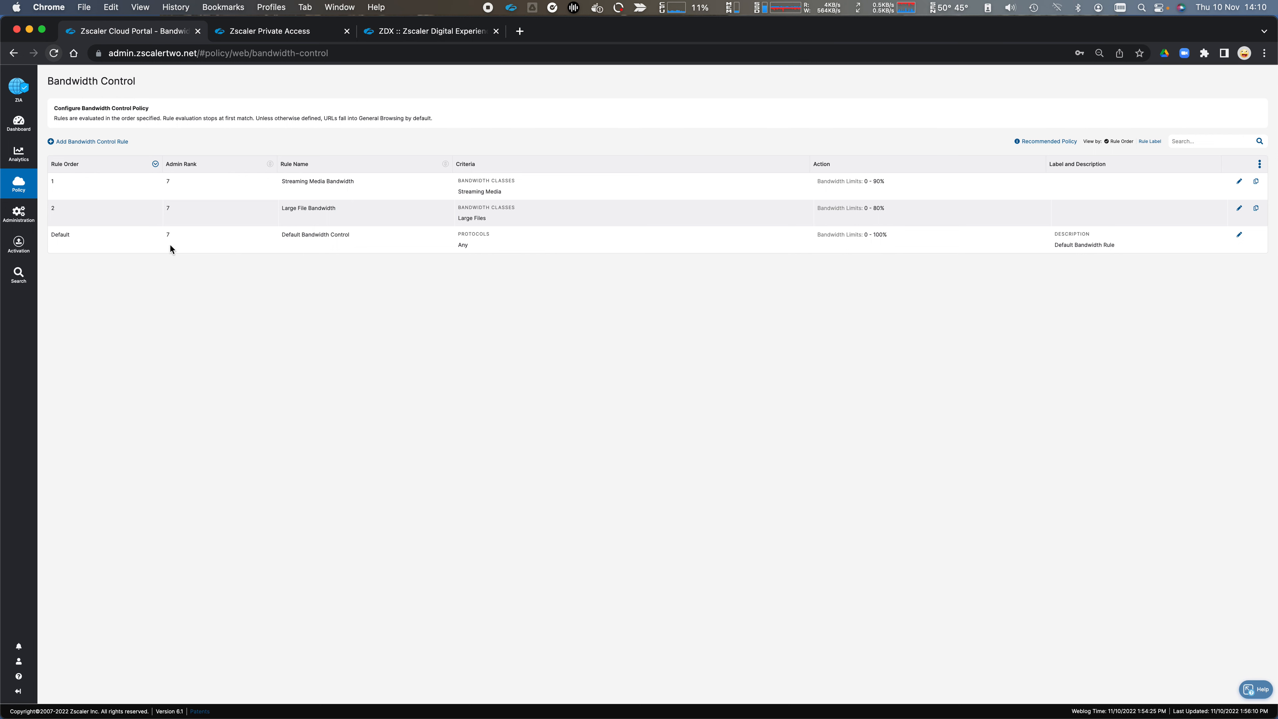
left_click(104, 141)
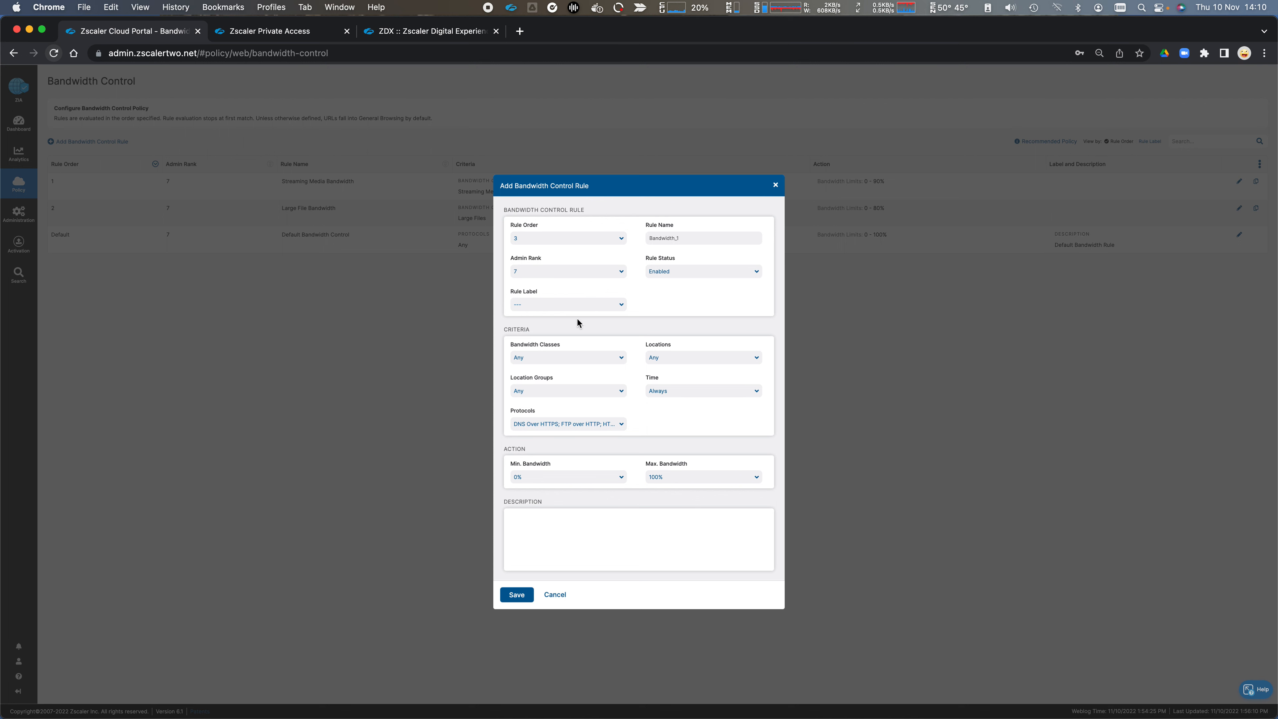
left_click(595, 361)
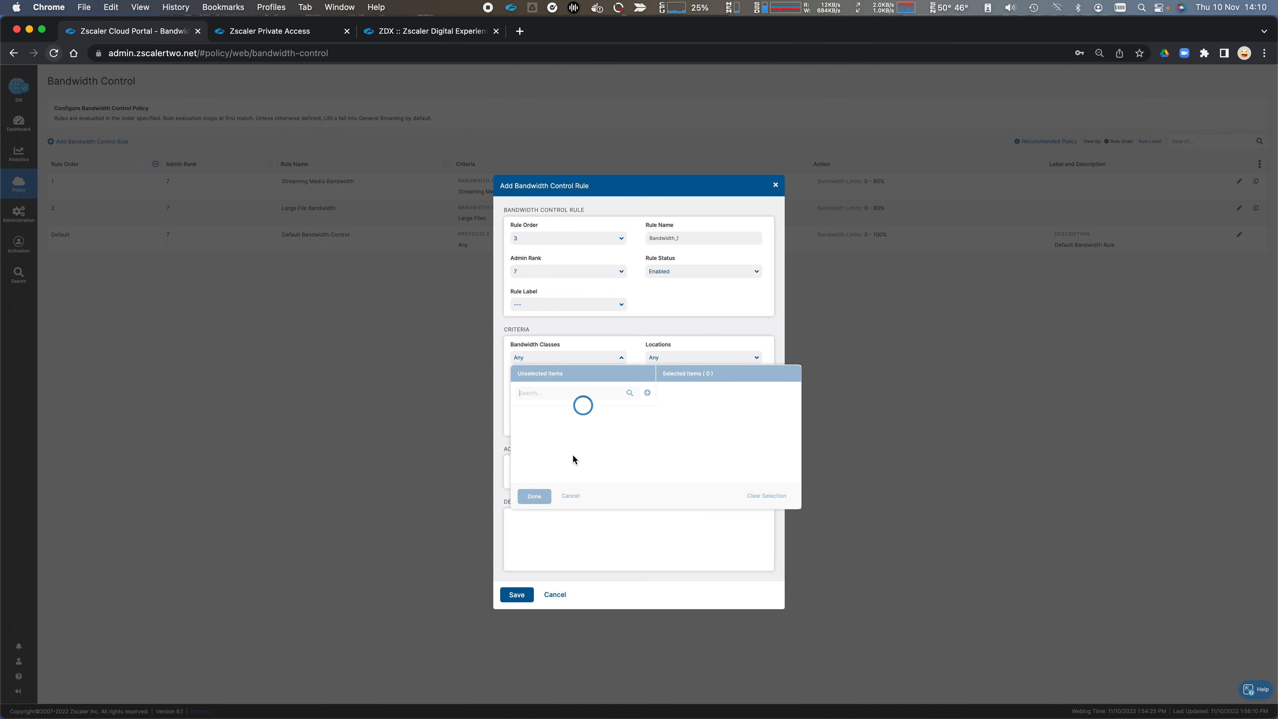
scroll(550, 481, "down", 1)
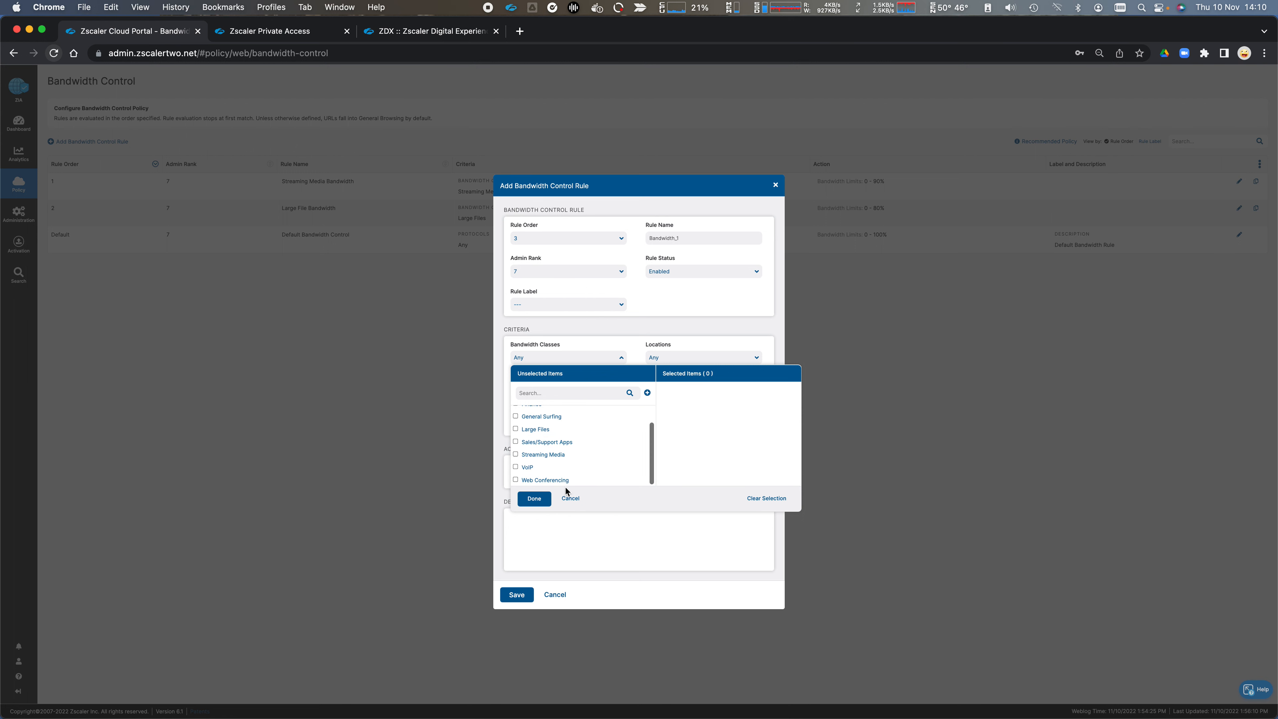
left_click(570, 498)
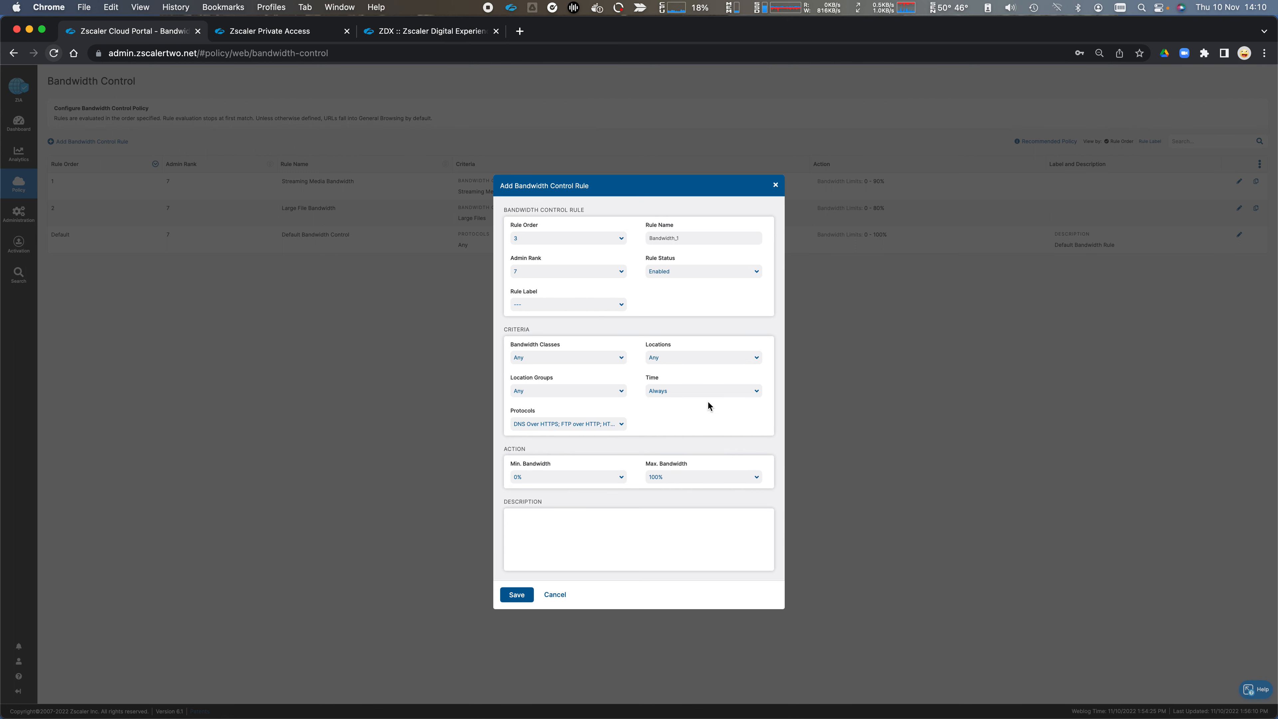
Step: Review the protocols selected in the new bandwidth rule's criteria
left_click(622, 424)
scroll(601, 516, "down", 2)
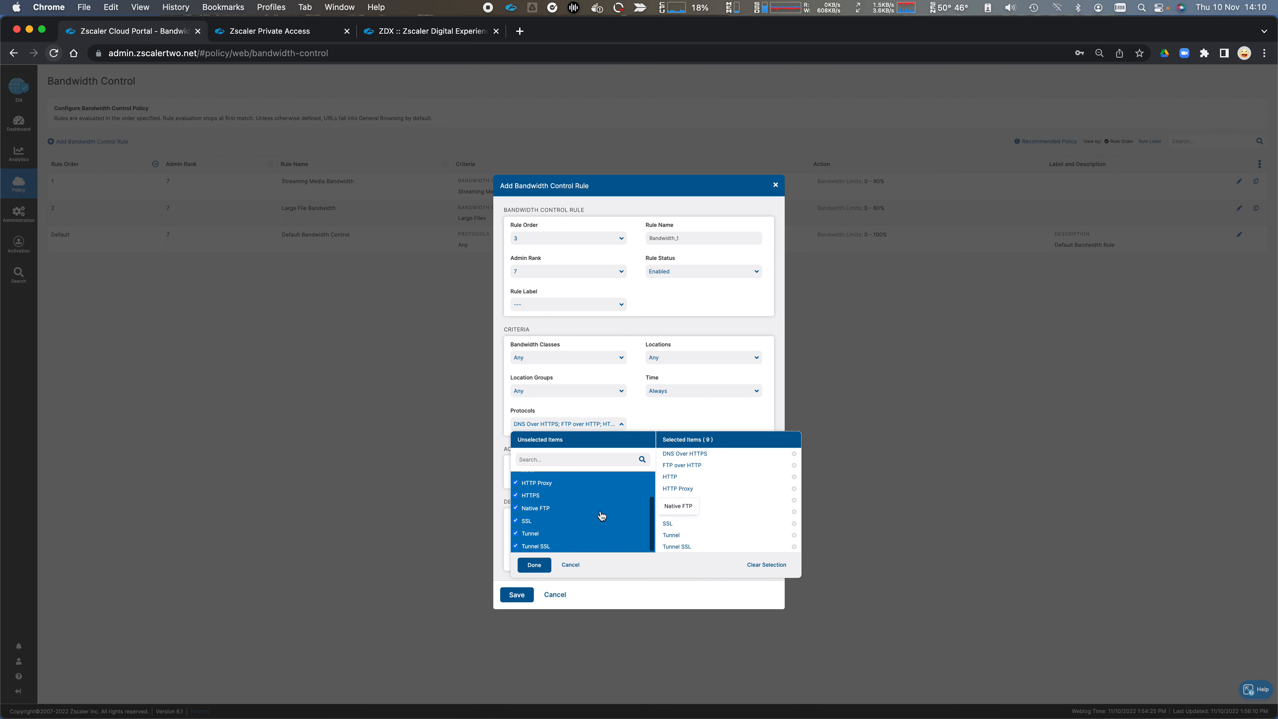
scroll(600, 506, "up", 2)
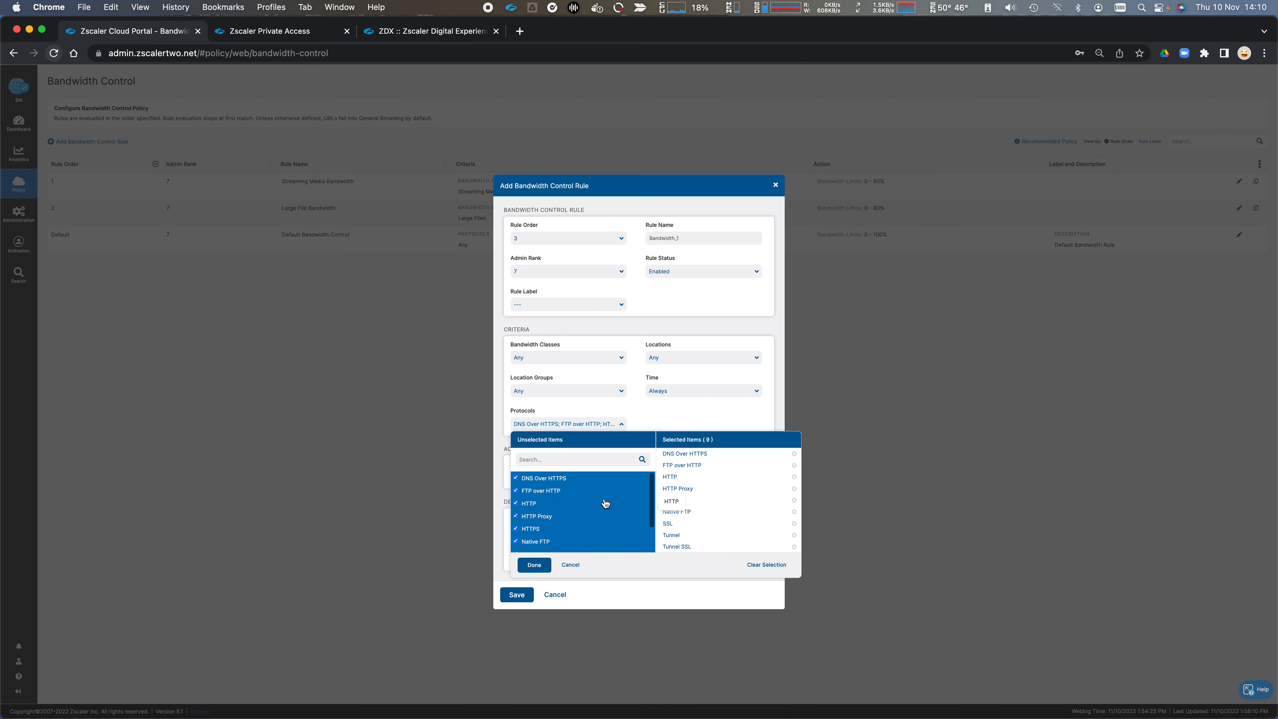
left_click(685, 412)
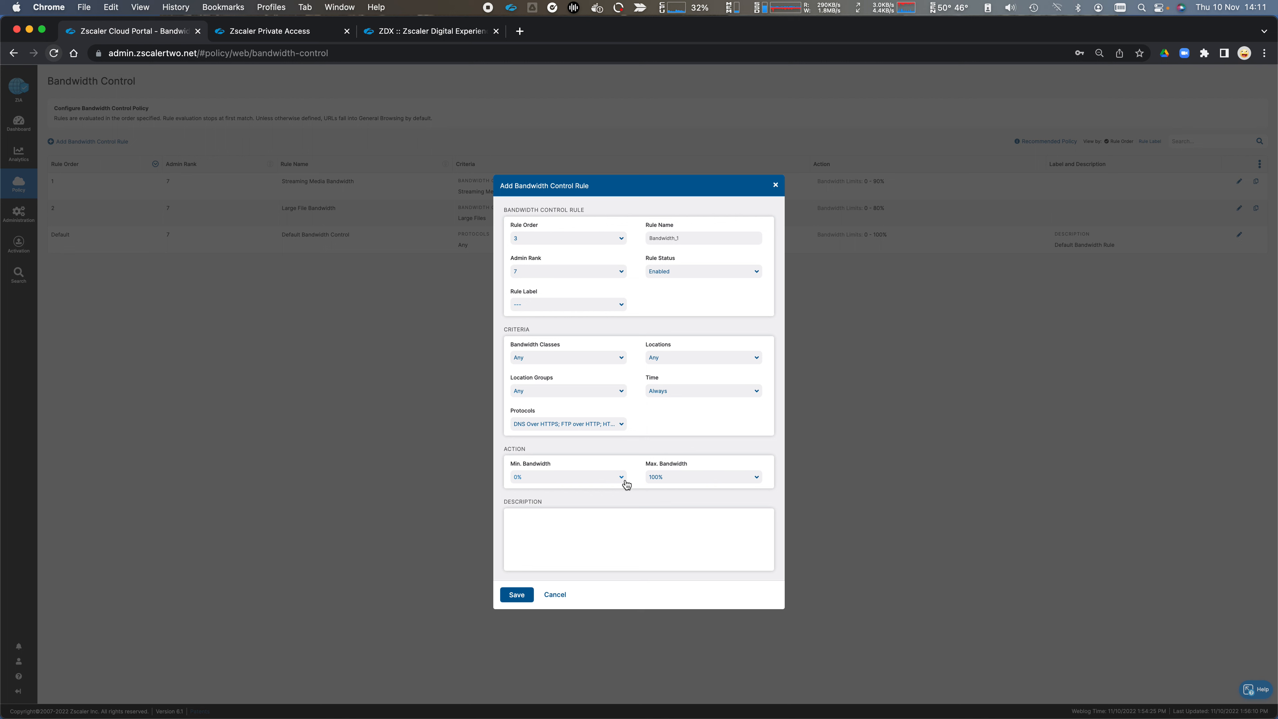
Step: Set the bandwidth rule's maximum bandwidth to 20% and discard the rule without saving
left_click(676, 479)
scroll(683, 500, "up", 6)
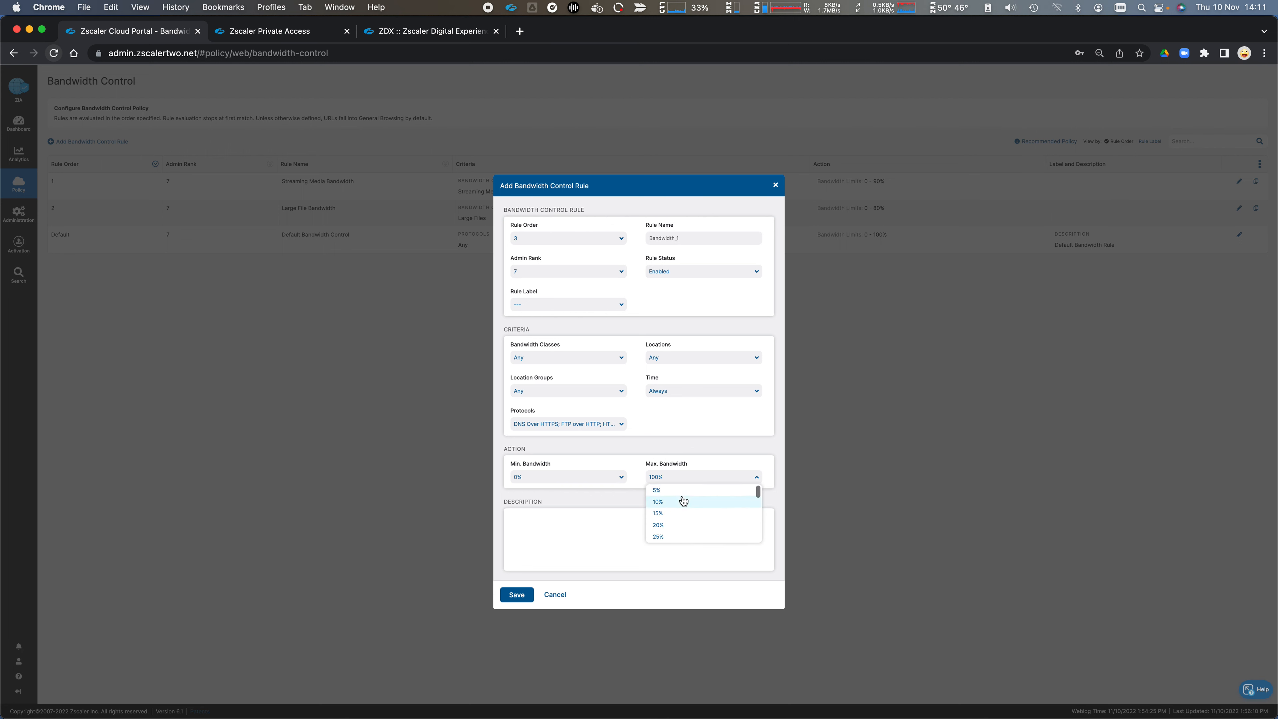
left_click(679, 525)
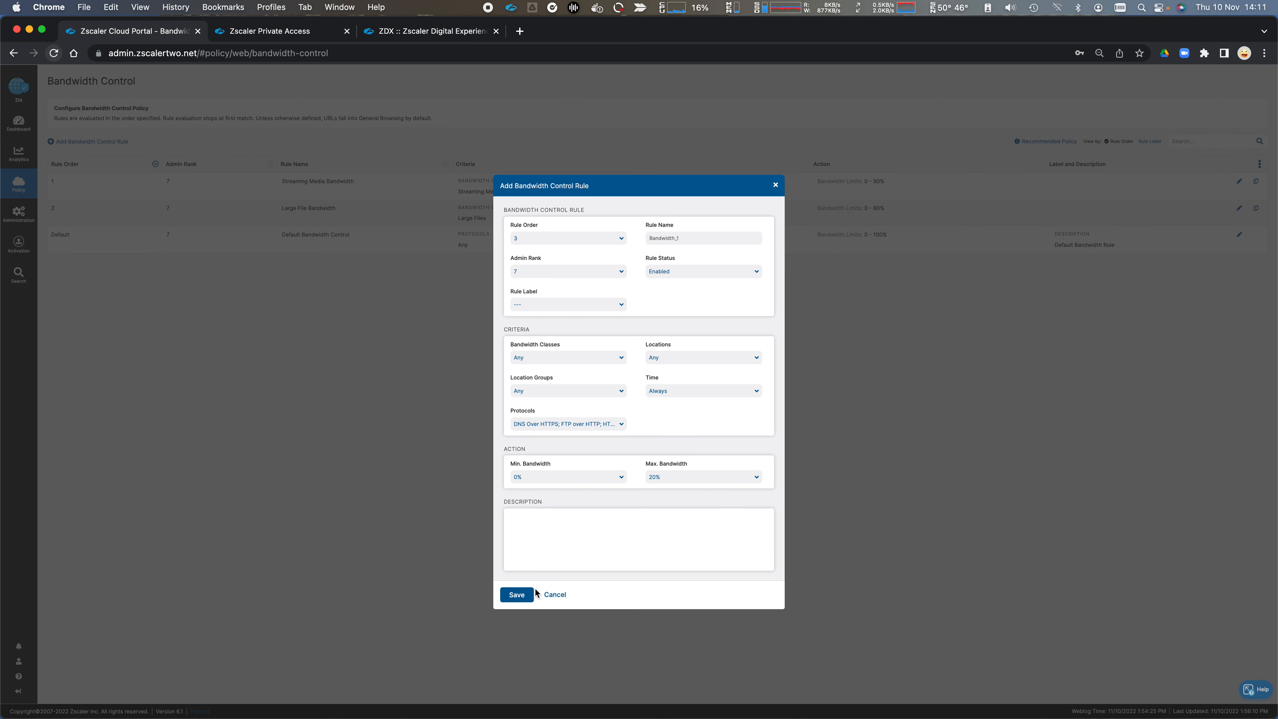
left_click(557, 596)
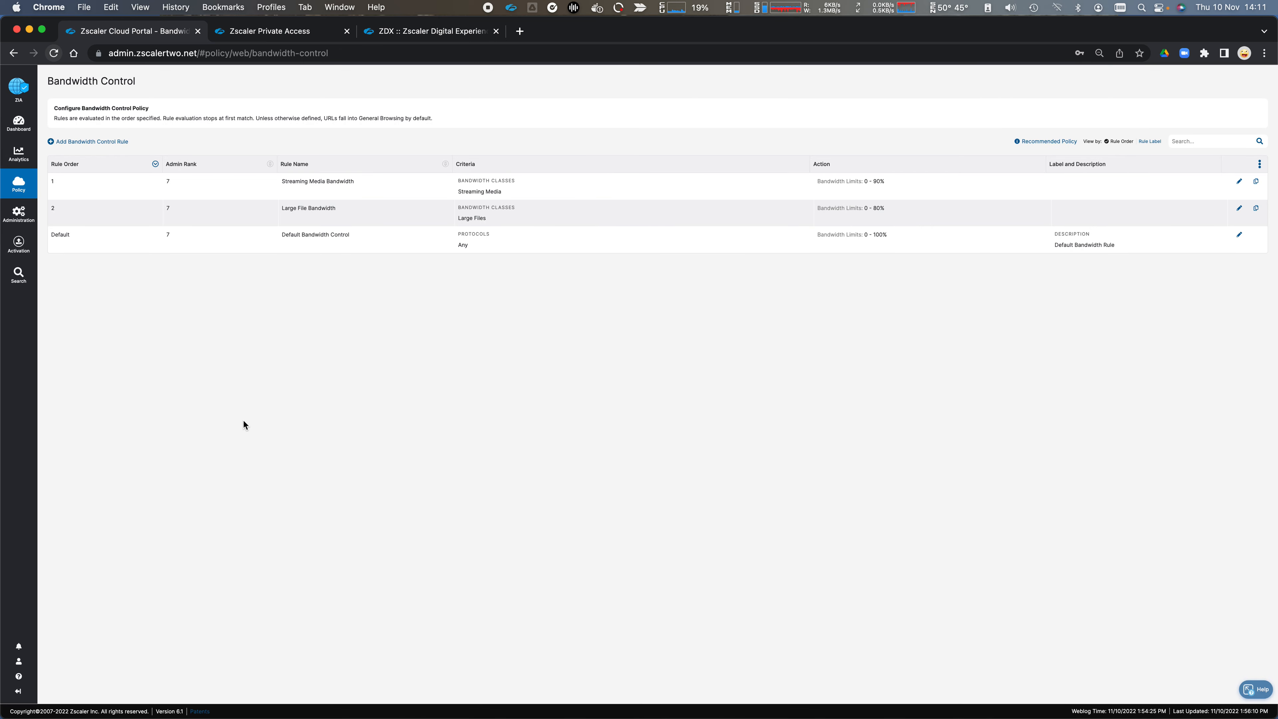
Step: Start adding an SSL Inspection rule and check its Destination Groups and Forwarding Gateways criteria
mouse_move(20, 190)
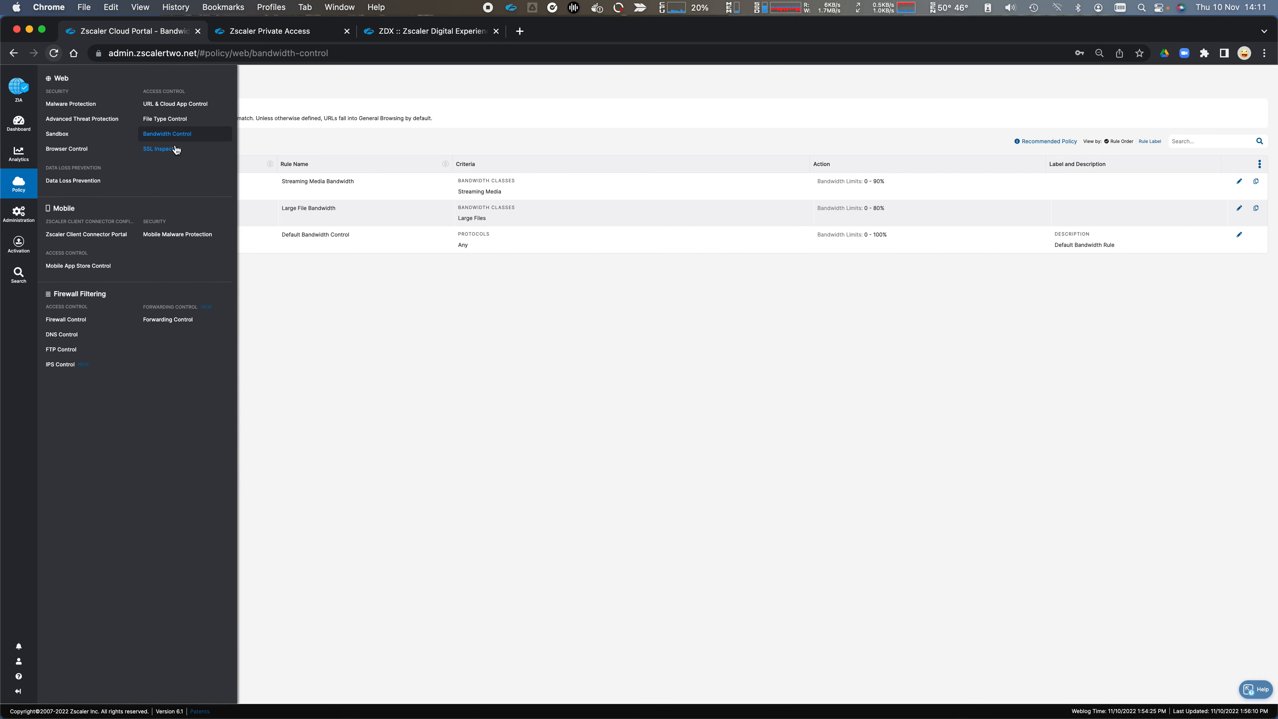
left_click(160, 148)
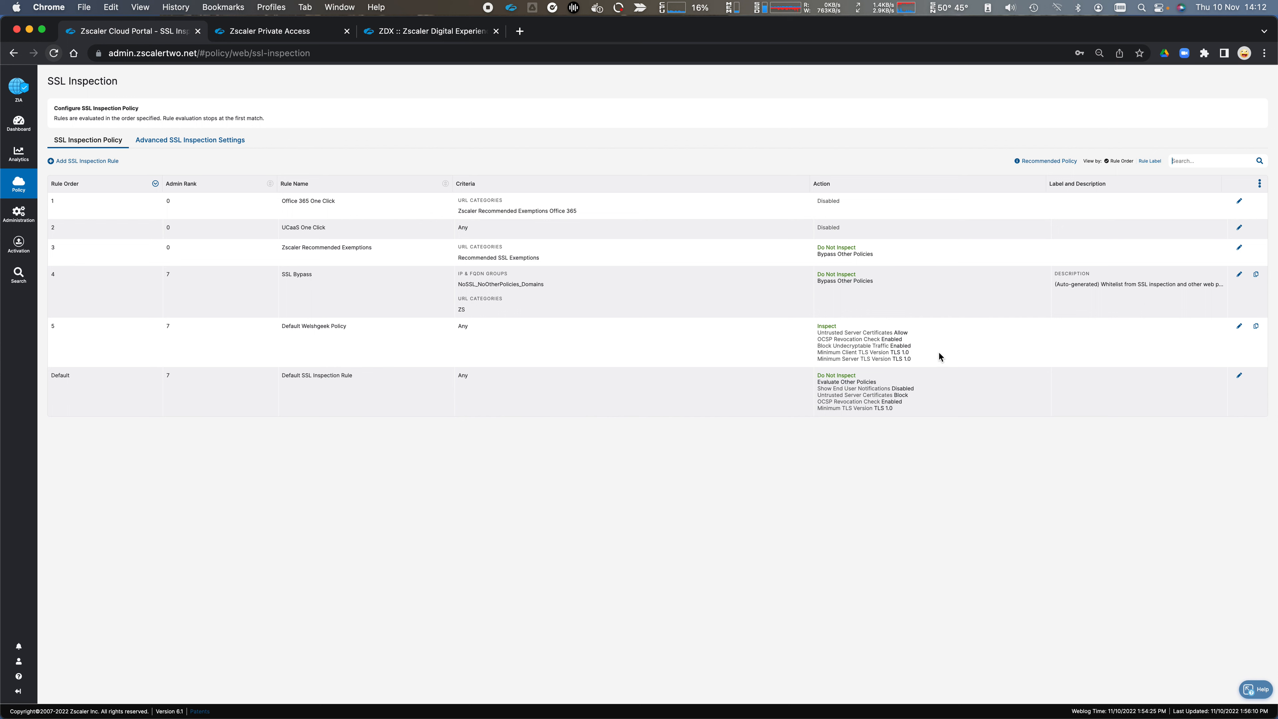
left_click(140, 160)
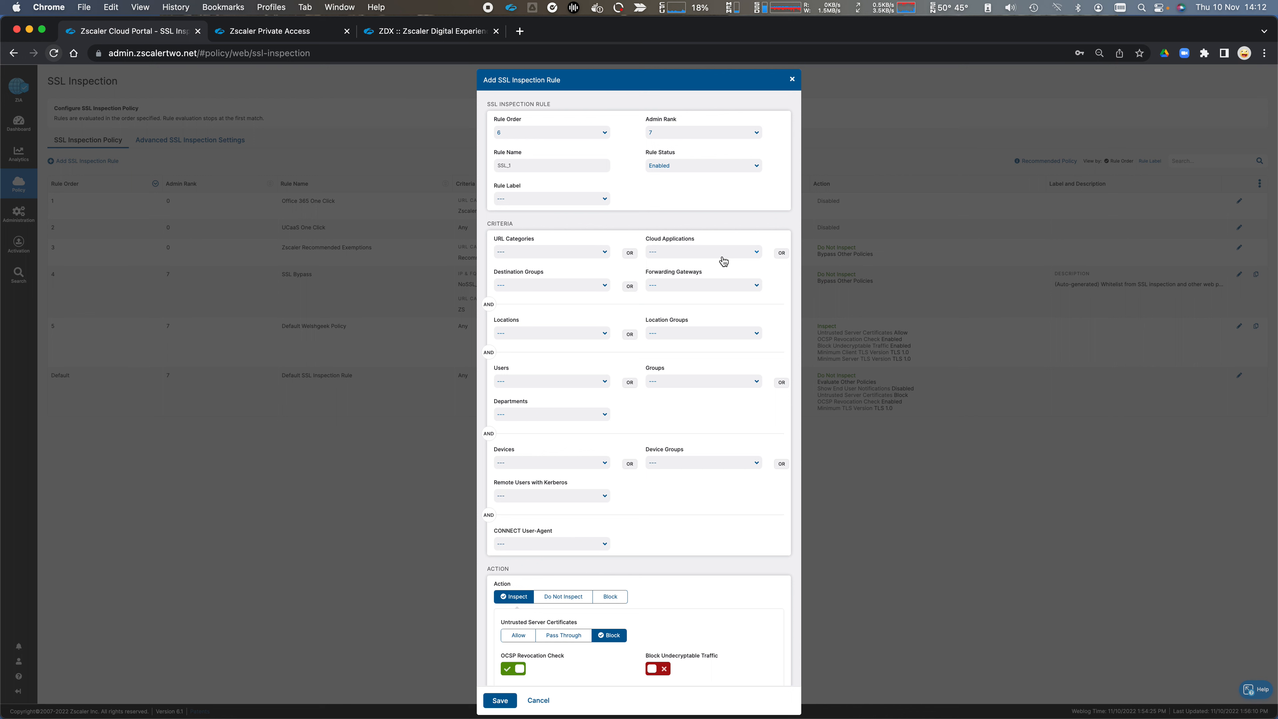
left_click(568, 286)
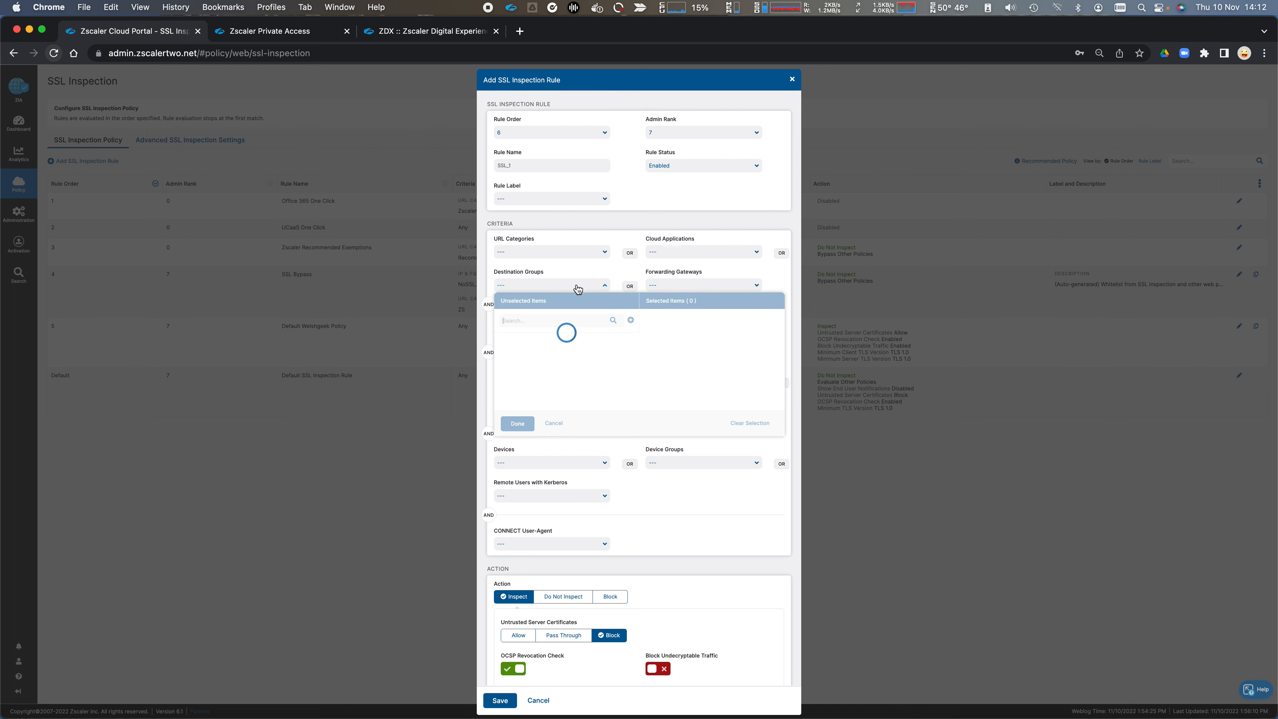
left_click(607, 282)
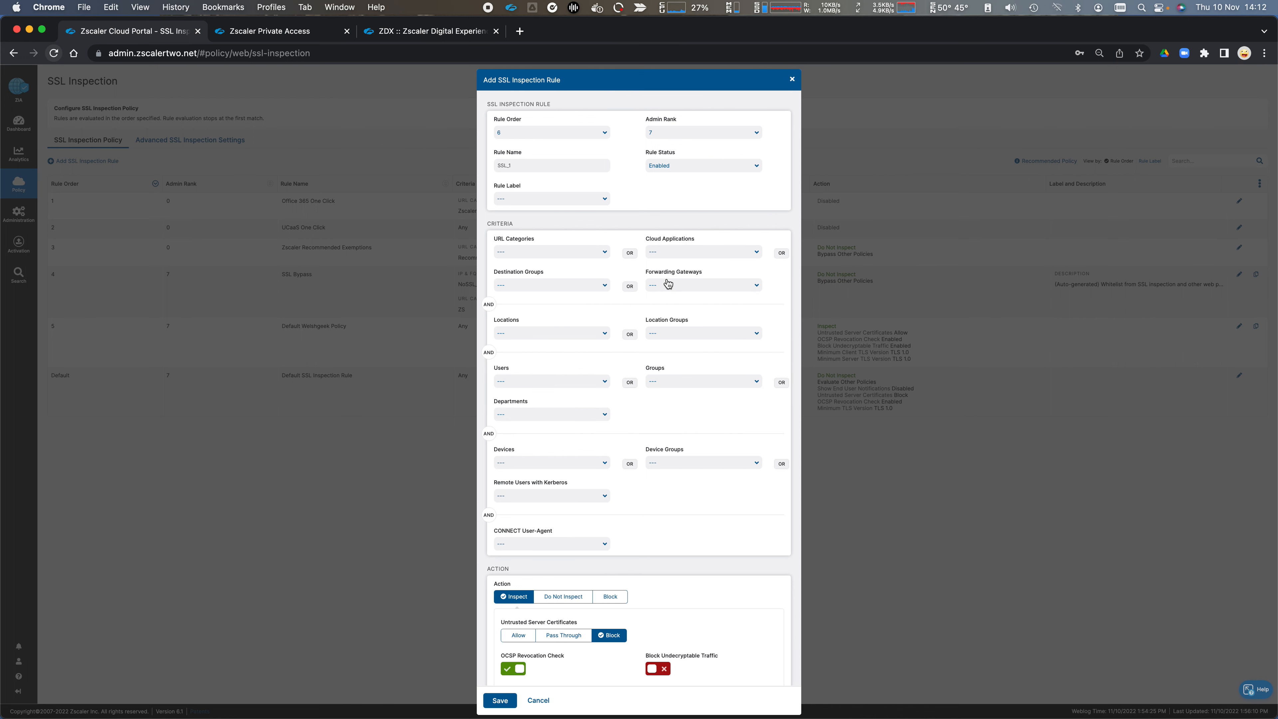
left_click(679, 286)
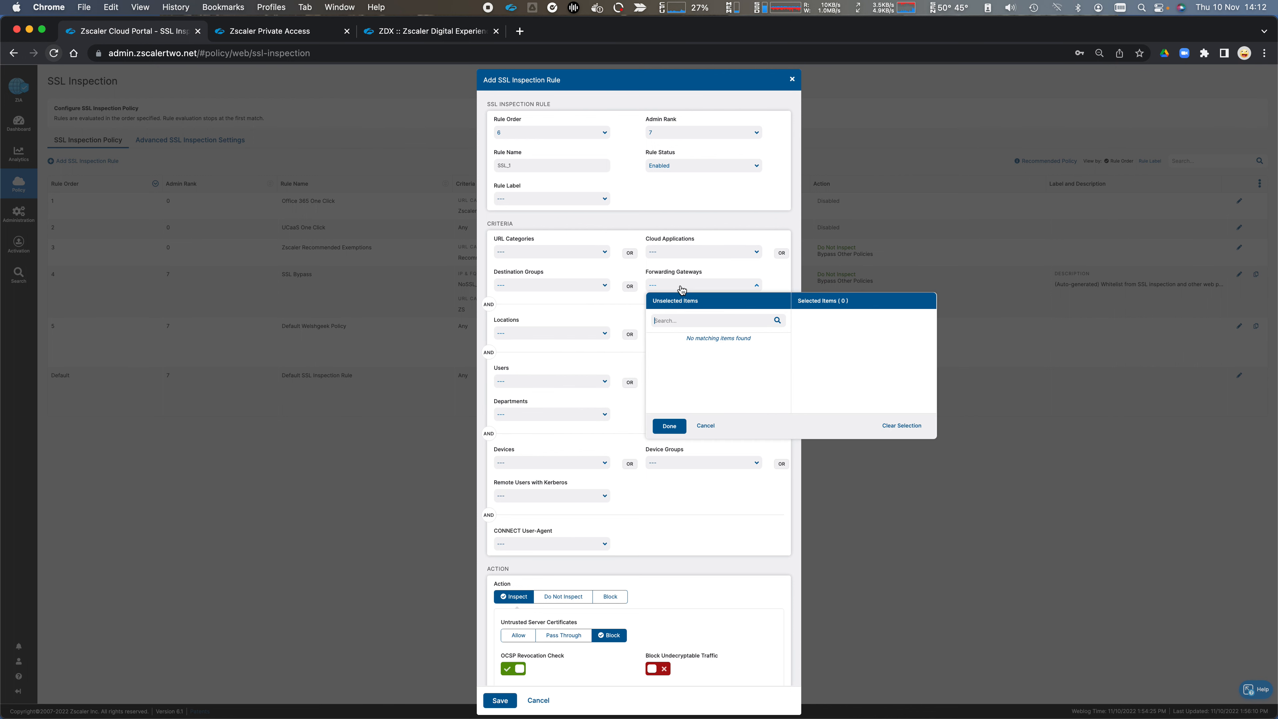
left_click(748, 281)
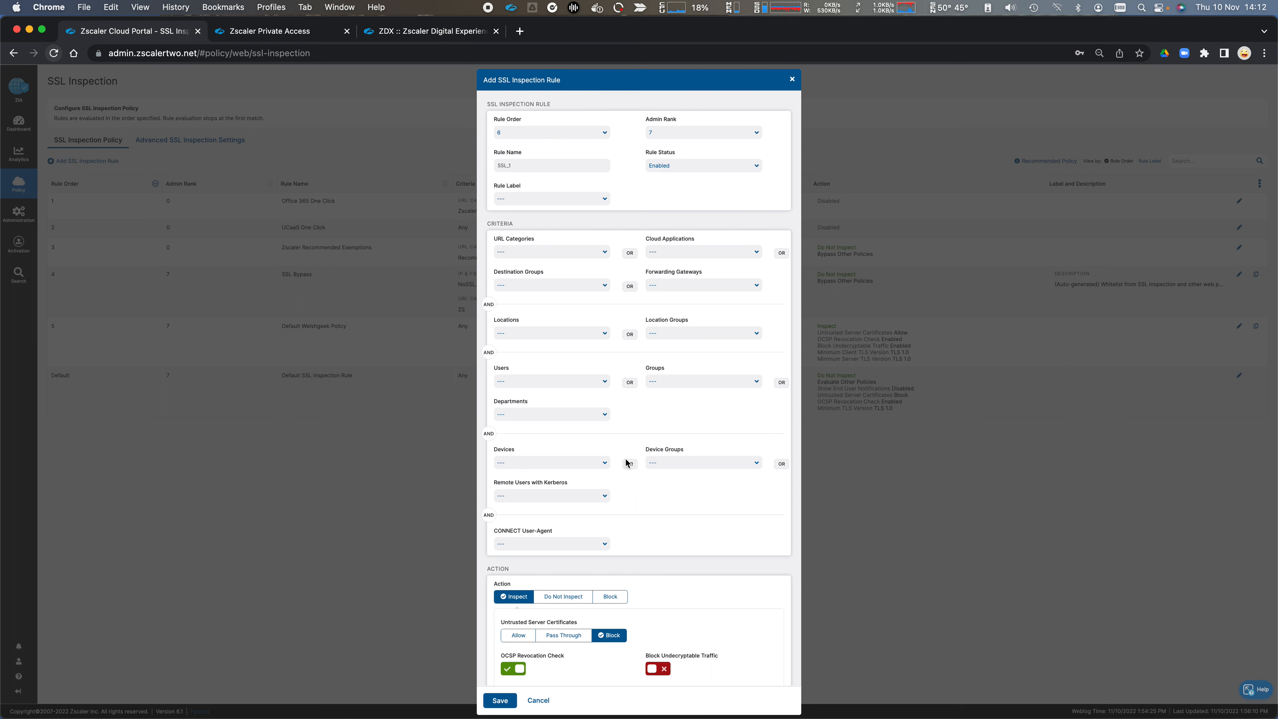
Step: Check the Remote Users with Kerberos and CONNECT User-Agent options of the new SSL inspection rule without selecting any
left_click(596, 497)
left_click(641, 496)
left_click(604, 497)
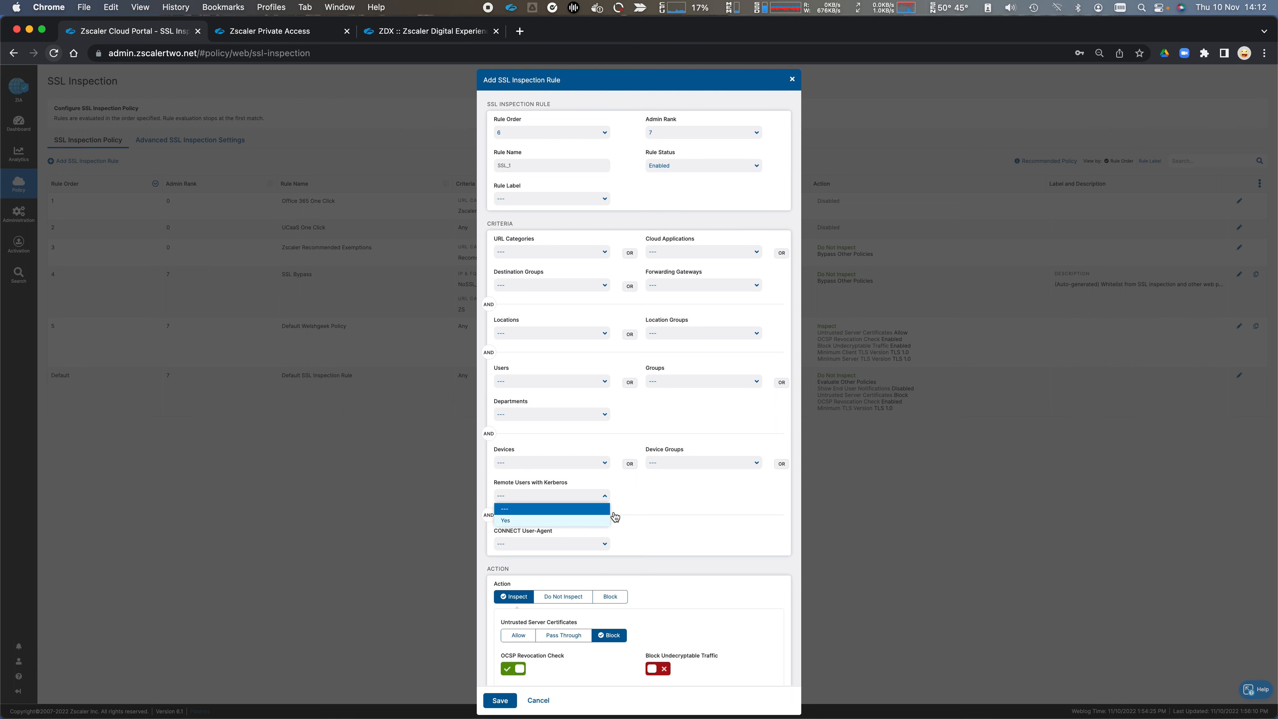
left_click(672, 497)
left_click(603, 545)
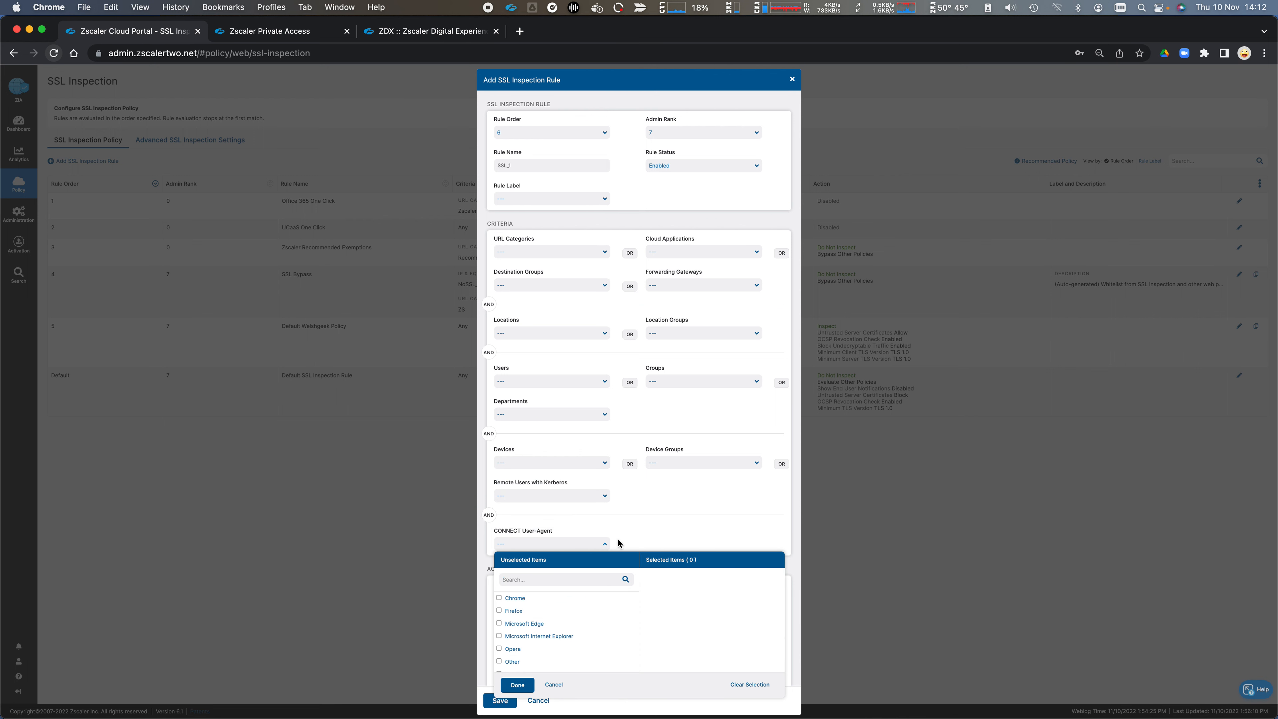
left_click(665, 525)
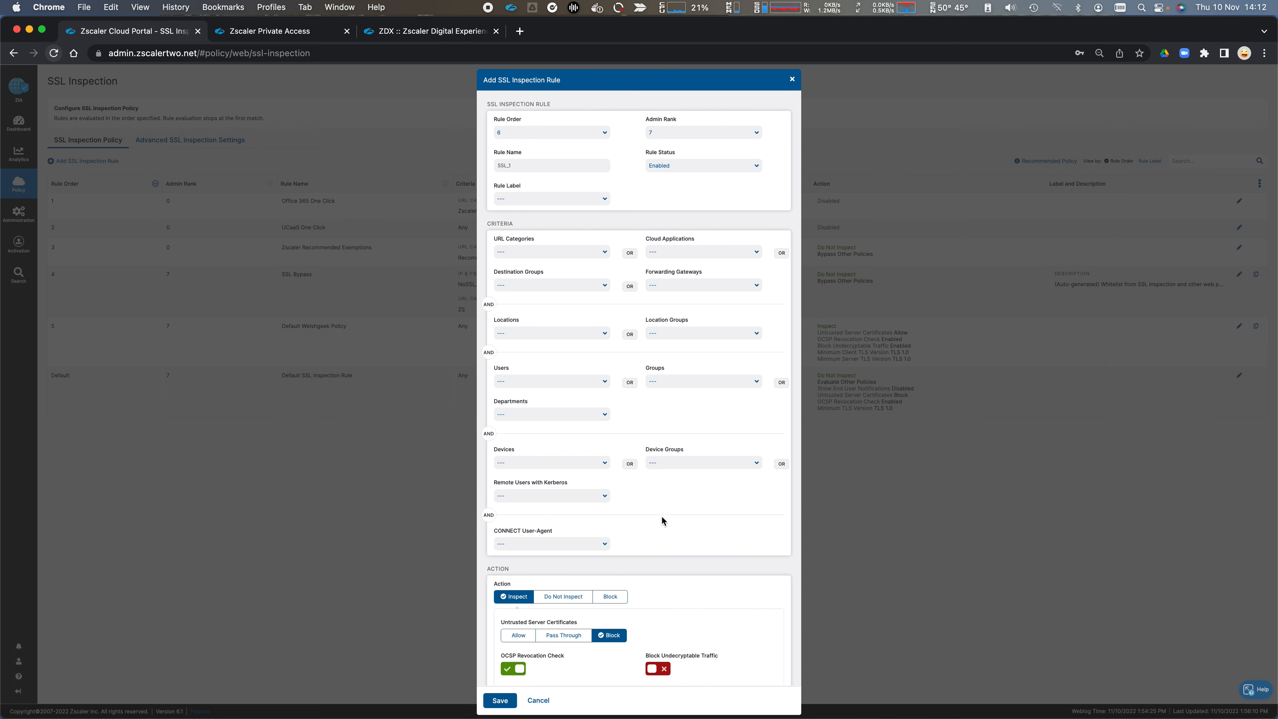
Step: Review the new SSL inspection rule's Action settings and discard the rule without saving
scroll(662, 519, "down", 3)
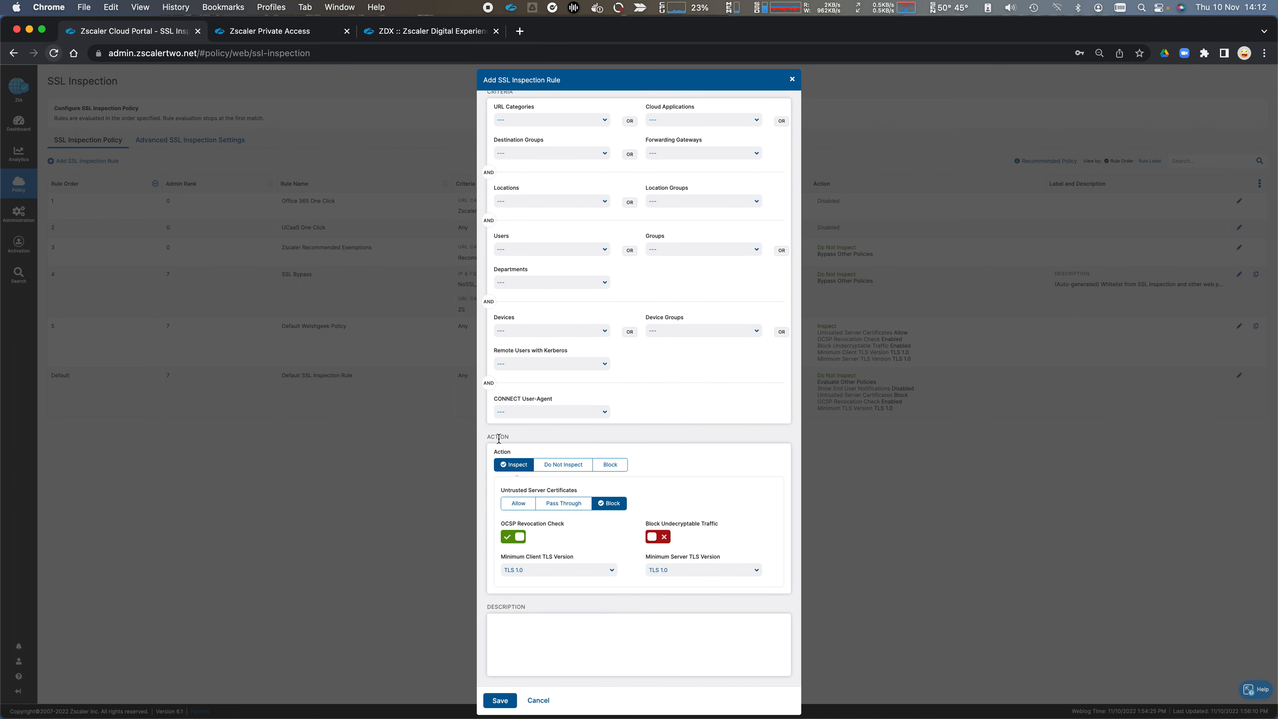
mouse_move(525, 488)
left_click(538, 700)
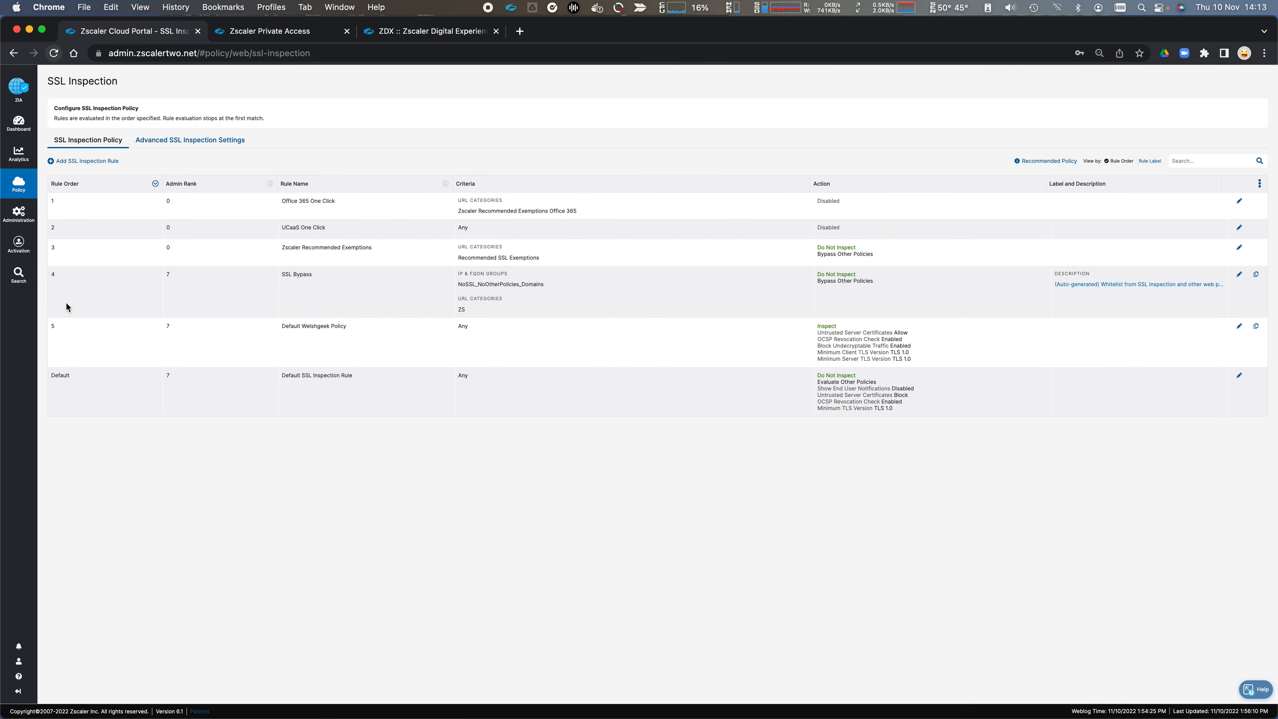
Step: Open the Malware Protection policy and review its traffic, protocol, malware and adware/spyware settings
mouse_move(12, 194)
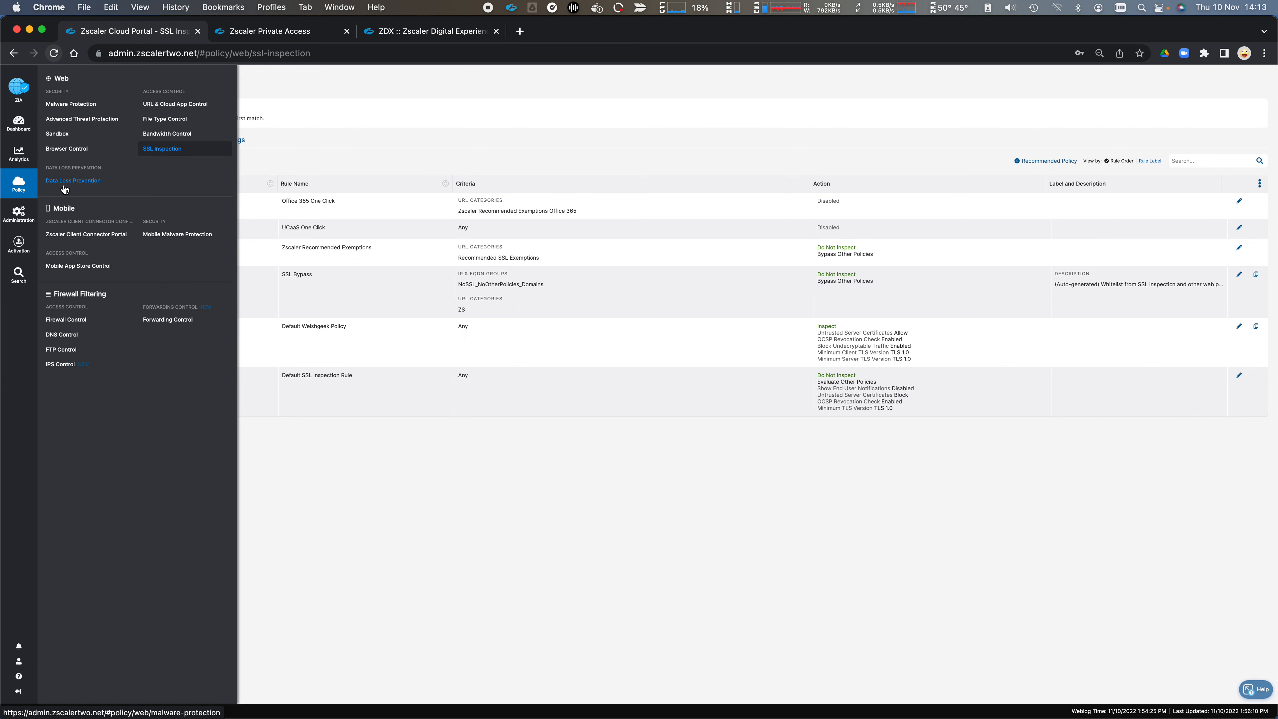
left_click(73, 106)
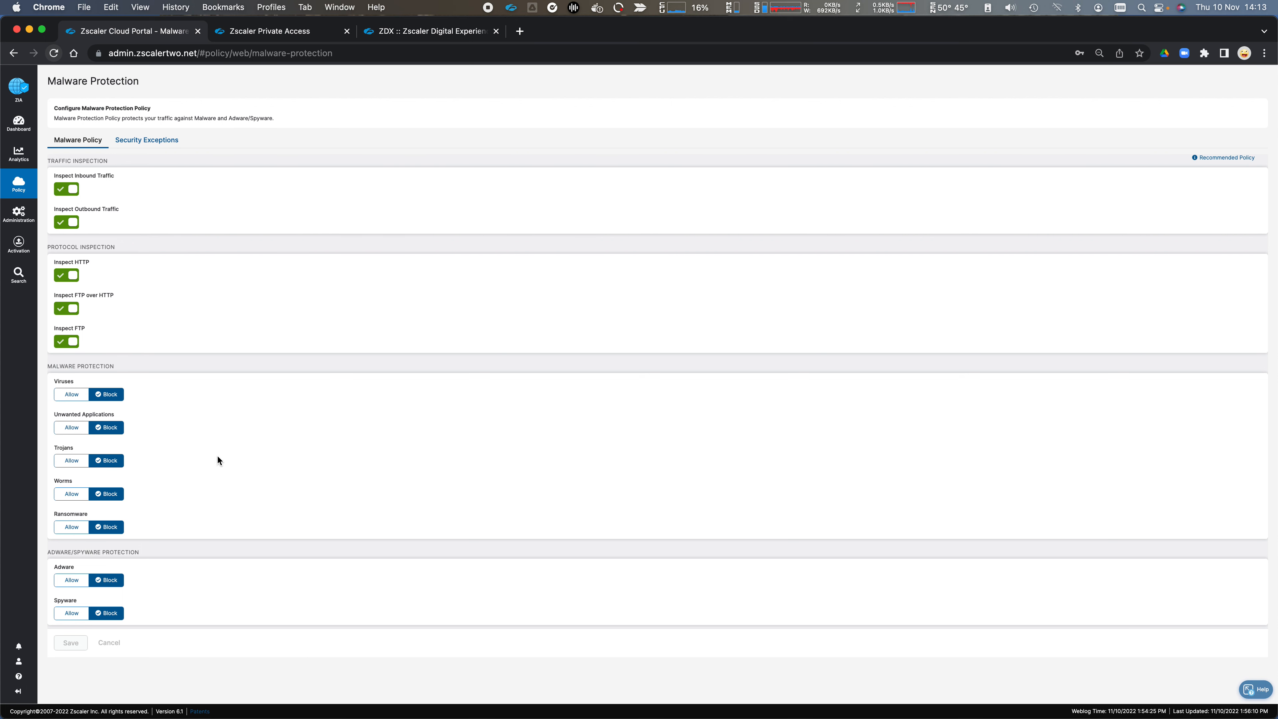
scroll(198, 528, "down", 2)
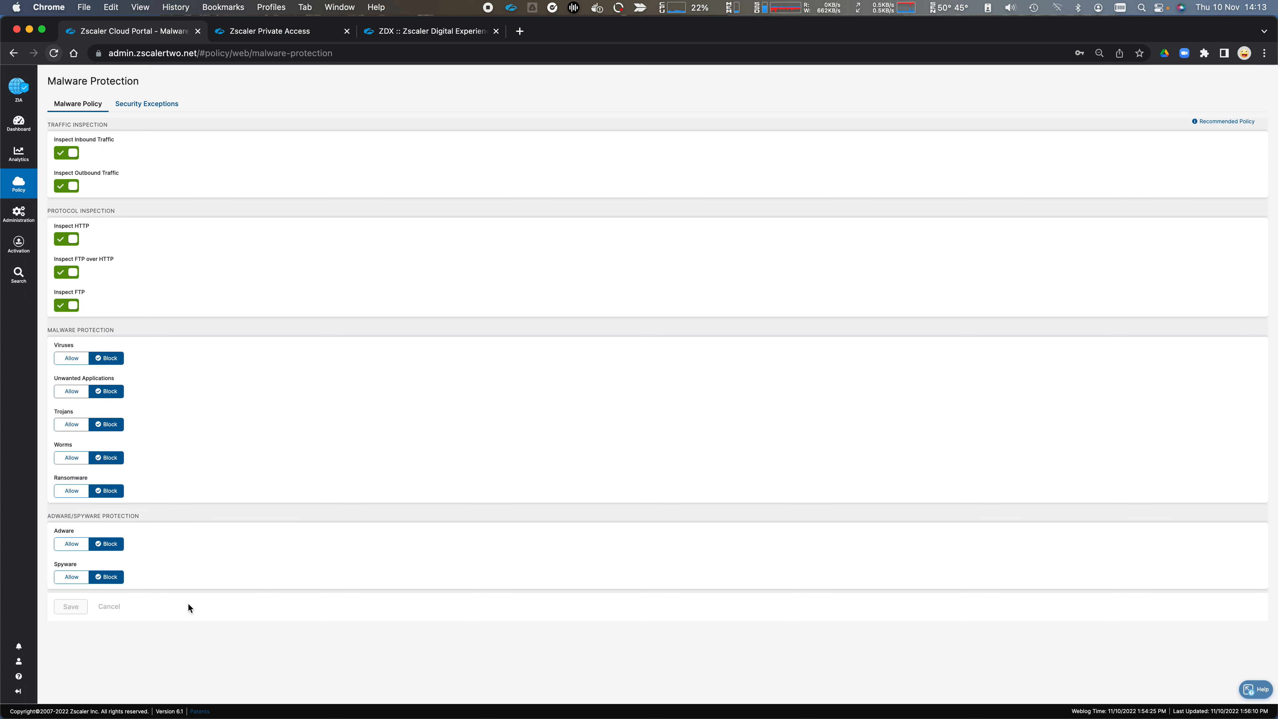
scroll(297, 470, "up", 2)
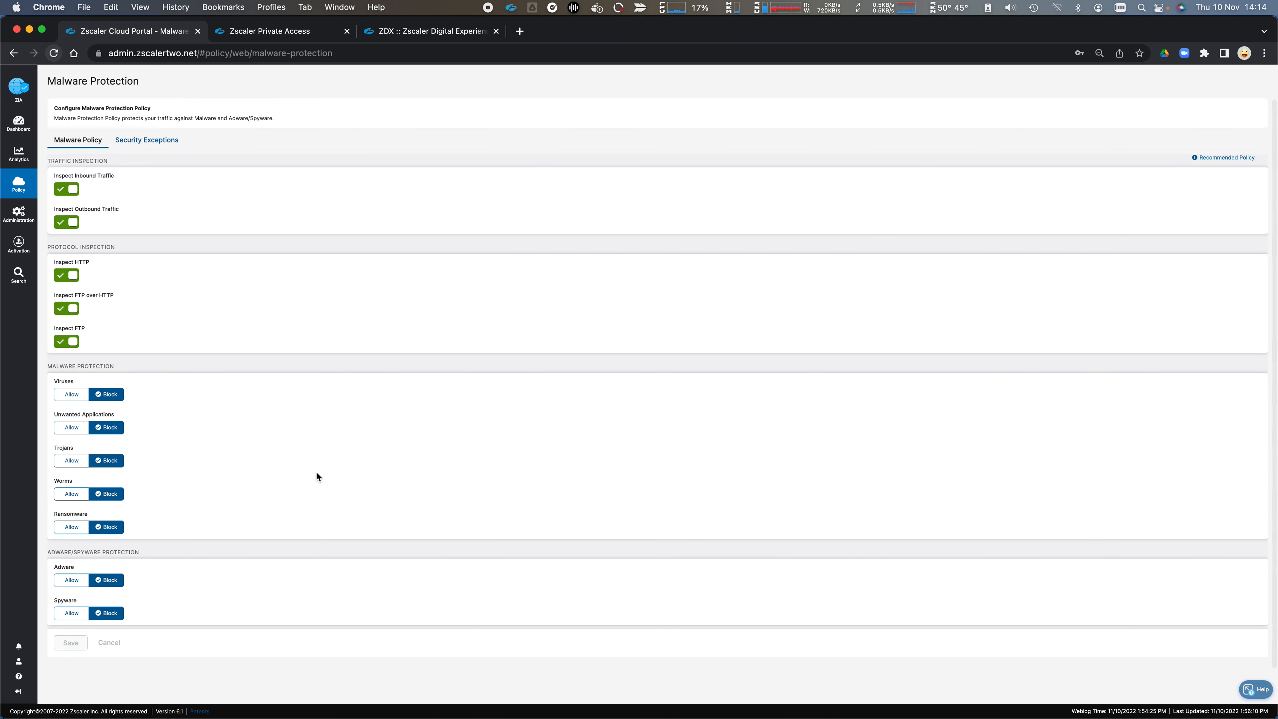
Step: Open the Advanced Threat Protection policy and review all its protection sections, from suspicious content down to P2P VoIP
mouse_move(24, 197)
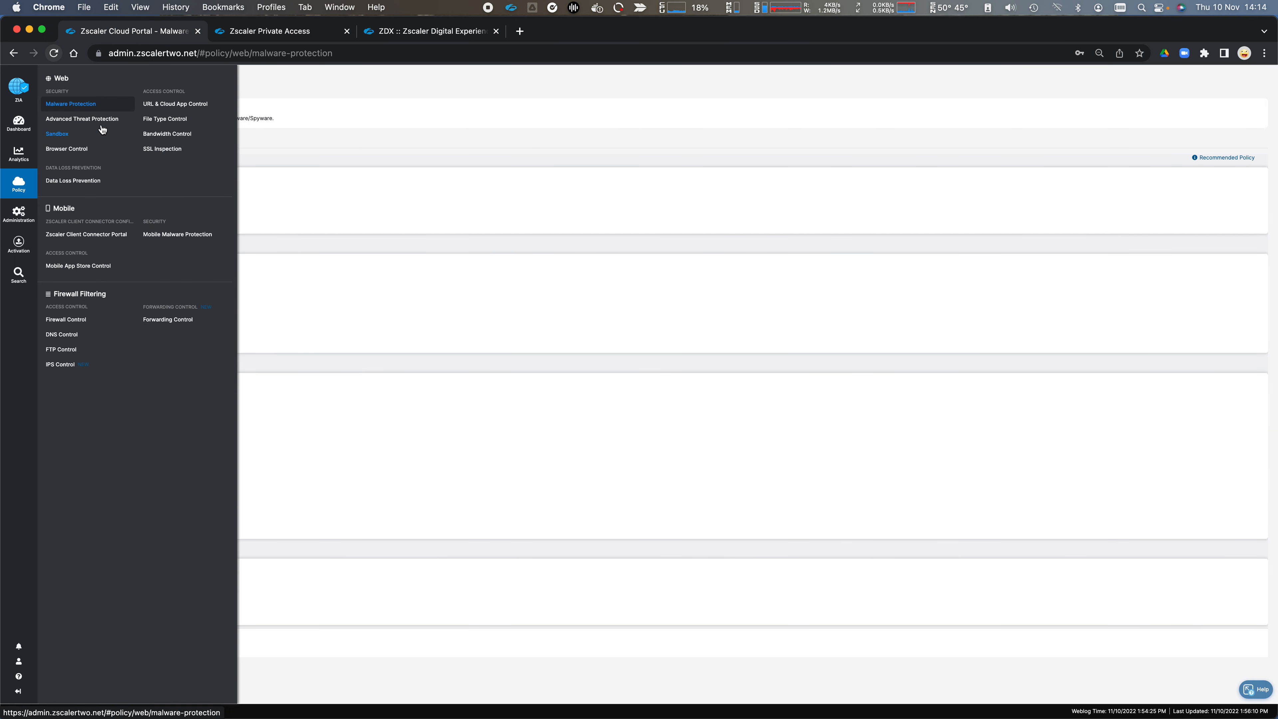
left_click(118, 120)
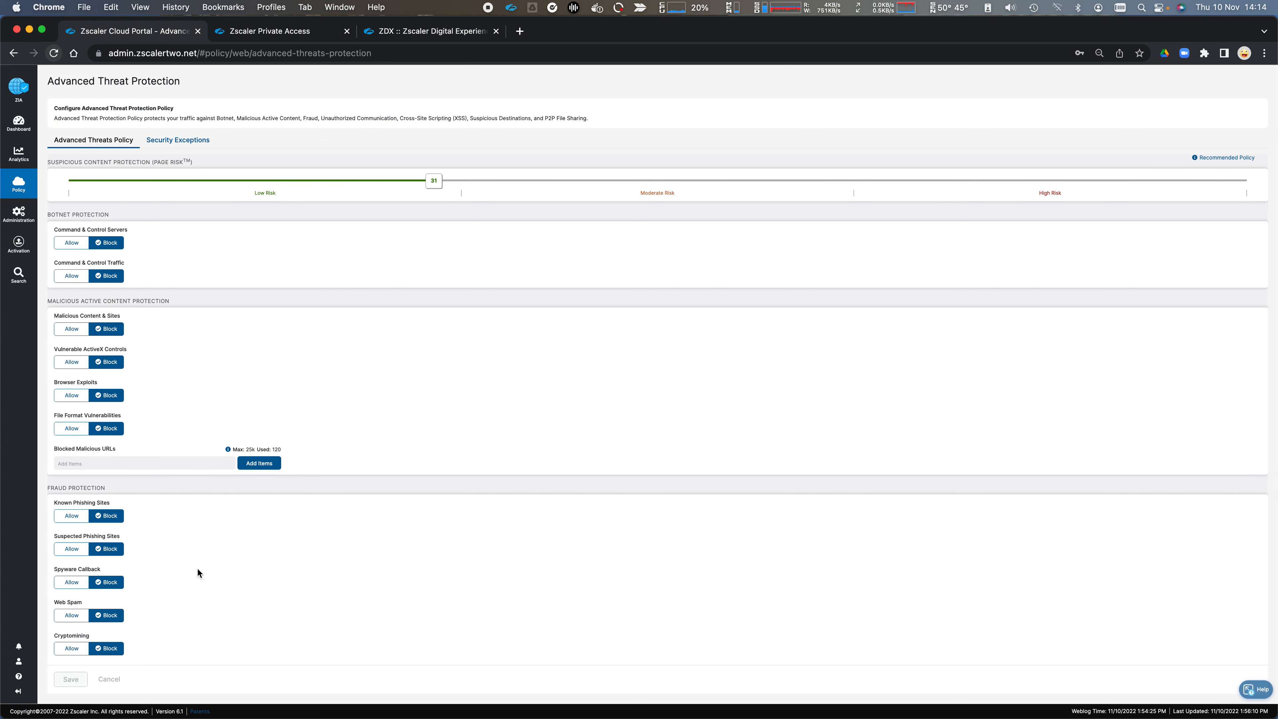
scroll(198, 571, "down", 3)
scroll(221, 594, "down", 4)
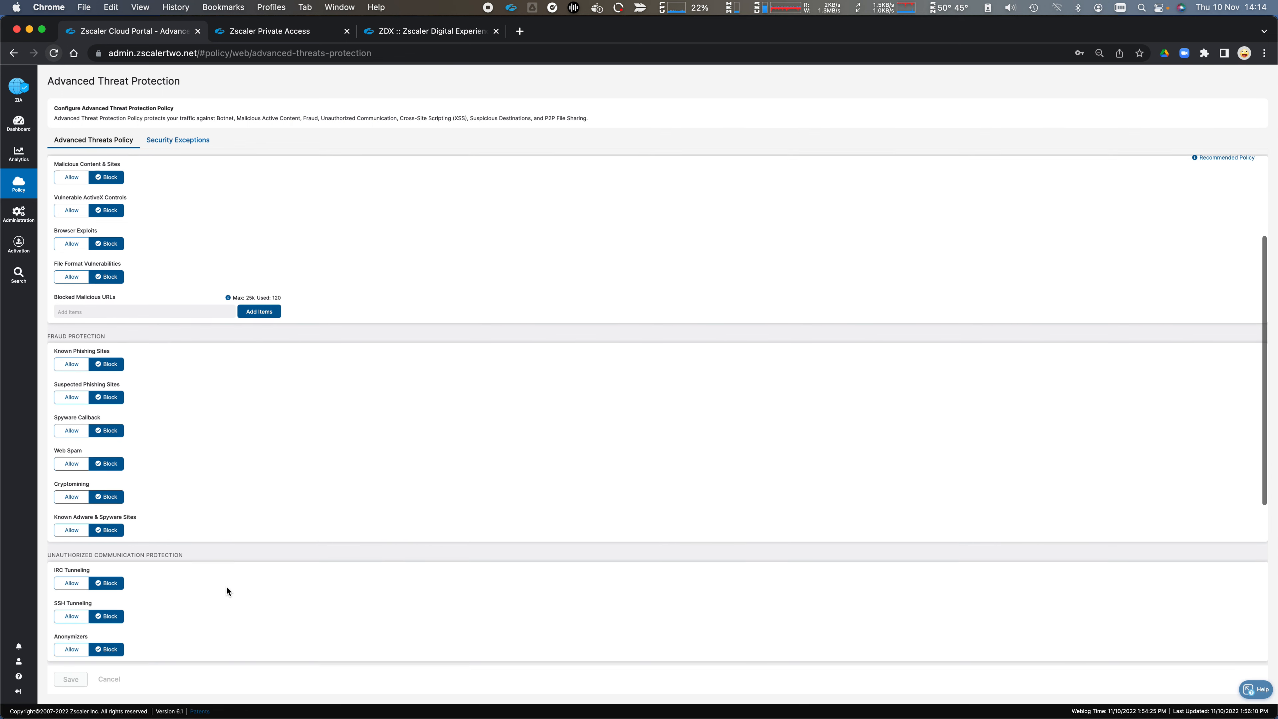
scroll(245, 638, "down", 8)
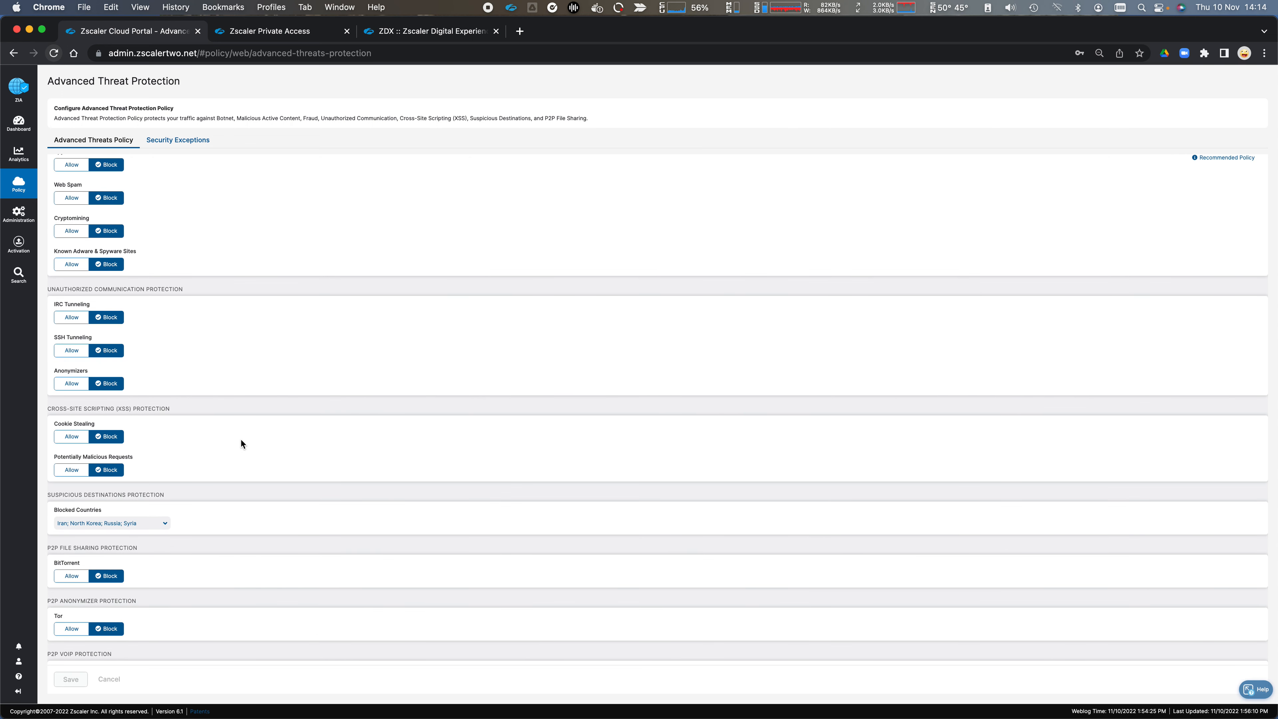
scroll(247, 526, "down", 1)
scroll(246, 525, "down", 1)
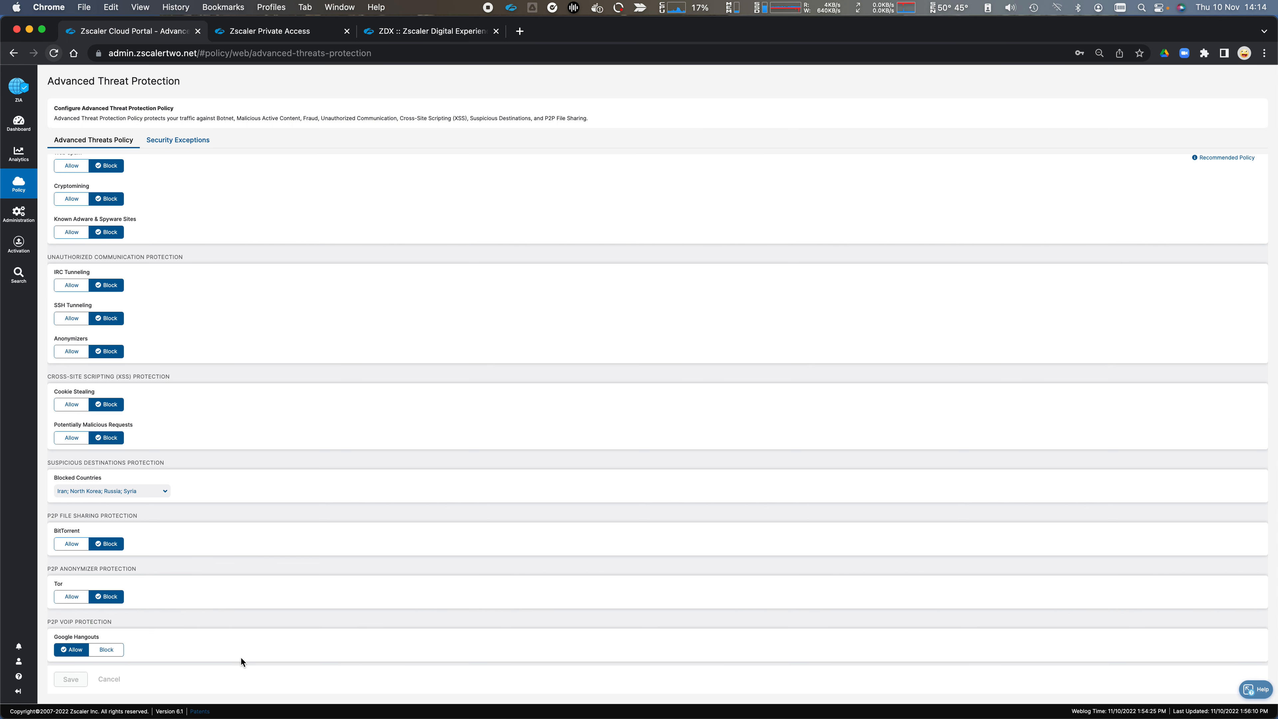
scroll(253, 573, "up", 15)
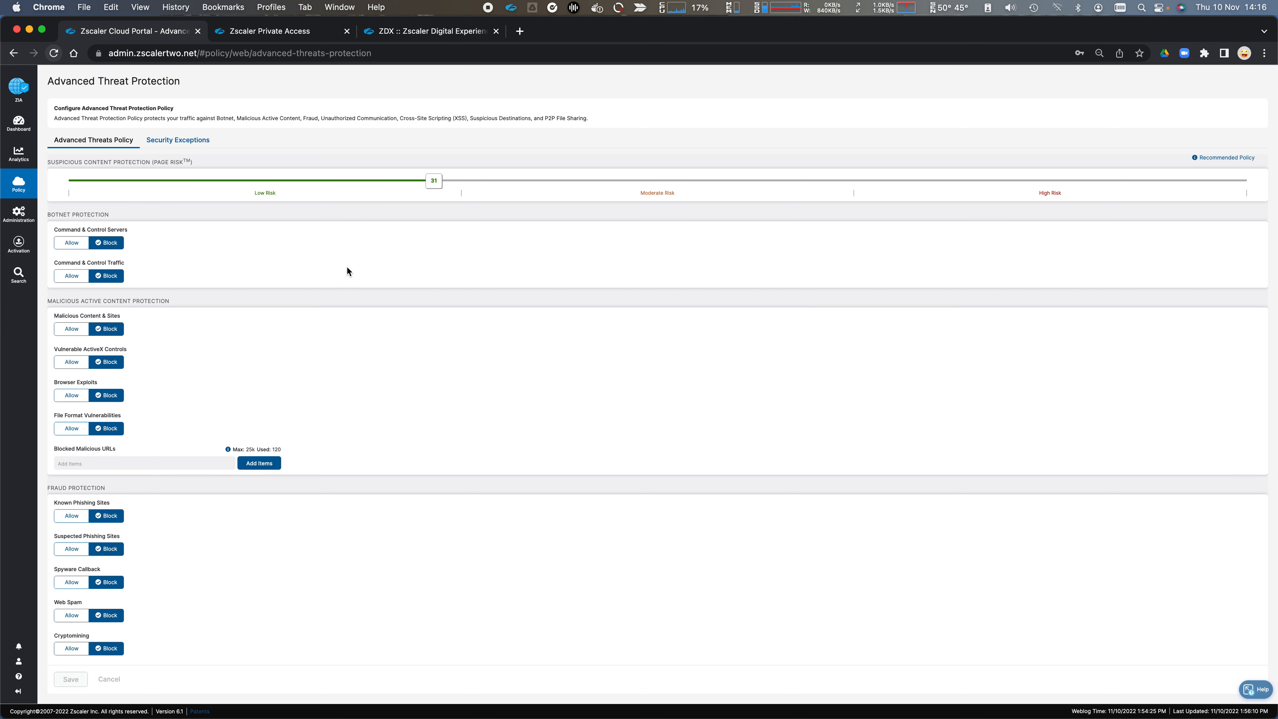
Step: Check the security exceptions of the Advanced Threat Protection policy and of the Malware Protection policy
left_click(188, 142)
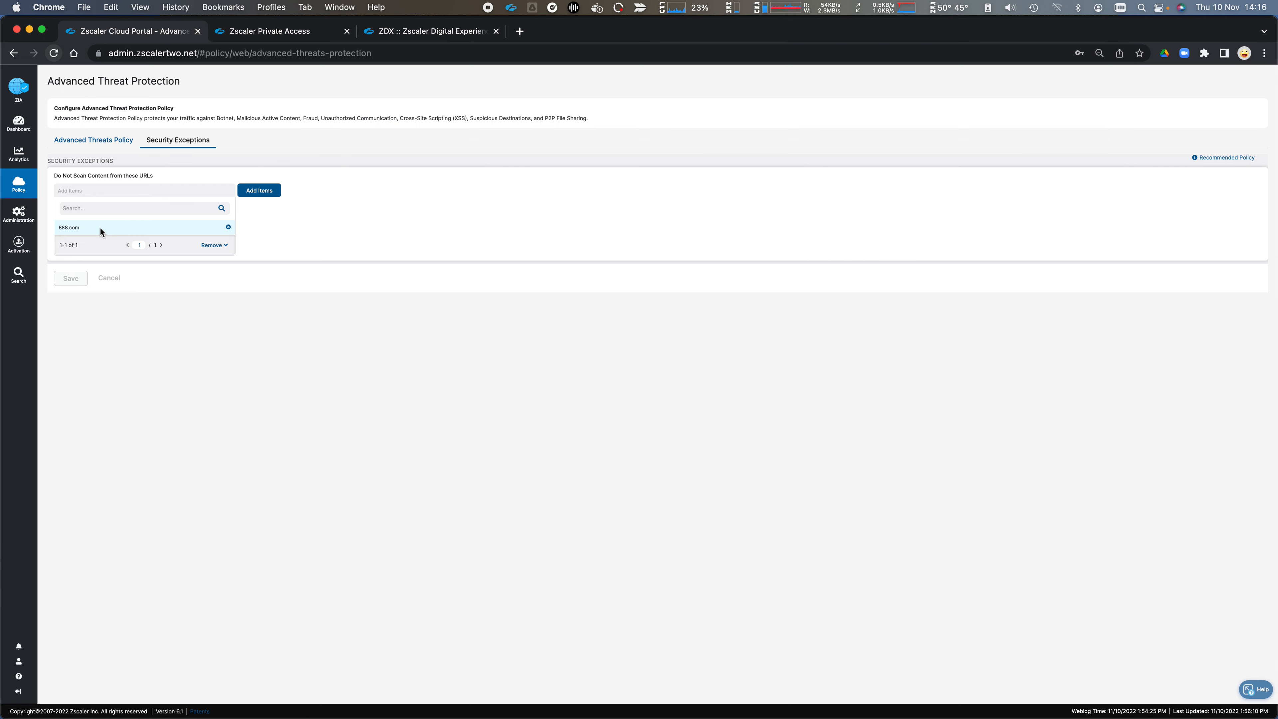
mouse_move(19, 183)
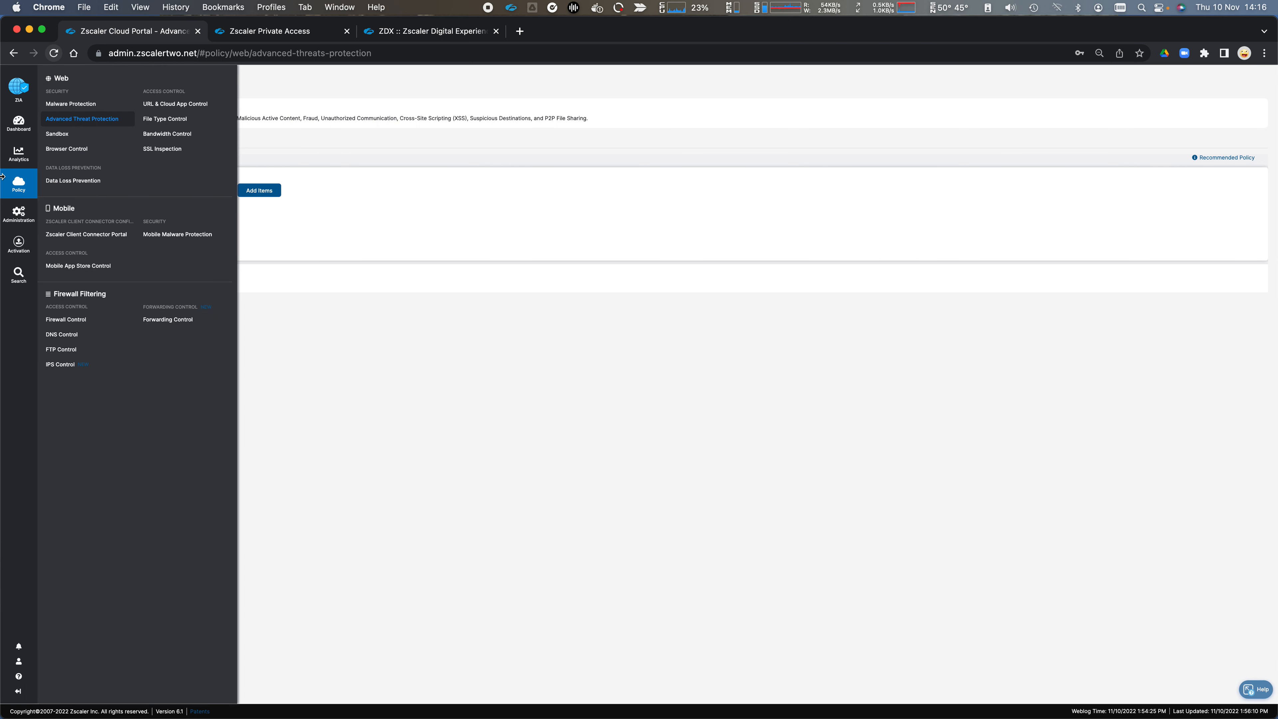
left_click(85, 104)
left_click(158, 143)
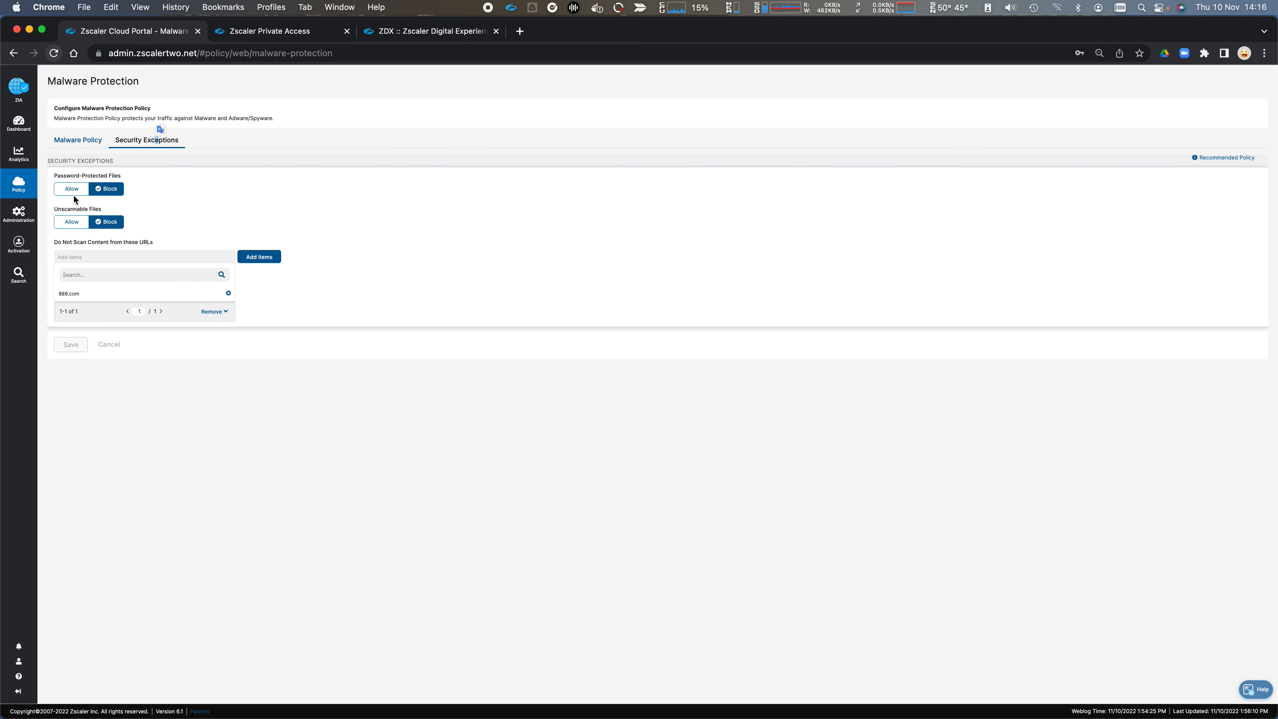
Step: Open the PDF Exception rule in the Sandbox policy and check its sandbox categories and protocols
left_click(20, 197)
left_click(57, 134)
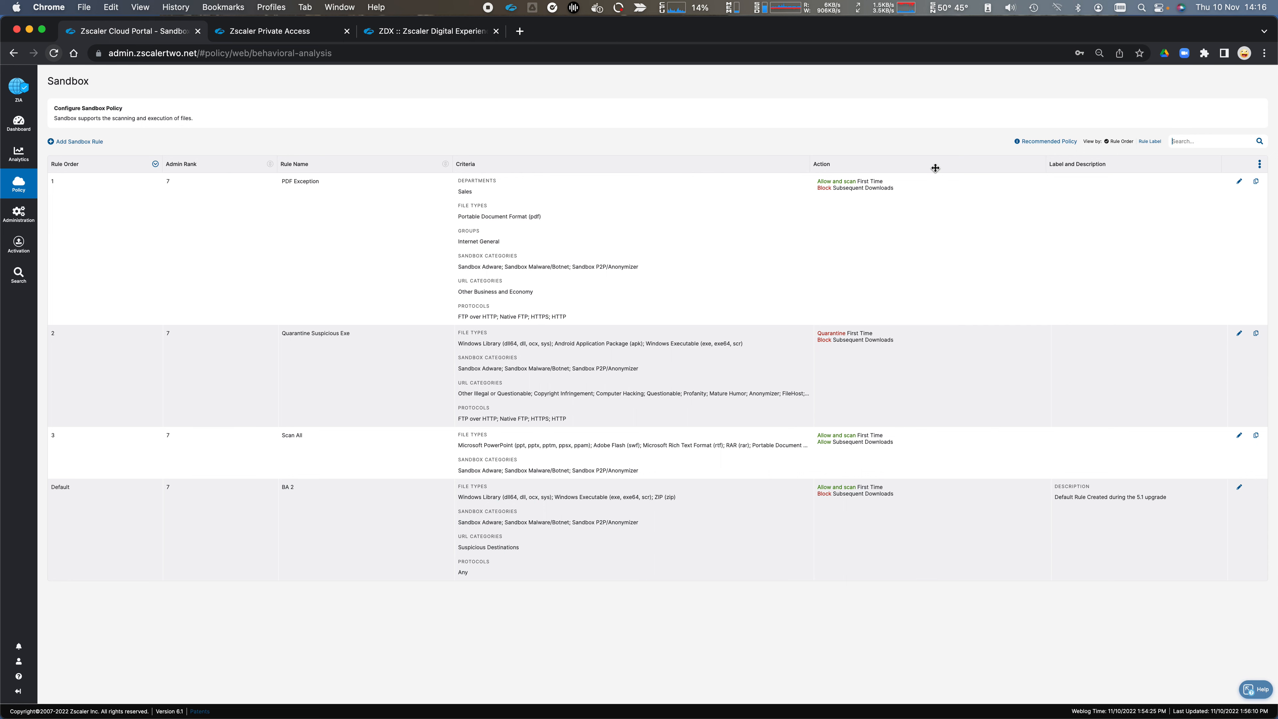
left_click(1239, 182)
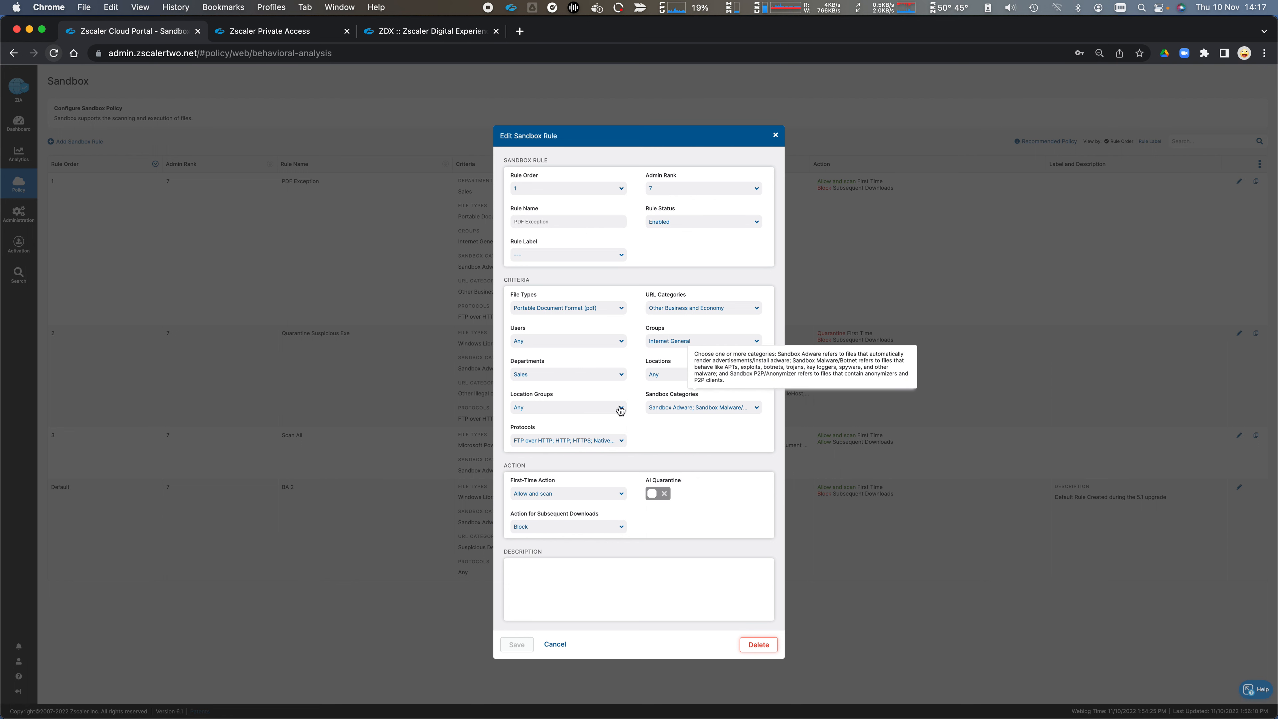
left_click(731, 410)
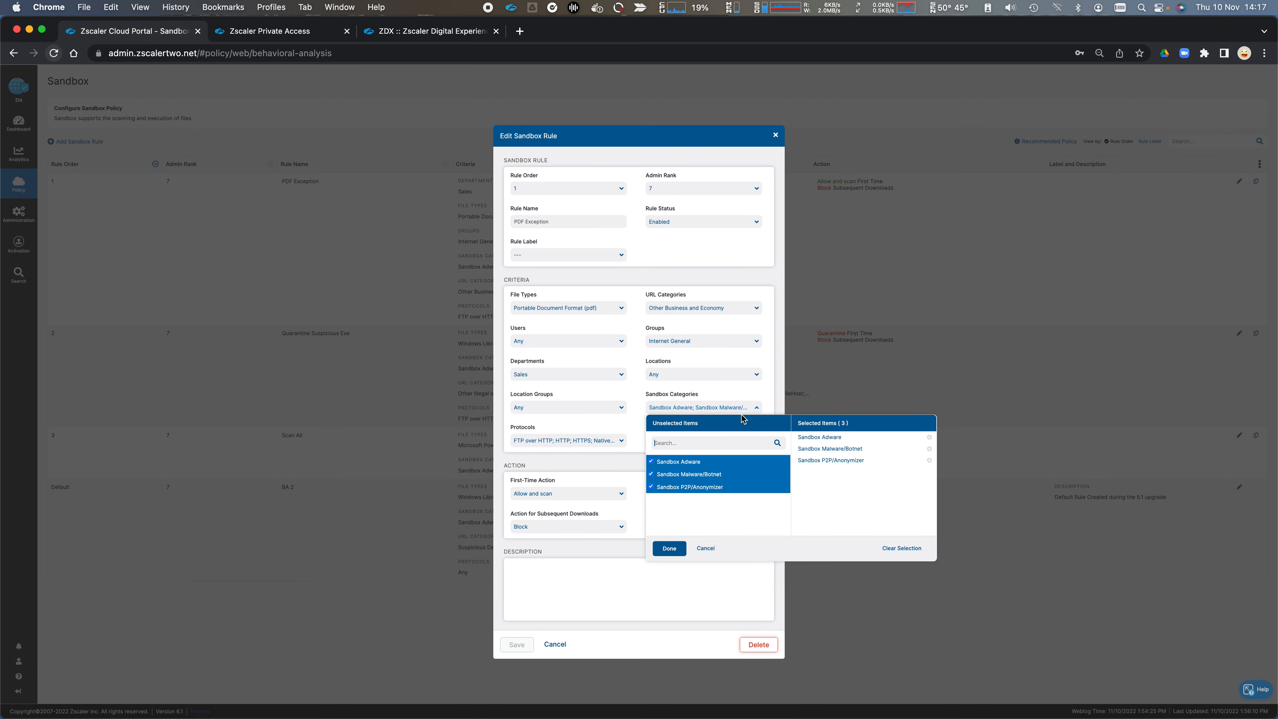
left_click(733, 394)
left_click(616, 442)
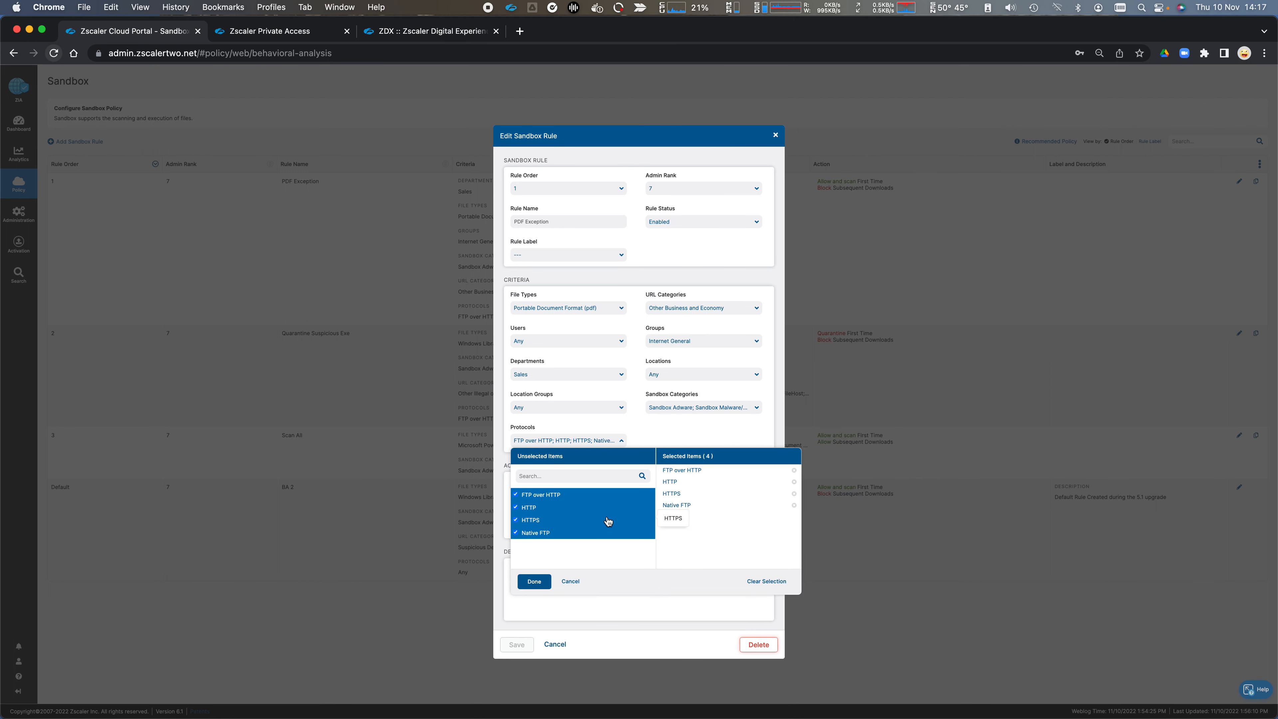
left_click(670, 437)
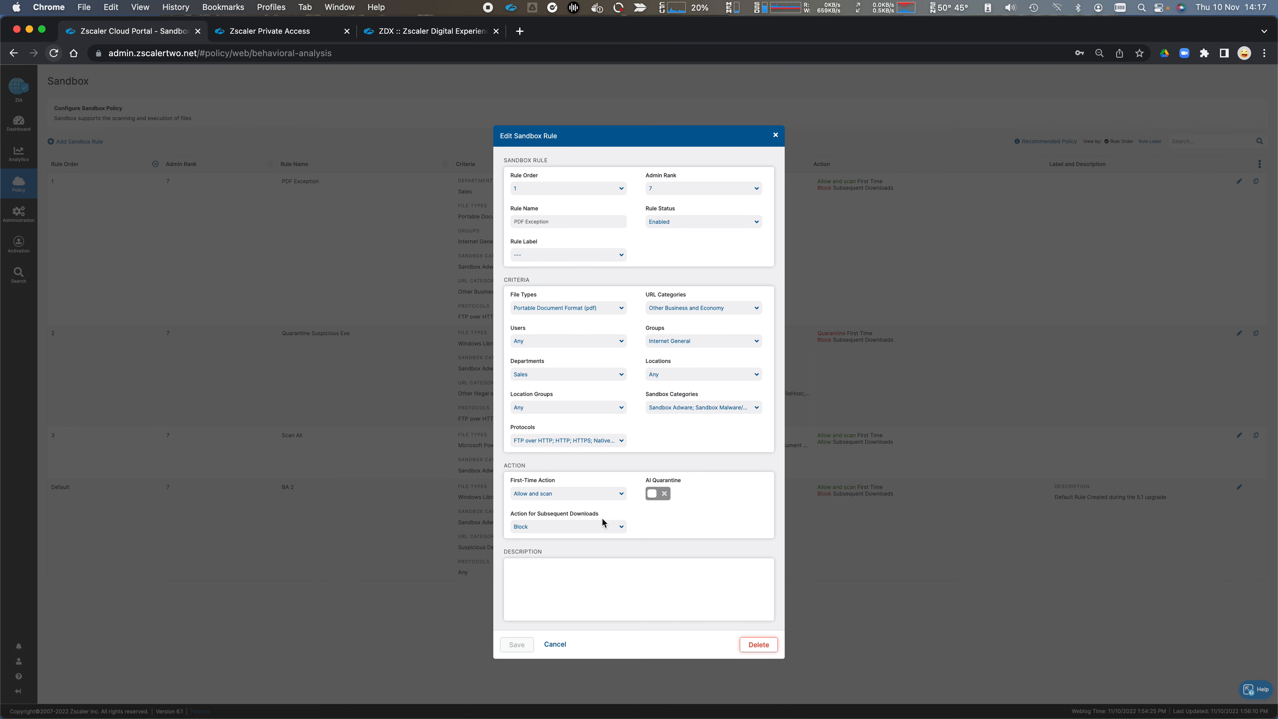
Step: Set the PDF Exception rule's First-Time Action to Quarantine, check the subsequent download actions, and discard the edit
left_click(547, 498)
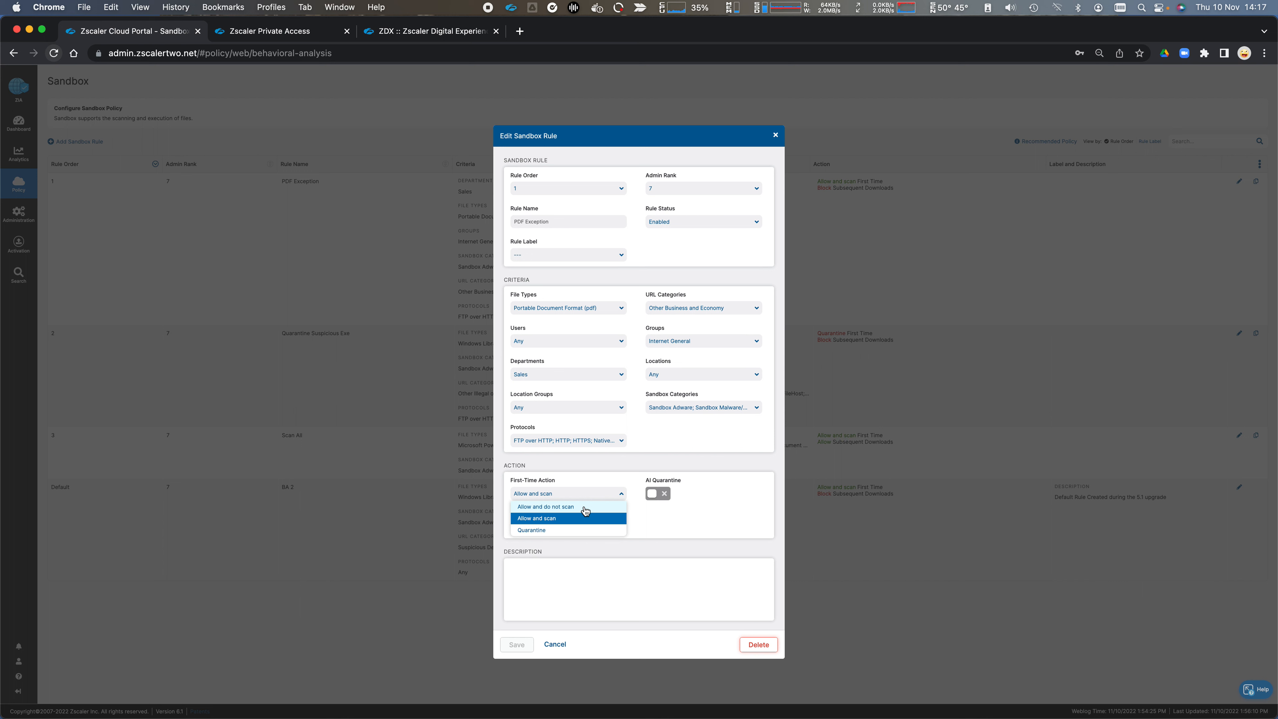
left_click(594, 531)
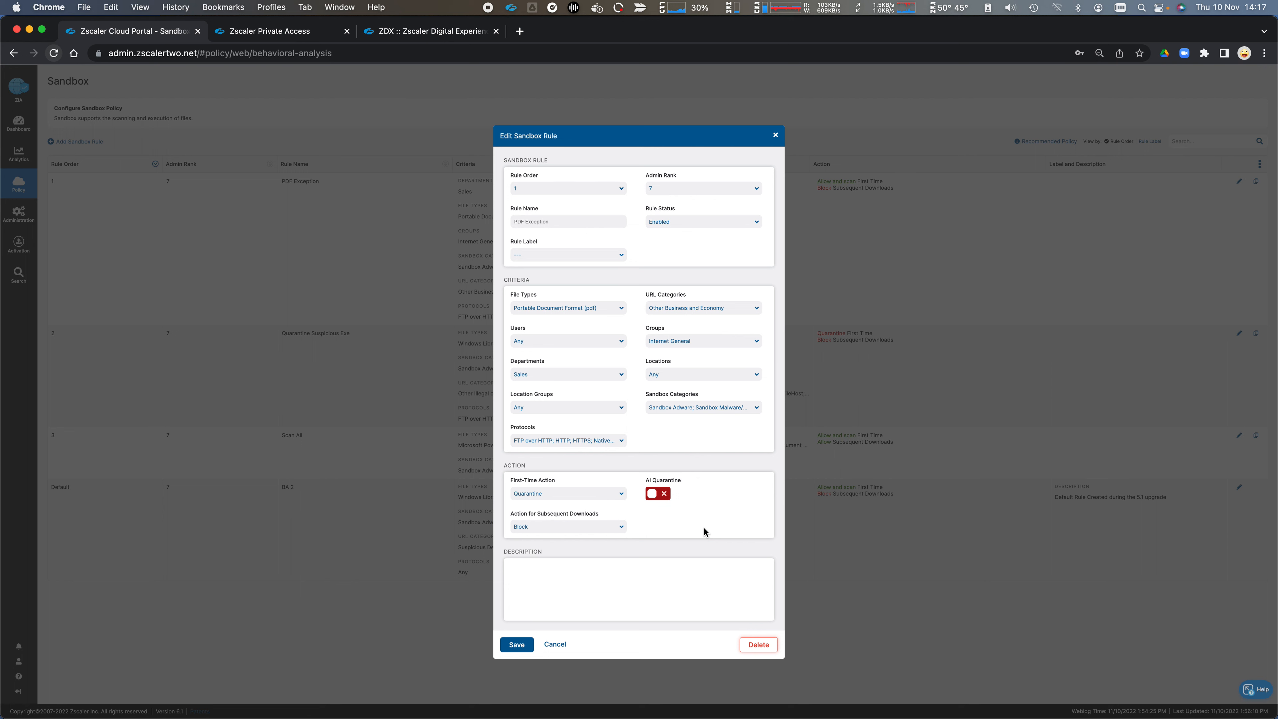
mouse_move(661, 478)
left_click(620, 531)
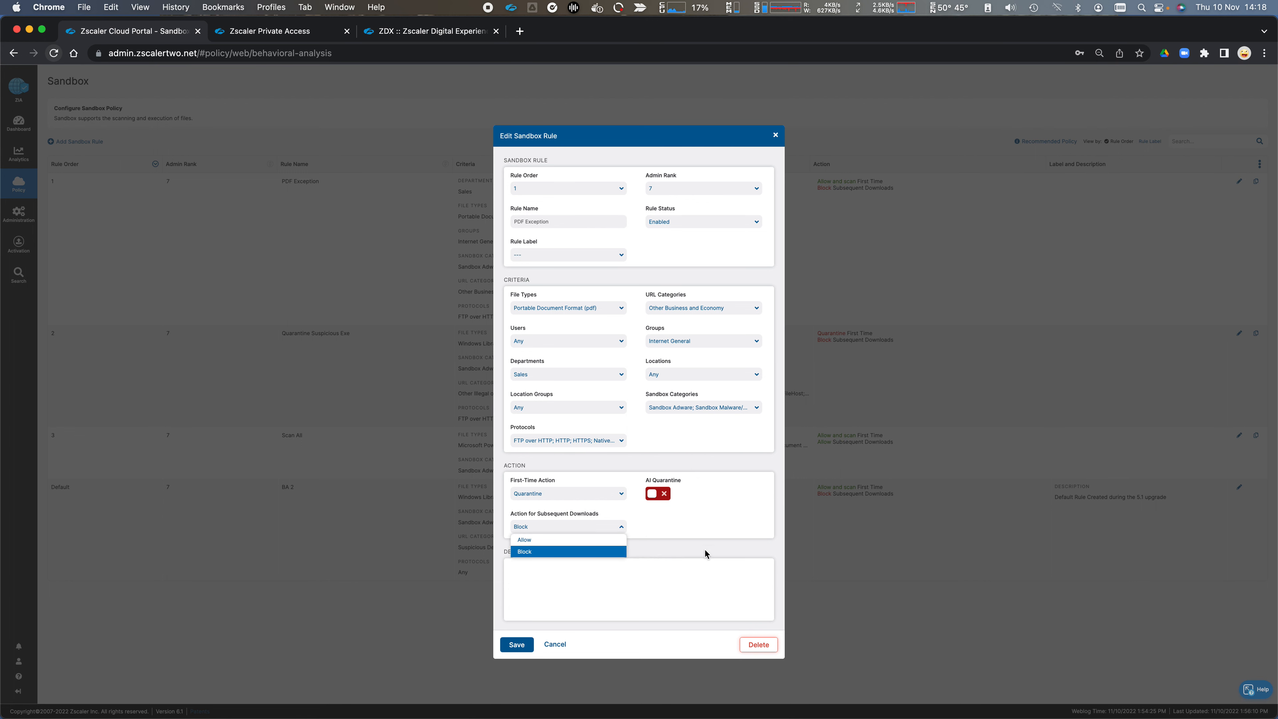
left_click(688, 568)
left_click(556, 645)
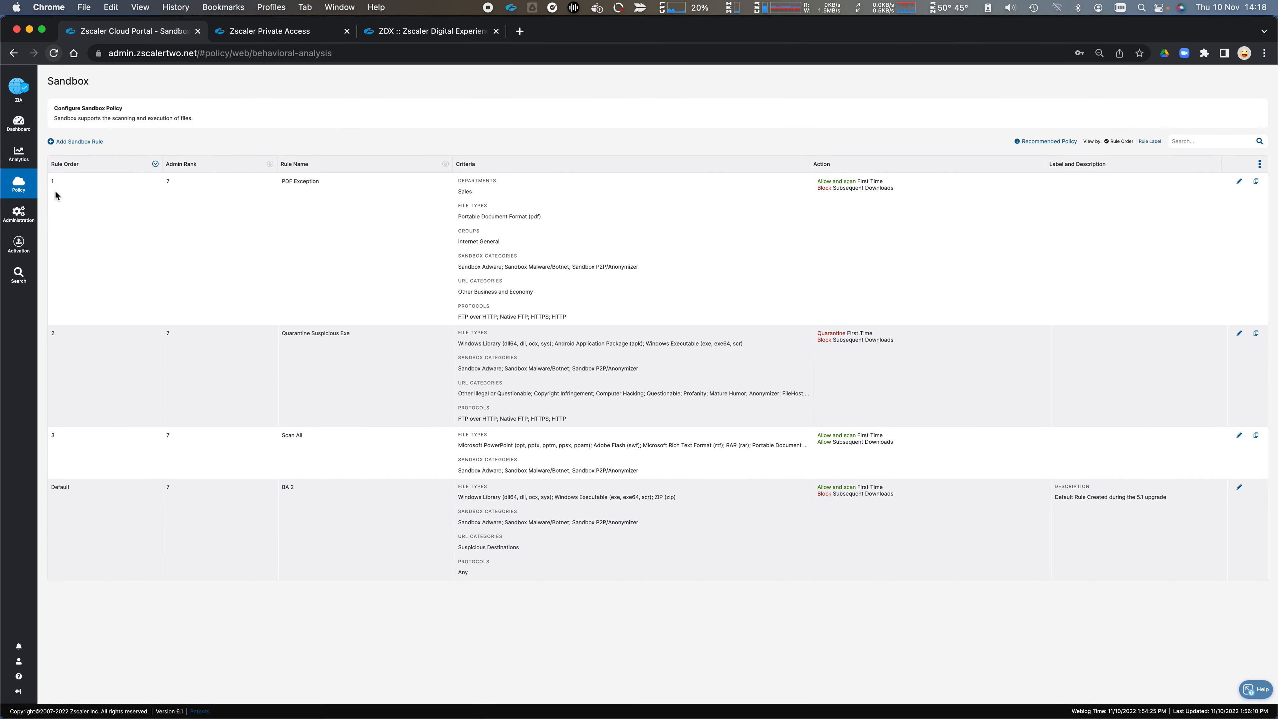
Step: In the Browser Control policy, turn off Allow All Browsers and look through the Microsoft browser versions
left_click(19, 184)
left_click(68, 151)
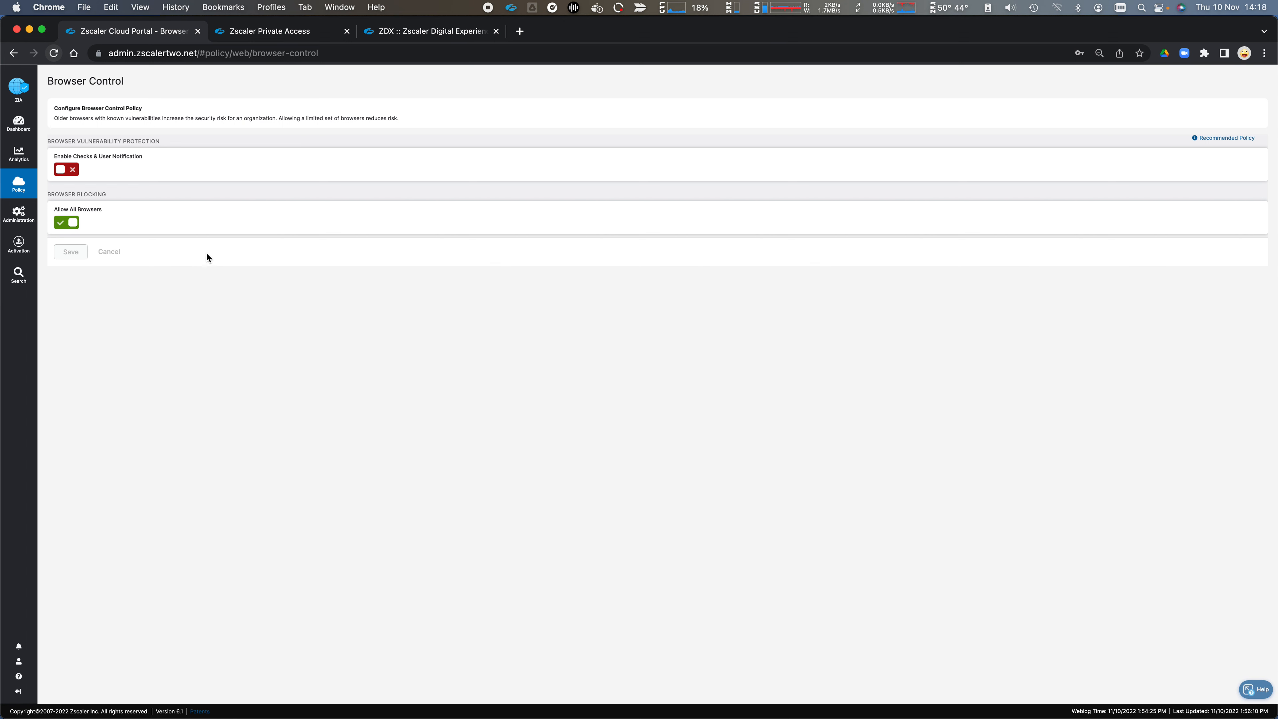
left_click(67, 222)
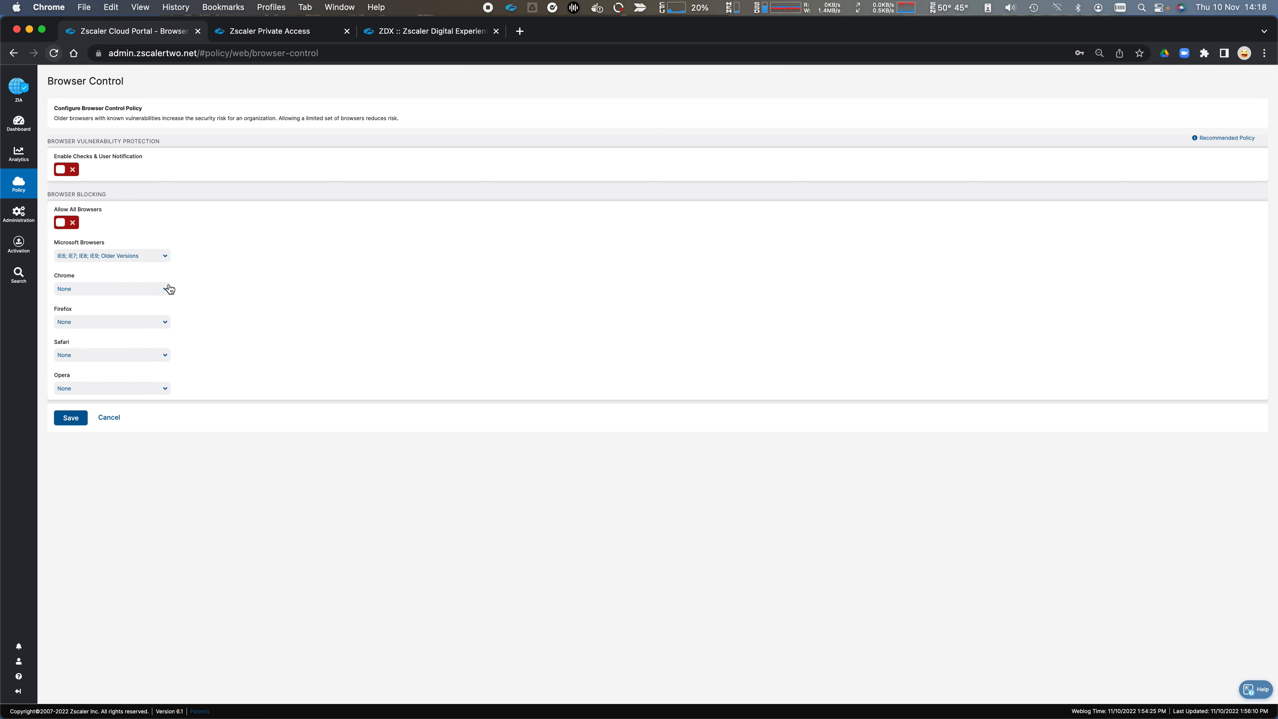
left_click(164, 256)
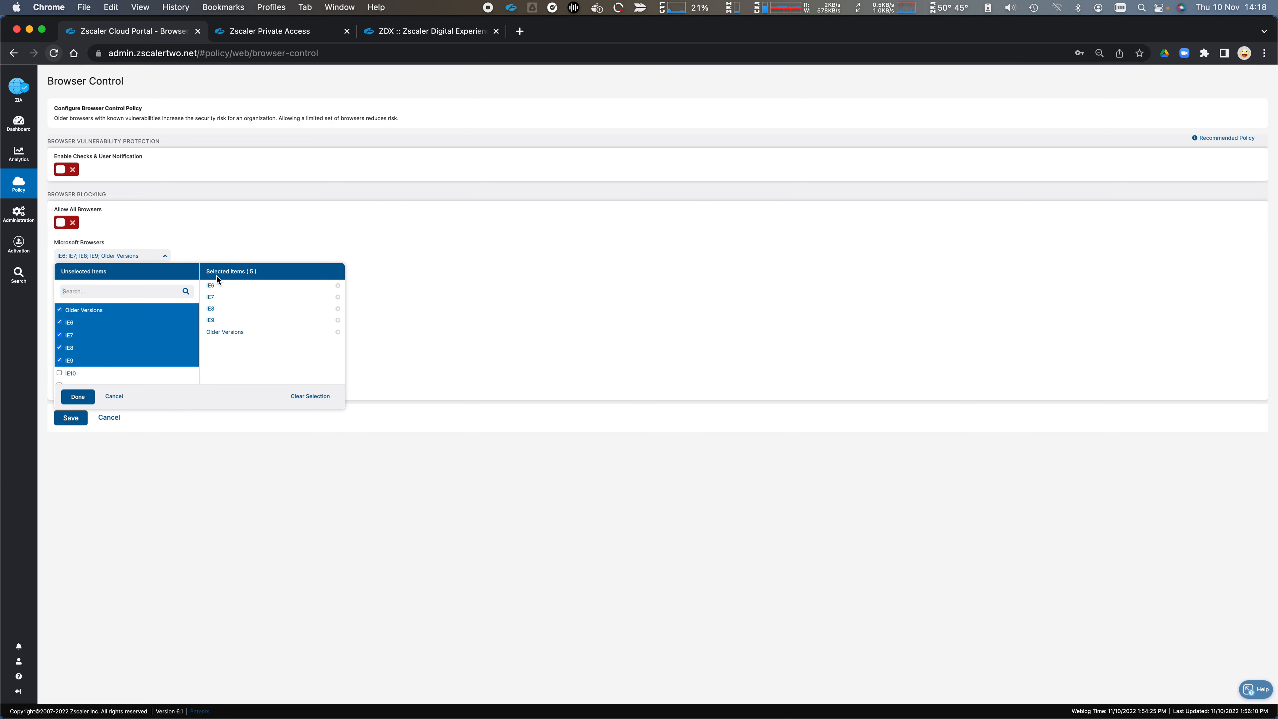
scroll(151, 373, "down", 10)
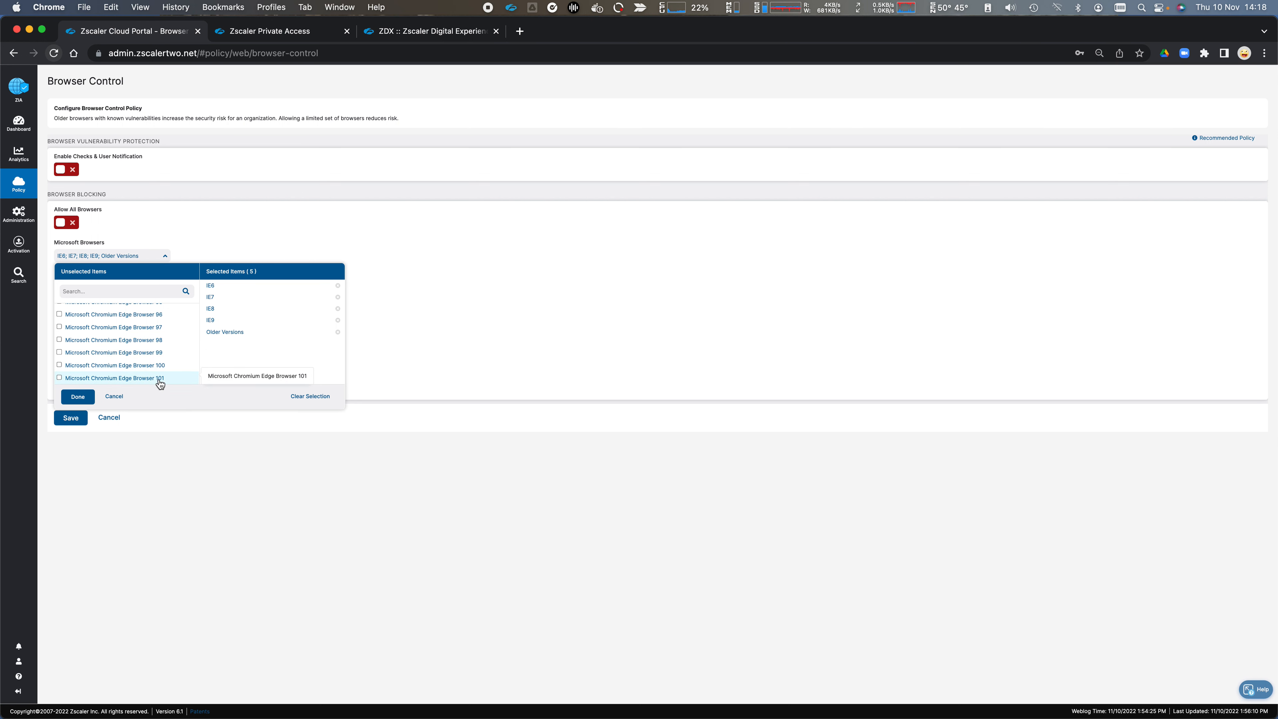
left_click(195, 225)
Step: Look through the Chrome and Firefox versions available for browser blocking without selecting any
left_click(166, 290)
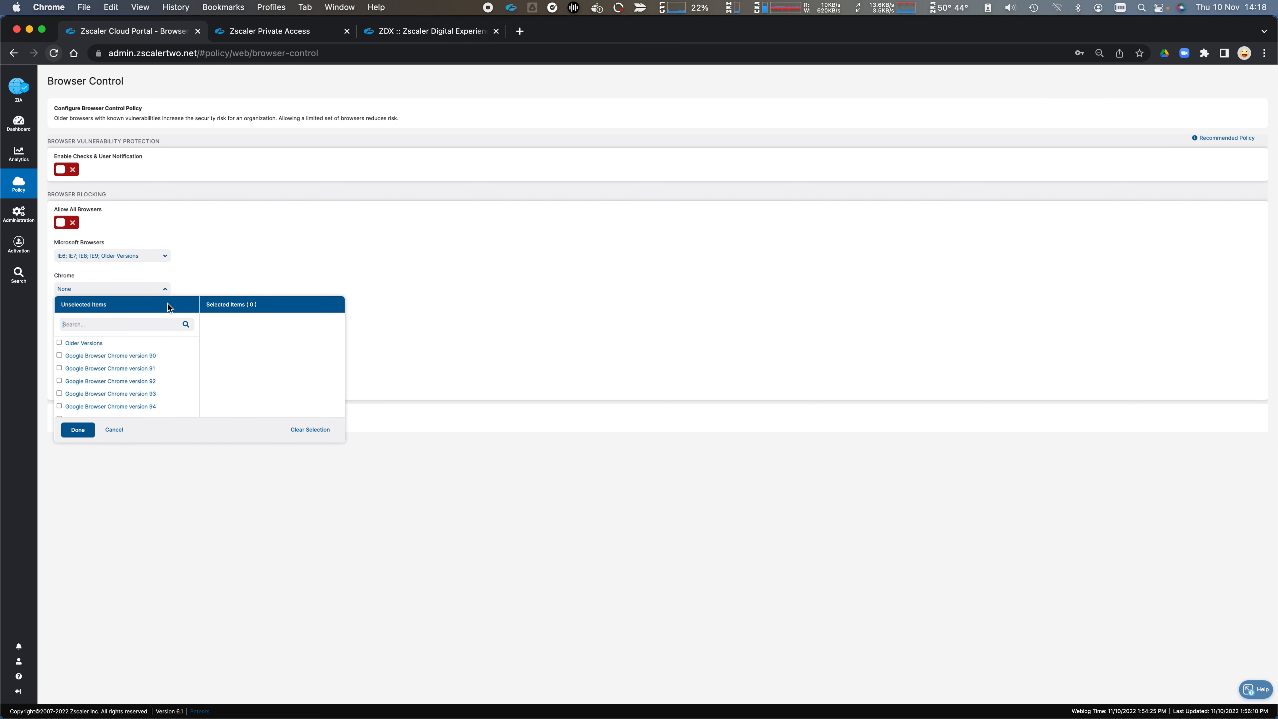
scroll(130, 398, "down", 1)
scroll(151, 372, "up", 1)
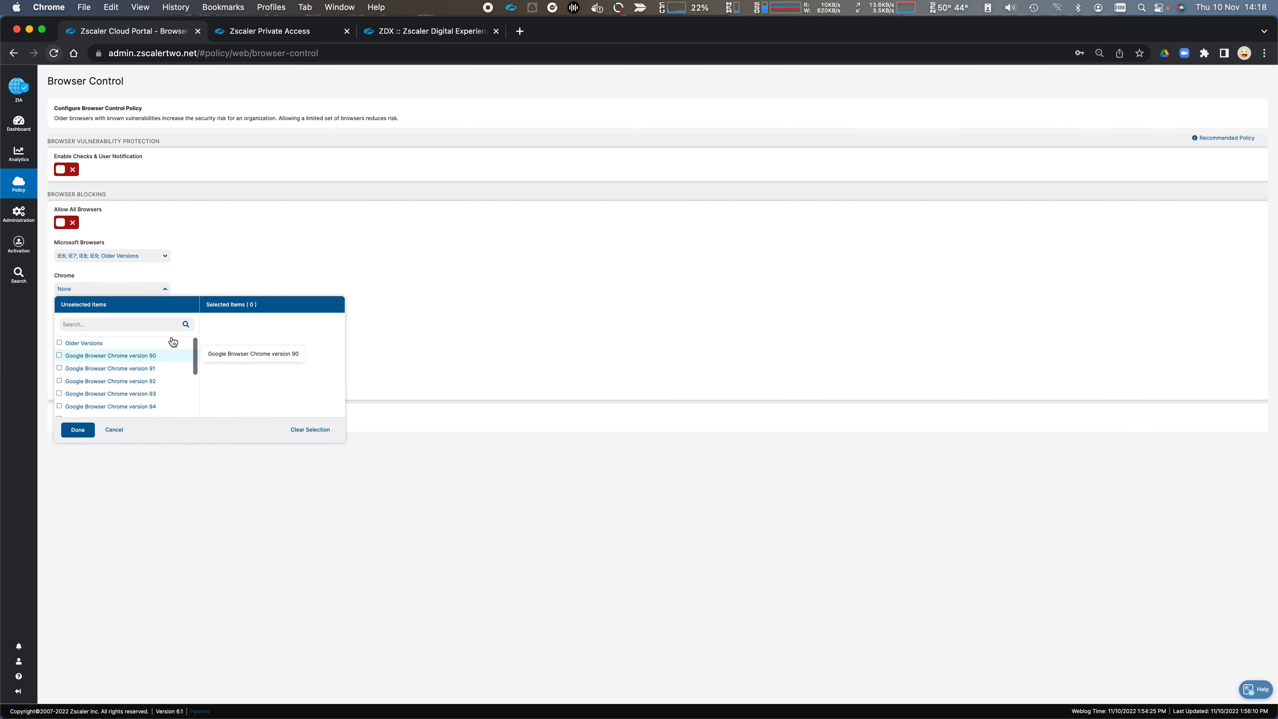
left_click(240, 244)
left_click(164, 322)
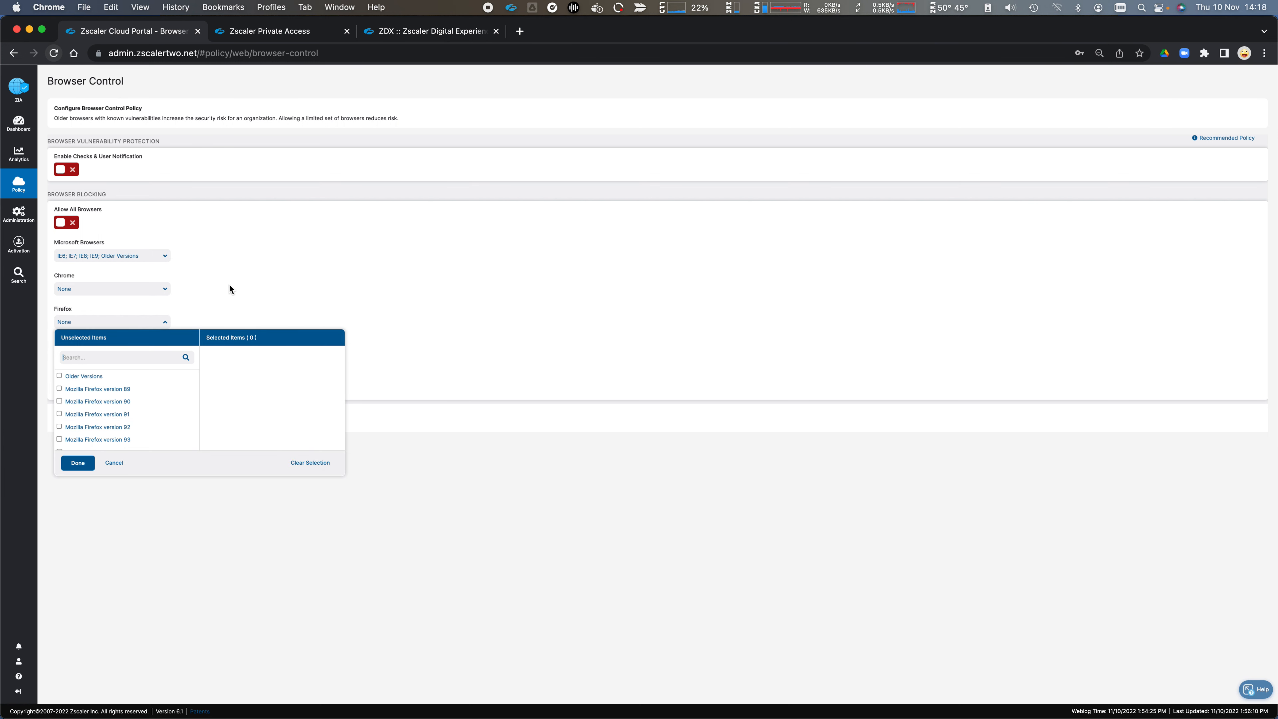
left_click(246, 288)
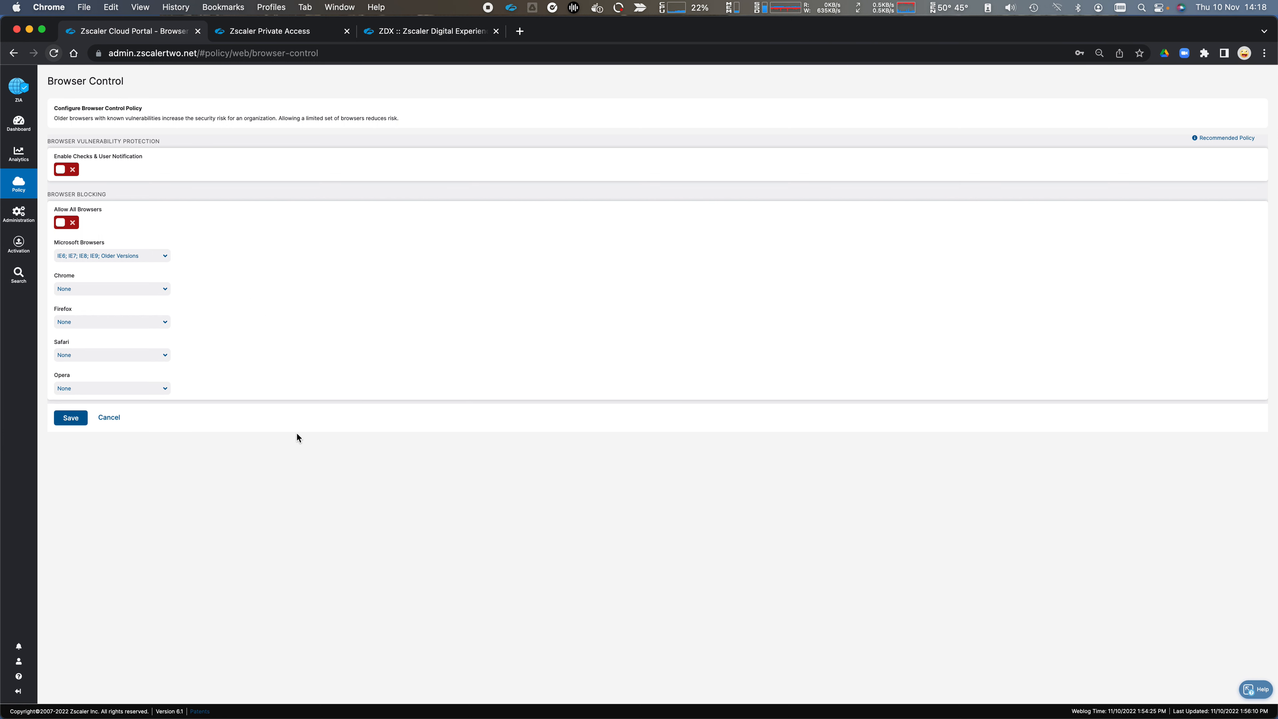
Step: Look through the Safari and Opera versions available for browser blocking without selecting any
left_click(161, 356)
left_click(220, 342)
left_click(165, 392)
scroll(146, 498, "down", 3)
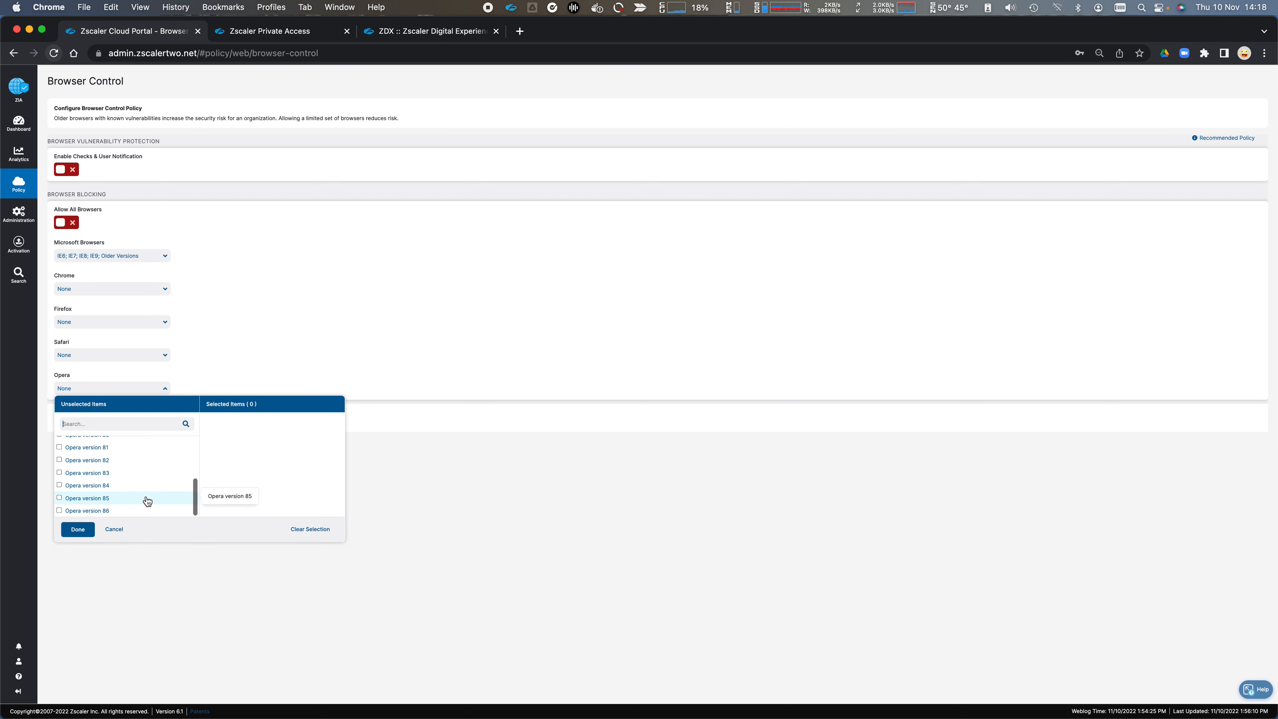
left_click(262, 363)
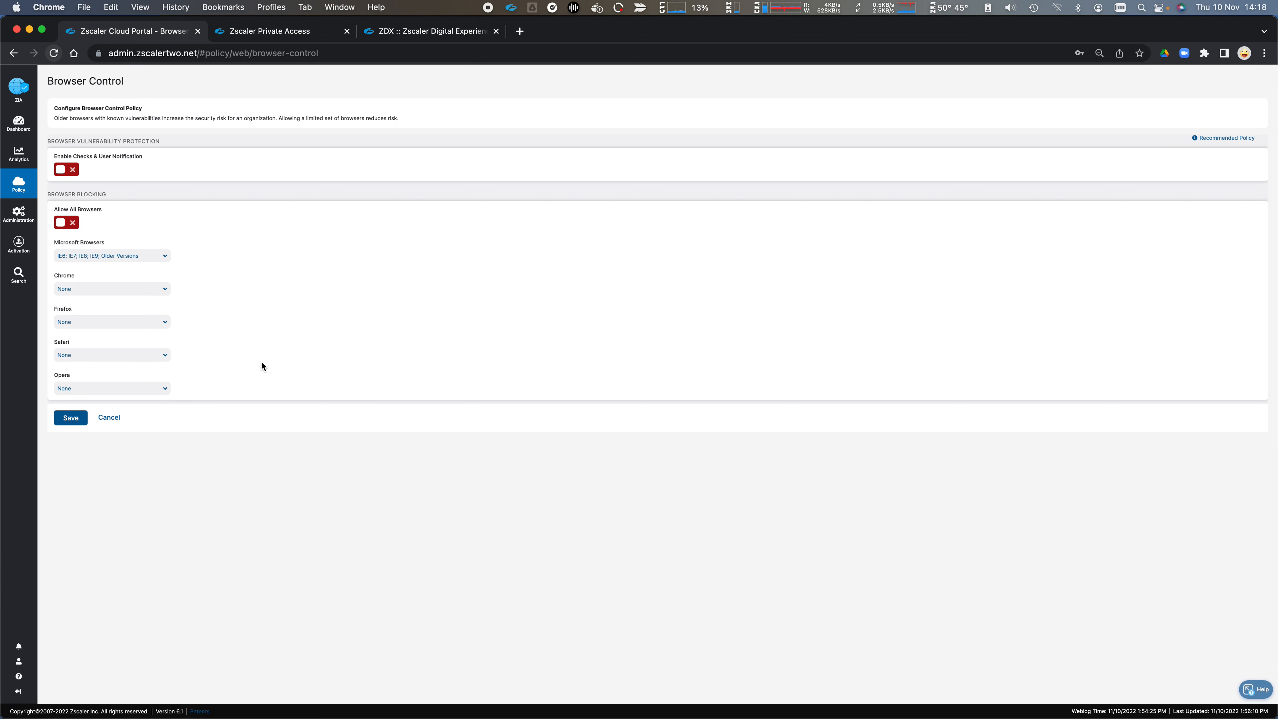
Step: Discard the Browser Control changes and open the Data Loss Prevention policy
left_click(110, 418)
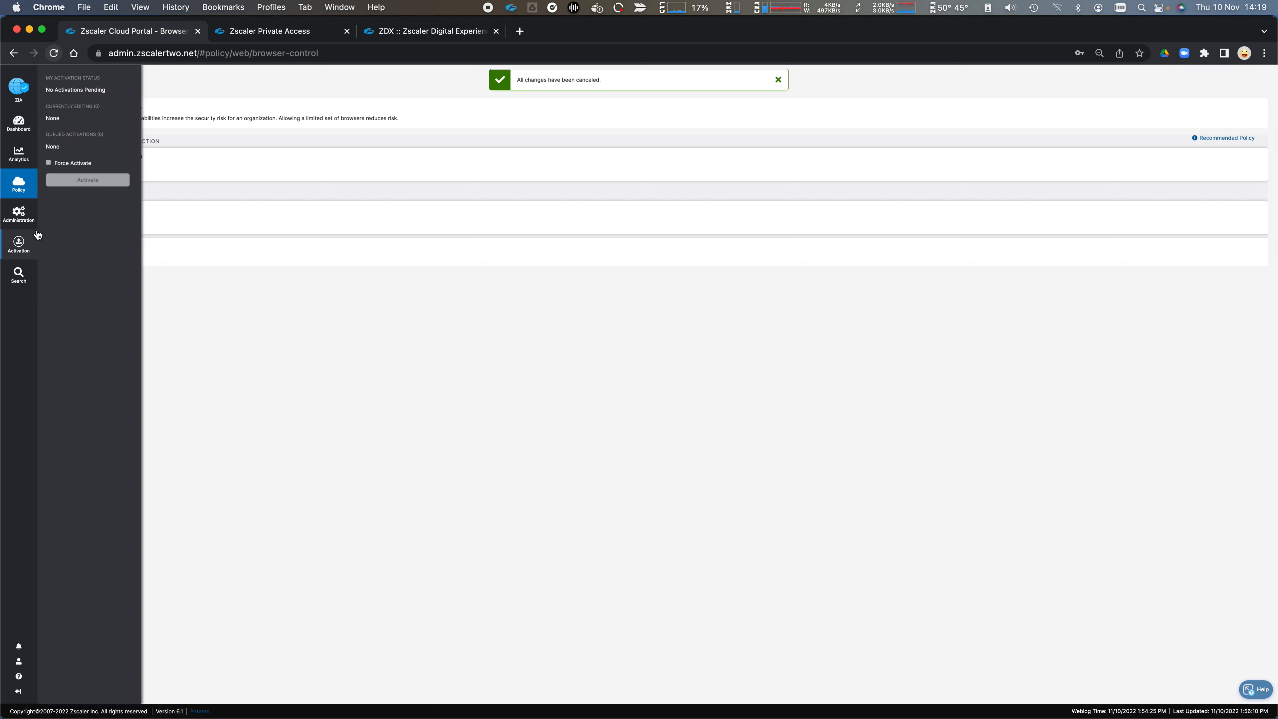
mouse_move(15, 191)
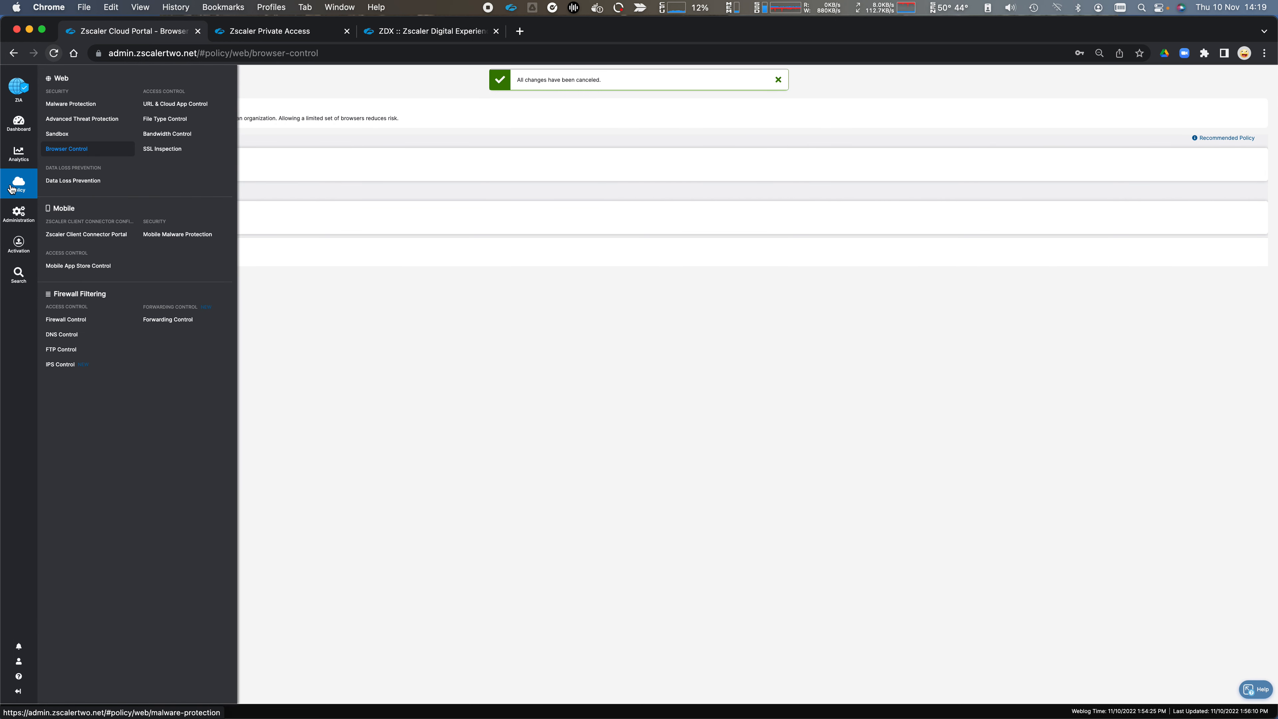
left_click(88, 182)
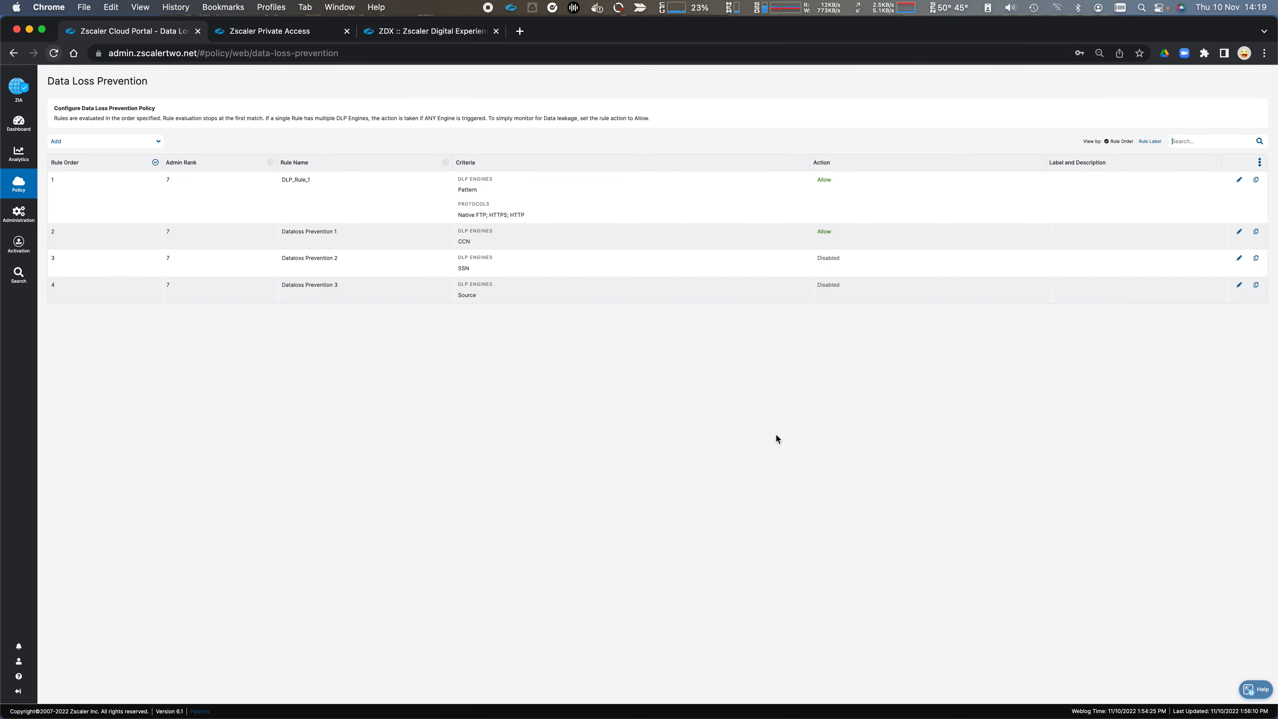
Step: Start a new DLP rule and select PCI as its DLP engine
left_click(156, 145)
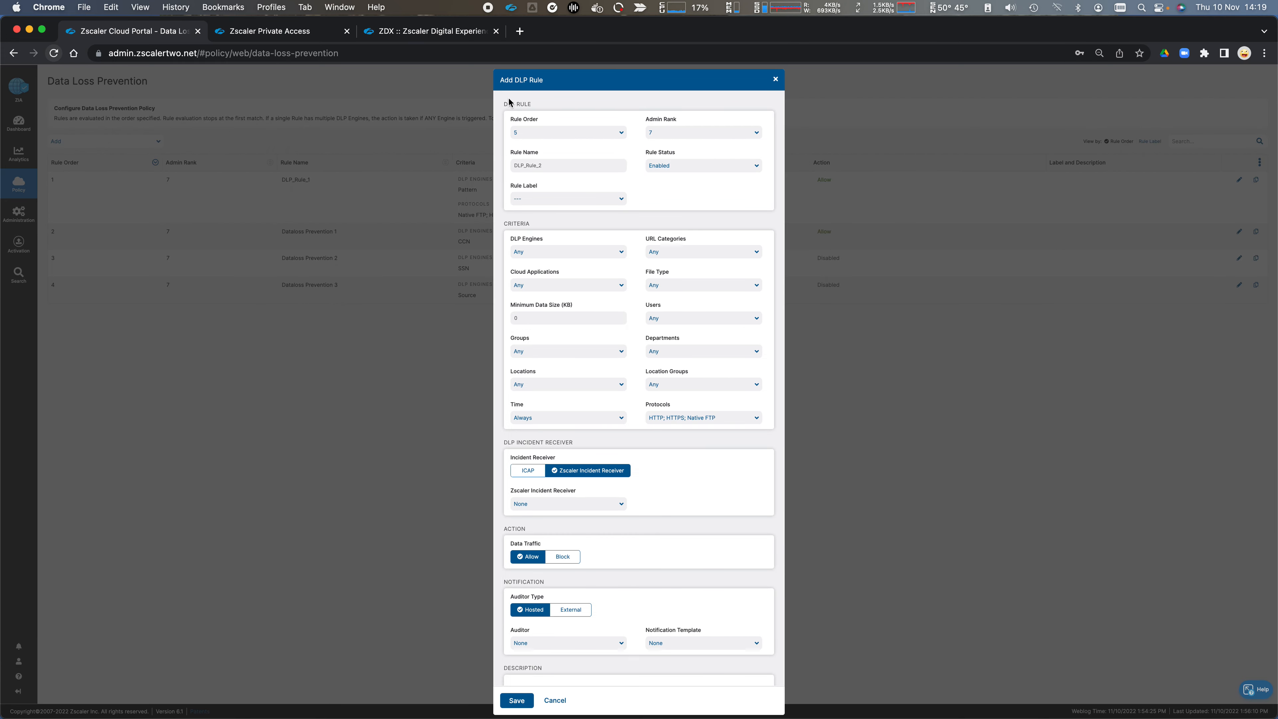
left_click(620, 256)
scroll(525, 338, "down", 2)
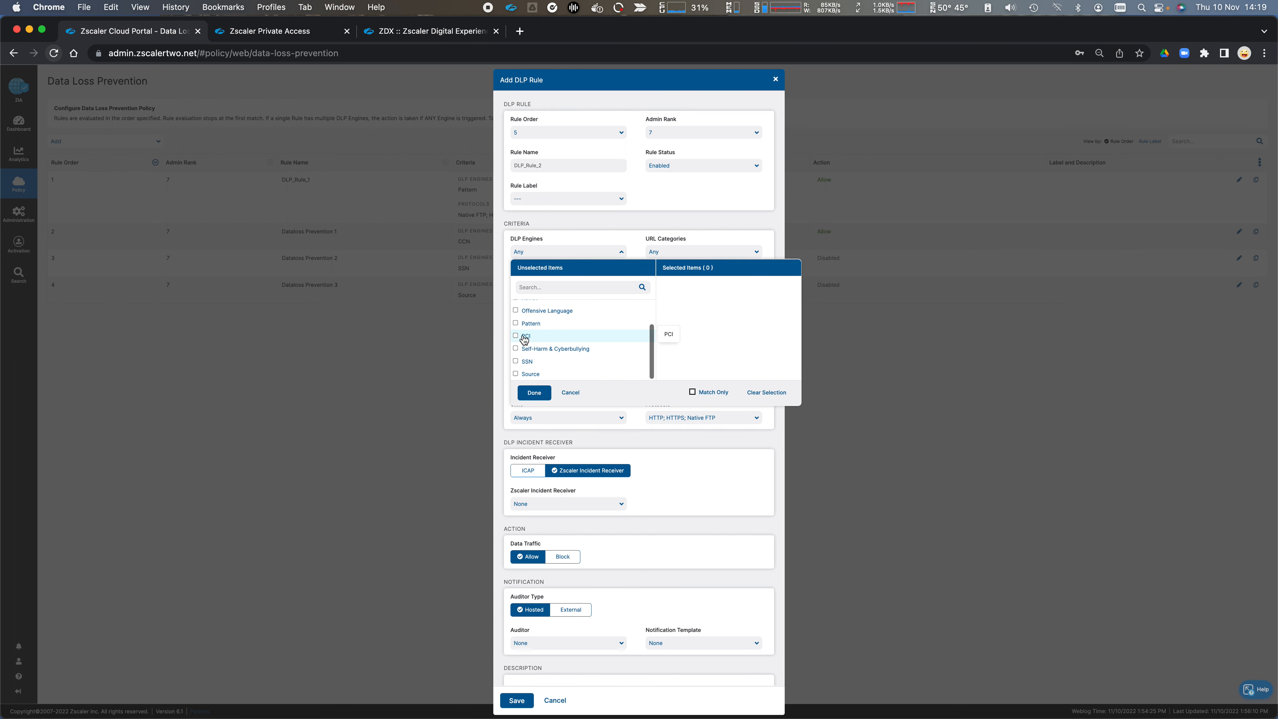
left_click(526, 336)
left_click(606, 233)
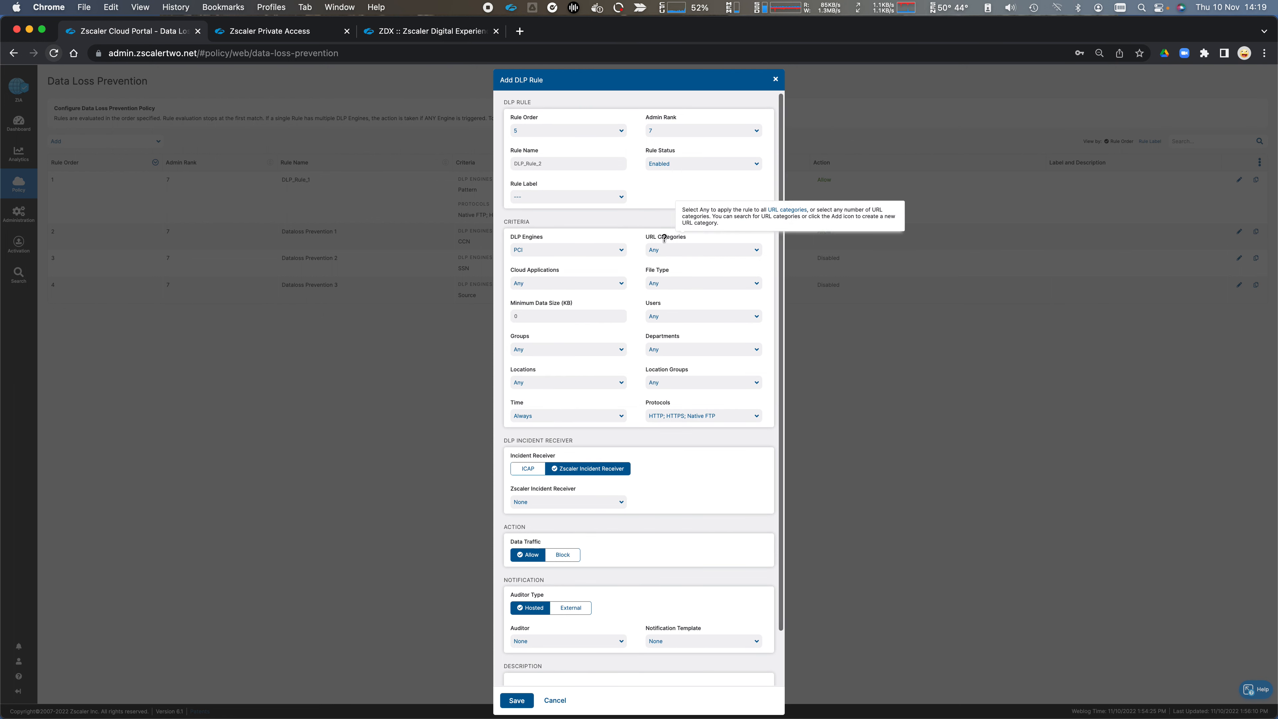
Step: Look through the URL categories, cloud applications and minimum data size criteria of the new DLP rule
left_click(709, 253)
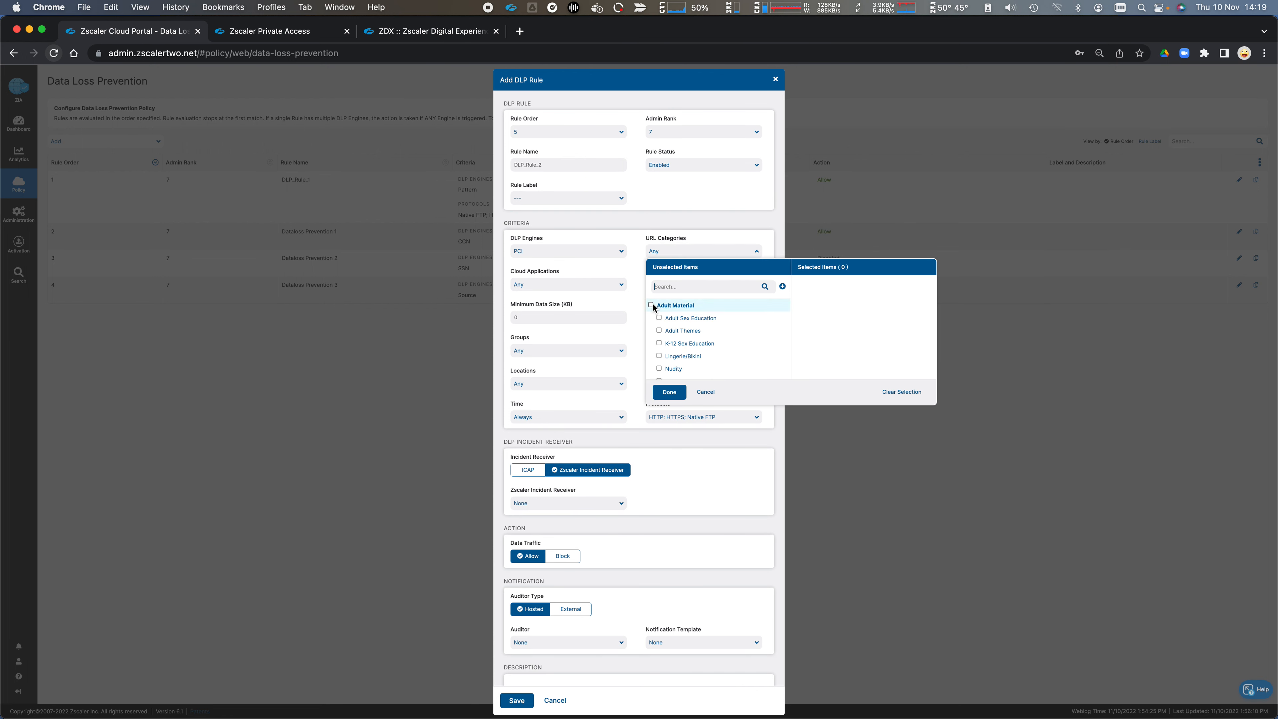
left_click(606, 274)
left_click(589, 290)
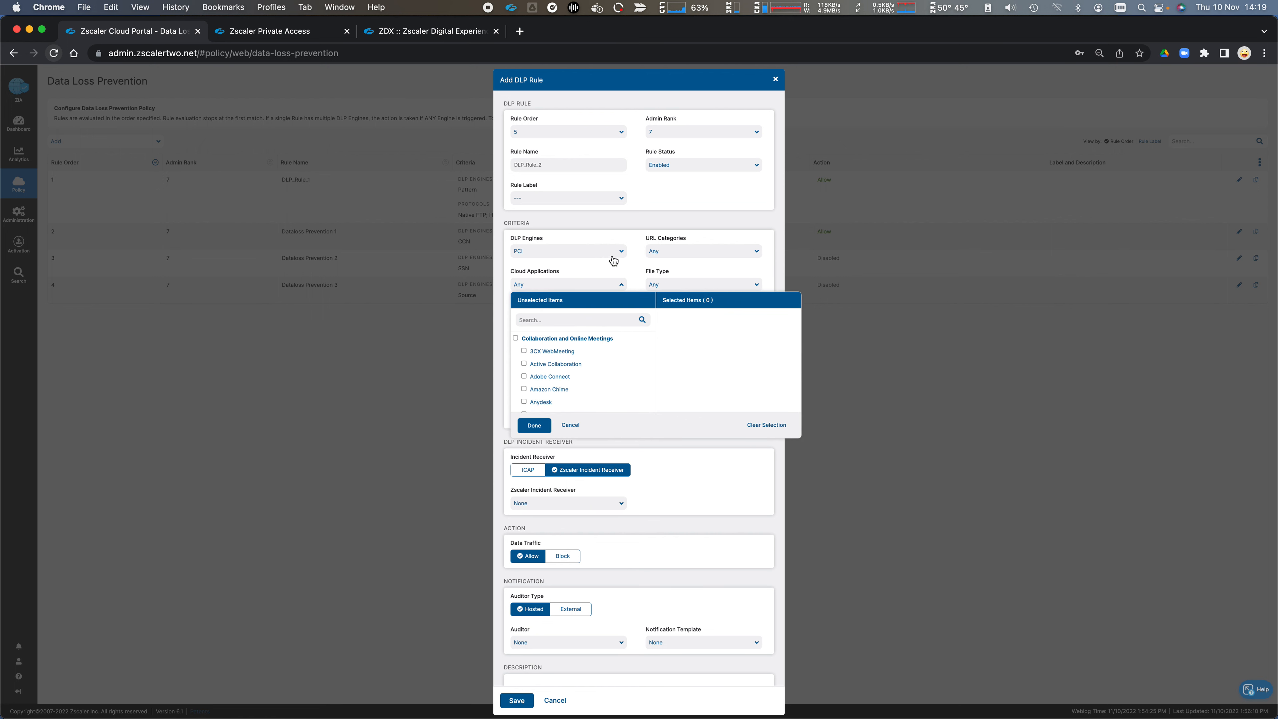
left_click(621, 281)
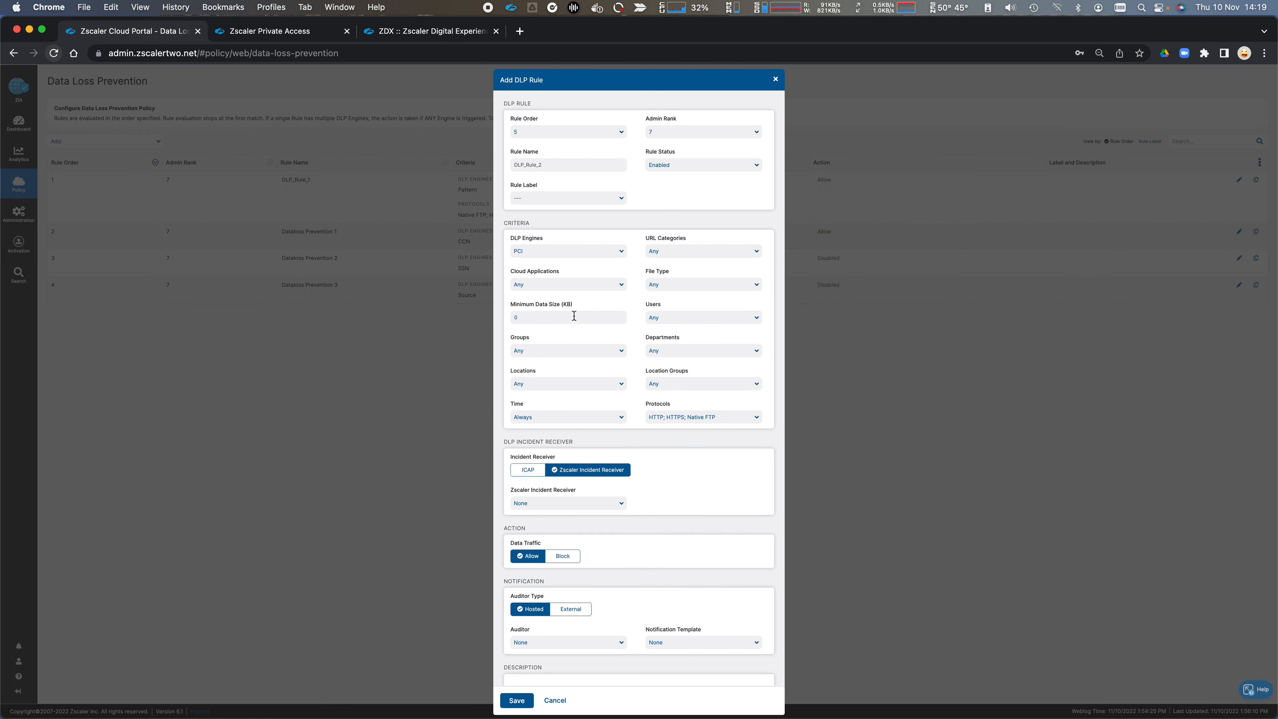
left_click(543, 322)
Step: Check the Zscaler Incident Receiver and hosted Auditor choices available for the new DLP rule
scroll(720, 469, "down", 3)
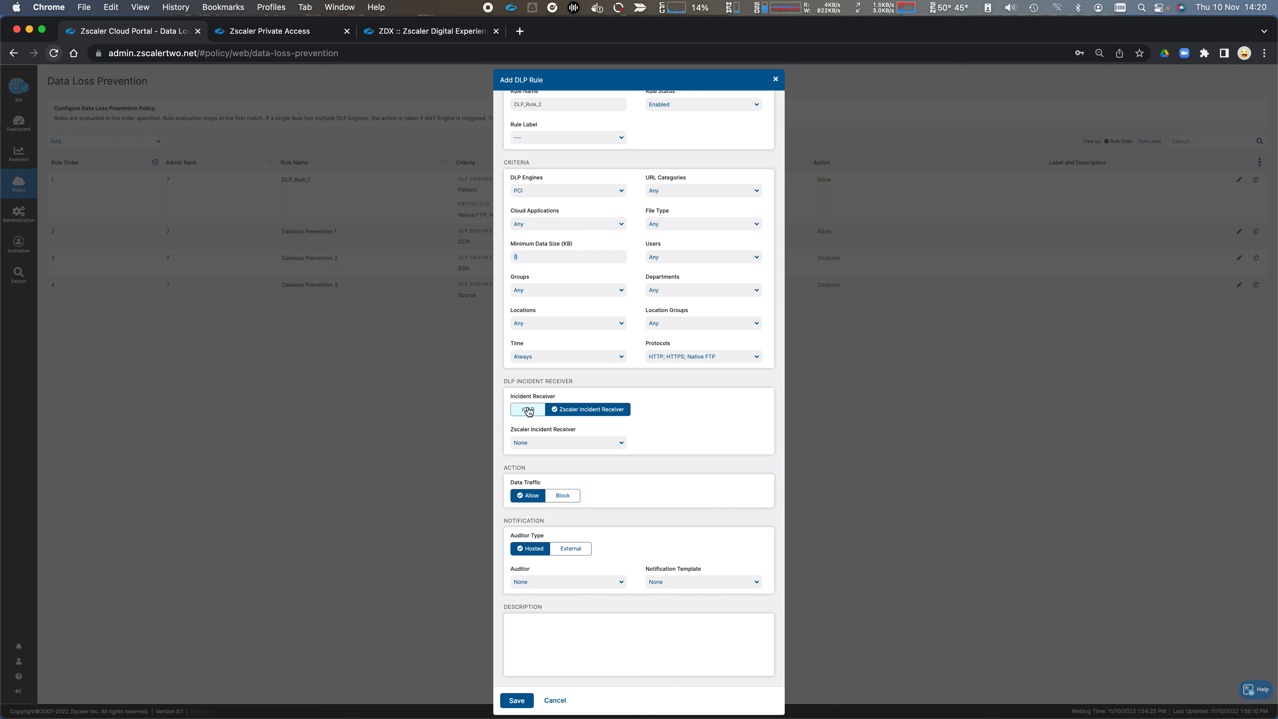
left_click(620, 444)
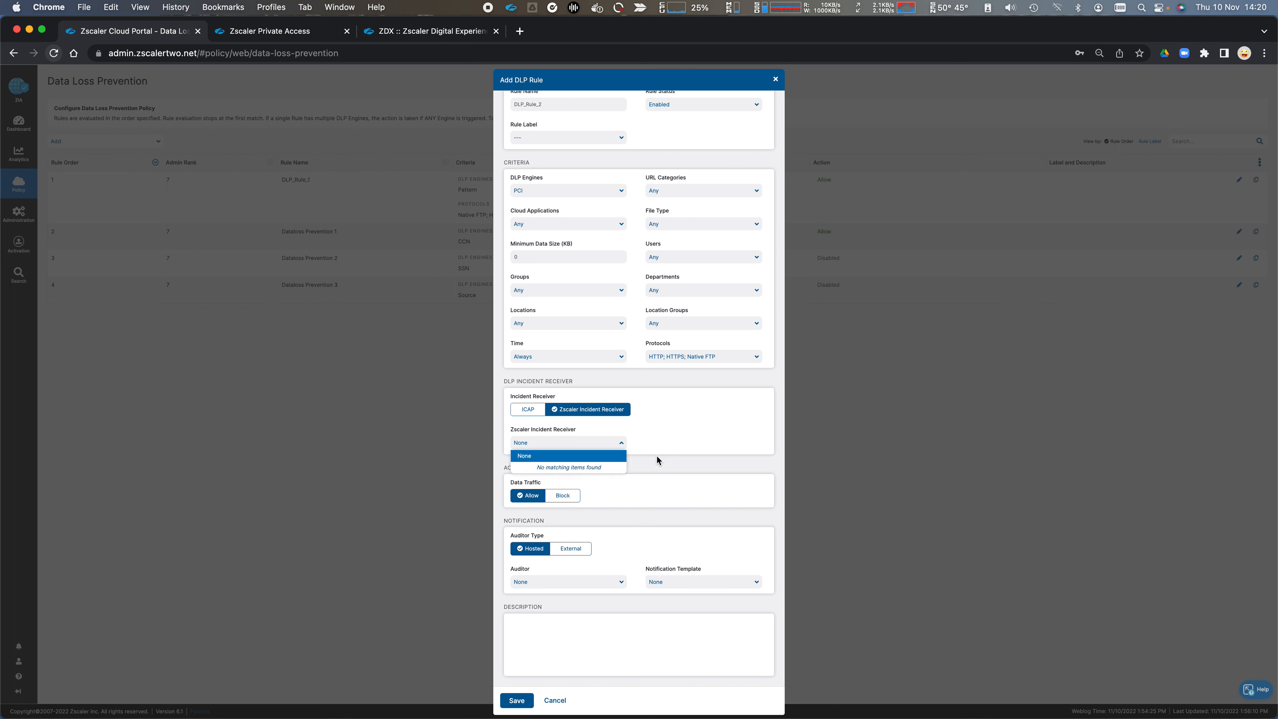
left_click(670, 443)
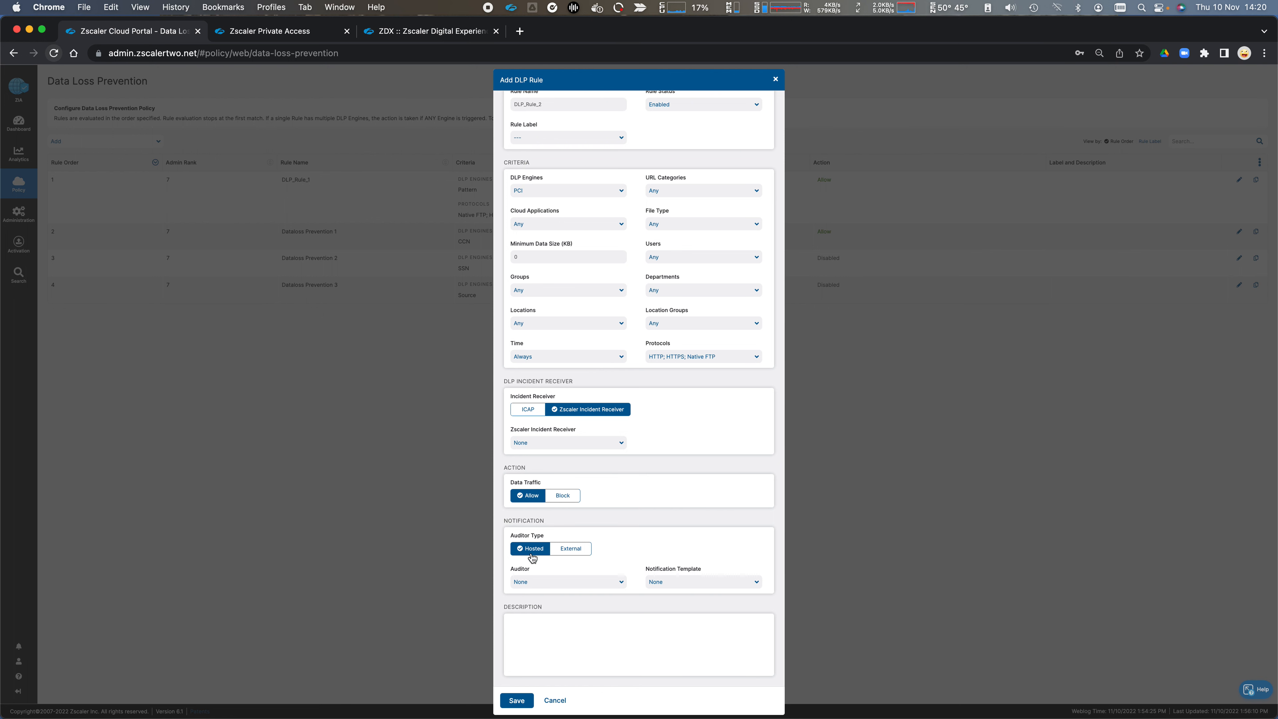
left_click(578, 584)
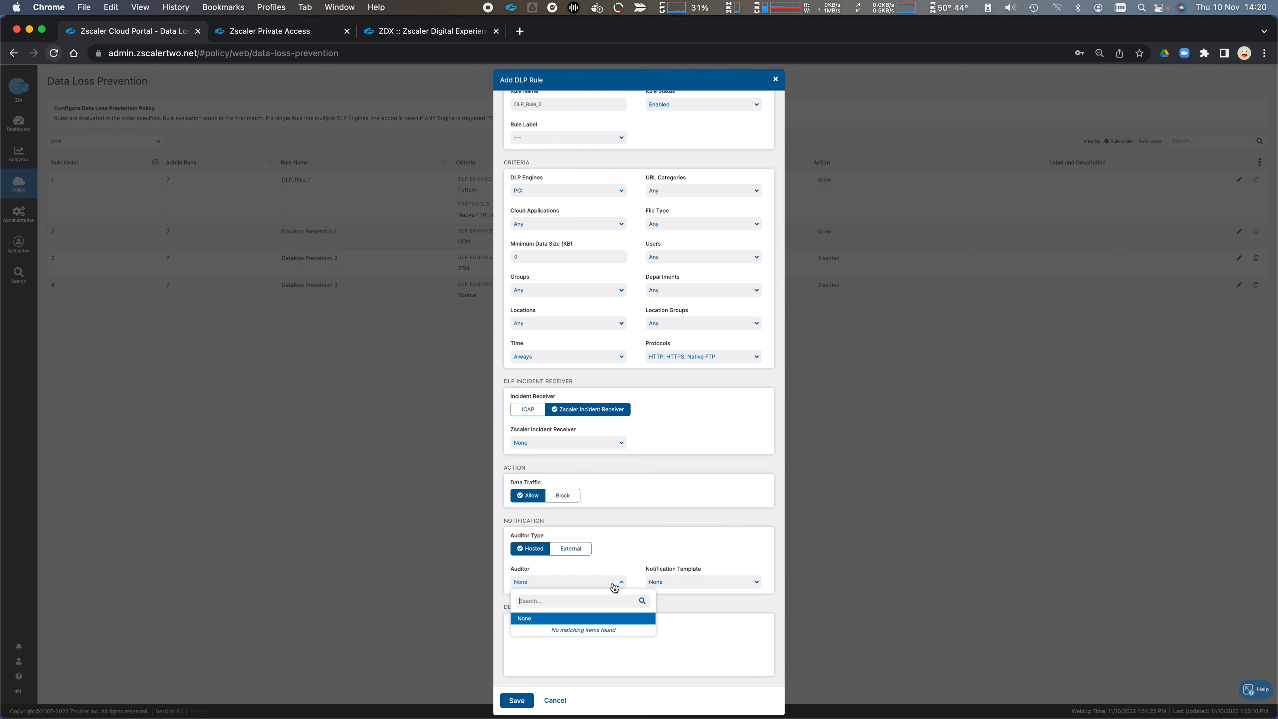
left_click(640, 560)
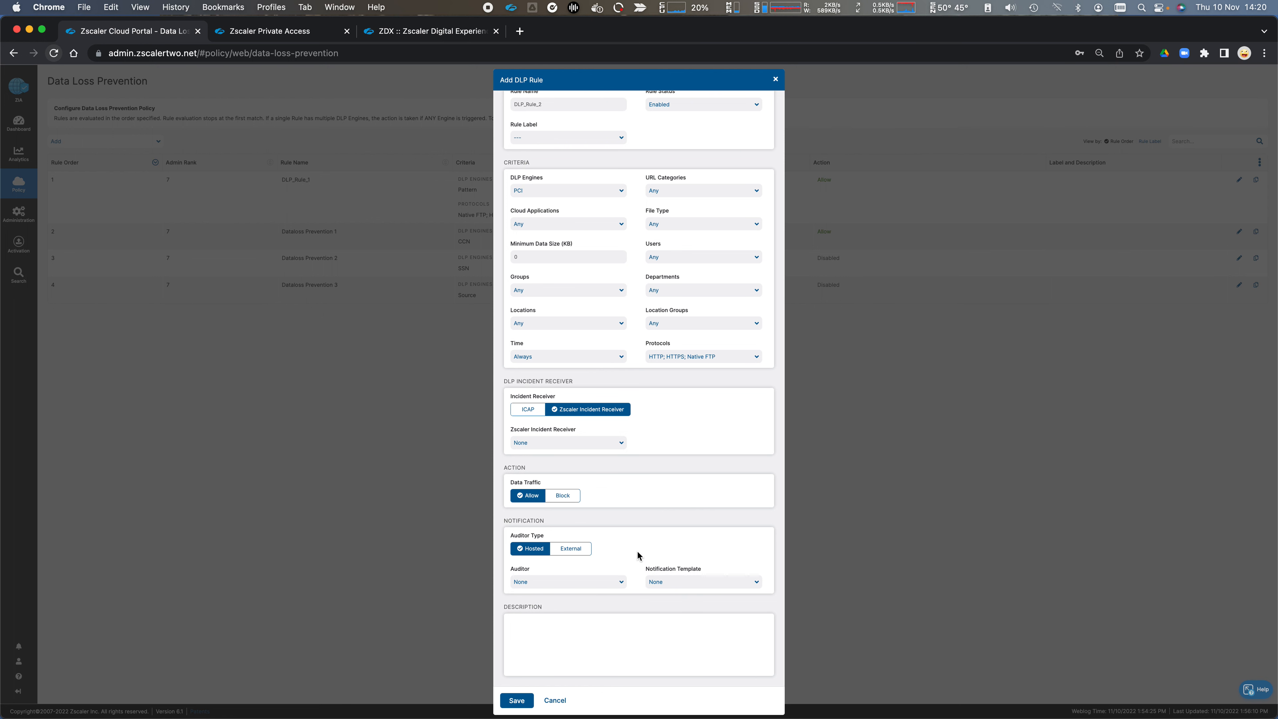
Step: Set the DLP rule's Auditor Type to External, check the auditor e-mail field, and discard the rule
left_click(571, 549)
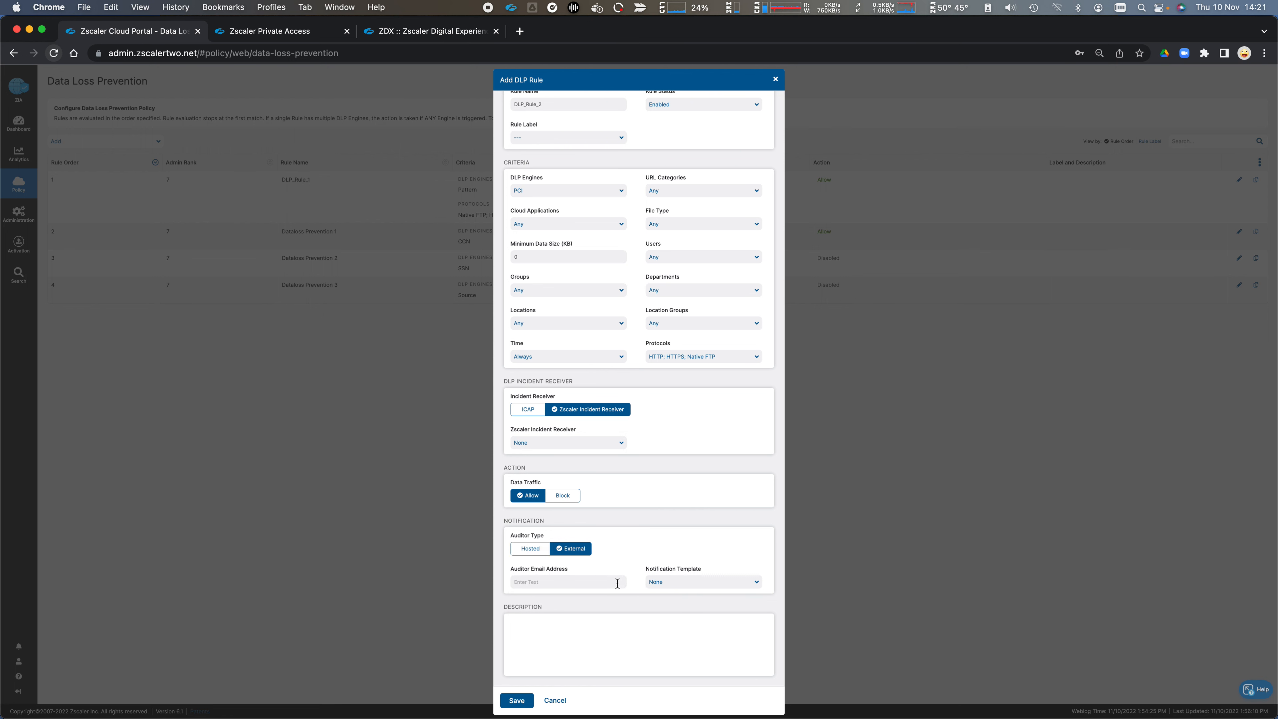
left_click(583, 584)
left_click(559, 701)
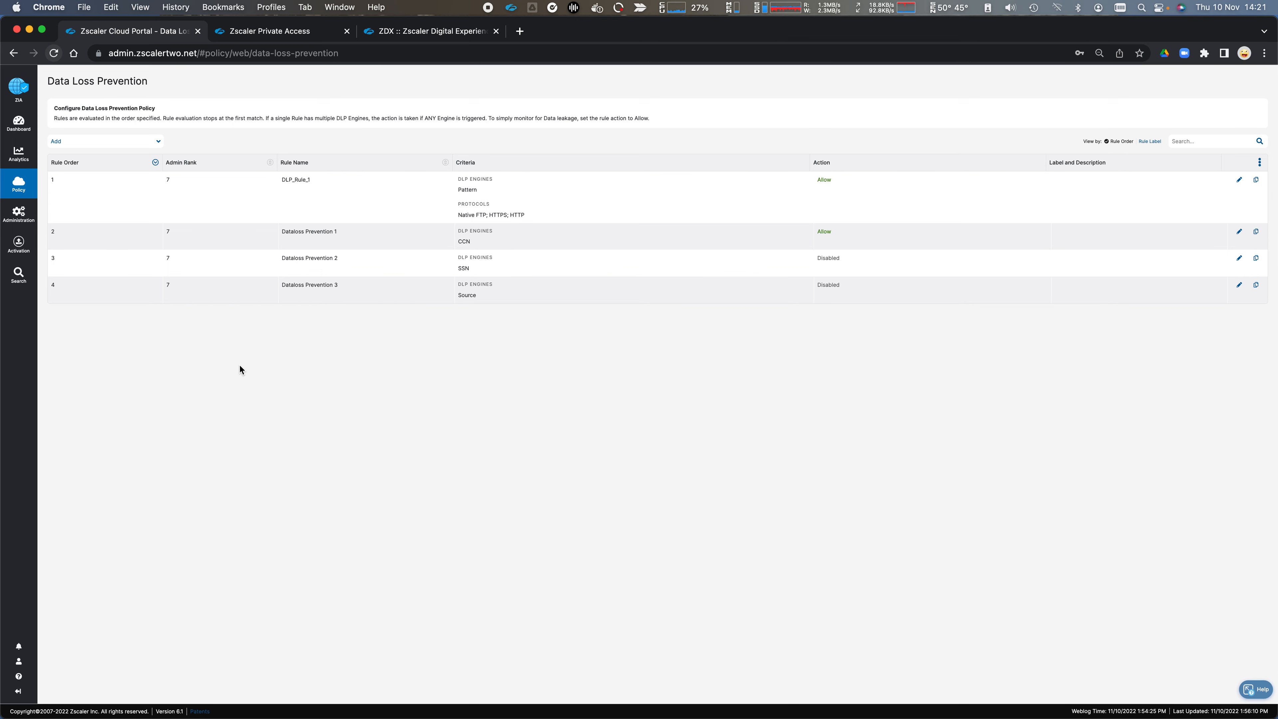
Step: Open the Firewall Control policy and start a new firewall filtering rule with Rule Order 1
left_click(18, 185)
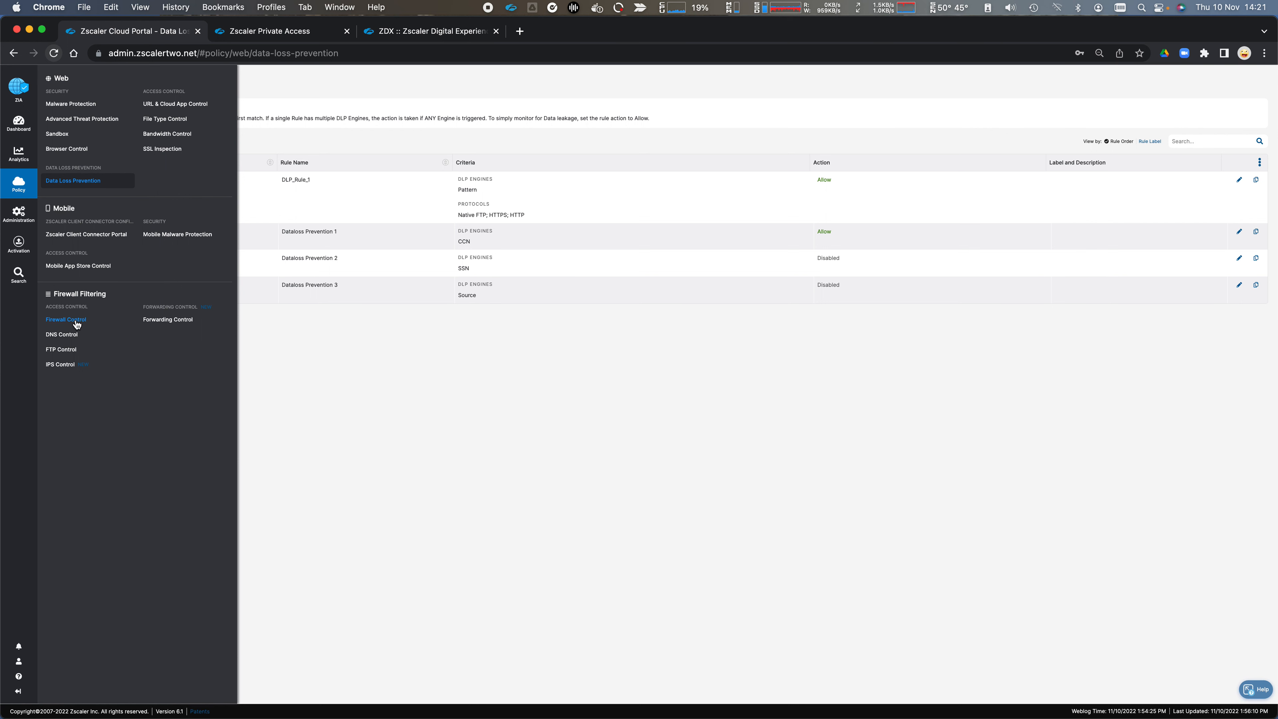
left_click(100, 321)
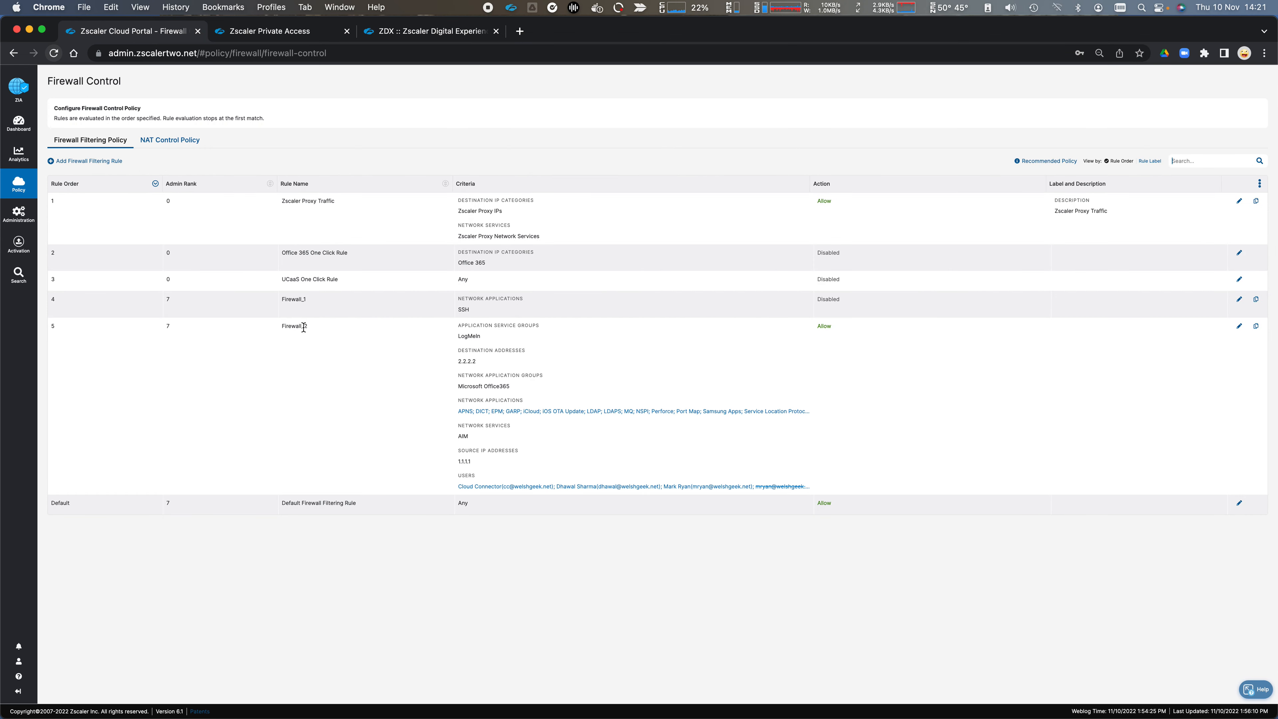
left_click(84, 161)
left_click(598, 201)
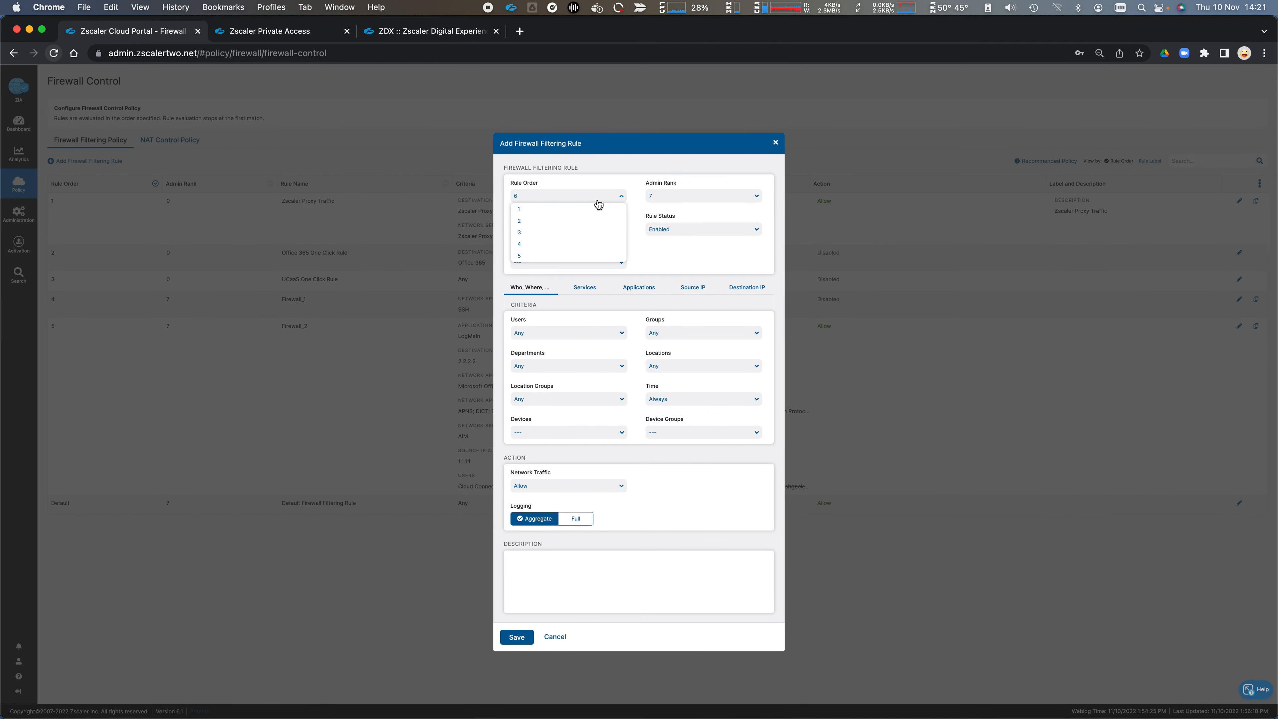
left_click(583, 209)
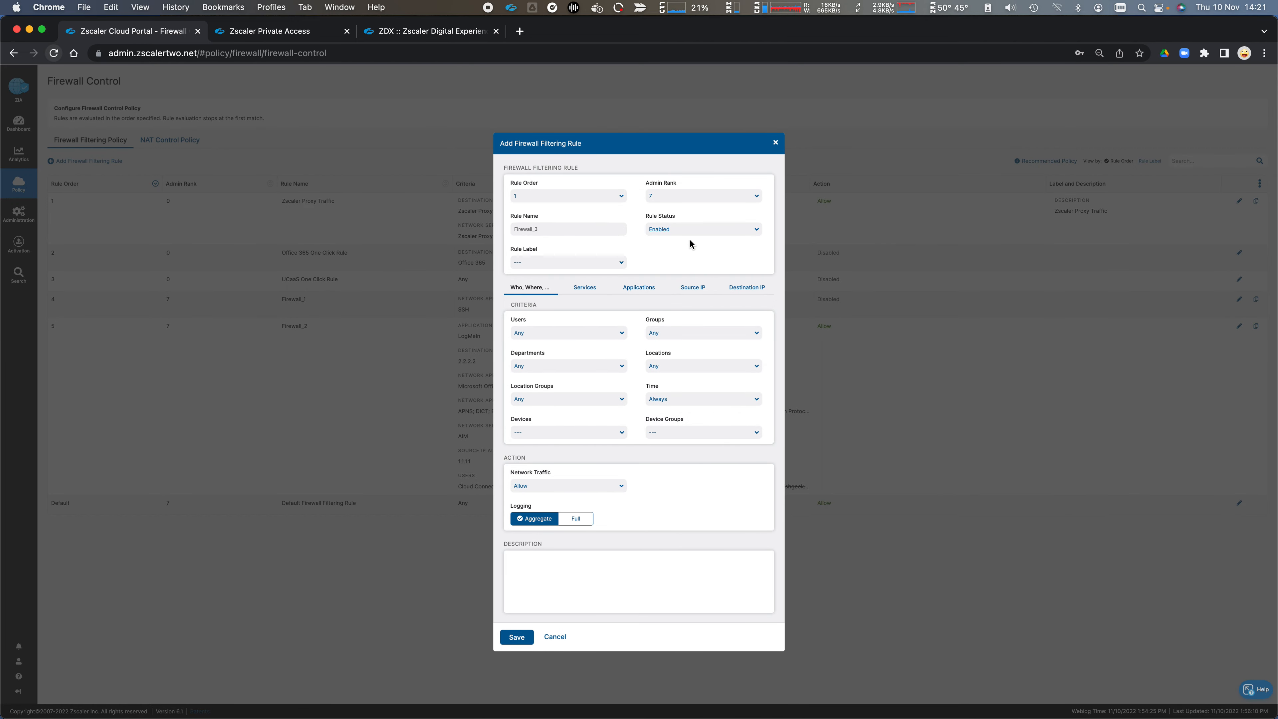
Step: Look through the users, groups, departments and locations available as criteria for the new firewall rule
scroll(584, 232, "down", 1)
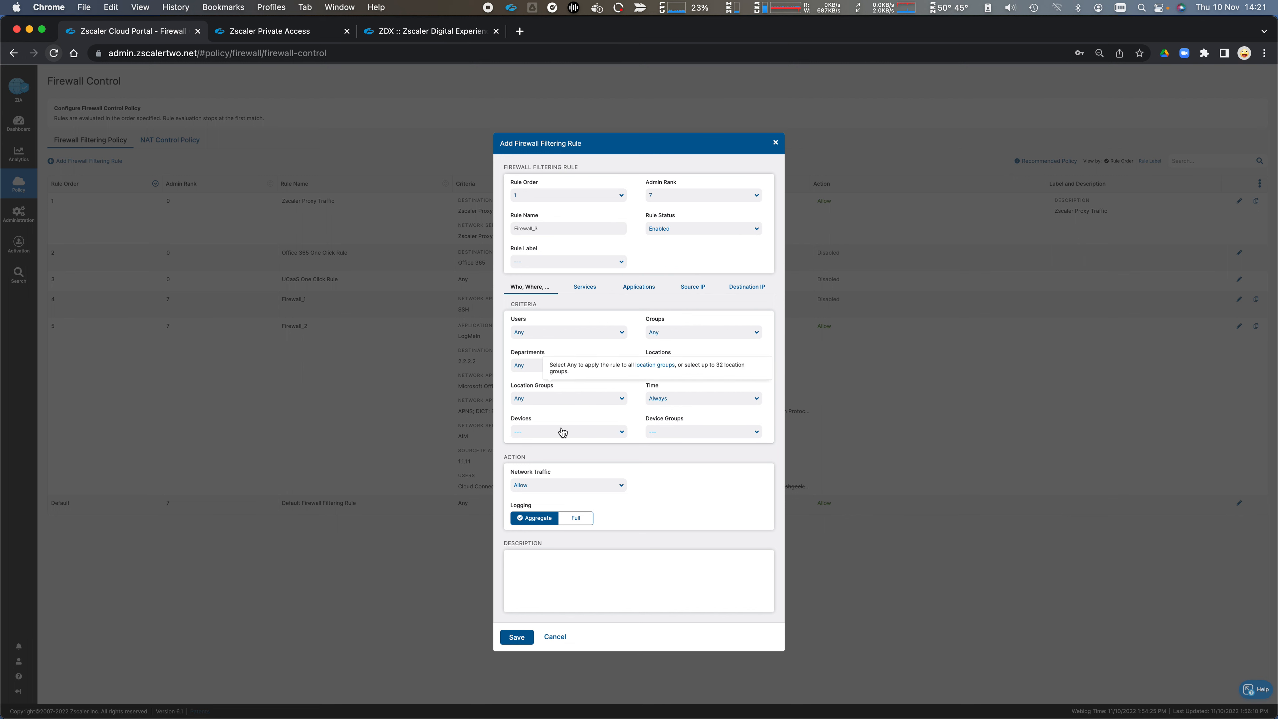
left_click(604, 336)
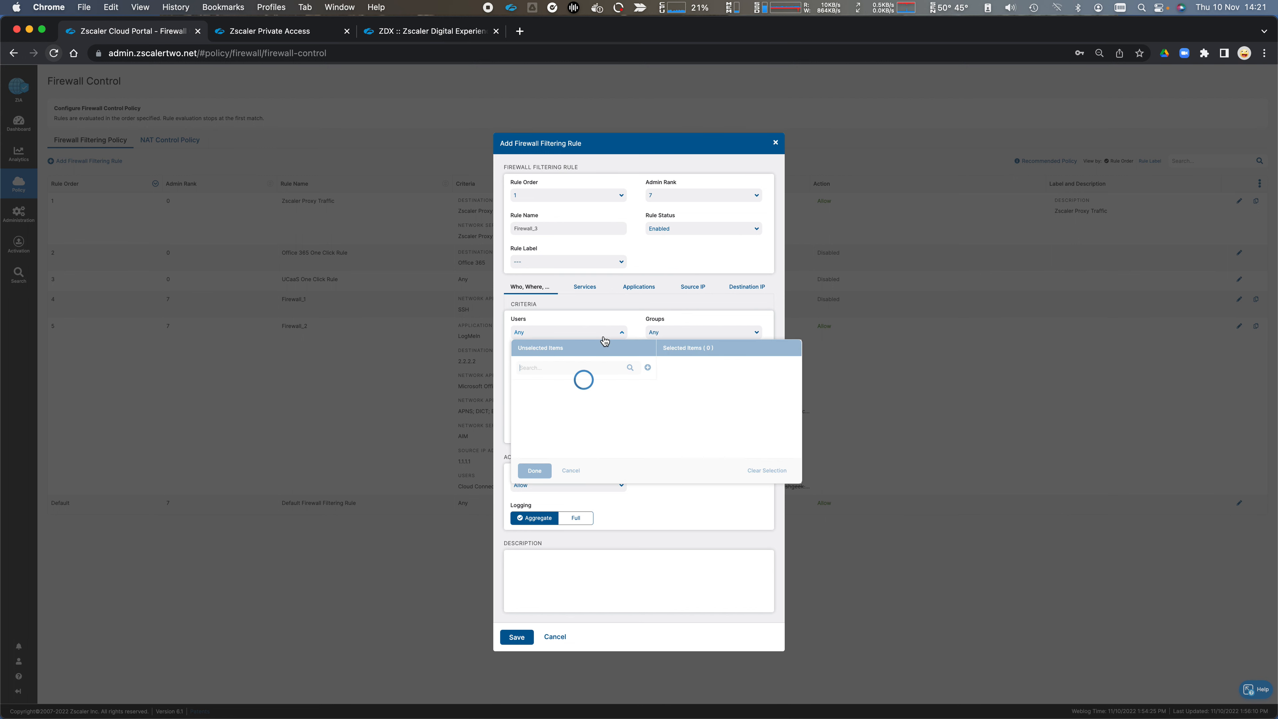
left_click(667, 333)
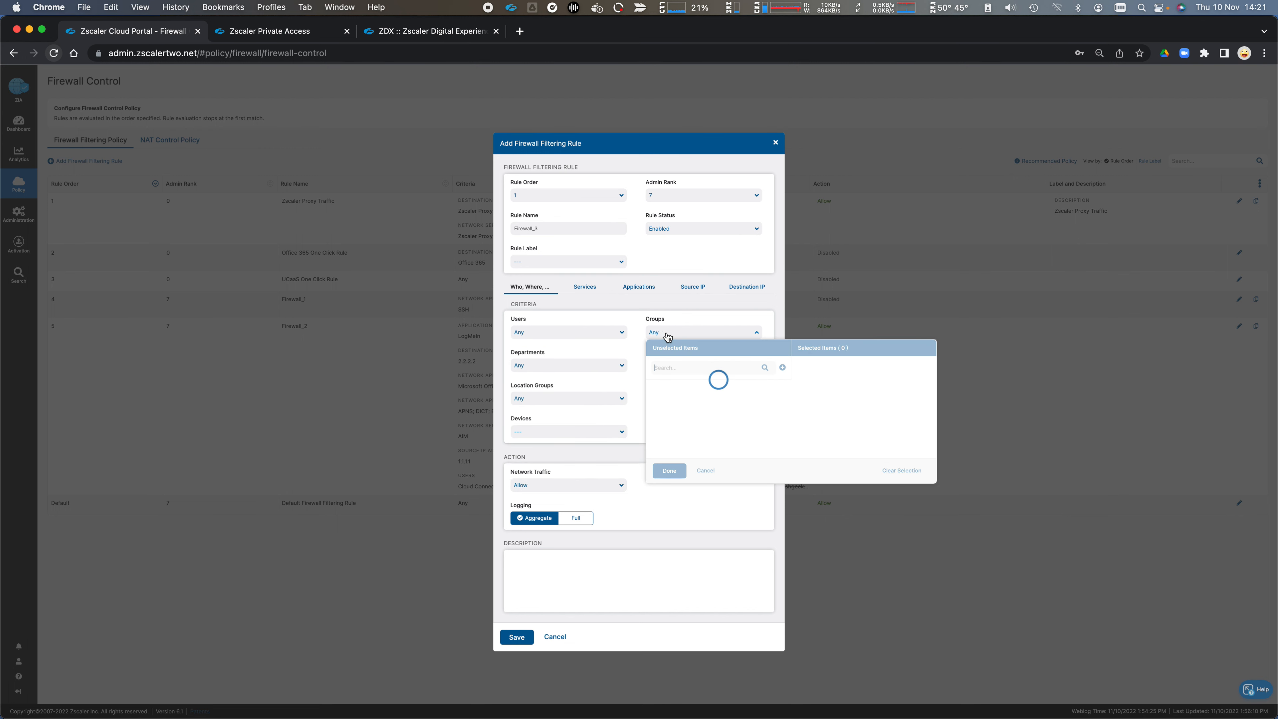
left_click(602, 366)
left_click(665, 369)
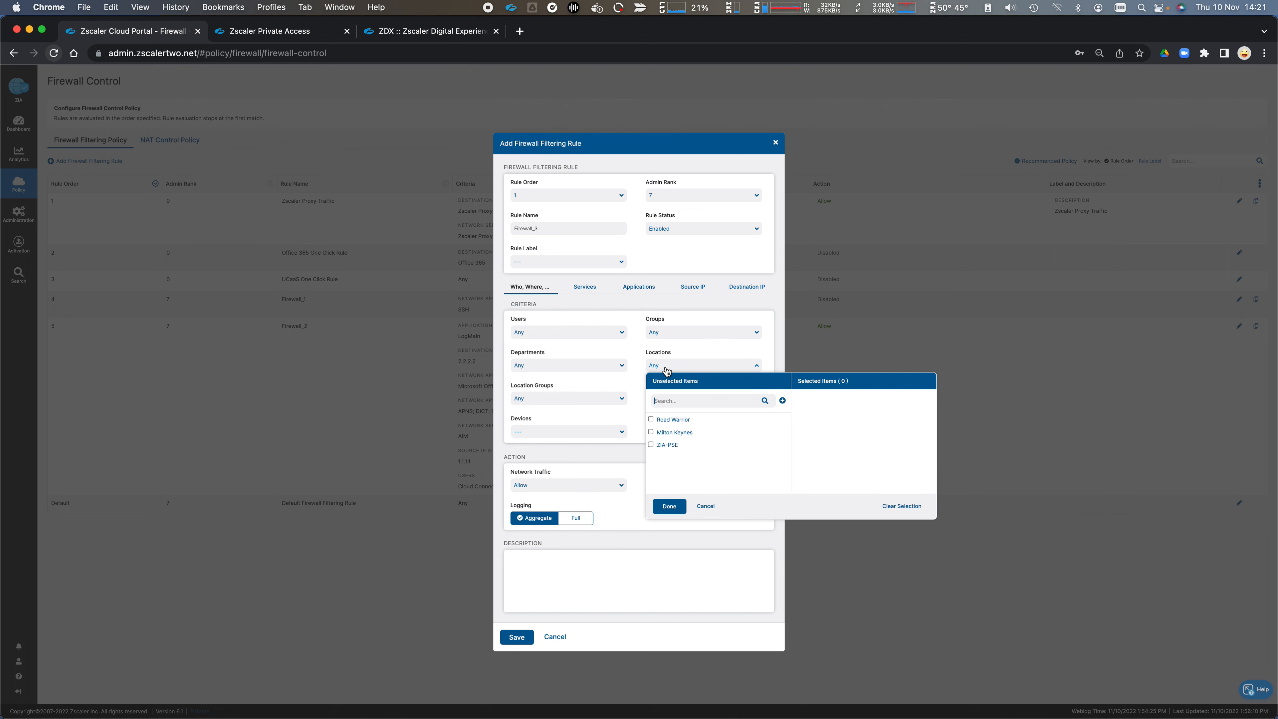
left_click(636, 356)
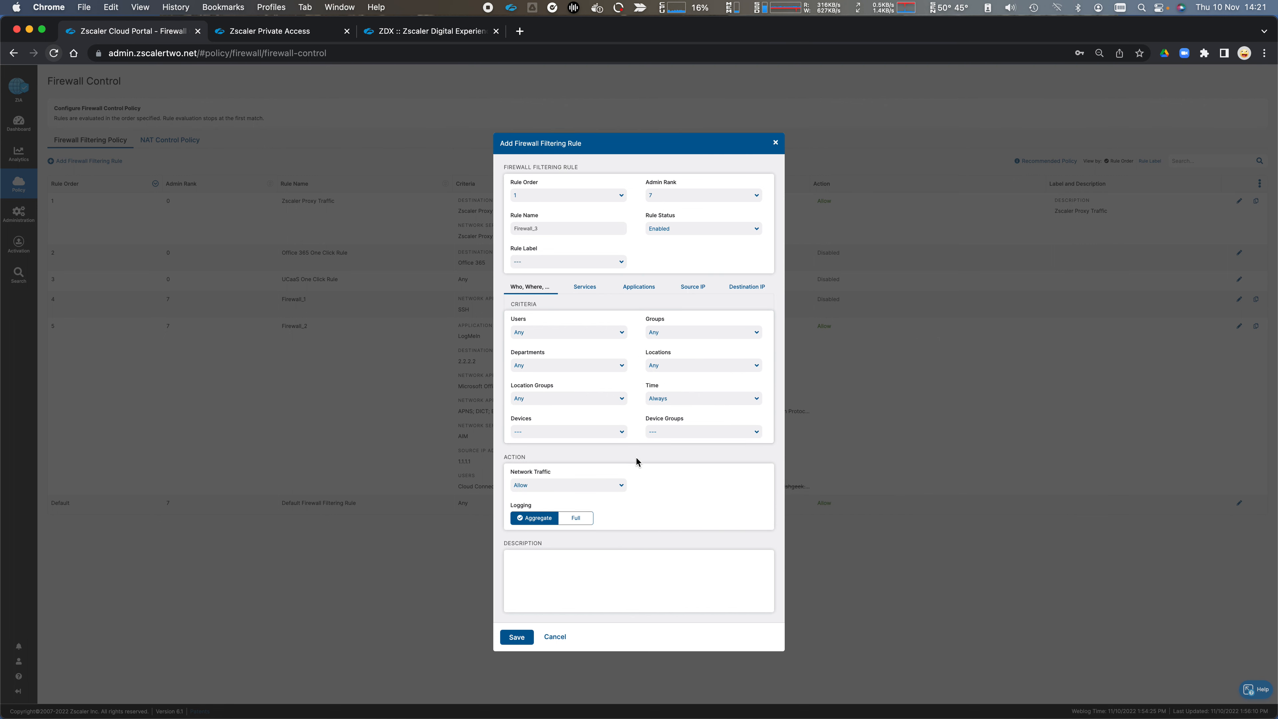
Step: Check the firewall rule's network service groups and select an entry from its network services
left_click(584, 289)
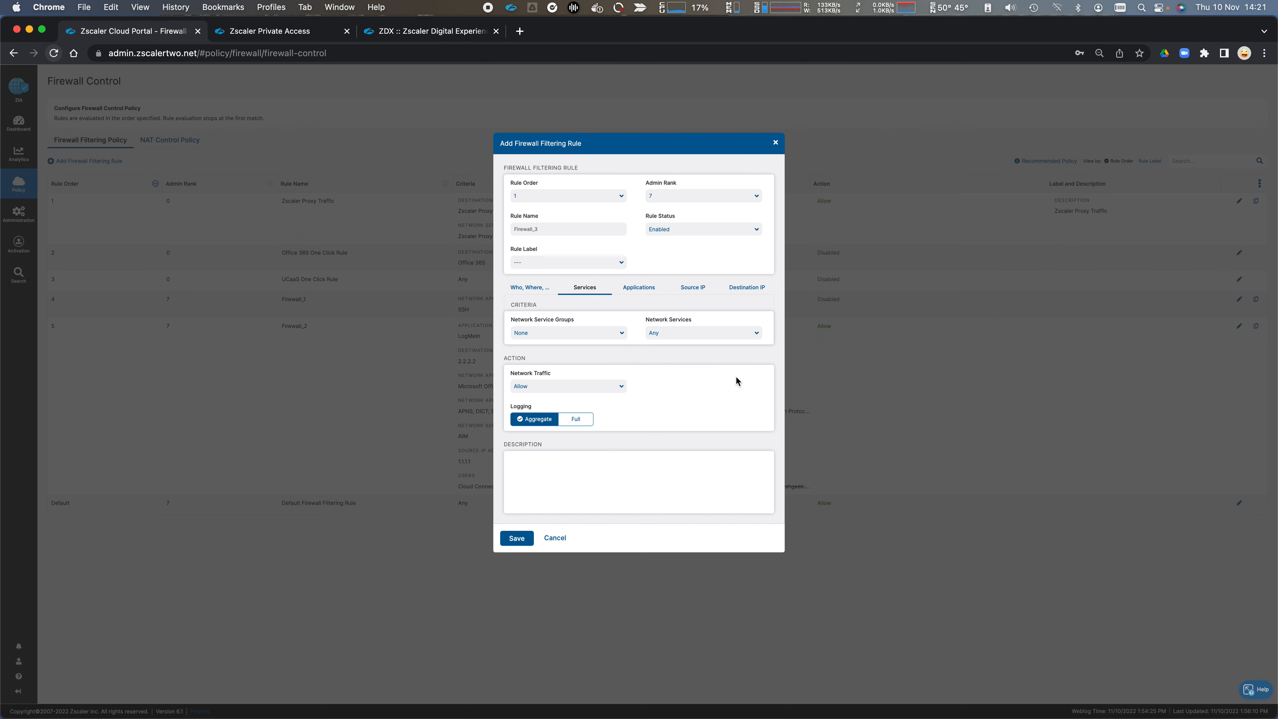
left_click(586, 334)
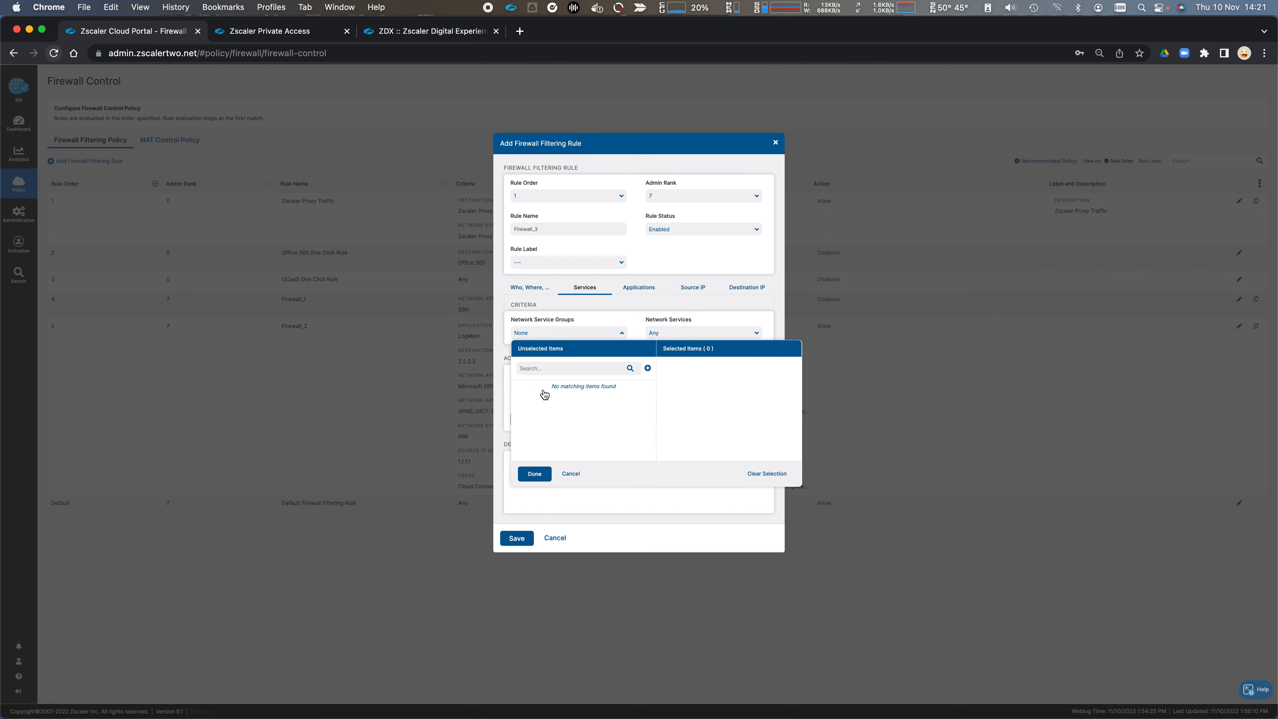
left_click(645, 321)
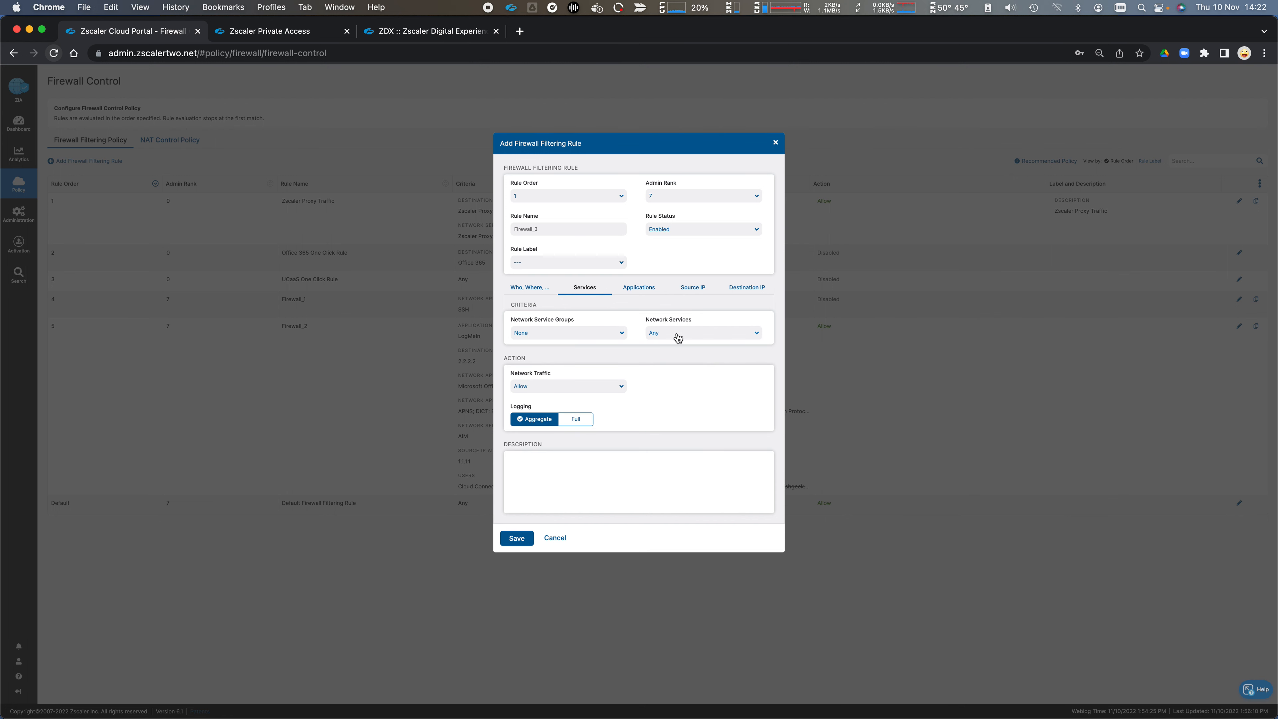
left_click(678, 334)
scroll(669, 448, "down", 3)
left_click(651, 408)
left_click(629, 304)
Step: Search the firewall rule's network applications for http and select HTTP Proxy and Socks2HTTP under Tunneled Traffic
left_click(635, 296)
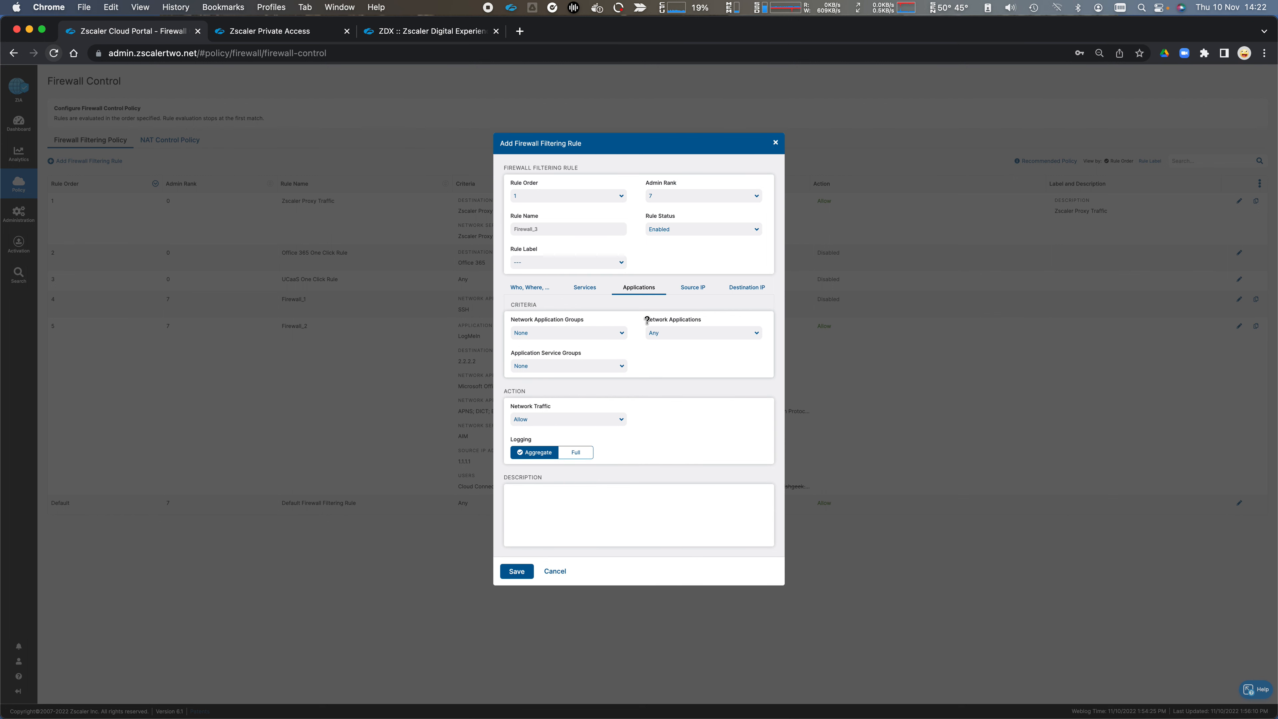
left_click(675, 333)
scroll(704, 402, "down", 10)
scroll(717, 456, "up", 10)
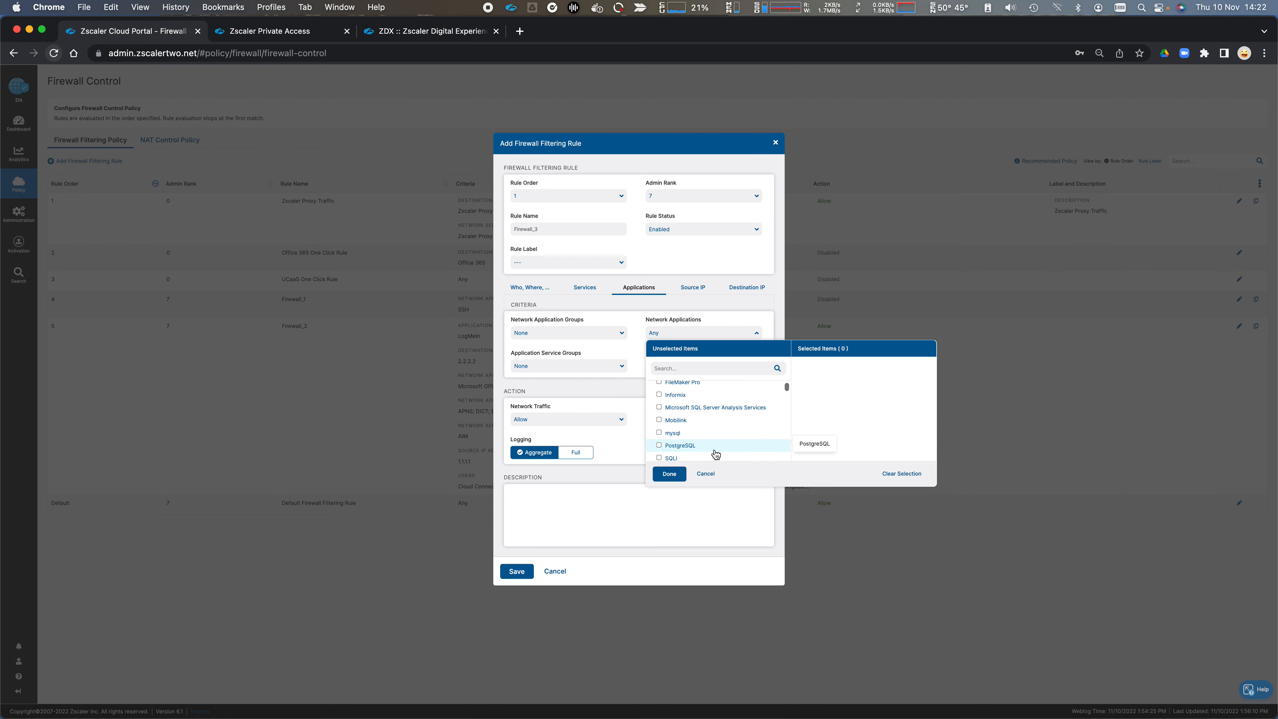
scroll(714, 446, "down", 5)
type("h")
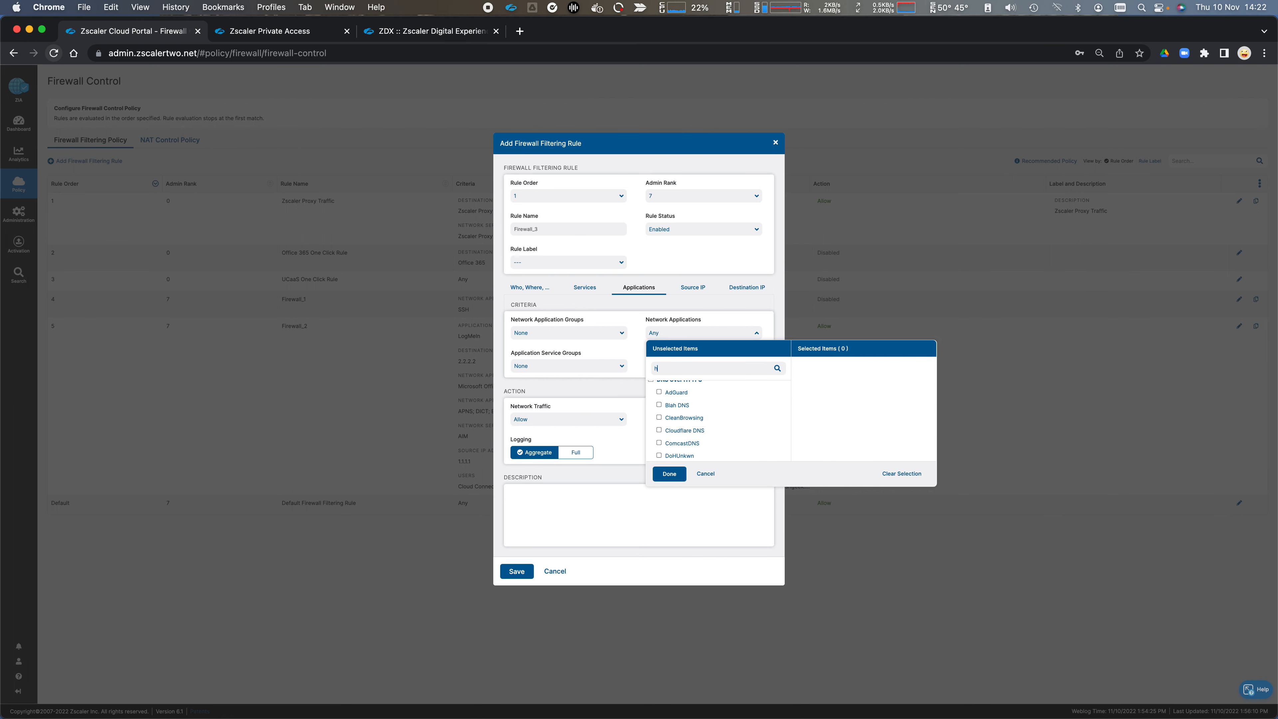
type("ttp")
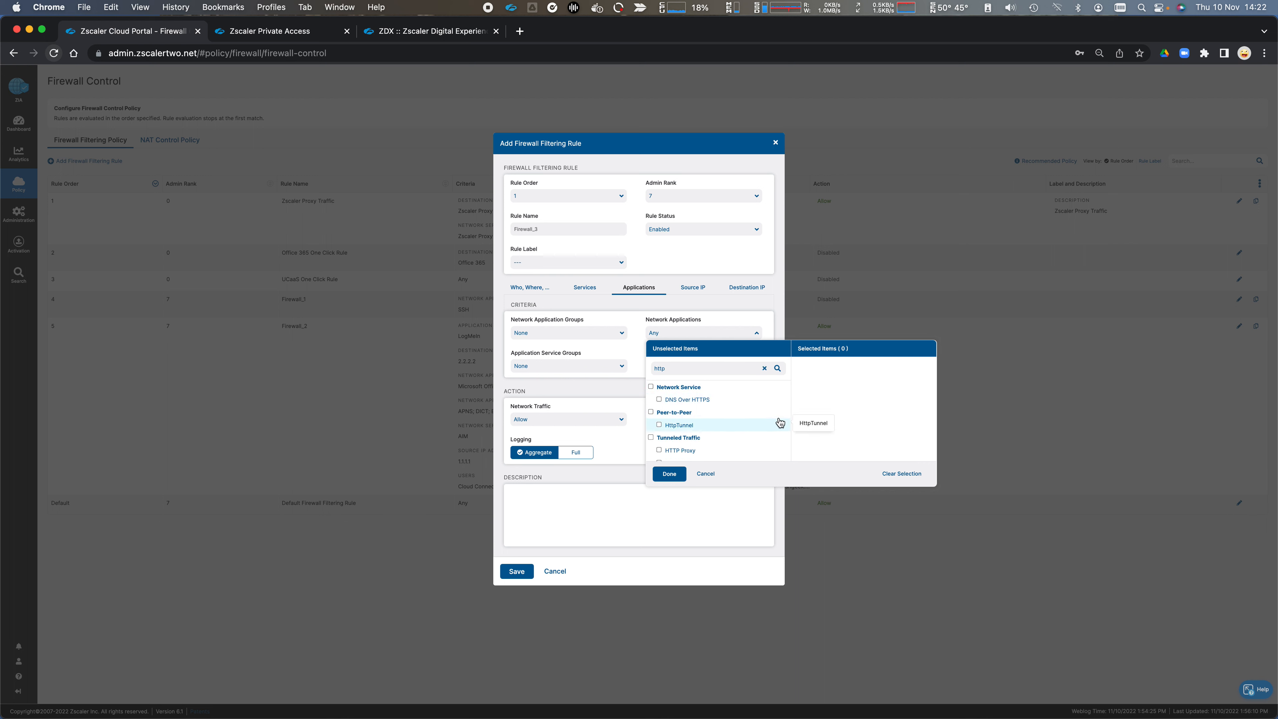
scroll(731, 446, "down", 2)
left_click(658, 407)
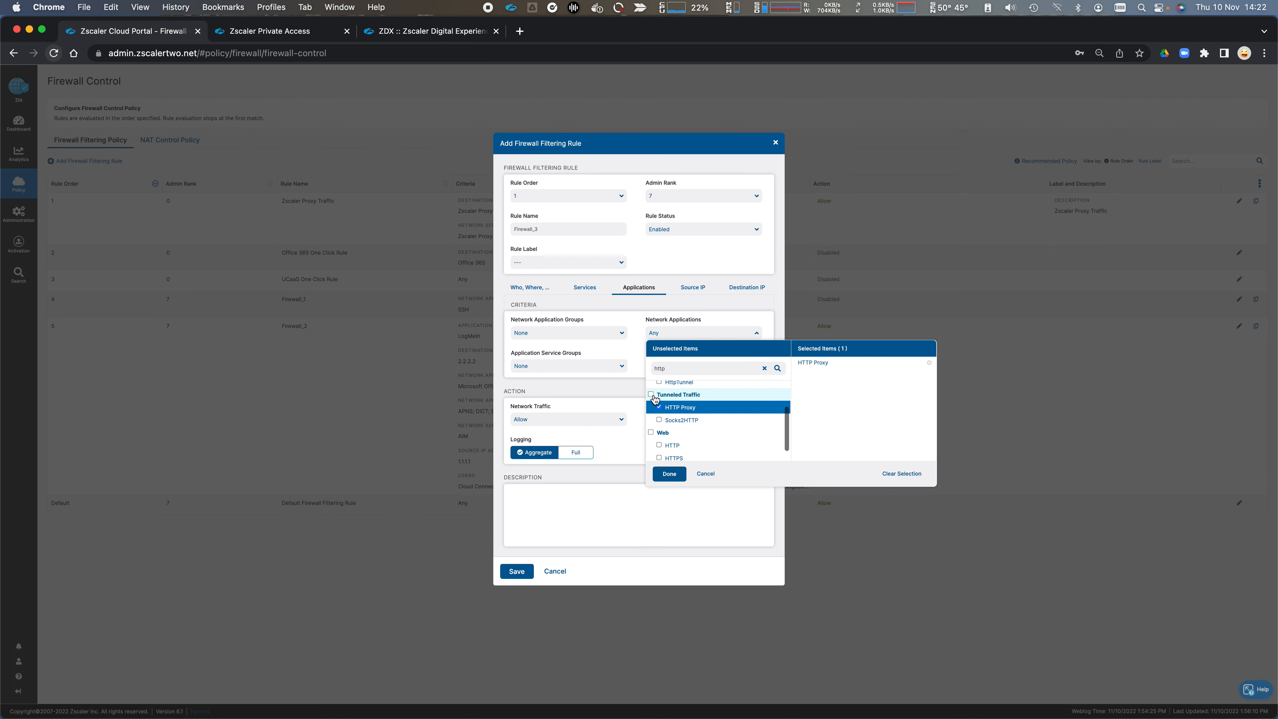
left_click(651, 394)
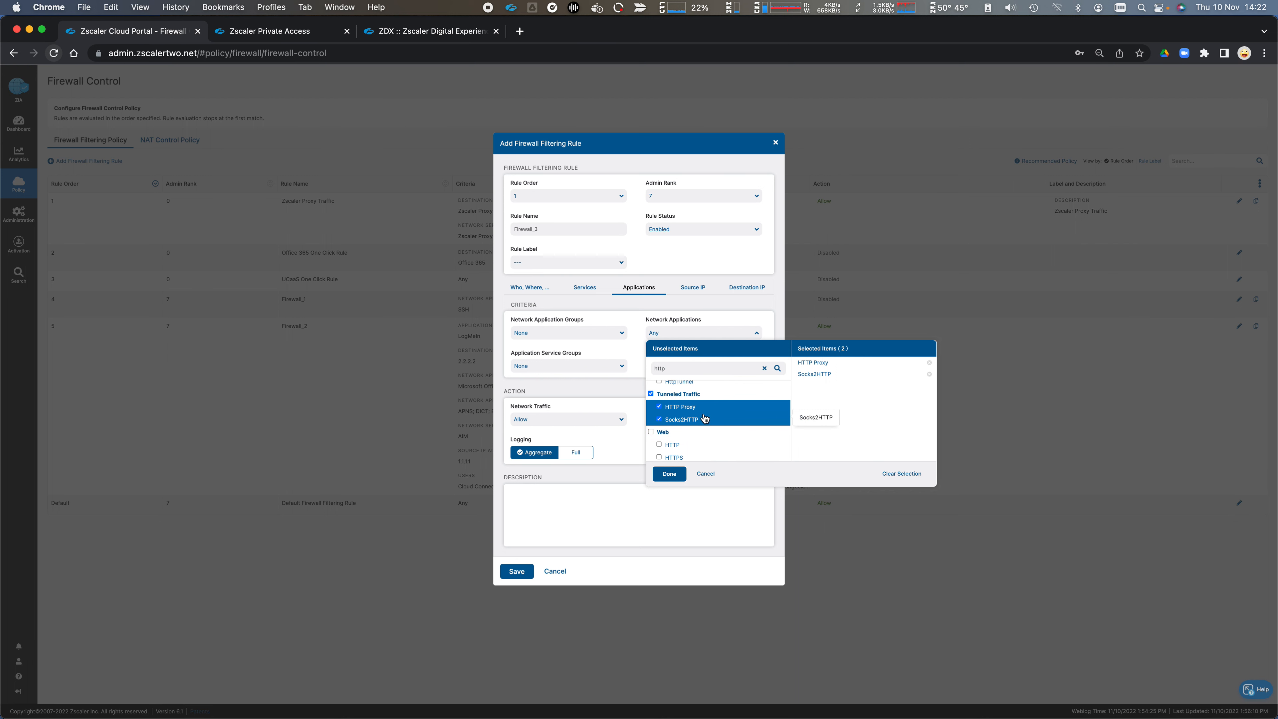
left_click(649, 311)
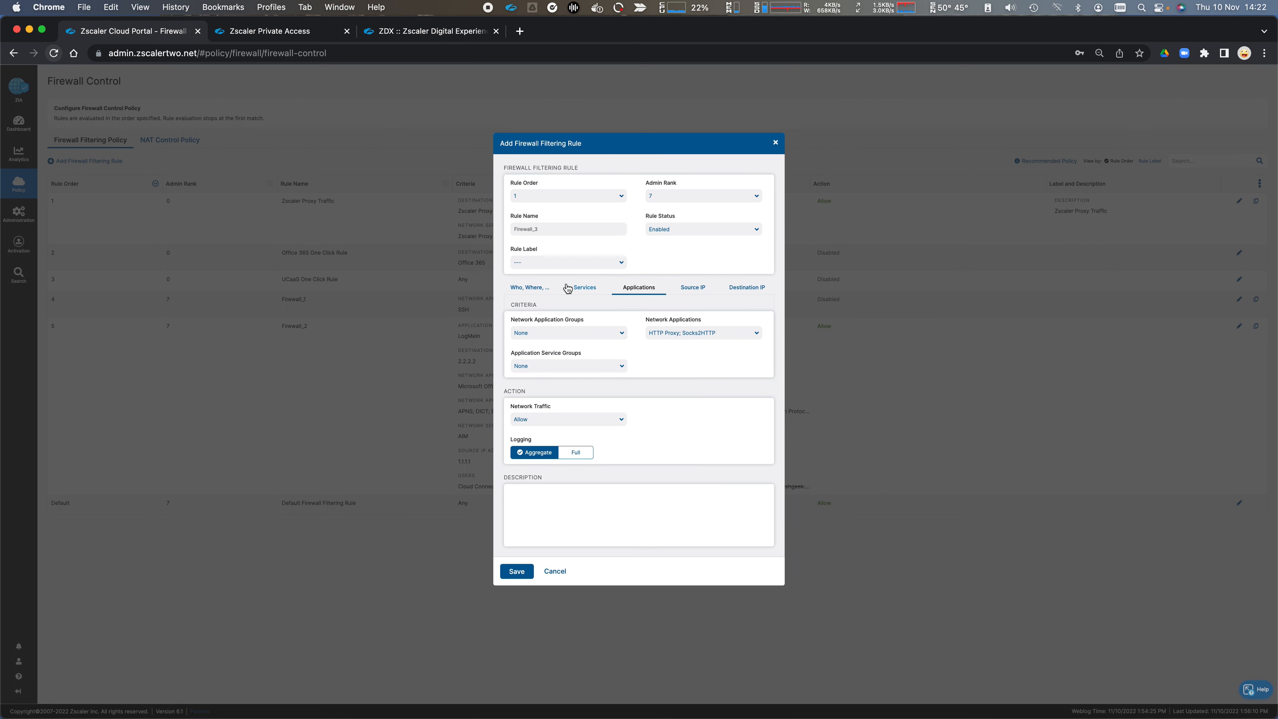
Step: Look through the firewall rule's source IP groups and addresses and its destination IP criteria
left_click(585, 290)
left_click(647, 289)
left_click(692, 296)
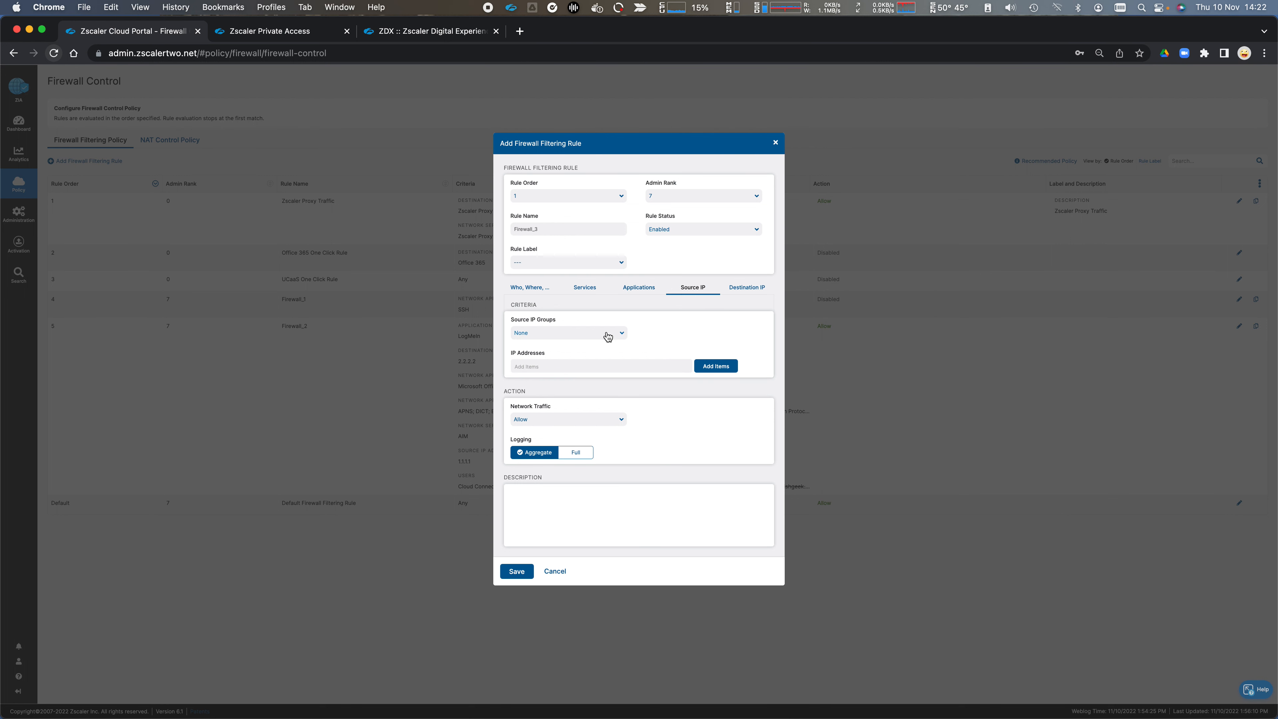
left_click(617, 335)
left_click(656, 336)
left_click(610, 370)
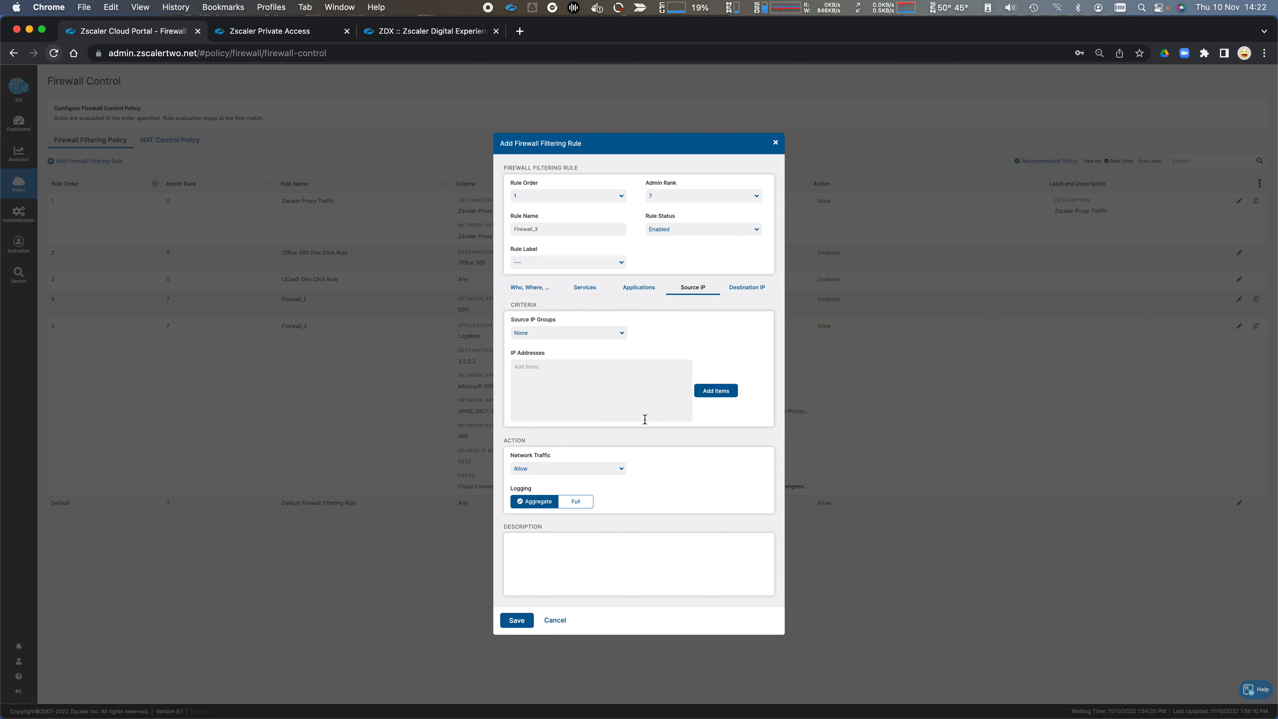
left_click(746, 288)
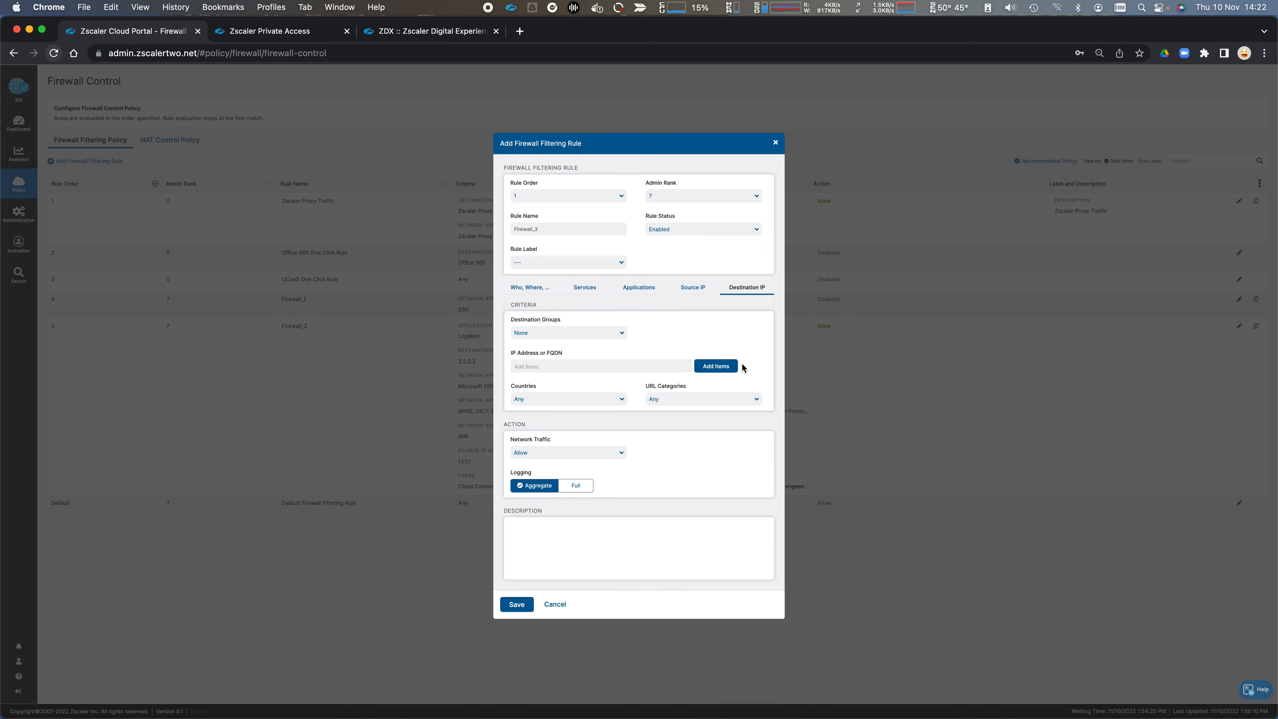
Step: Check the firewall rule's network traffic actions, try Full logging and return to Aggregate, and discard the rule
left_click(621, 453)
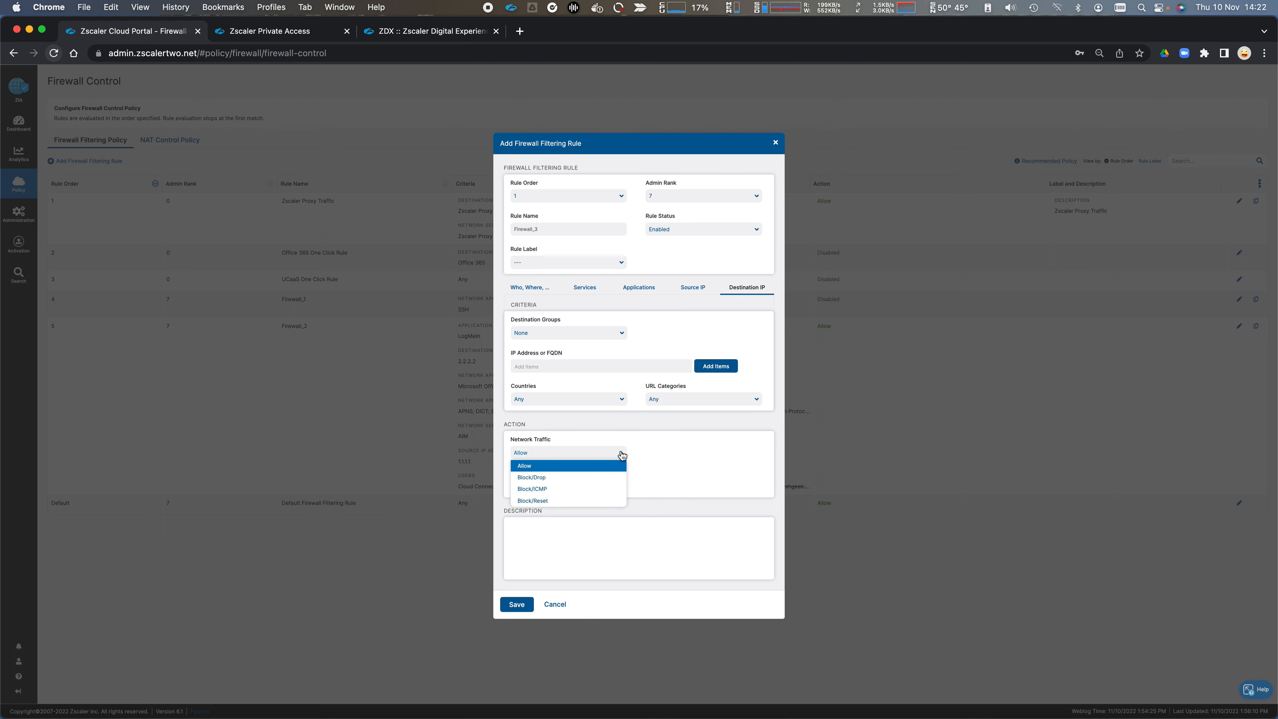
left_click(657, 459)
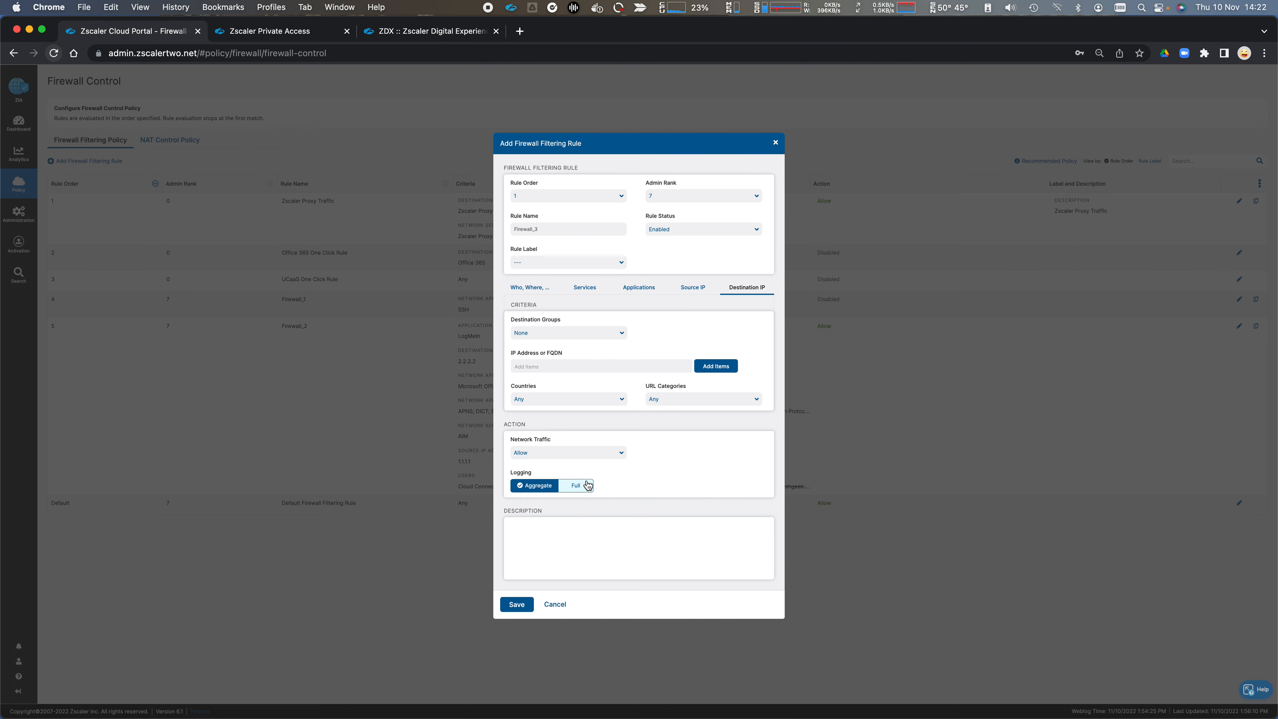
left_click(579, 489)
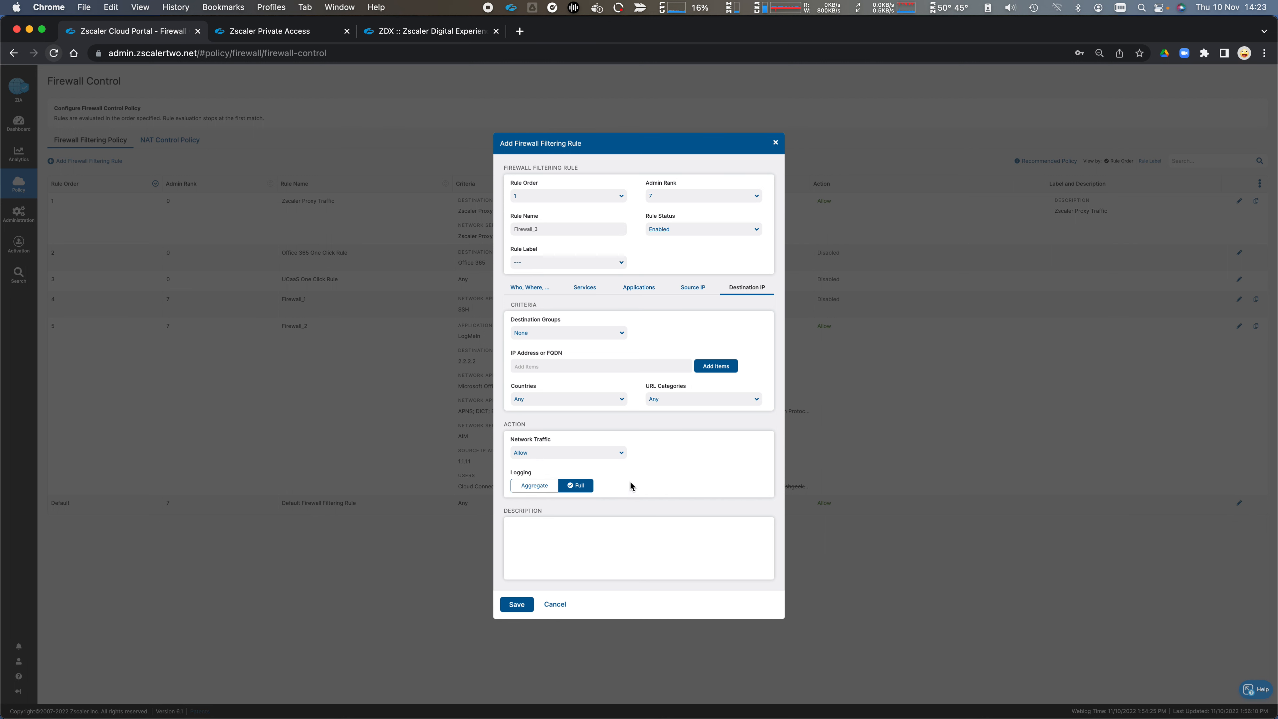
left_click(537, 489)
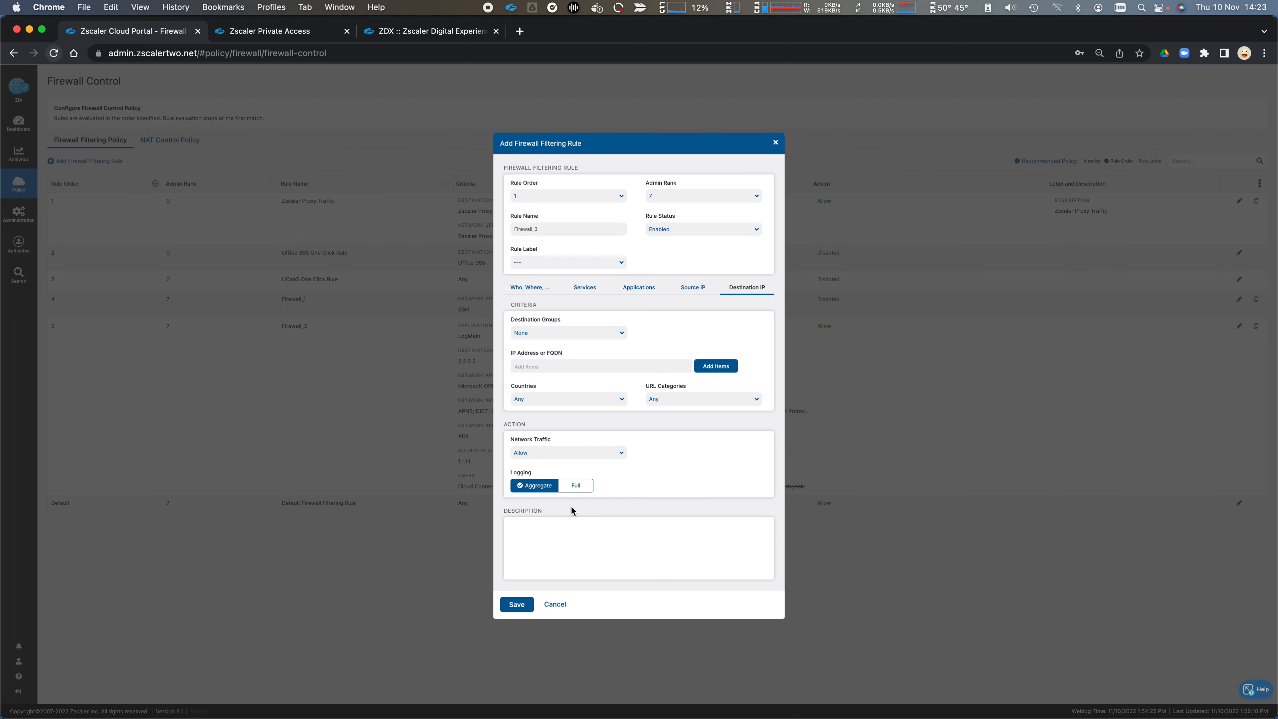
left_click(557, 608)
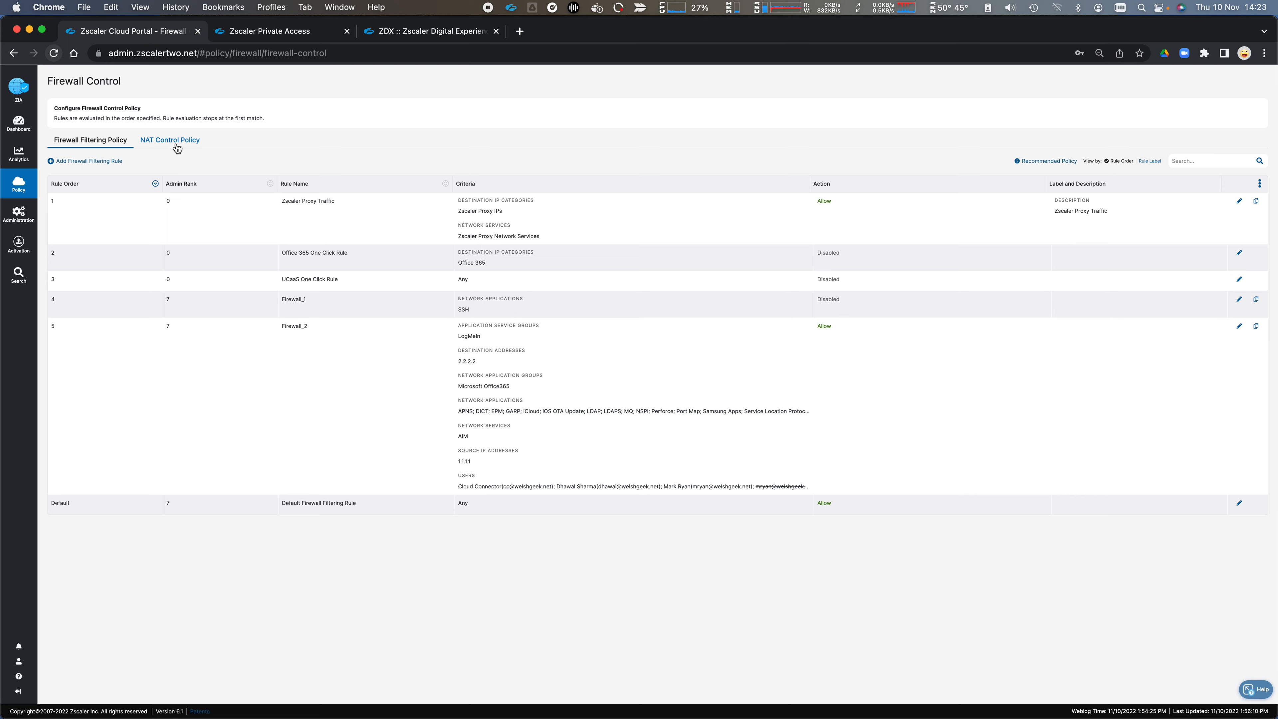
Step: Open the NAT Control Policy and look through a new NAT rule's services, source IP and destination IP criteria
left_click(178, 142)
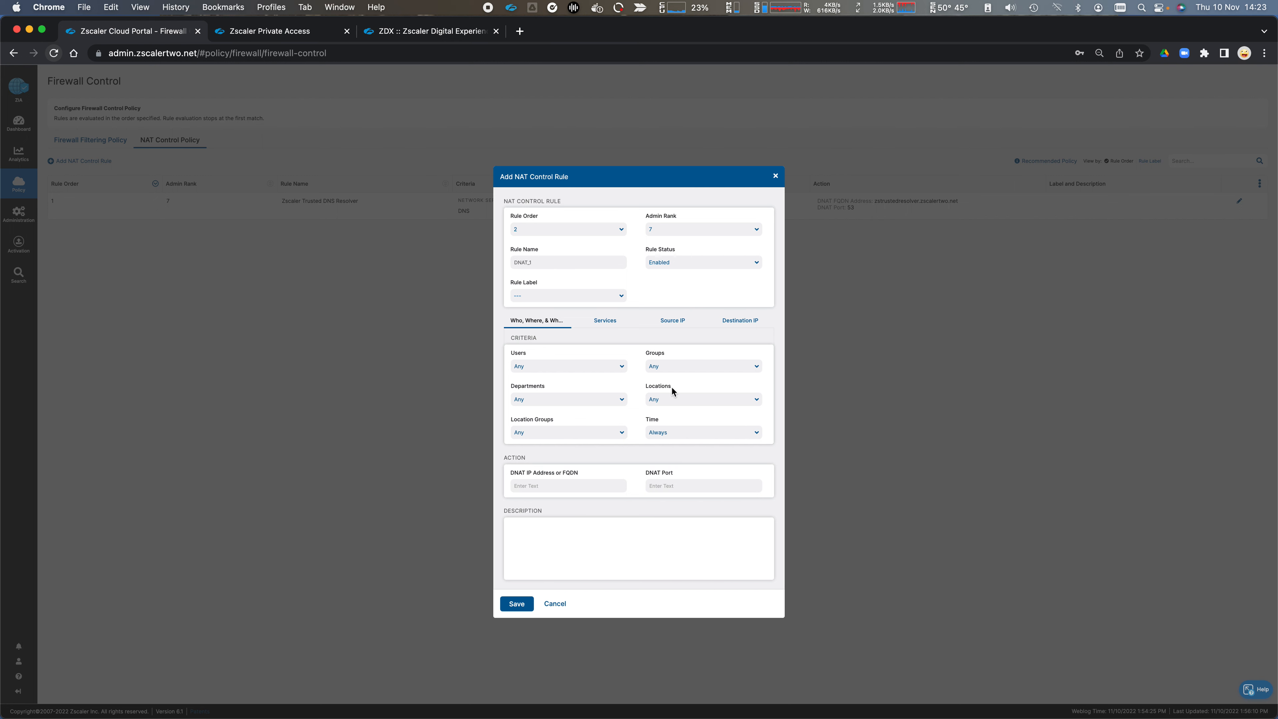
left_click(602, 321)
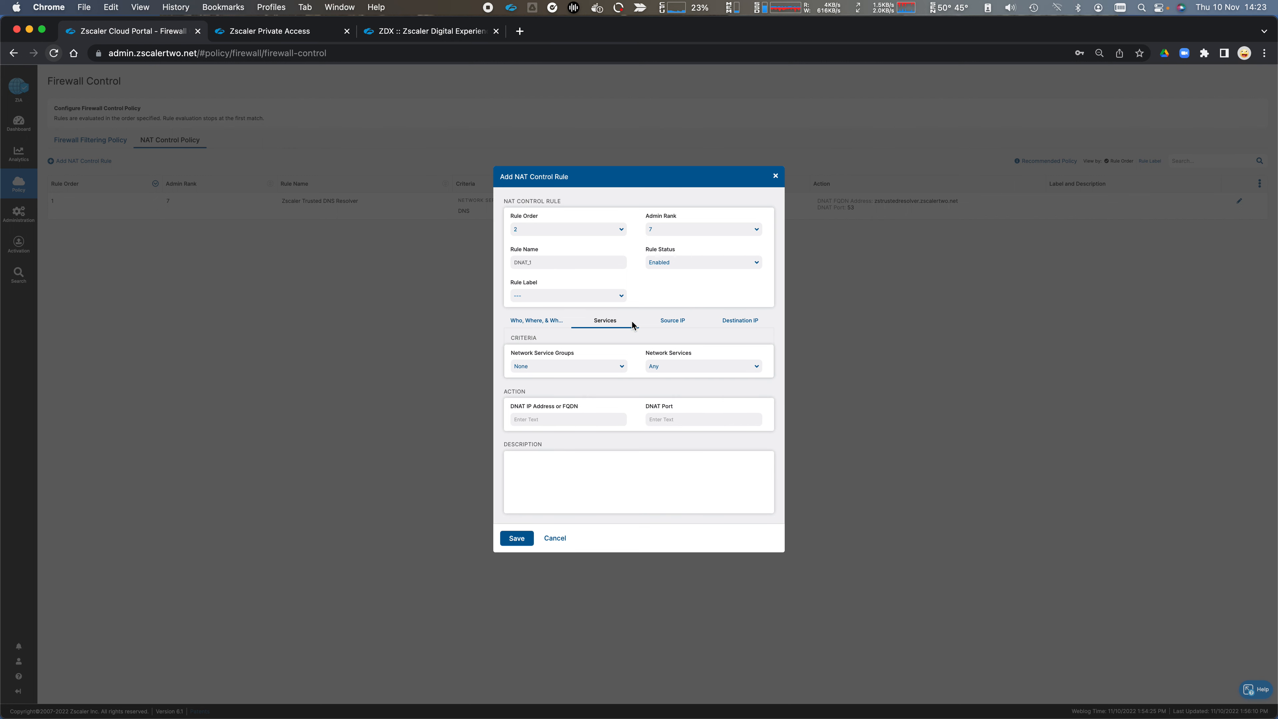
left_click(668, 326)
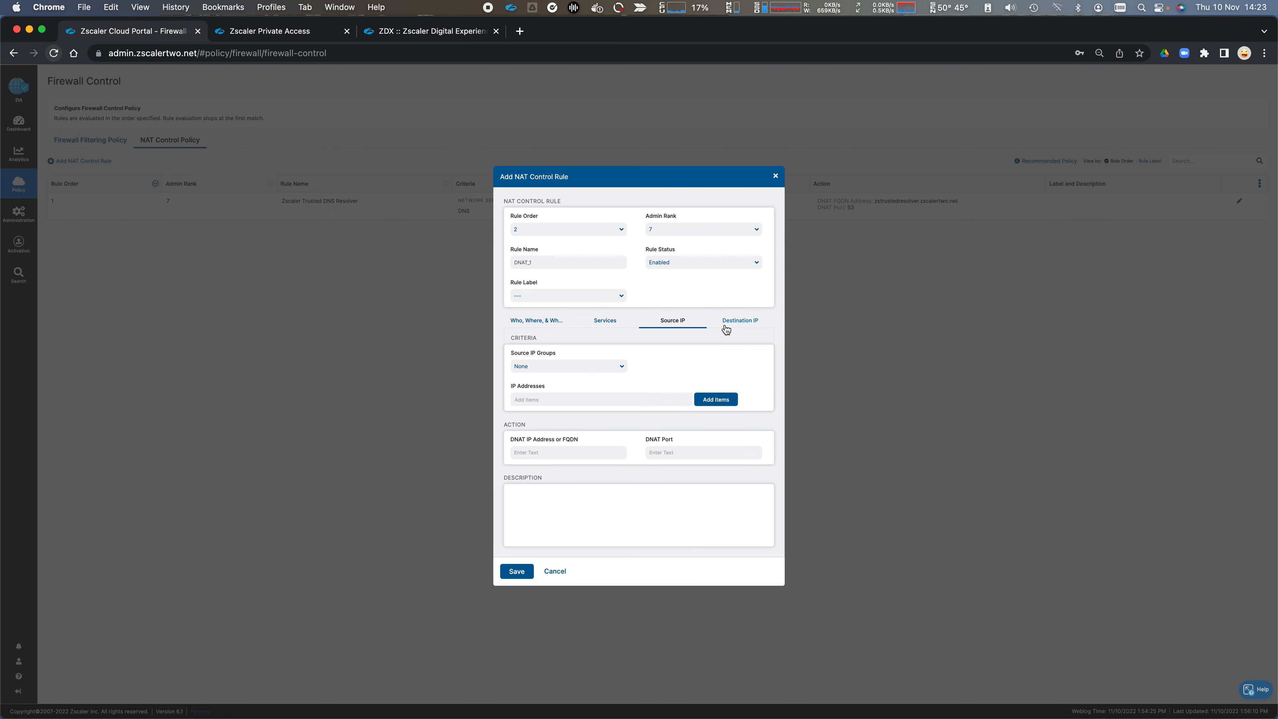
left_click(750, 323)
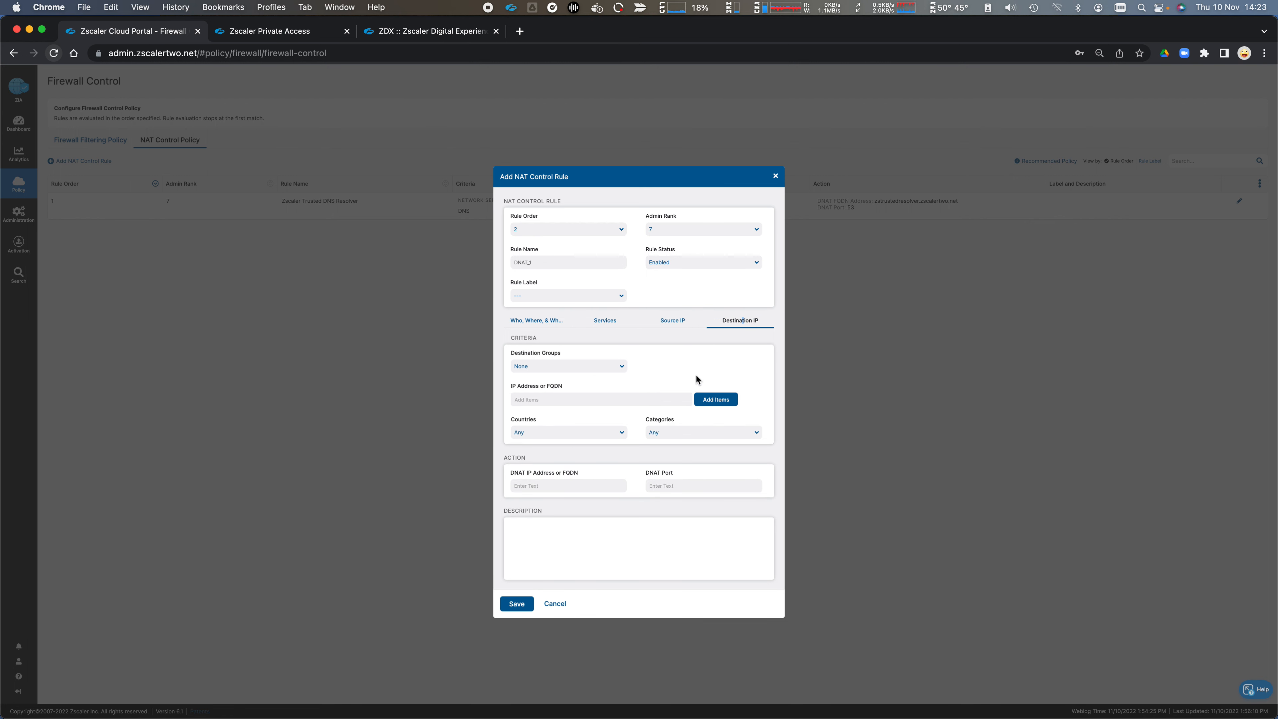
Step: Try dnat.company.com as the NAT rule's DNAT IP address or FQDN, clear it, and discard the rule
mouse_move(527, 427)
left_click(583, 482)
type("1.1.1.1")
key("super+a")
key("BackSpace")
type("dnat.company.com")
left_click_drag(570, 488, 504, 486)
key("BackSpace")
left_click(674, 484)
left_click(555, 604)
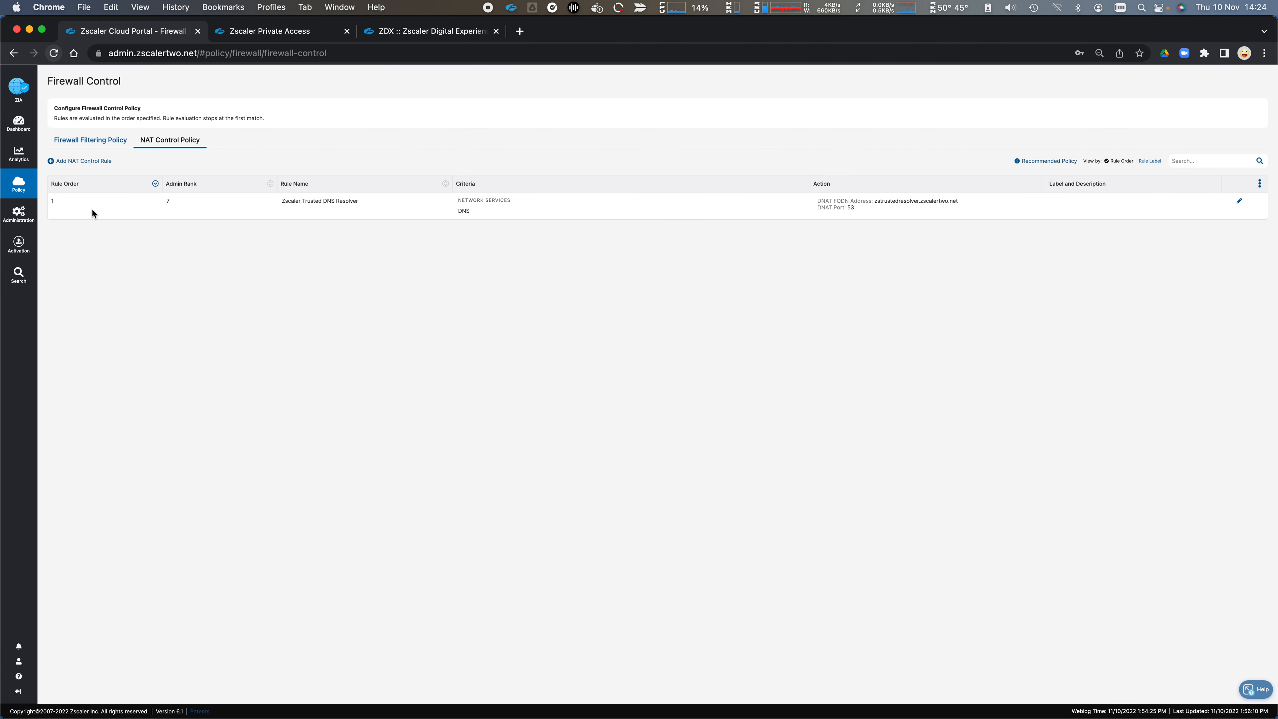
Step: Open the DNS Control policy, view the form for a new DNS filtering rule and close it without saving
mouse_move(19, 184)
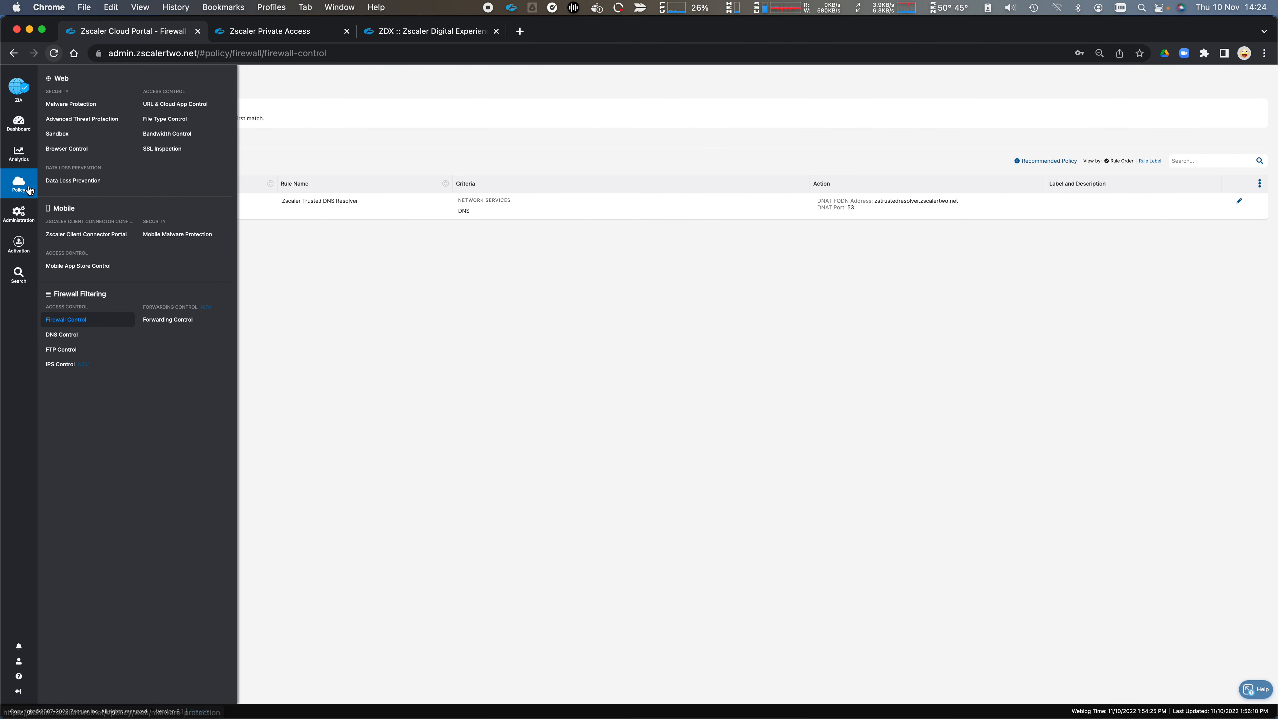
left_click(61, 336)
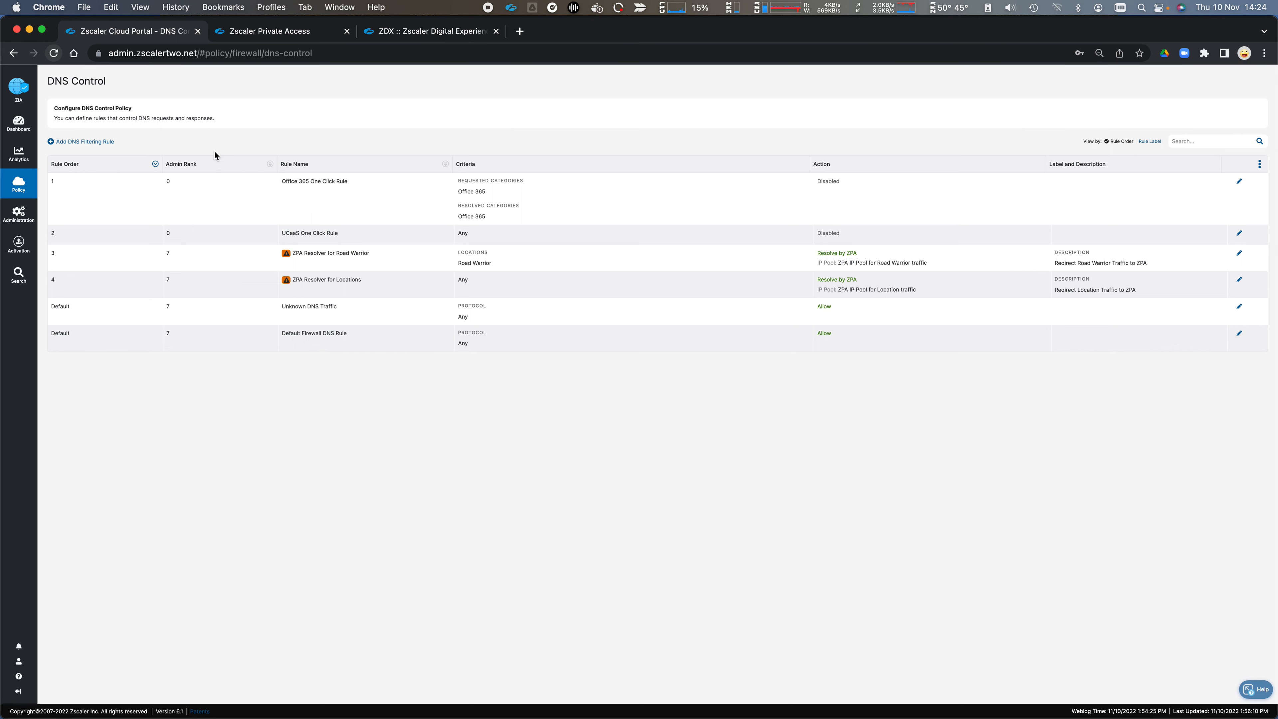
left_click(97, 141)
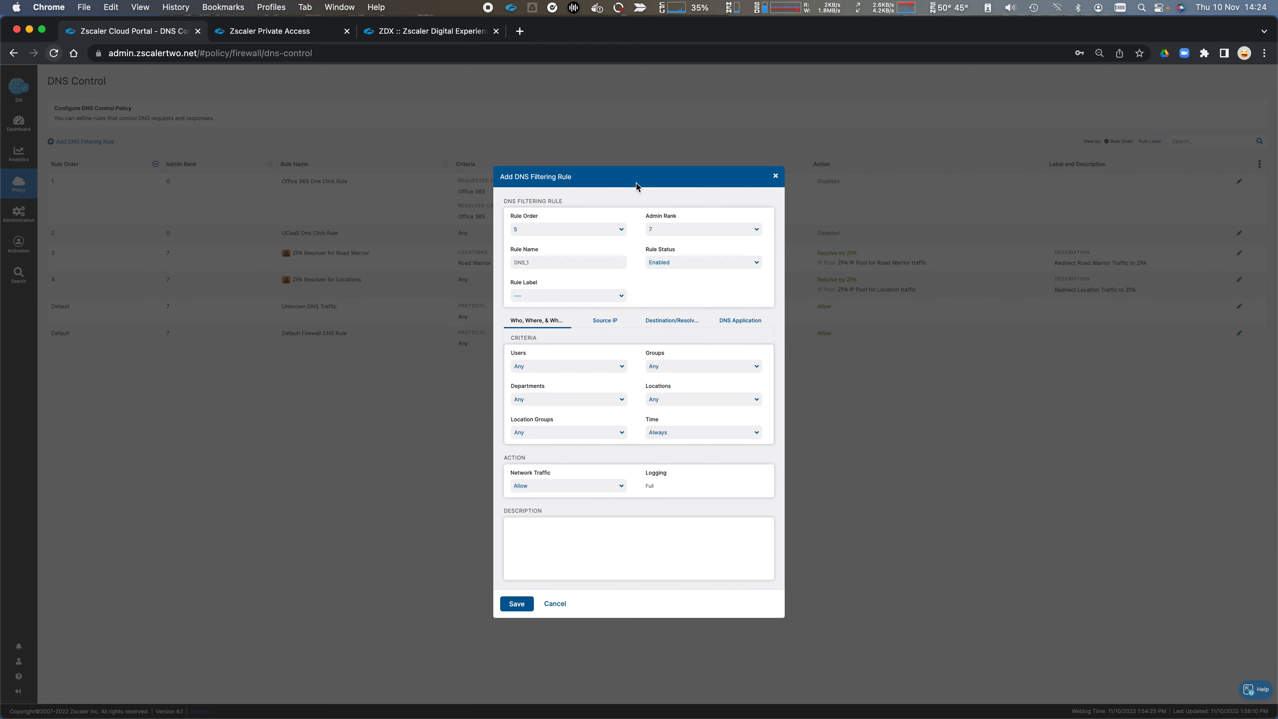
left_click(775, 175)
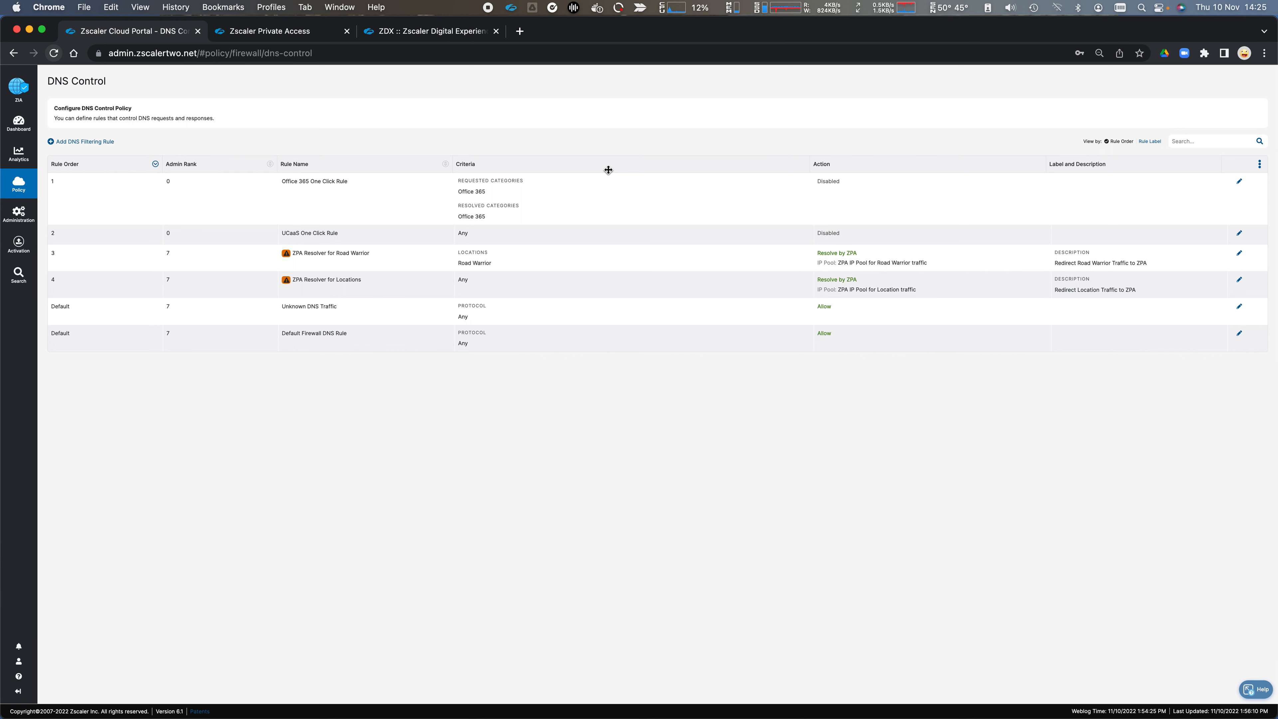
Step: Start a new DNS filtering rule and look through its source IP and DNS server IP group criteria
left_click(82, 144)
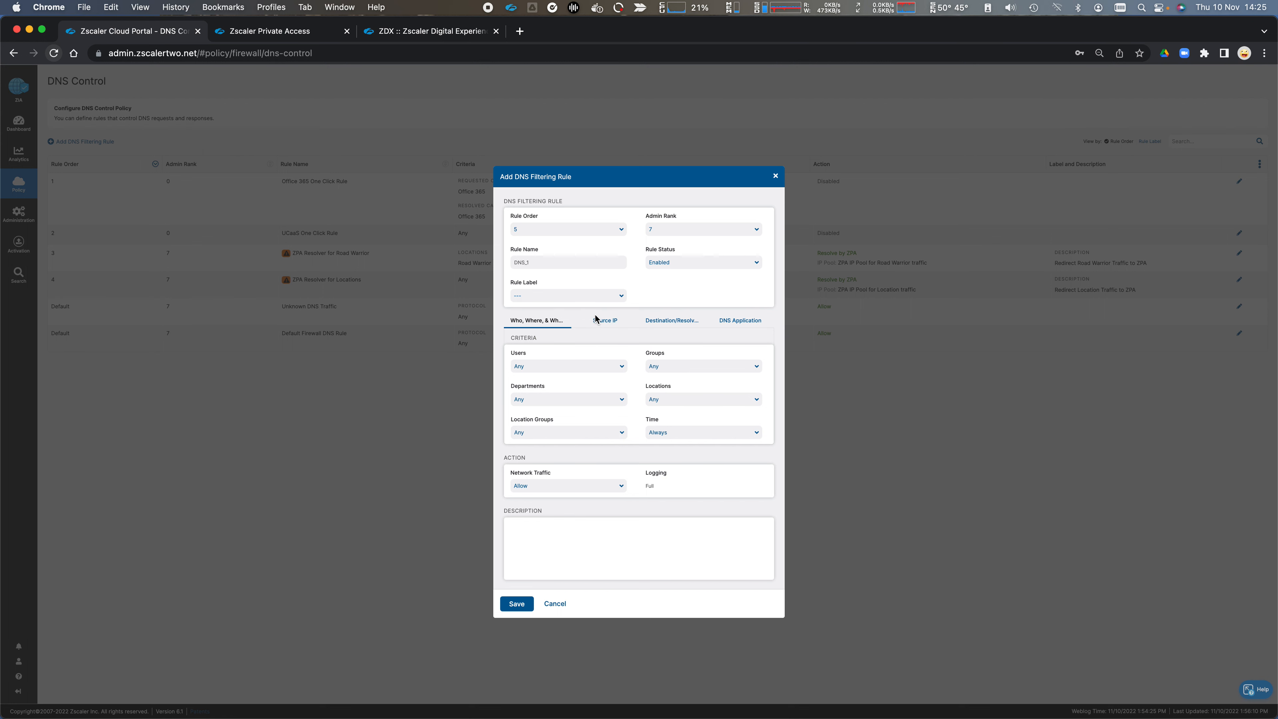
left_click(599, 322)
left_click(667, 325)
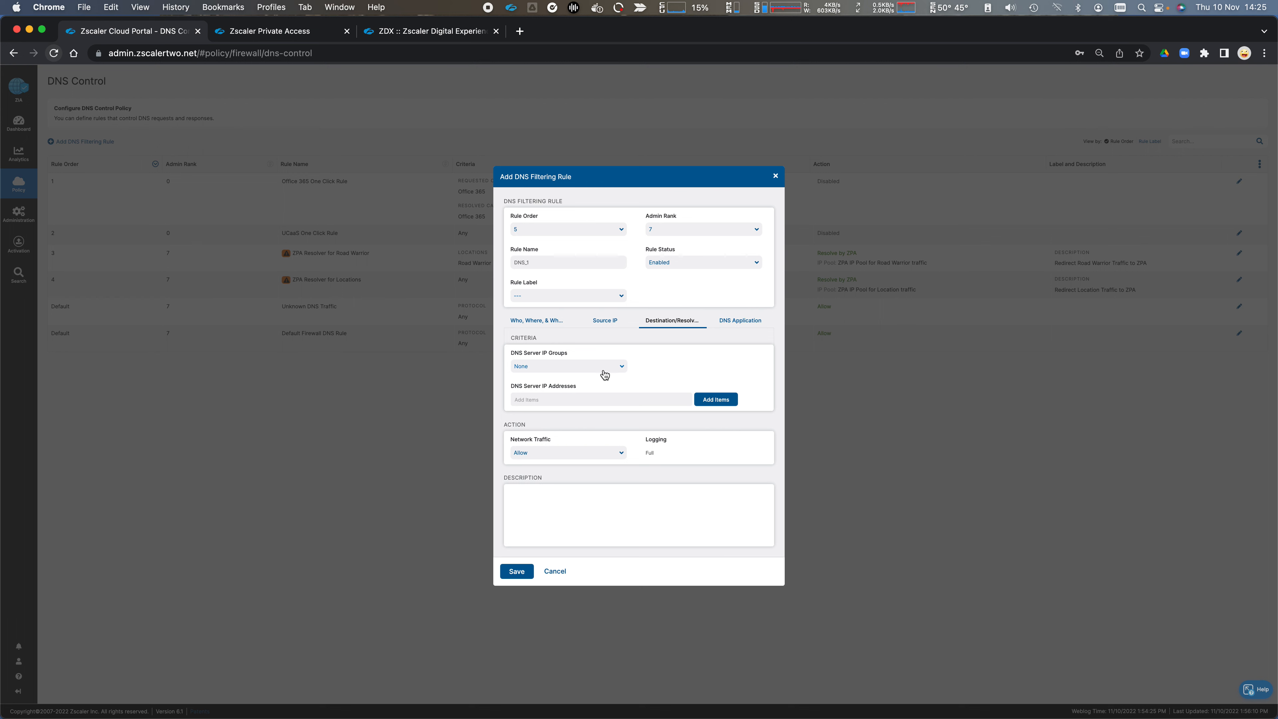
left_click(618, 367)
left_click(670, 369)
Step: Look through the DNS rule's application criteria, including DNS tunnels and network apps, application group, DNS request type and protocol
left_click(738, 325)
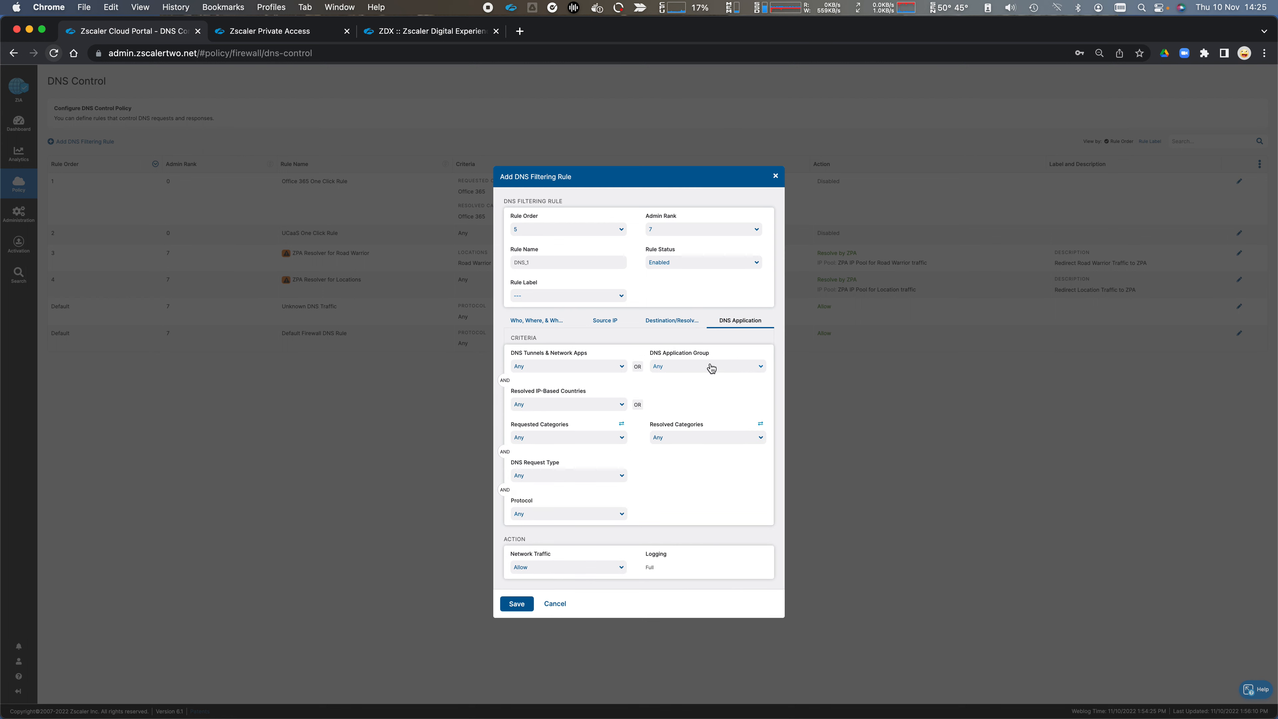
left_click(621, 369)
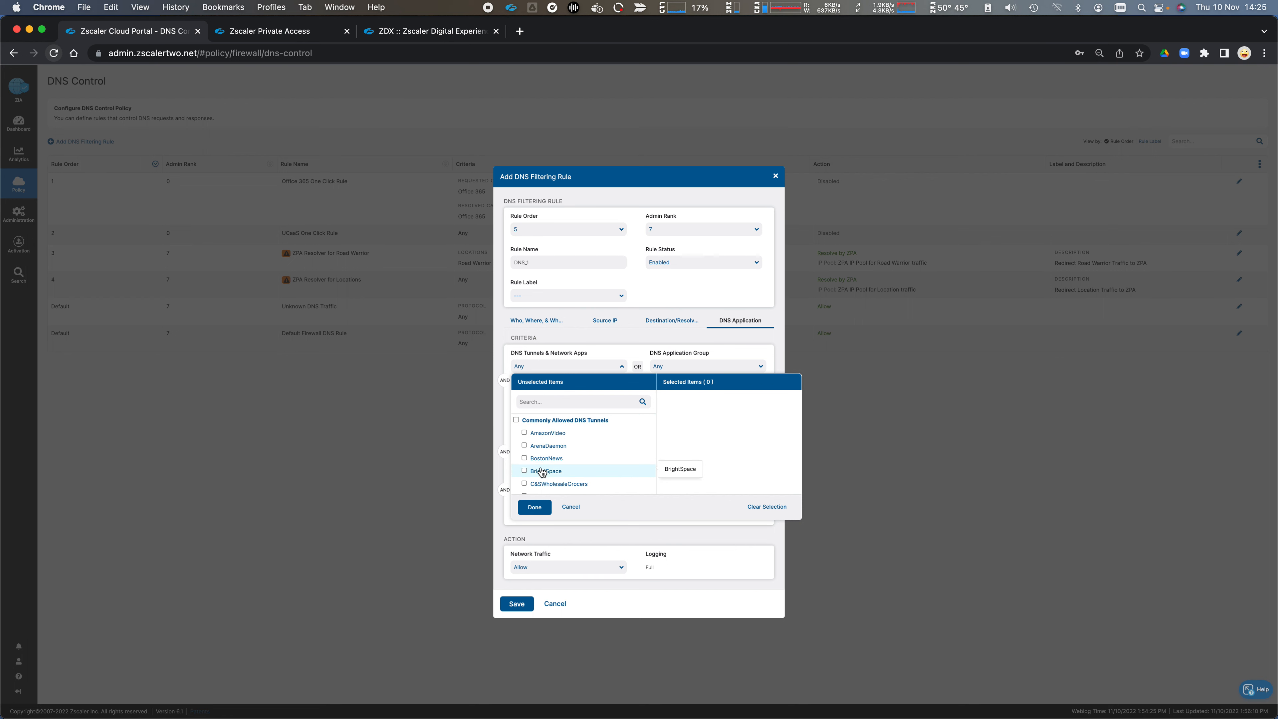
left_click(739, 356)
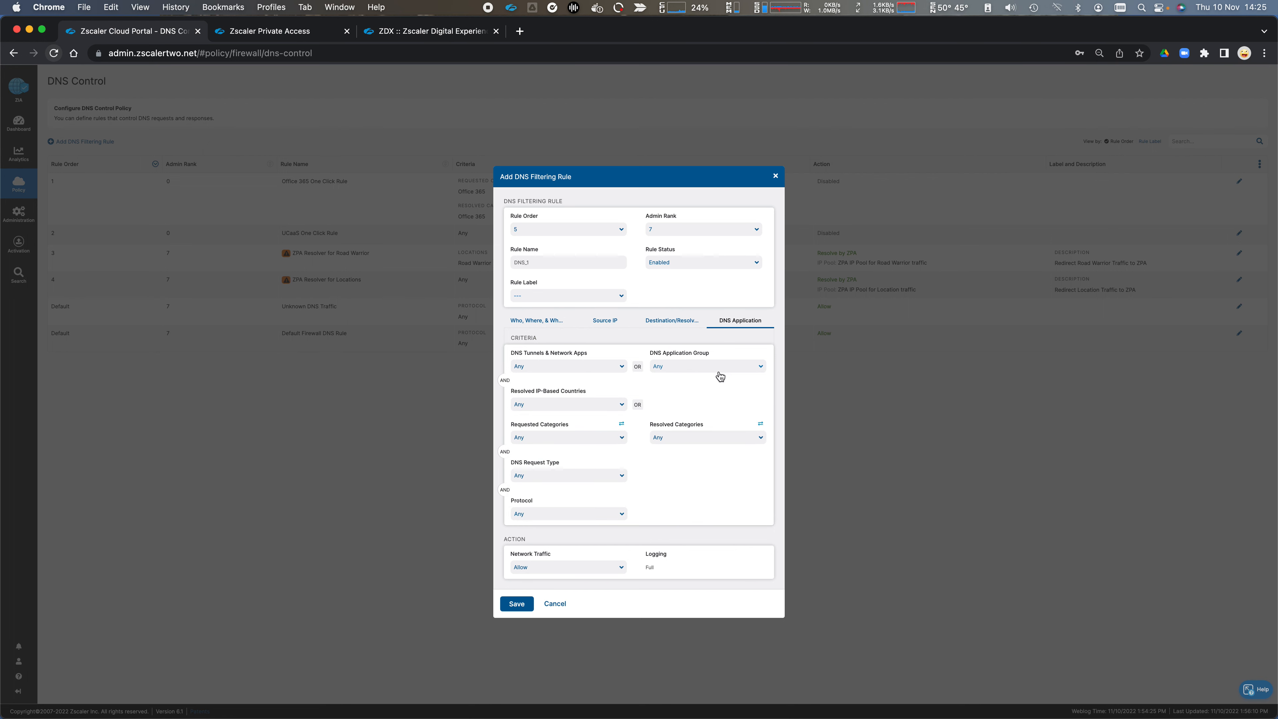
left_click(717, 368)
left_click(617, 394)
left_click(618, 477)
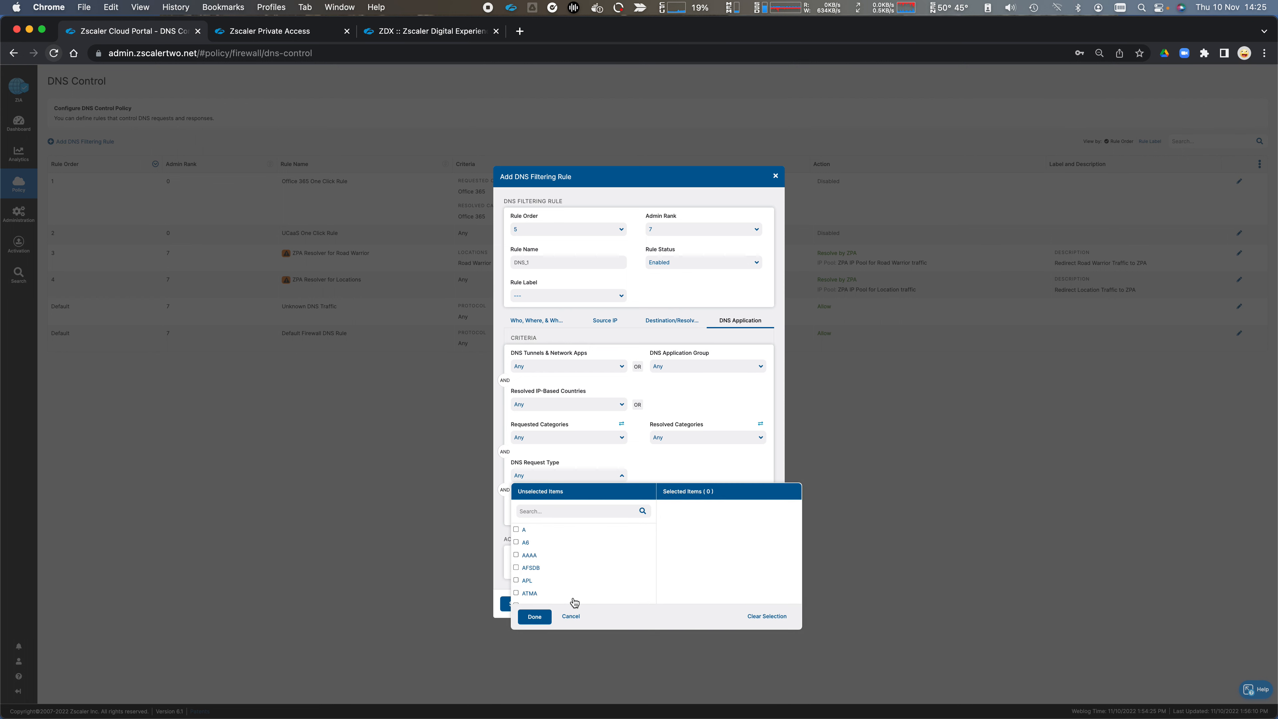
scroll(579, 559, "down", 10)
left_click(669, 478)
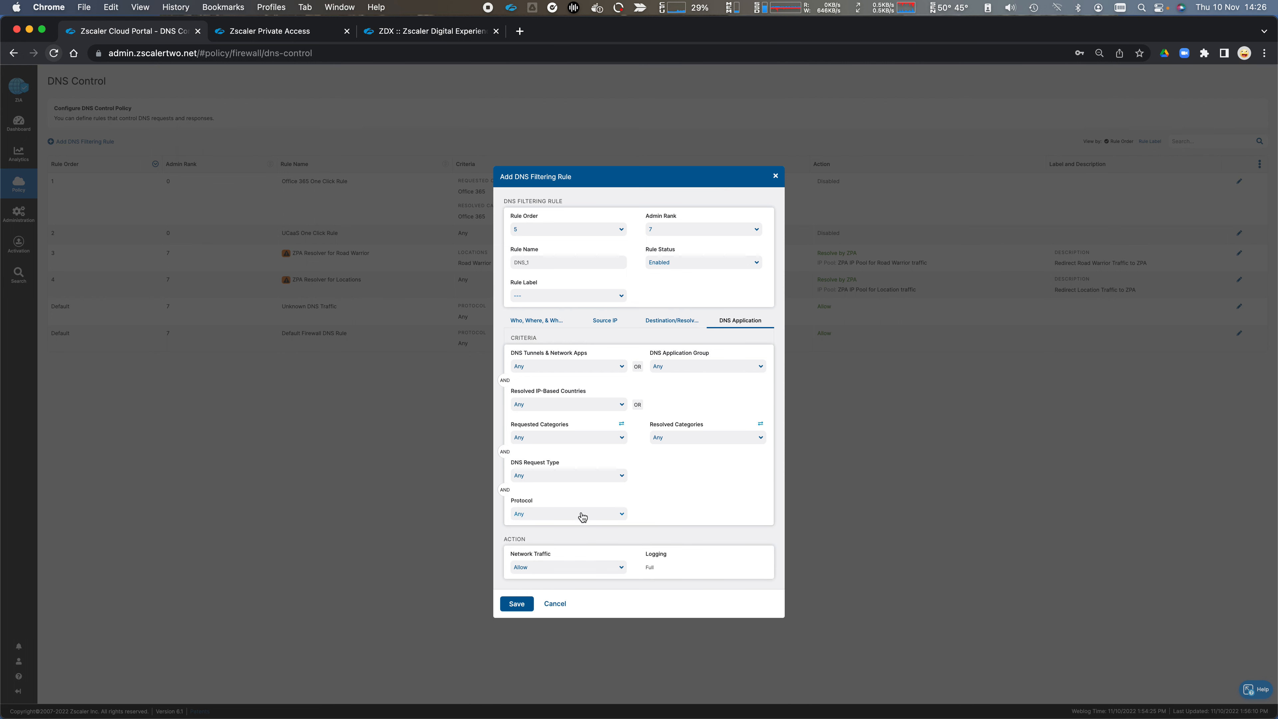
left_click(590, 515)
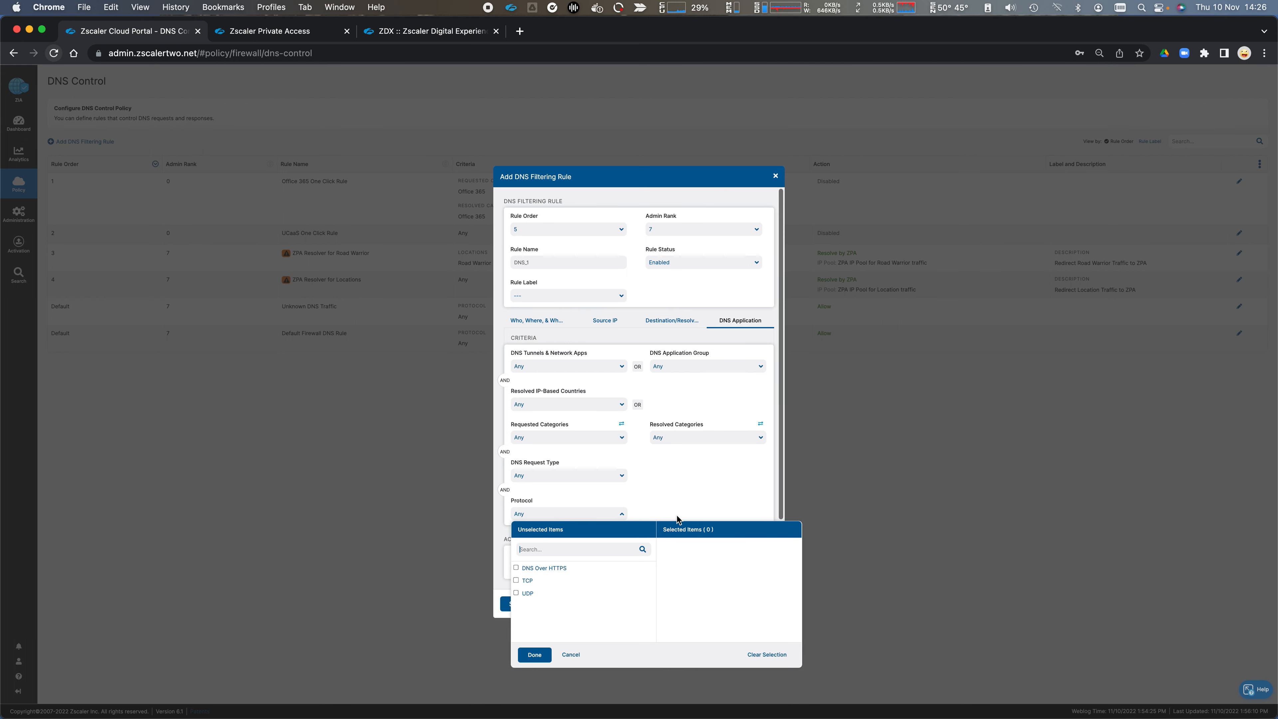
left_click(689, 499)
Step: Try Redirect Request and Redirect Response as the DNS rule's network traffic action, and discard the rule
scroll(688, 503, "down", 3)
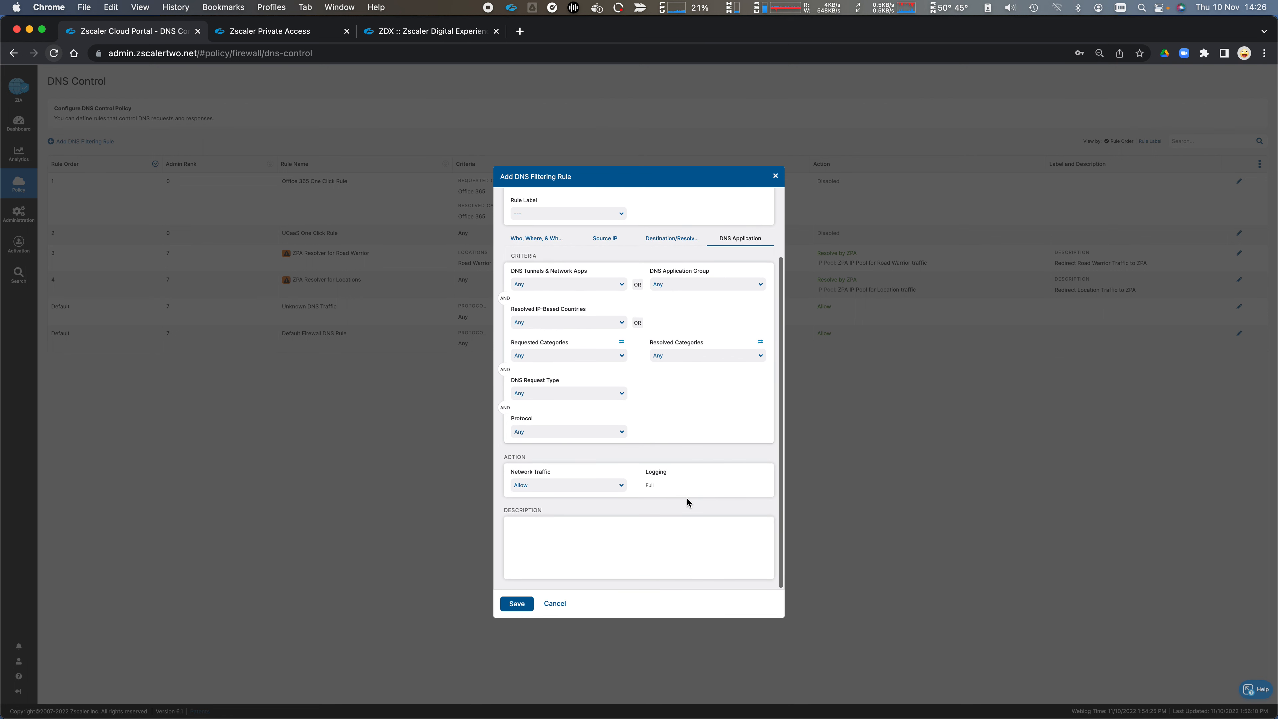
left_click(622, 487)
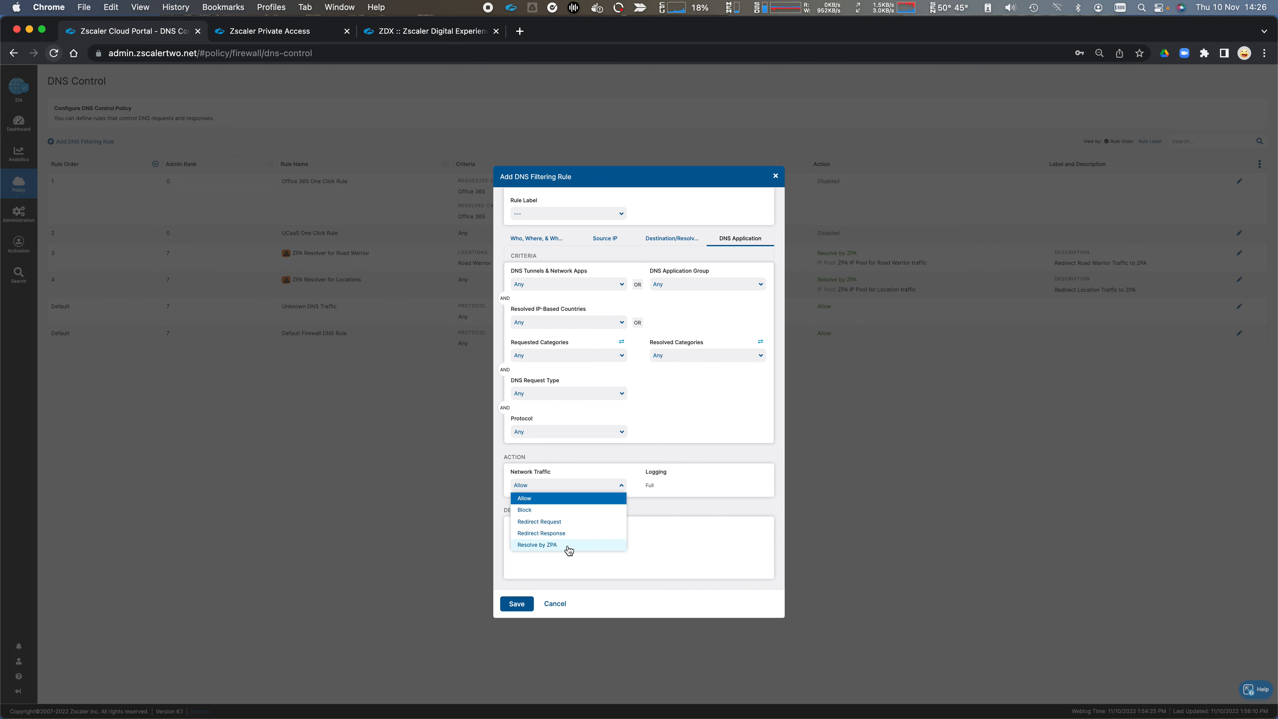
left_click(558, 523)
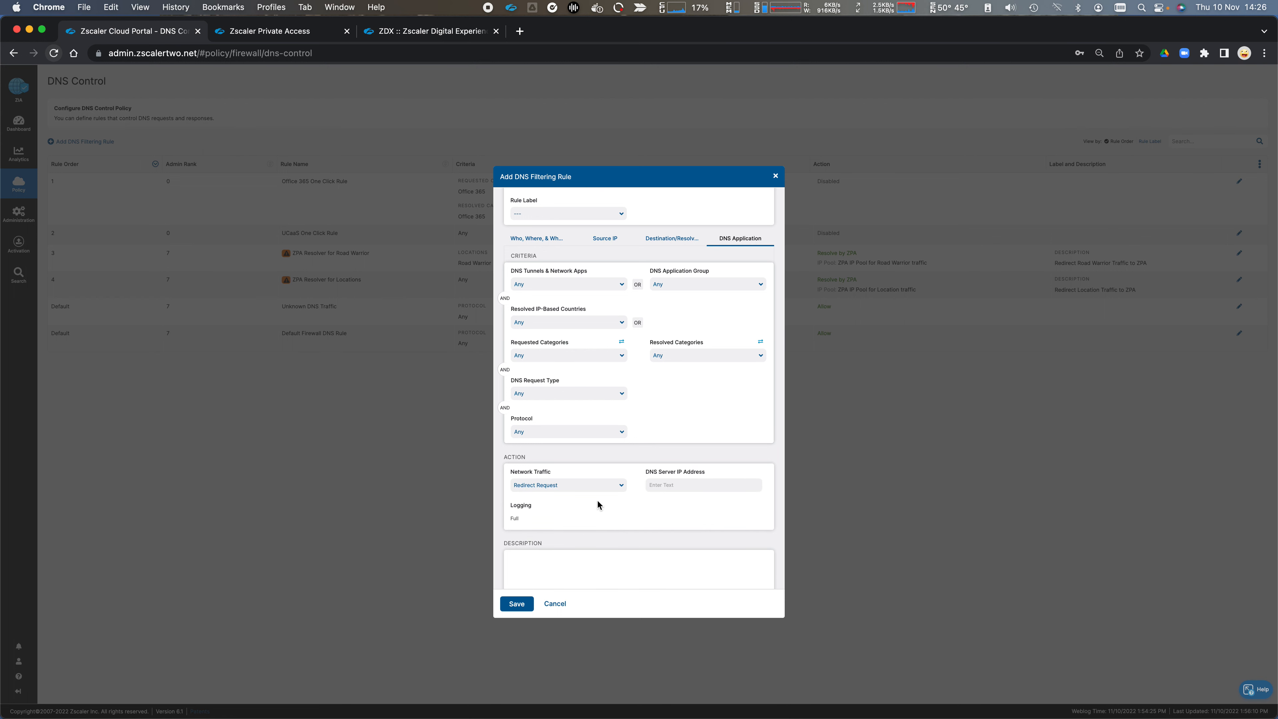
left_click(619, 487)
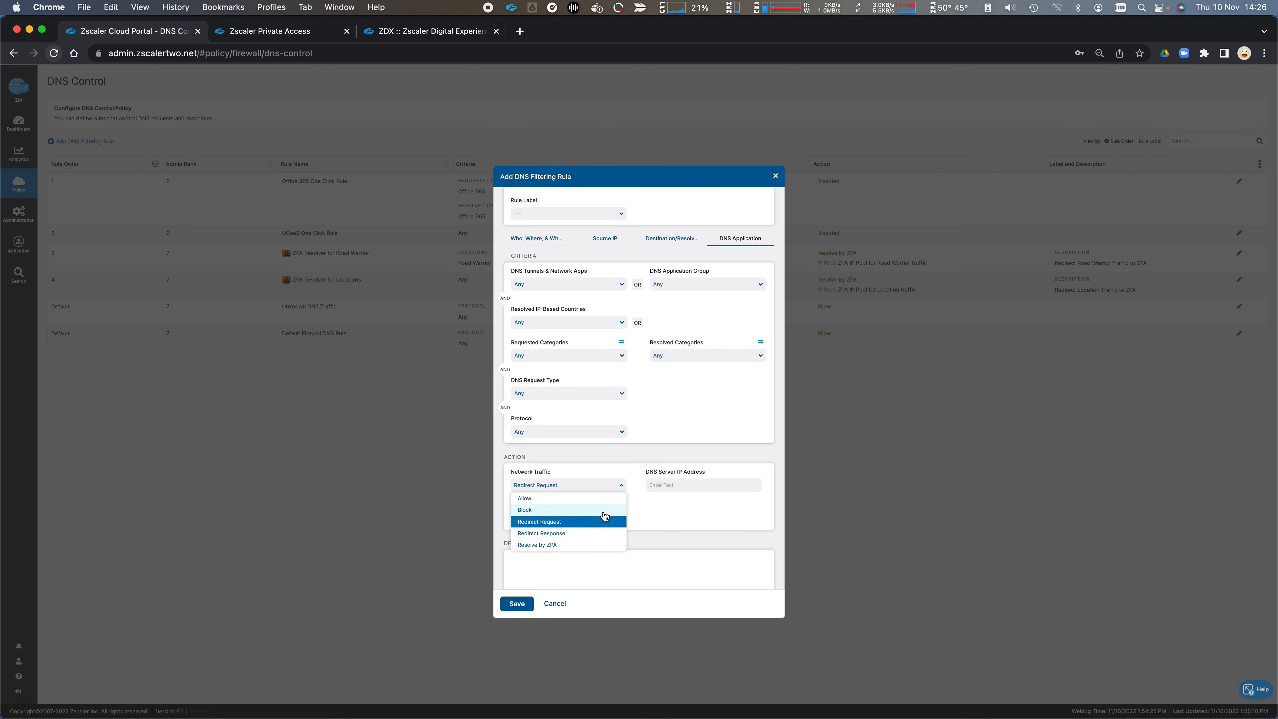
left_click(597, 534)
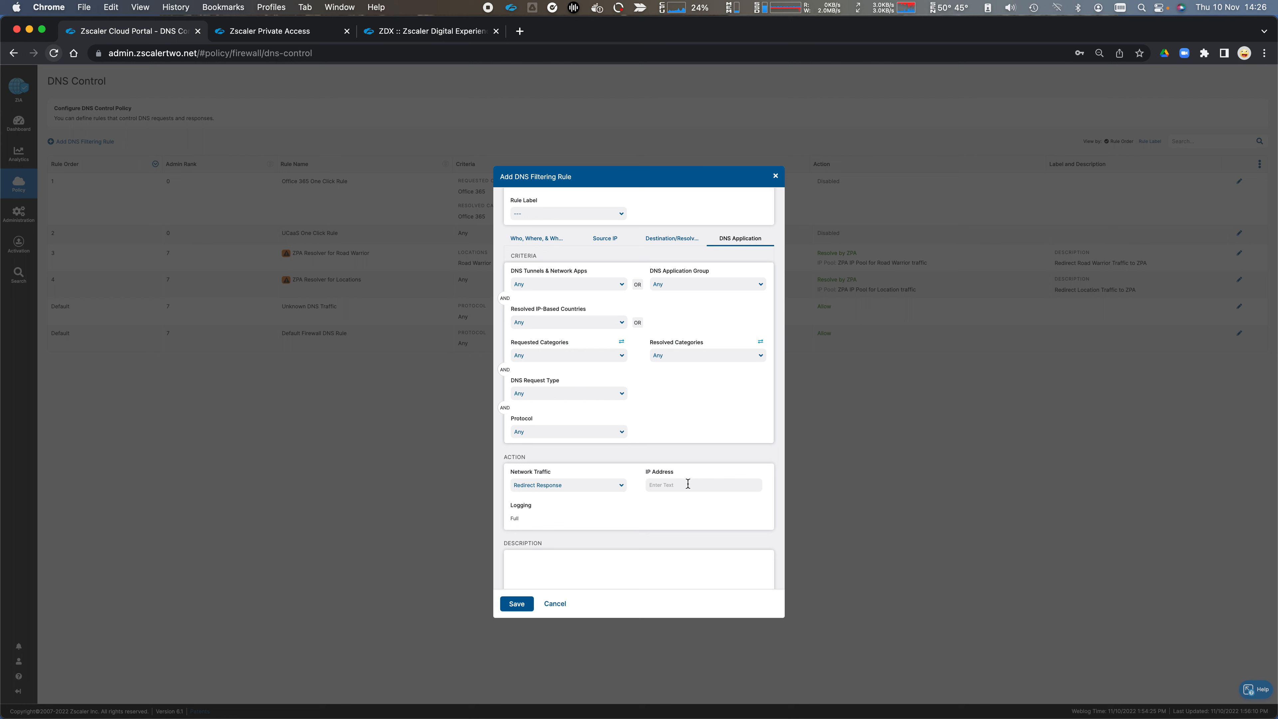
left_click(620, 485)
left_click(576, 521)
left_click(556, 603)
Step: View the FTP Control policy and move on to the IPS Control policy
mouse_move(19, 183)
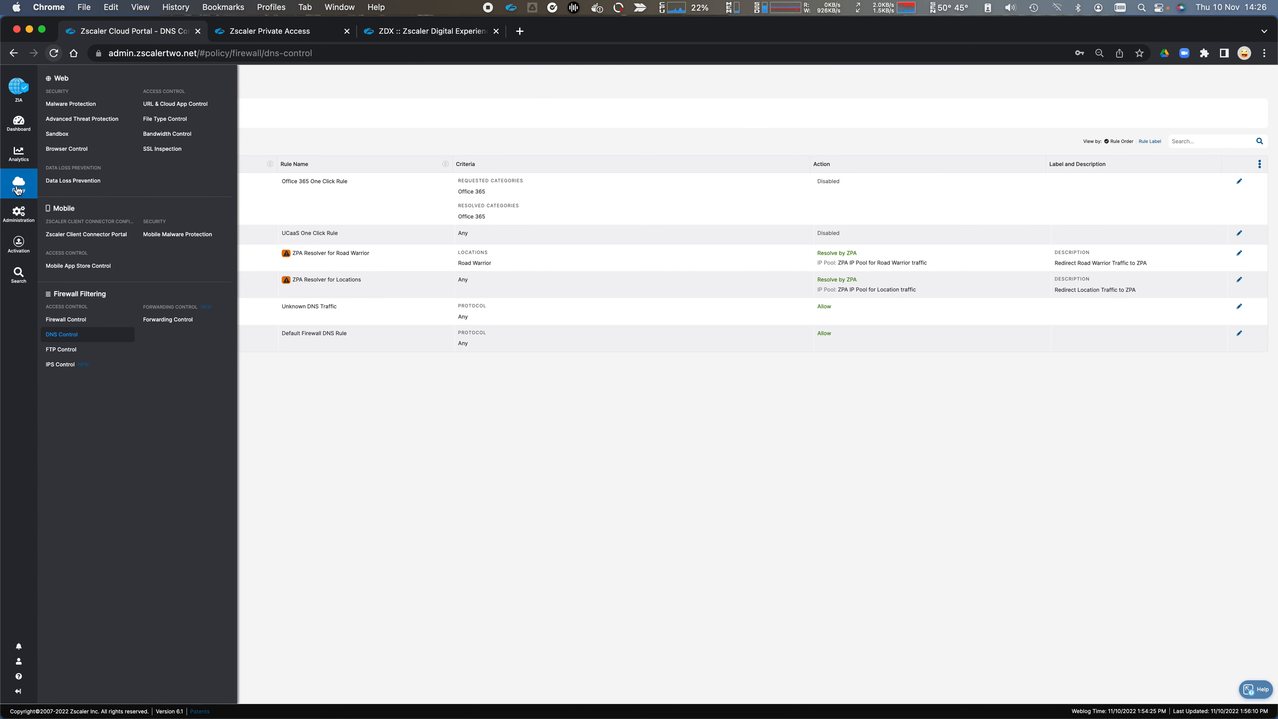
left_click(70, 350)
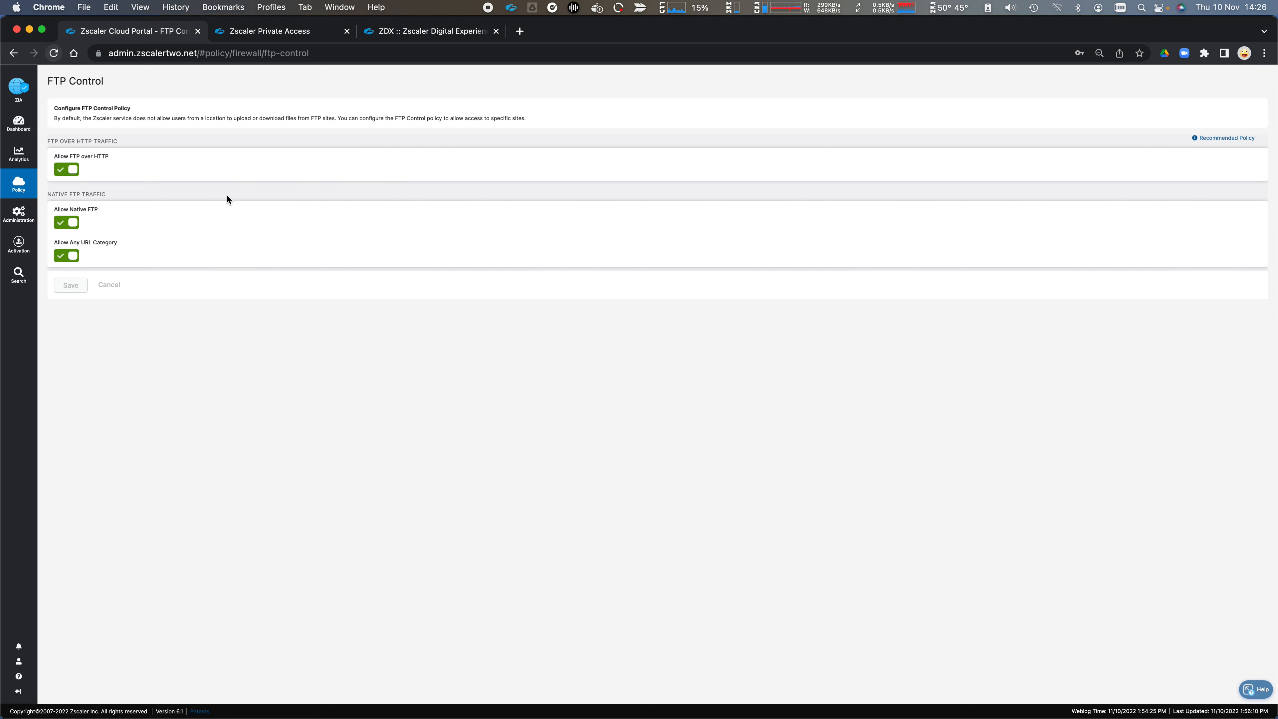
mouse_move(19, 184)
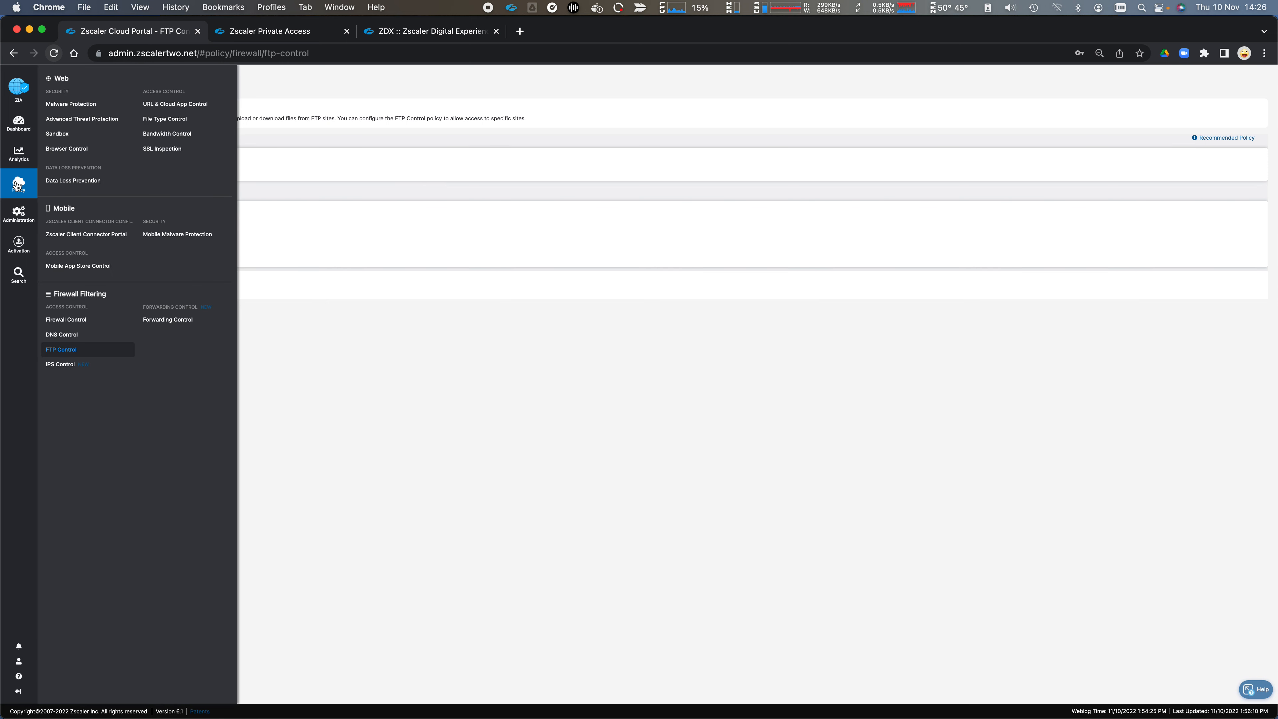
left_click(61, 365)
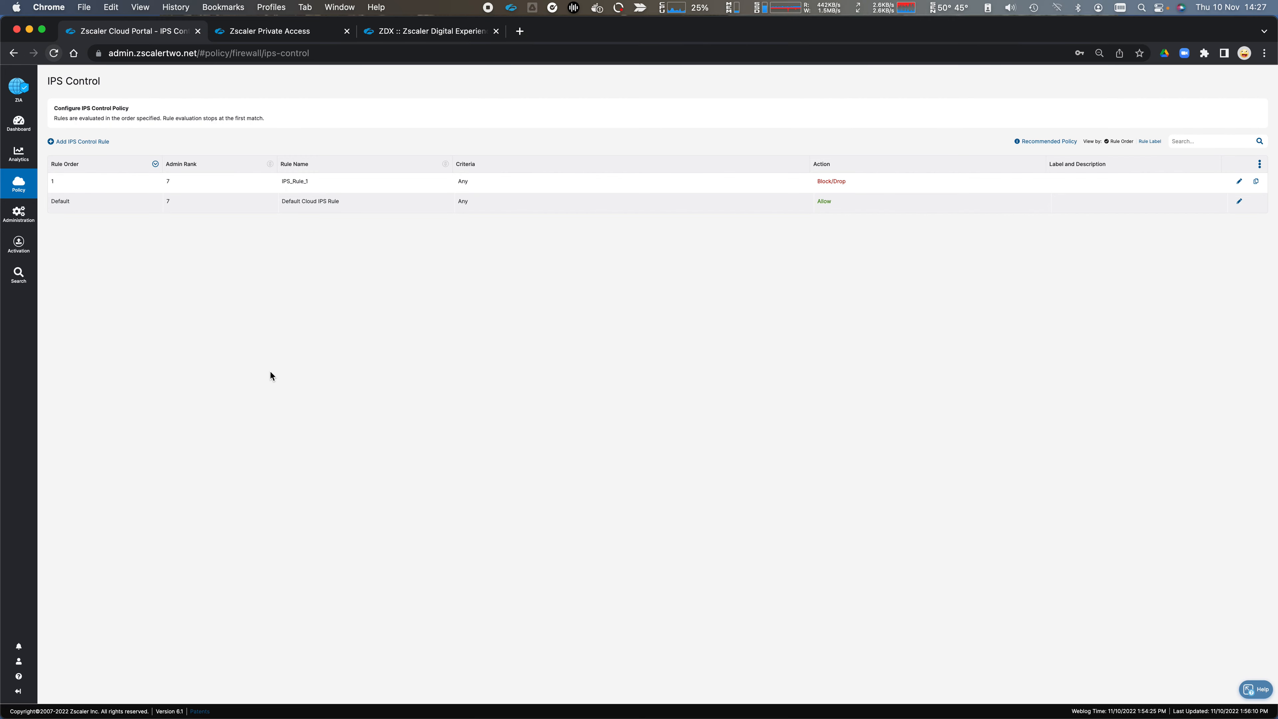
Step: Start a new IPS control rule and choose DNS as its network service
left_click(101, 142)
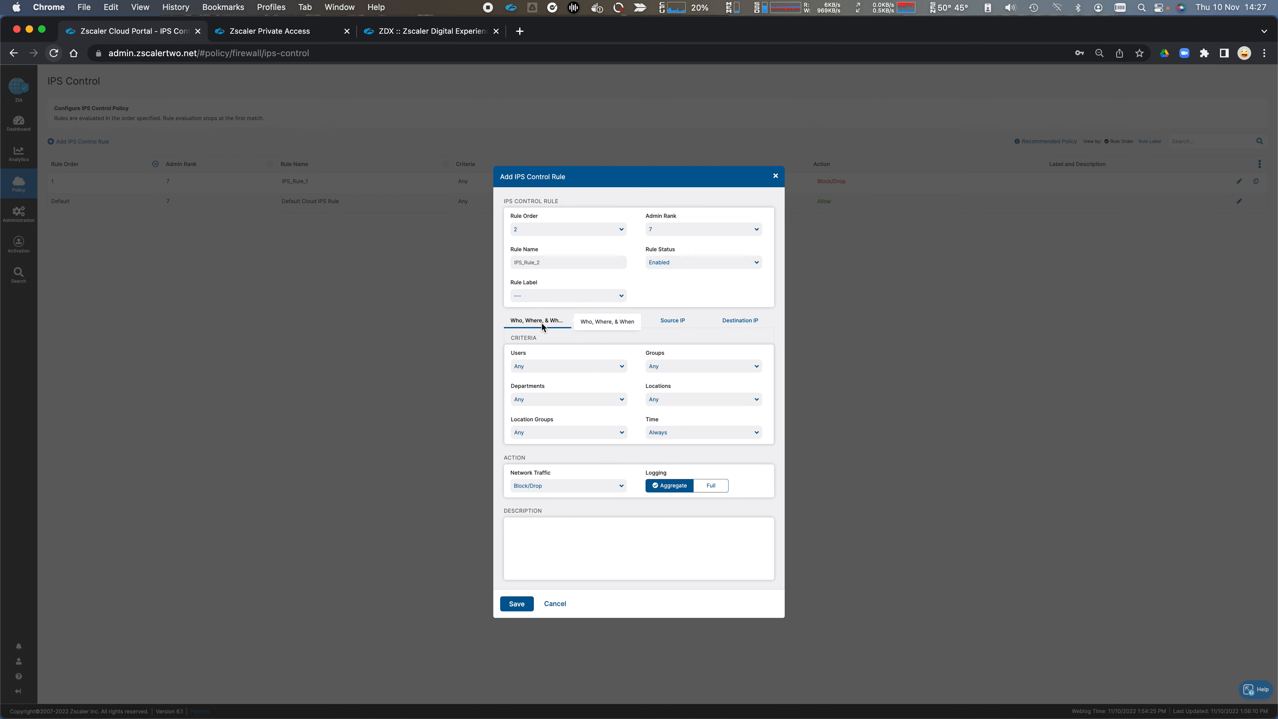
left_click(599, 322)
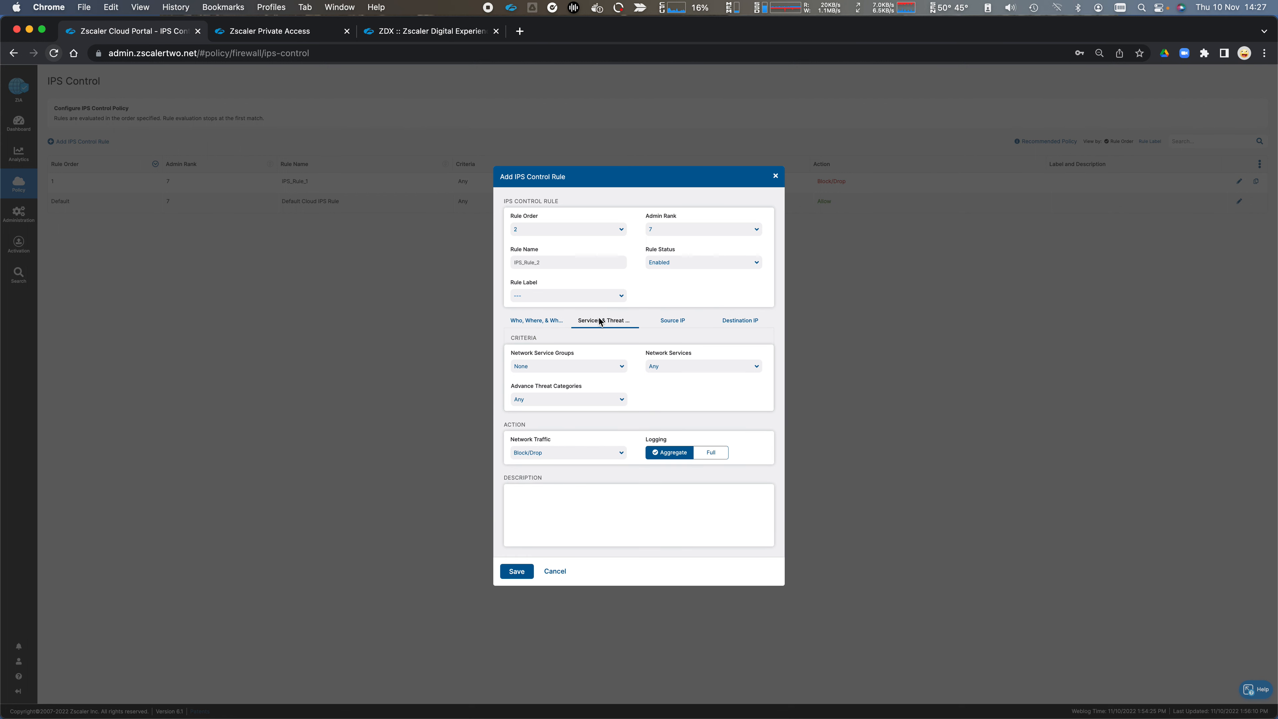
left_click(705, 368)
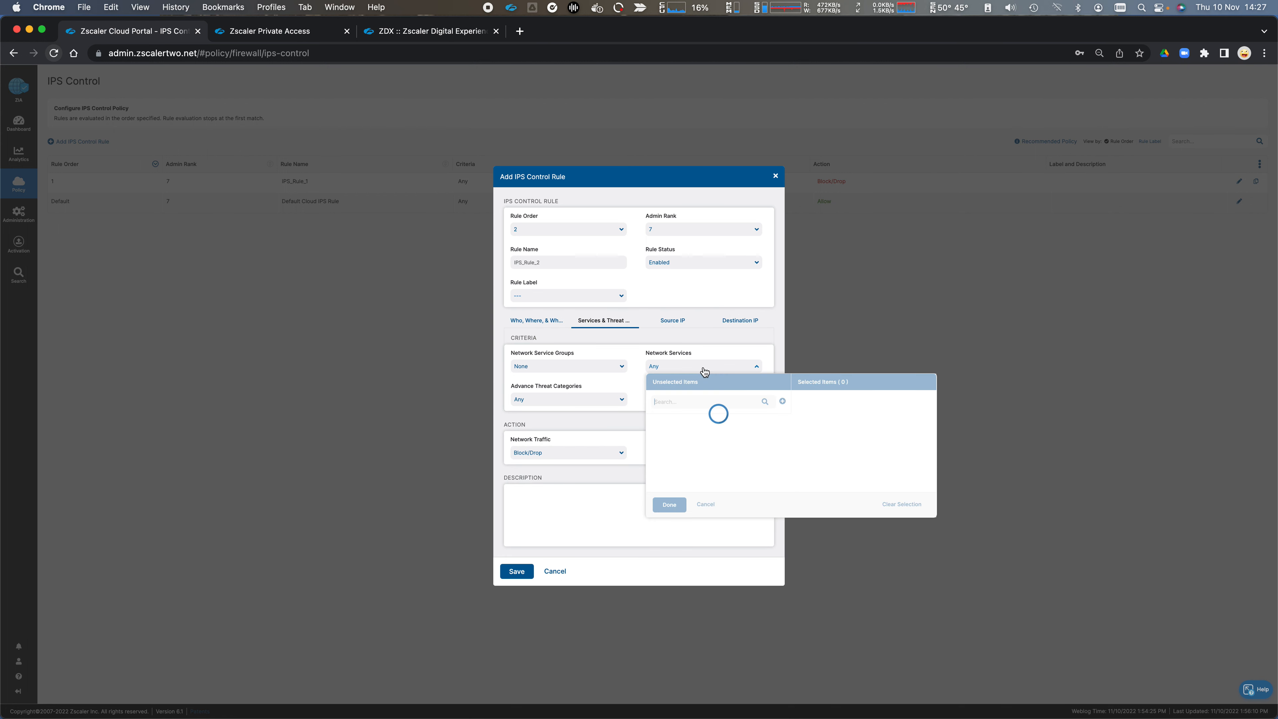
left_click(663, 434)
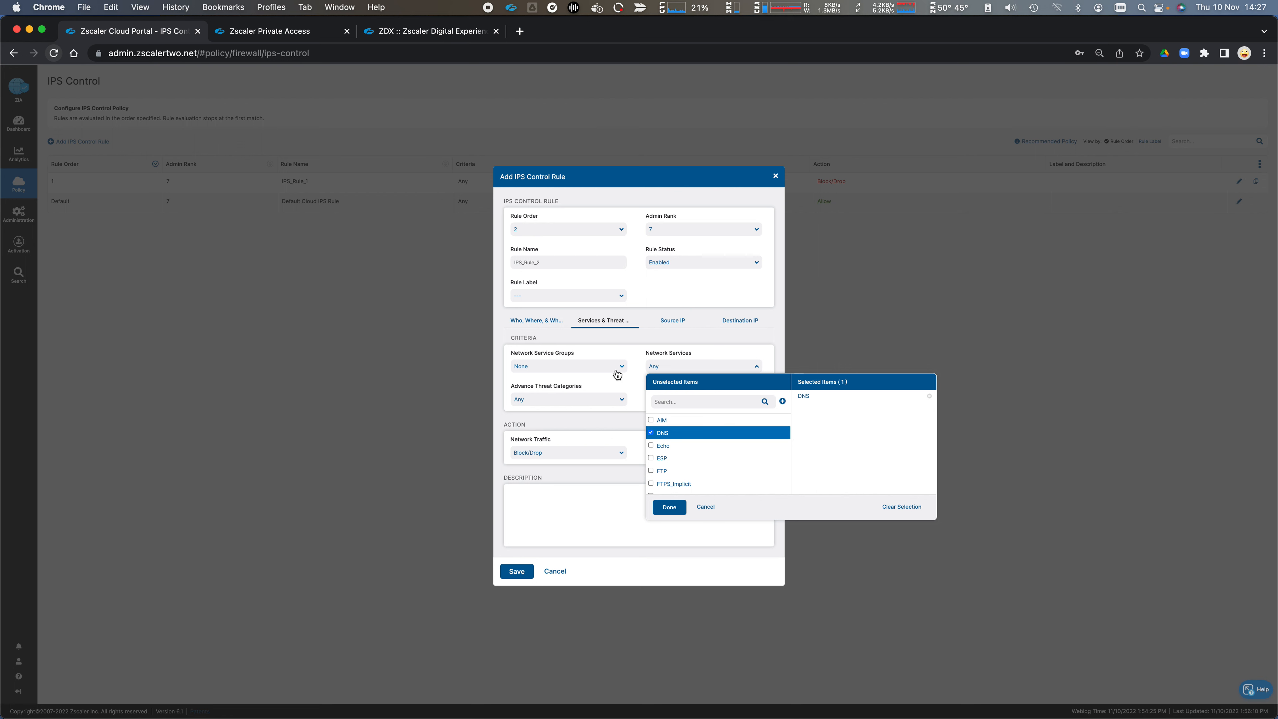
left_click(615, 370)
left_click(615, 366)
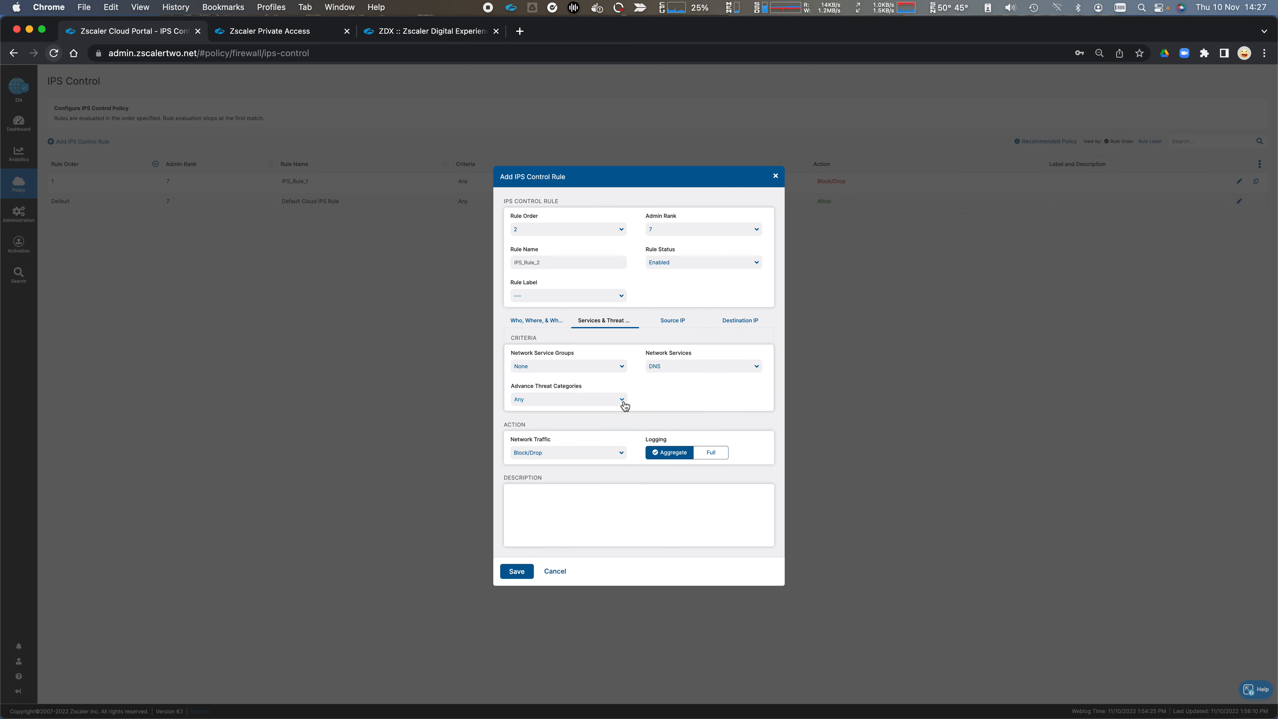
Step: Look through the IPS rule's advanced threat categories and its source IP and destination IP criteria
left_click(625, 401)
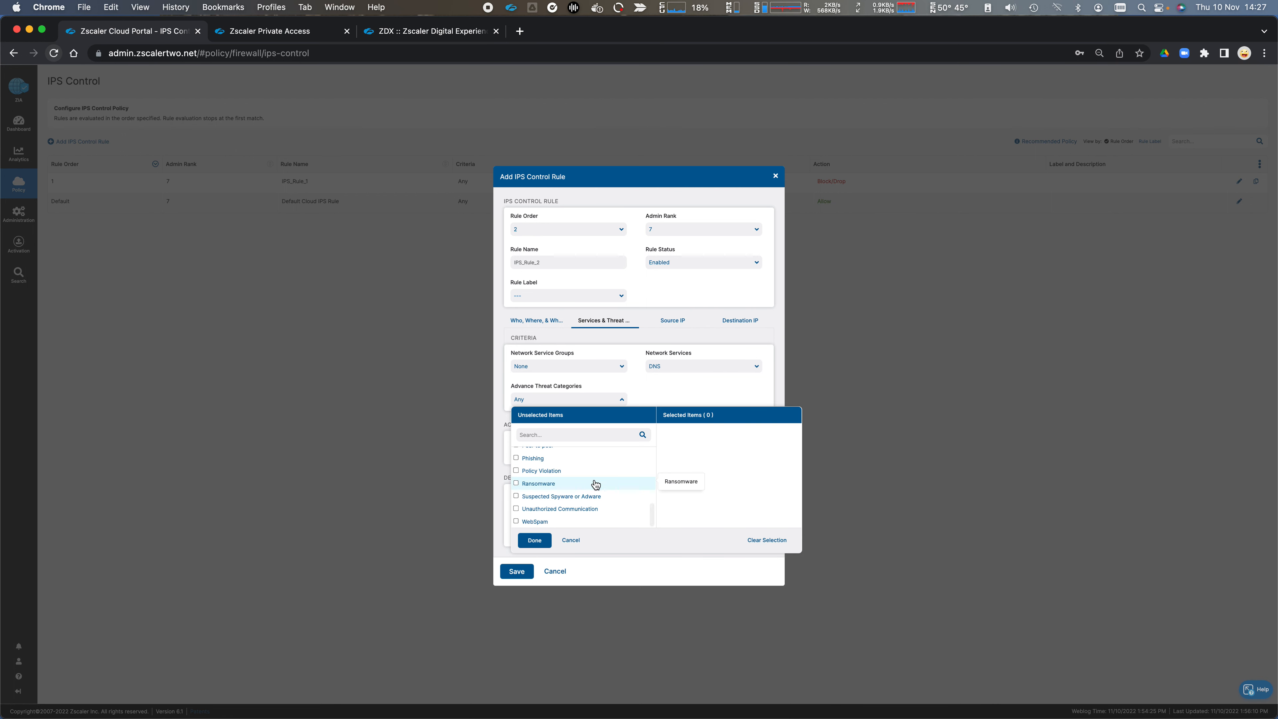
left_click(669, 393)
left_click(674, 325)
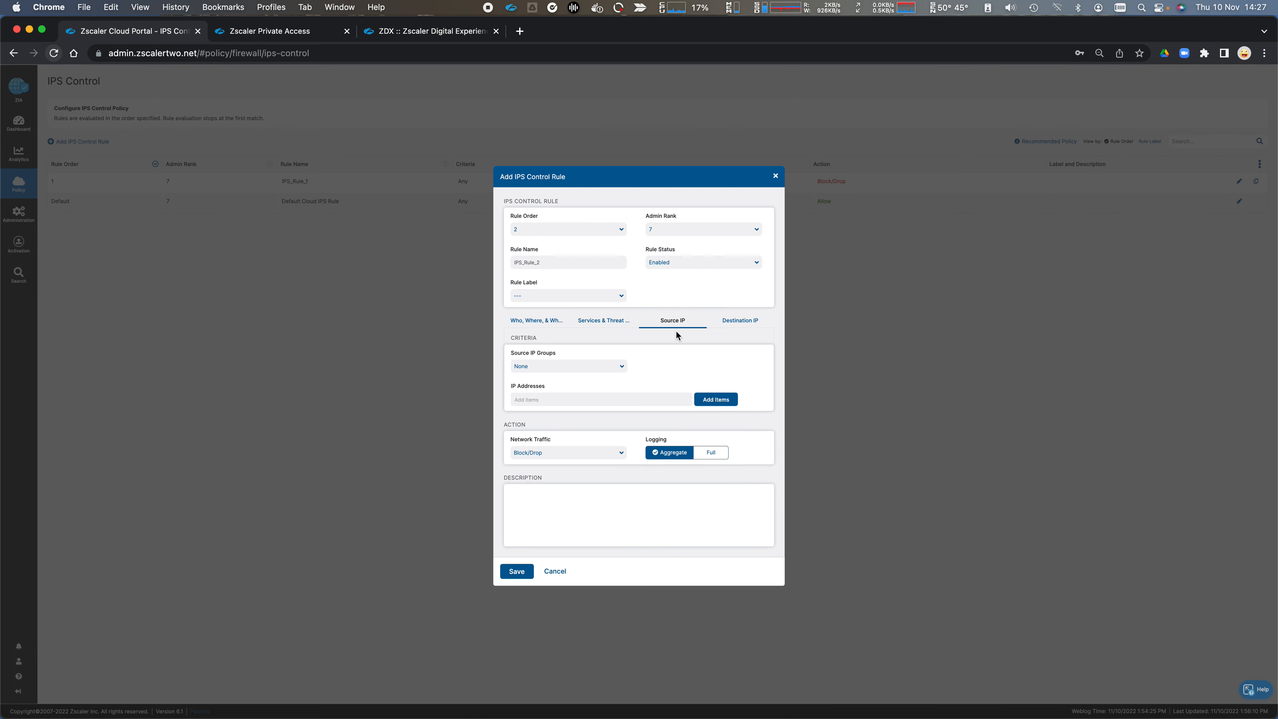
left_click(739, 321)
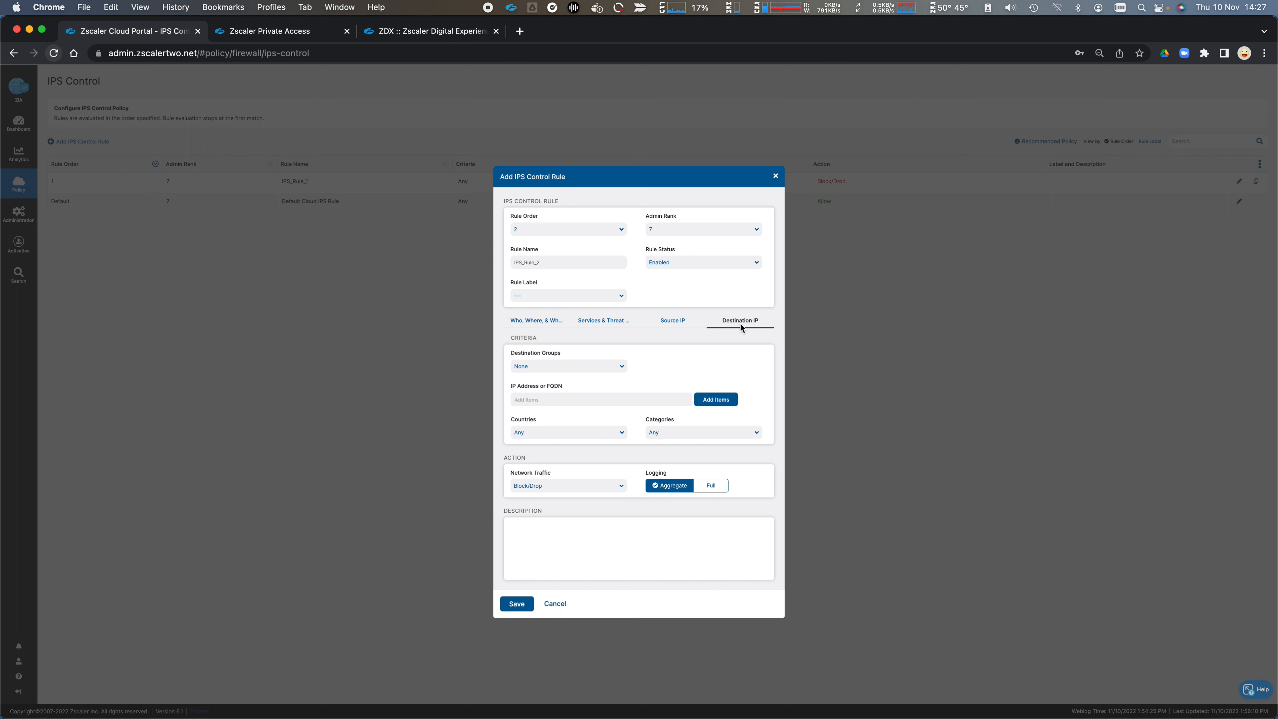
Step: Try Bypass IPS as the IPS rule's network traffic action, and discard the rule
left_click(621, 490)
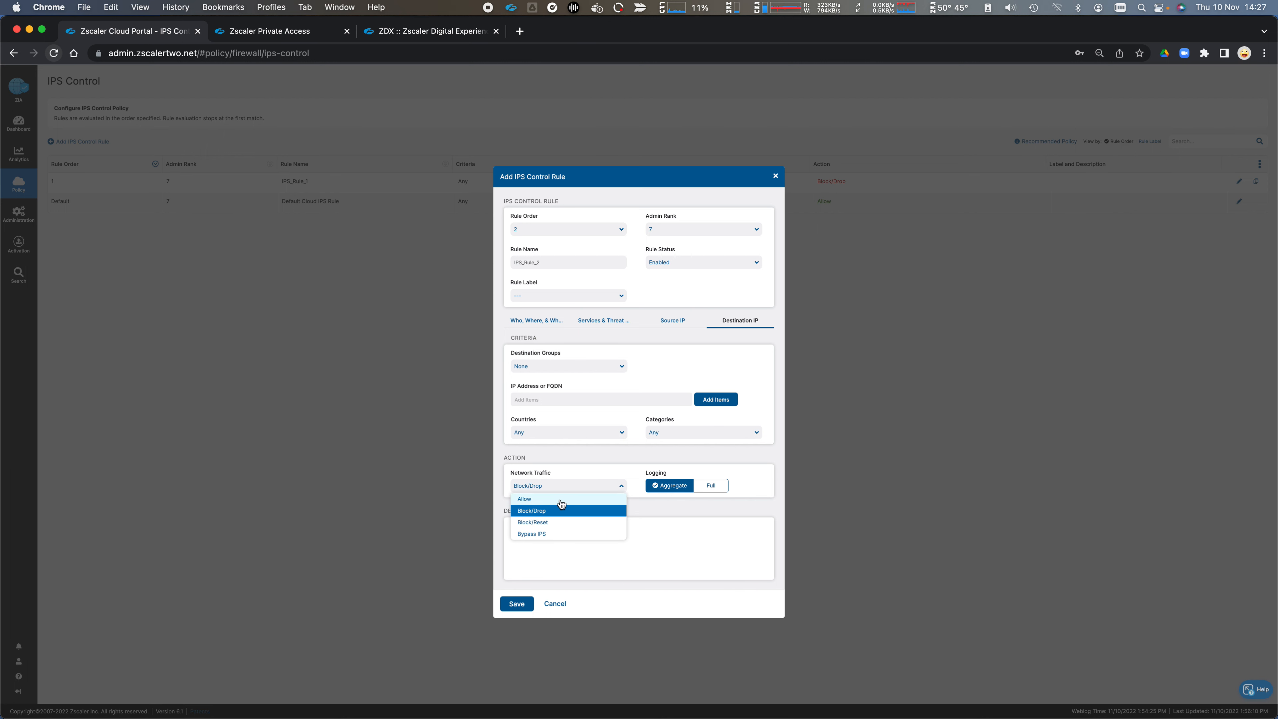
left_click(563, 534)
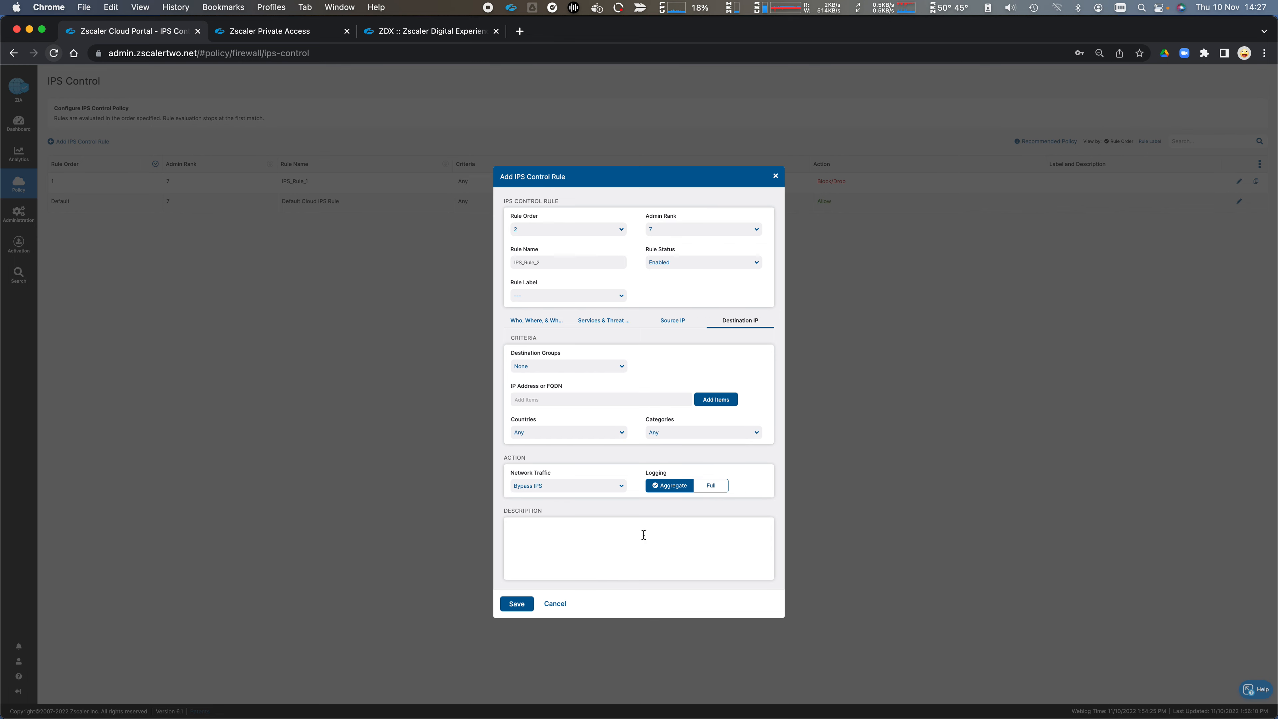
left_click(555, 605)
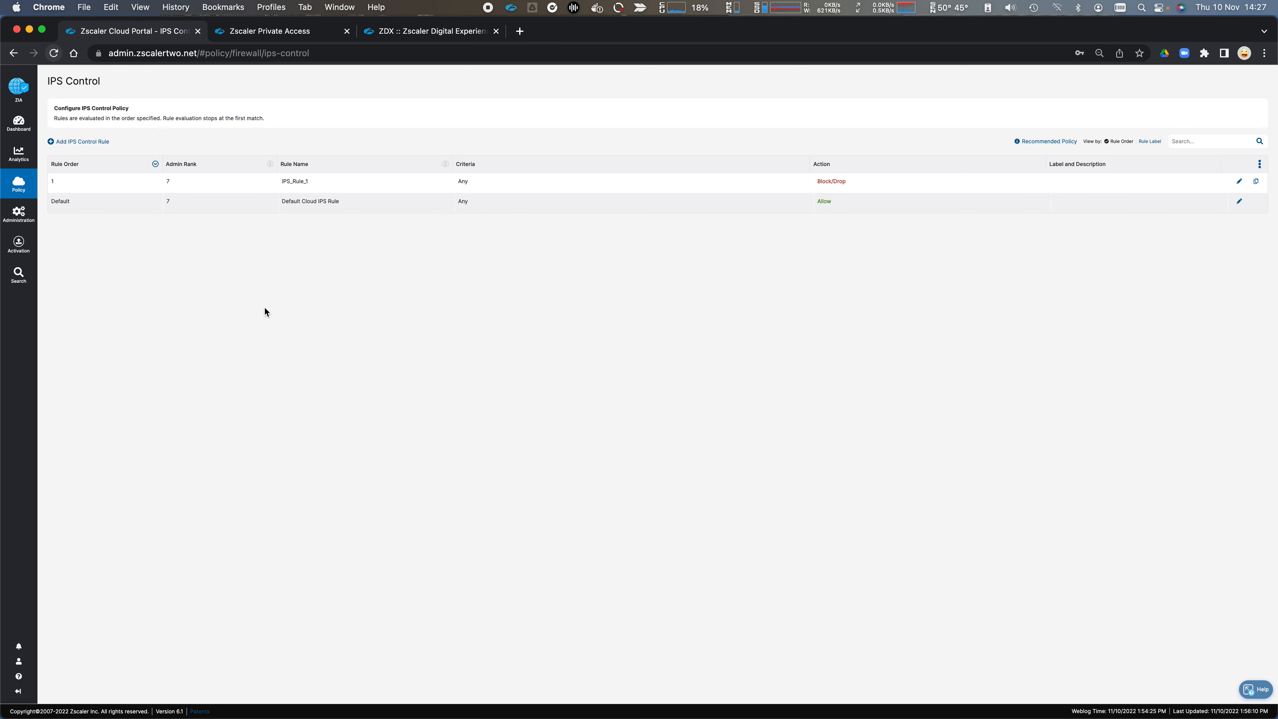
Step: Open the Forwarding Control policy and bring up the form for a new forwarding rule
left_click(18, 185)
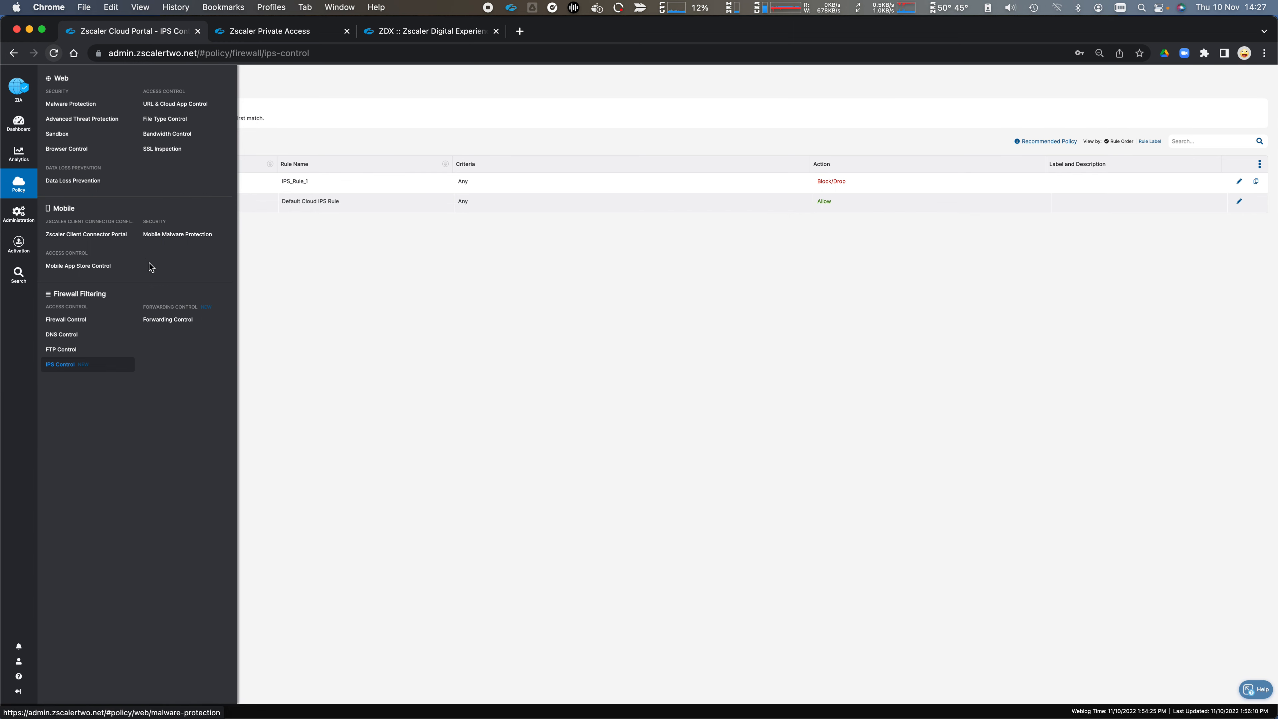
left_click(158, 319)
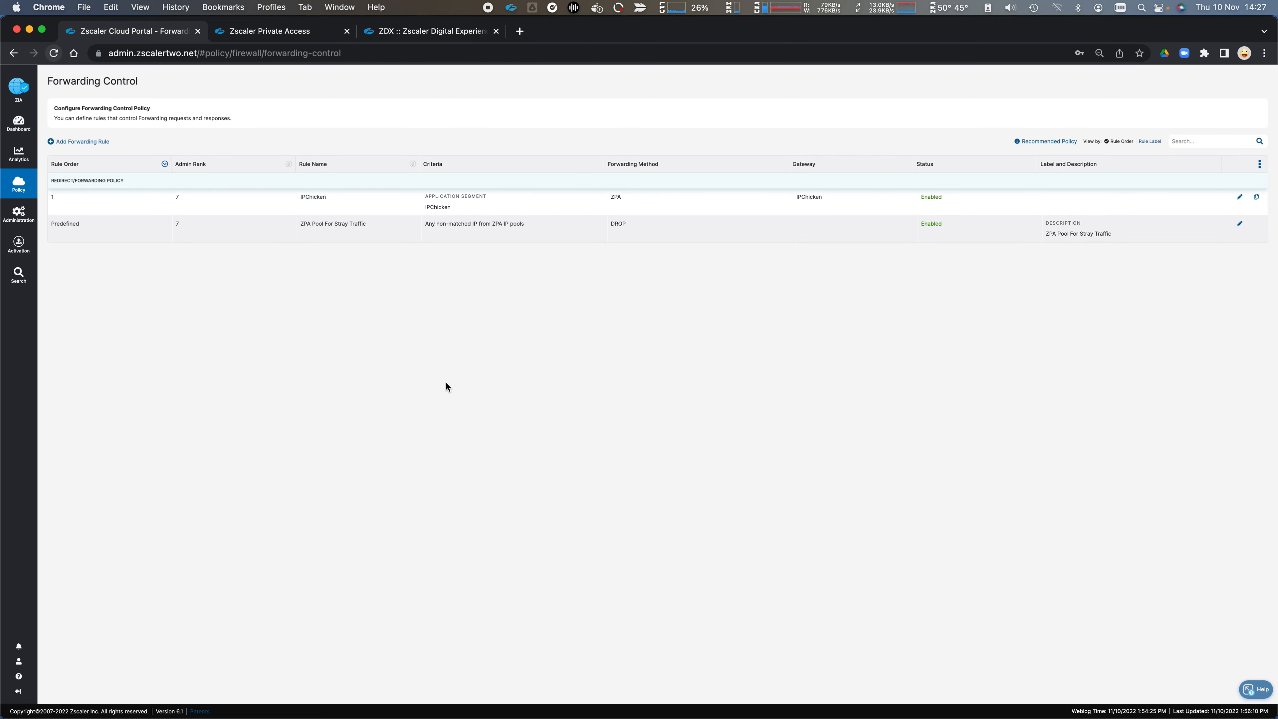
left_click(82, 141)
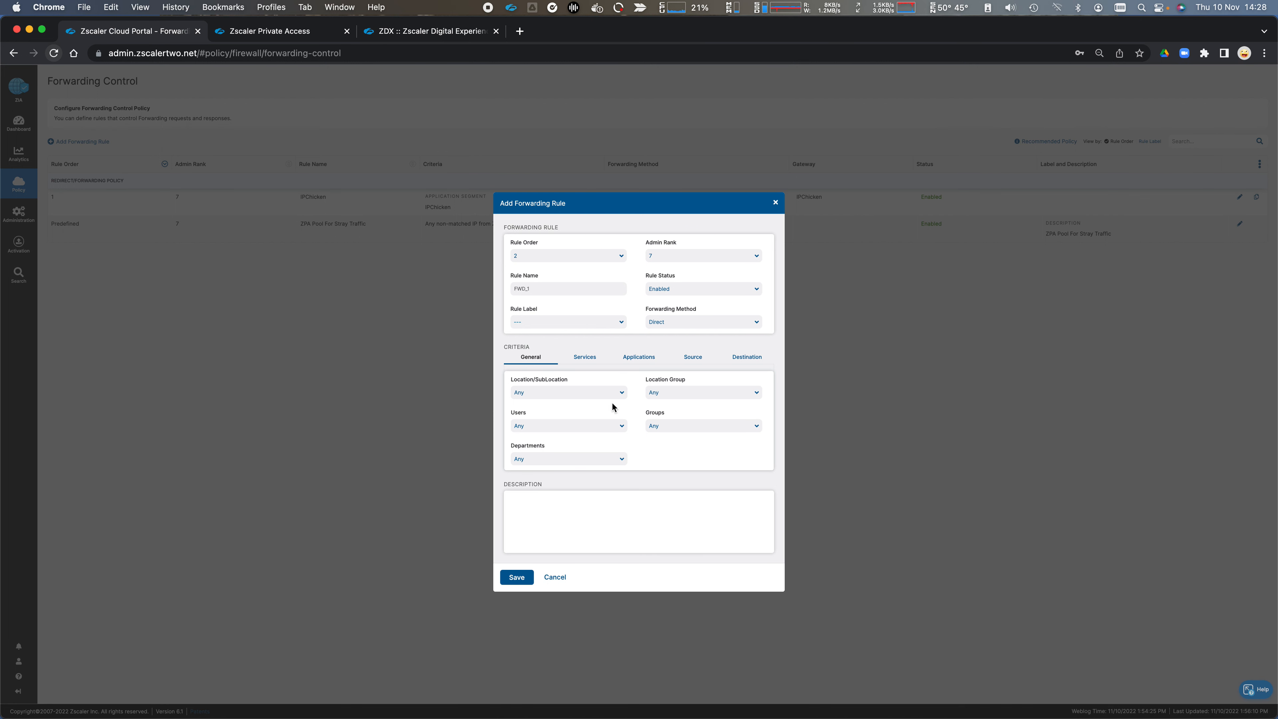
Step: Look through the forwarding rule's services, applications, source and destination criteria, and close the form without saving
left_click(592, 366)
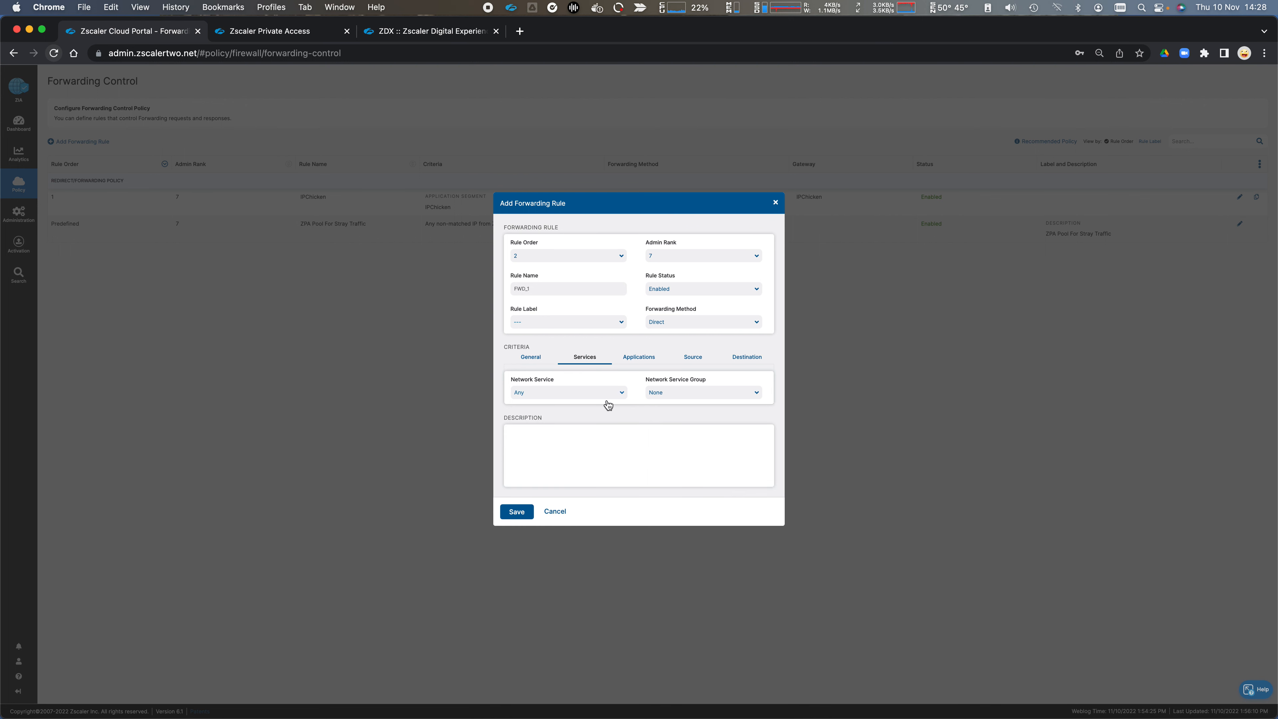
left_click(632, 360)
left_click(695, 359)
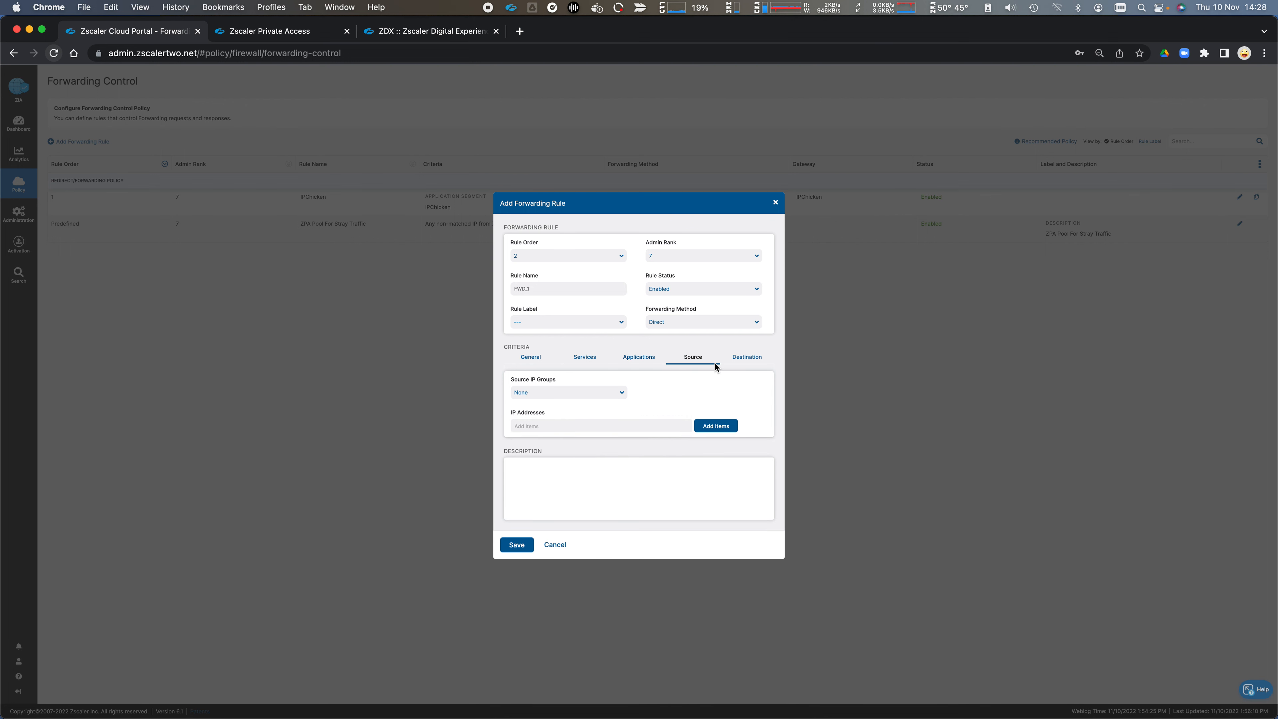
left_click(742, 359)
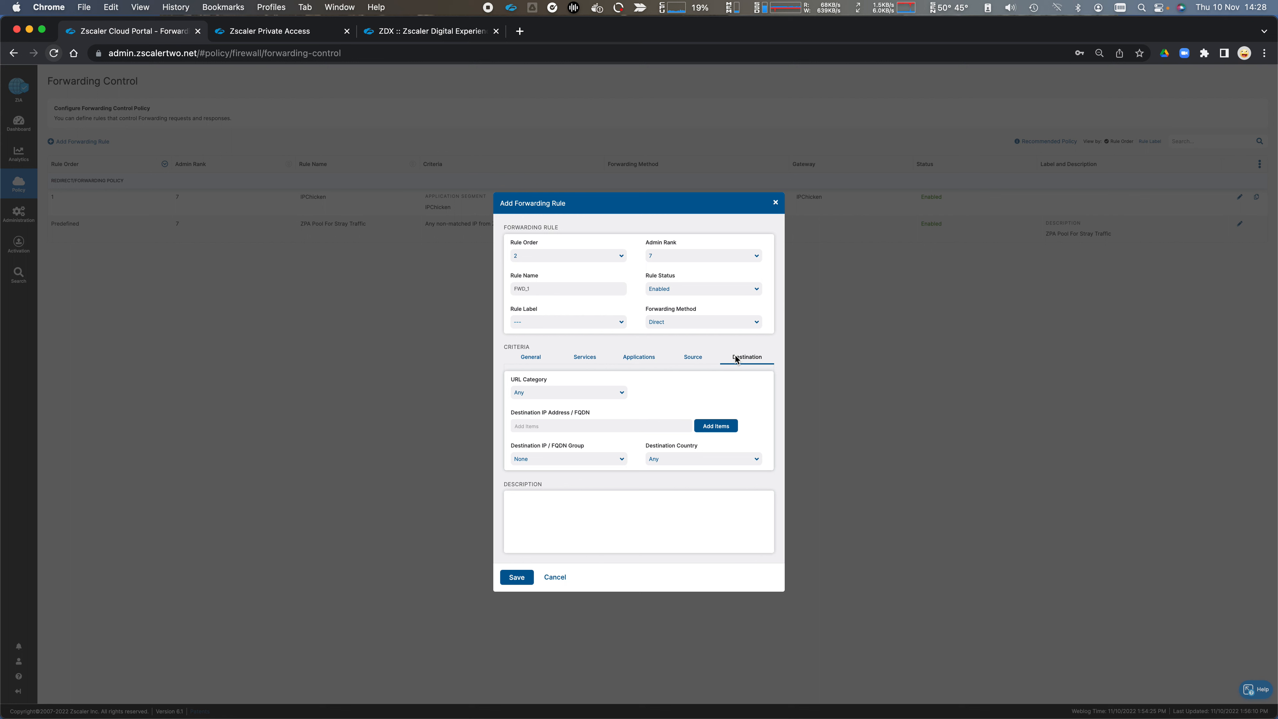
left_click(575, 459)
left_click(575, 459)
left_click(776, 203)
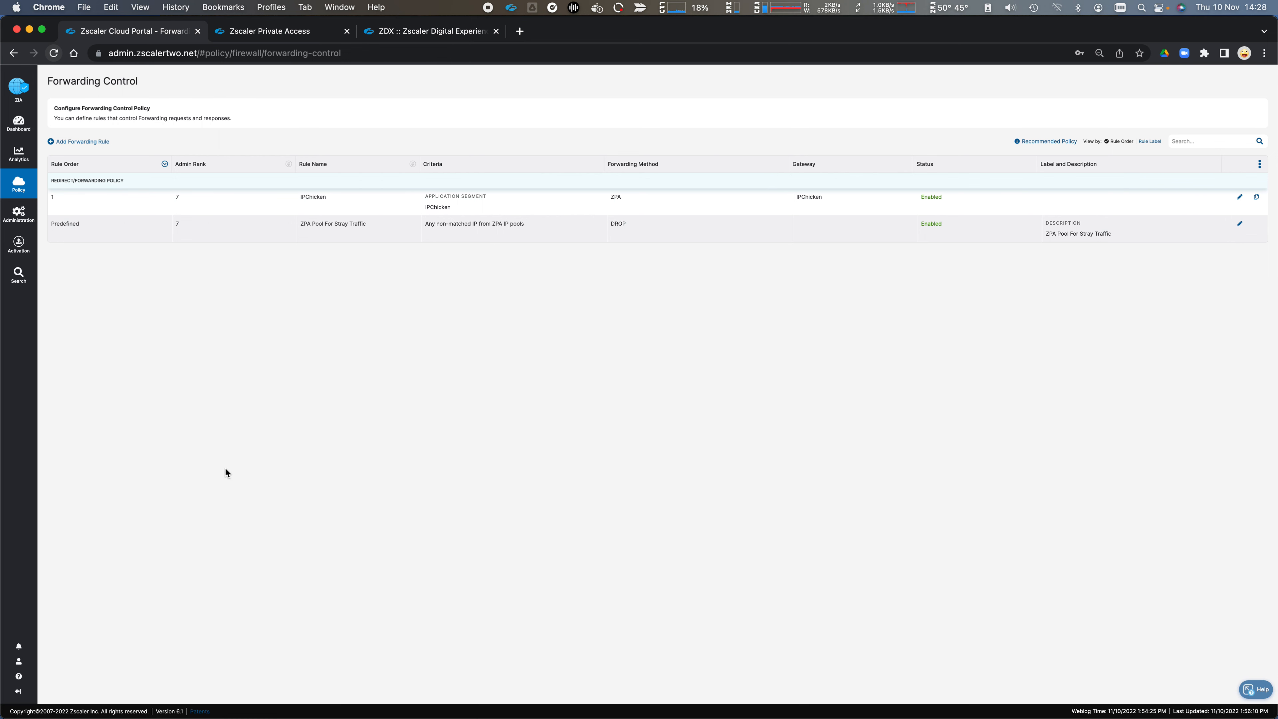
Step: Start a new forwarding rule and look through its services, application service groups, source and destination criteria
left_click(93, 143)
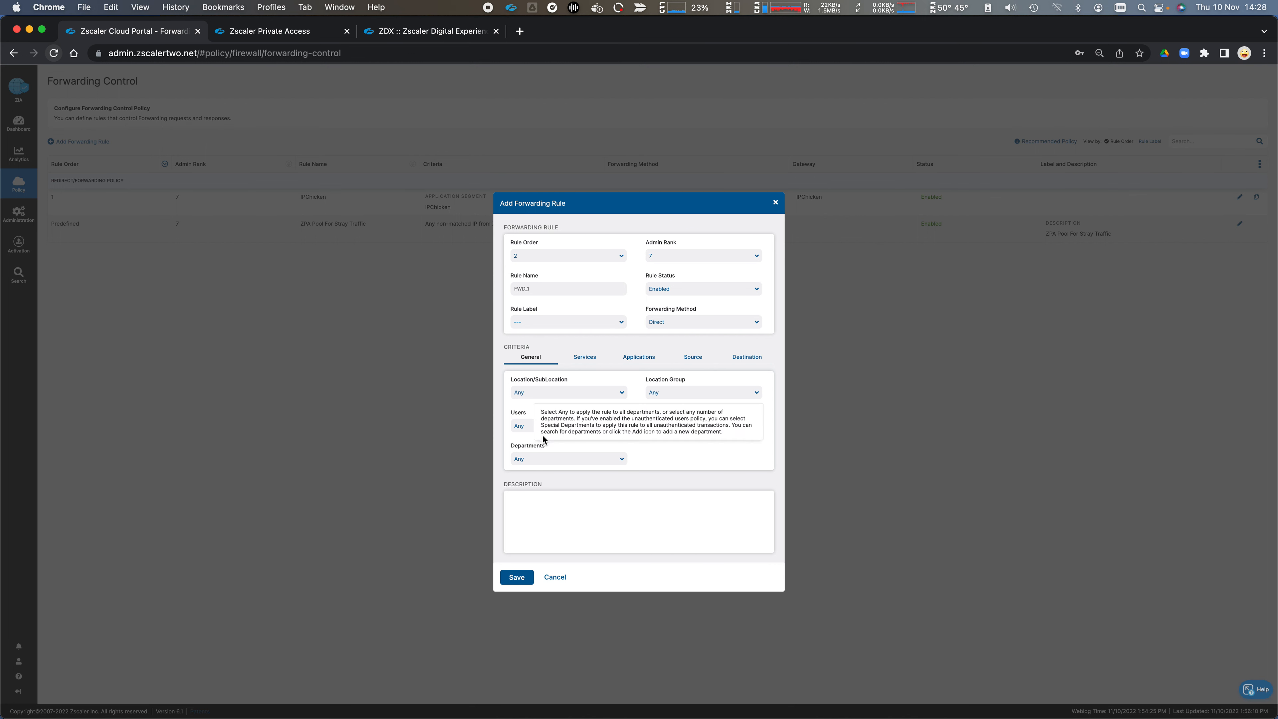
left_click(590, 358)
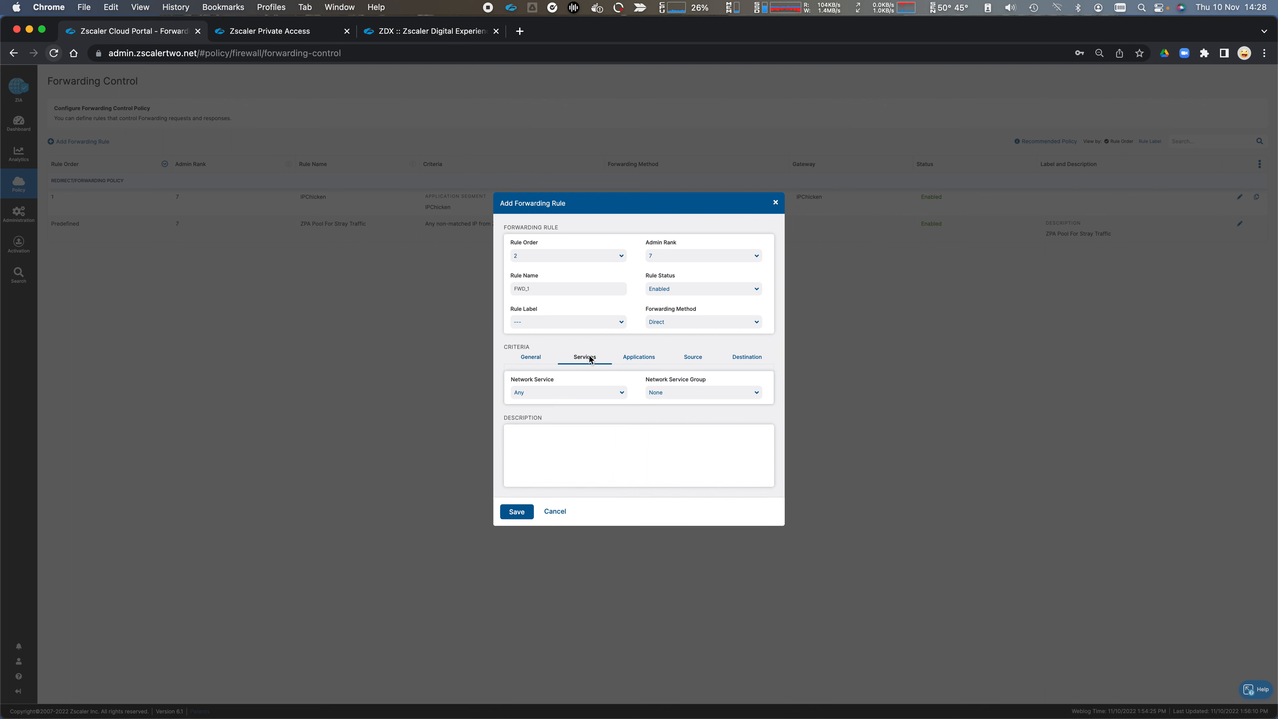
left_click(622, 393)
left_click(624, 395)
left_click(632, 359)
left_click(616, 398)
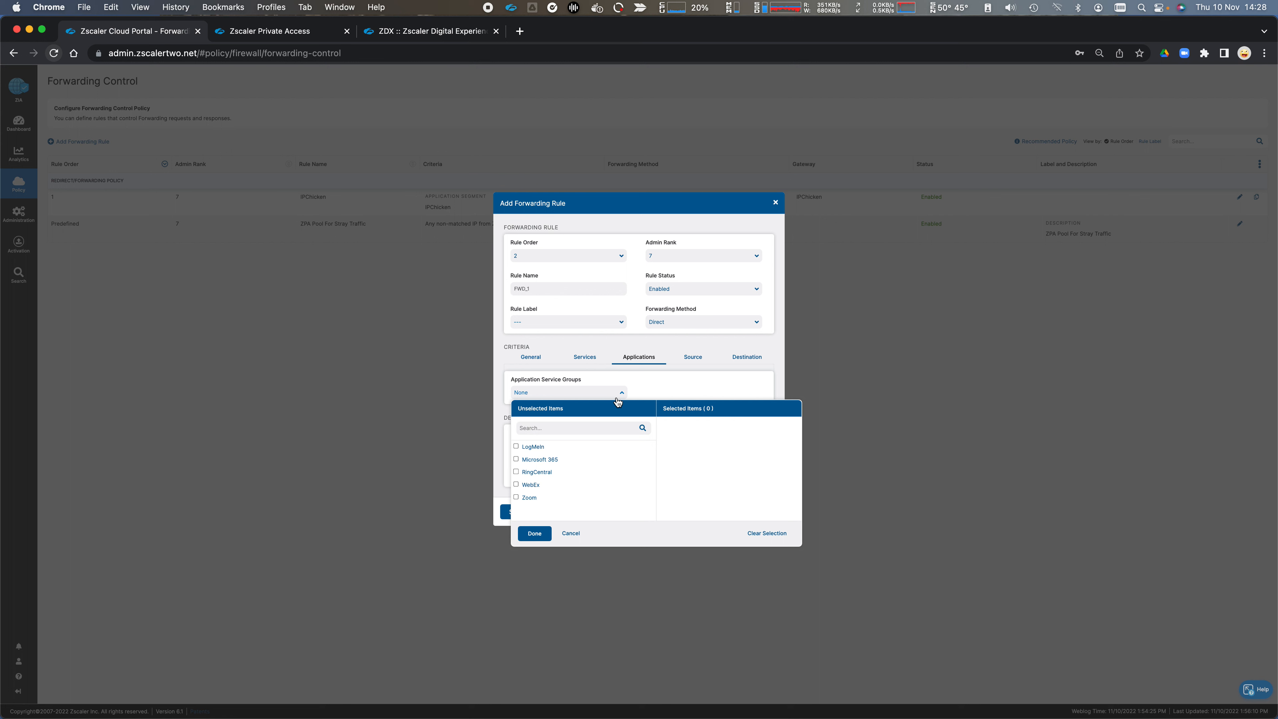
left_click(618, 401)
left_click(694, 359)
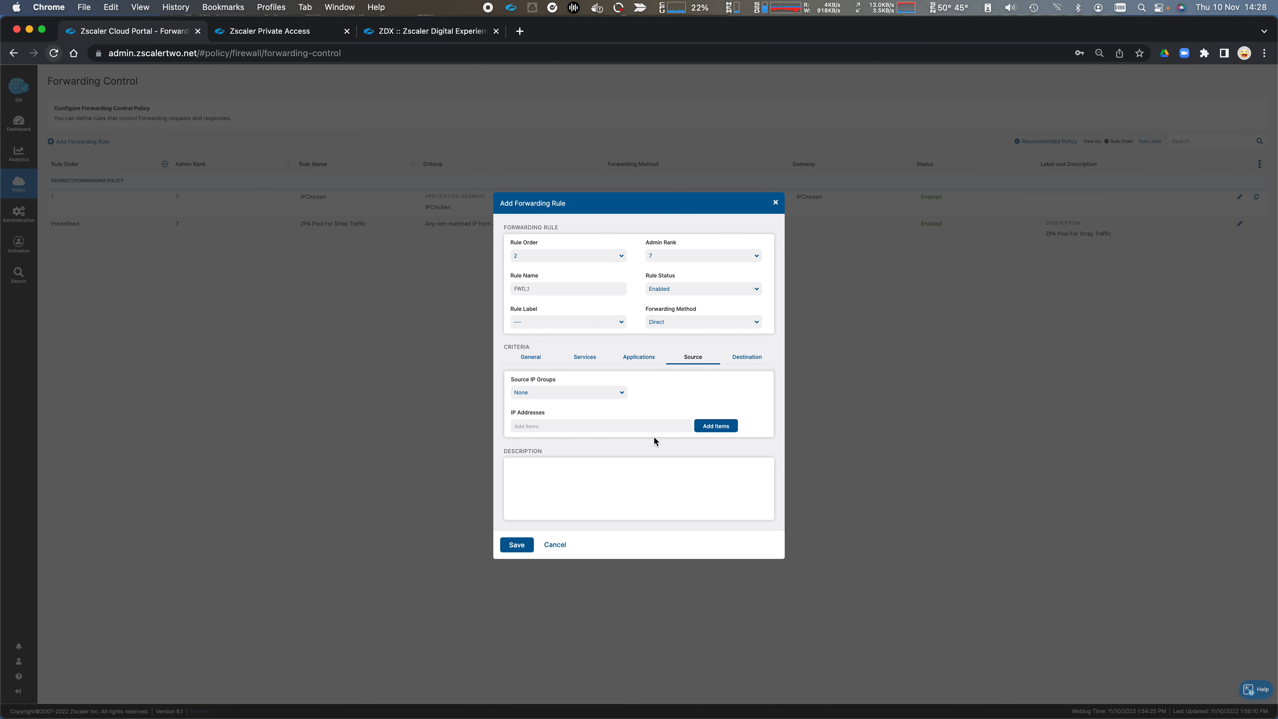
left_click(748, 360)
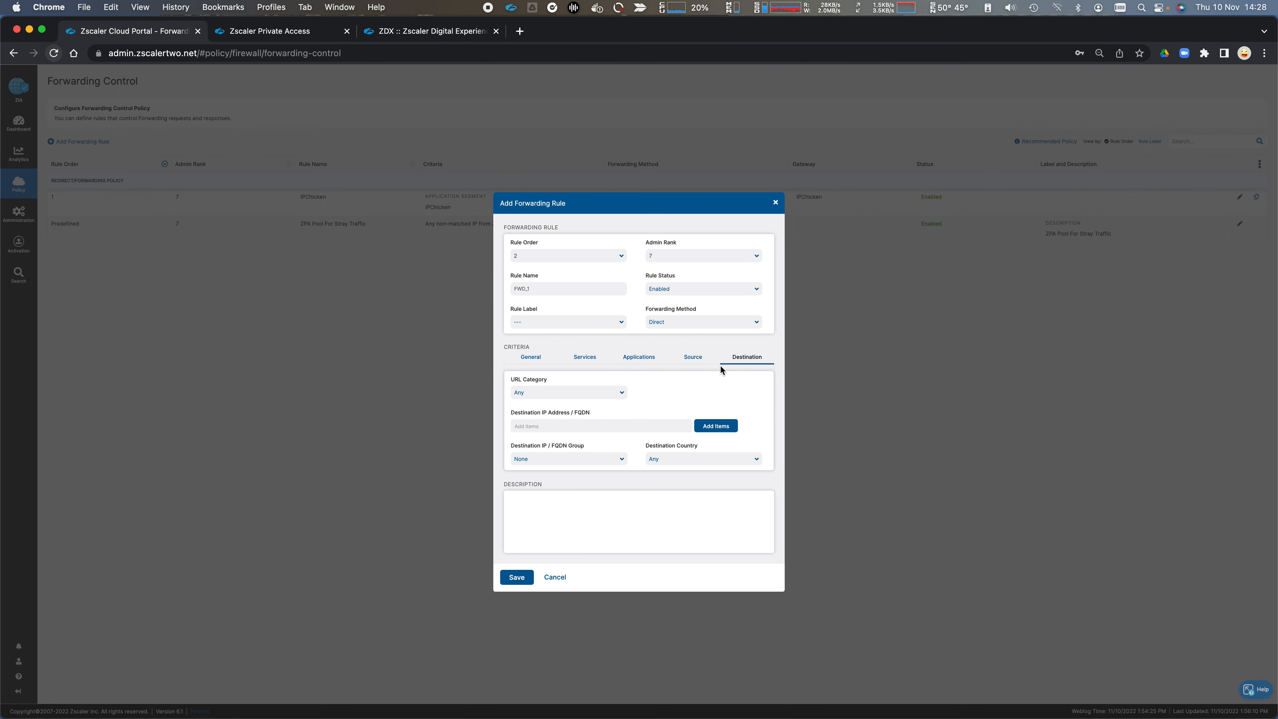
Step: Try Proxy Chaining as the rule's forwarding method and check which proxy gateways can be chosen
left_click(701, 323)
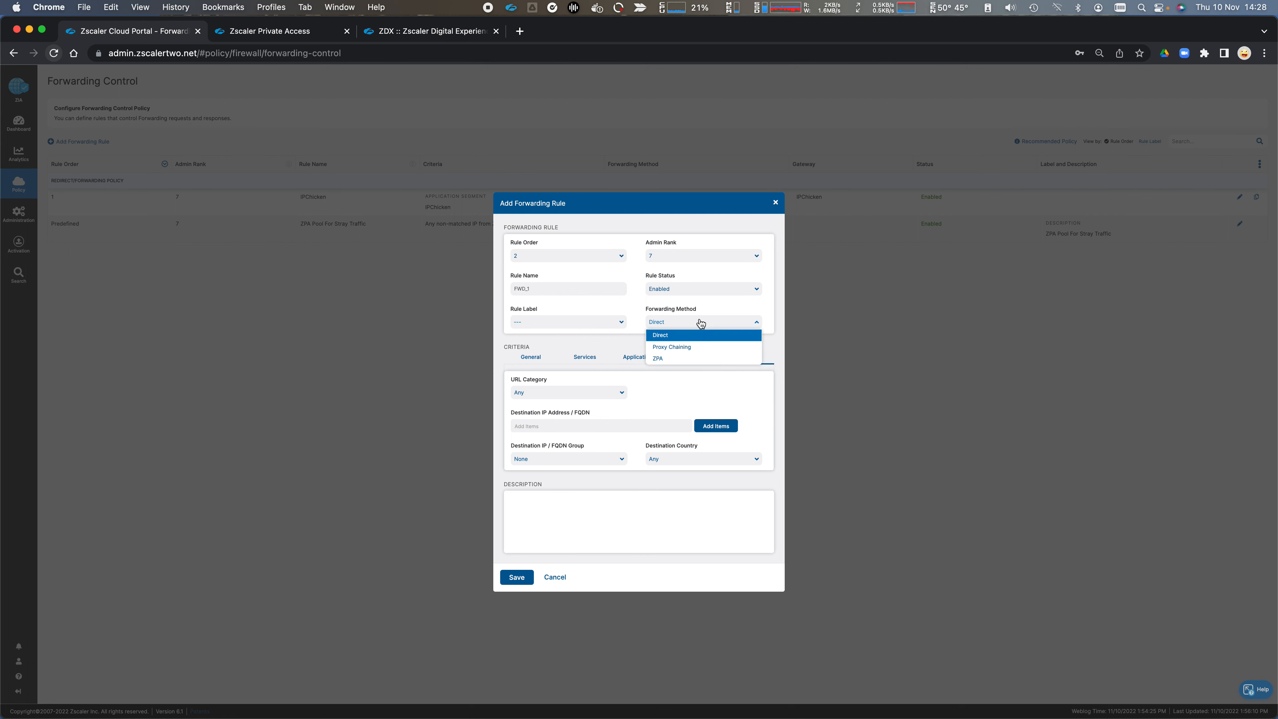
left_click(700, 346)
left_click(620, 522)
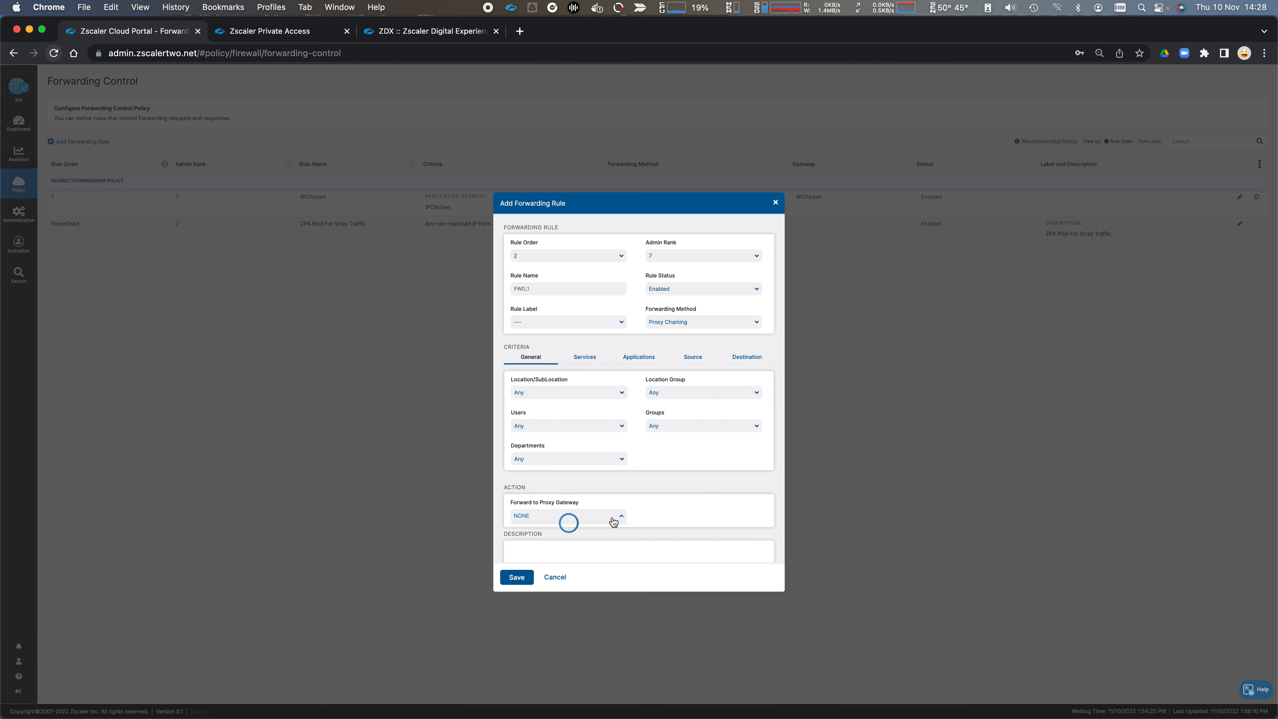
left_click(658, 516)
Step: Set the rule's forwarding method to ZPA and review its general criteria and gateway action
left_click(736, 322)
left_click(699, 359)
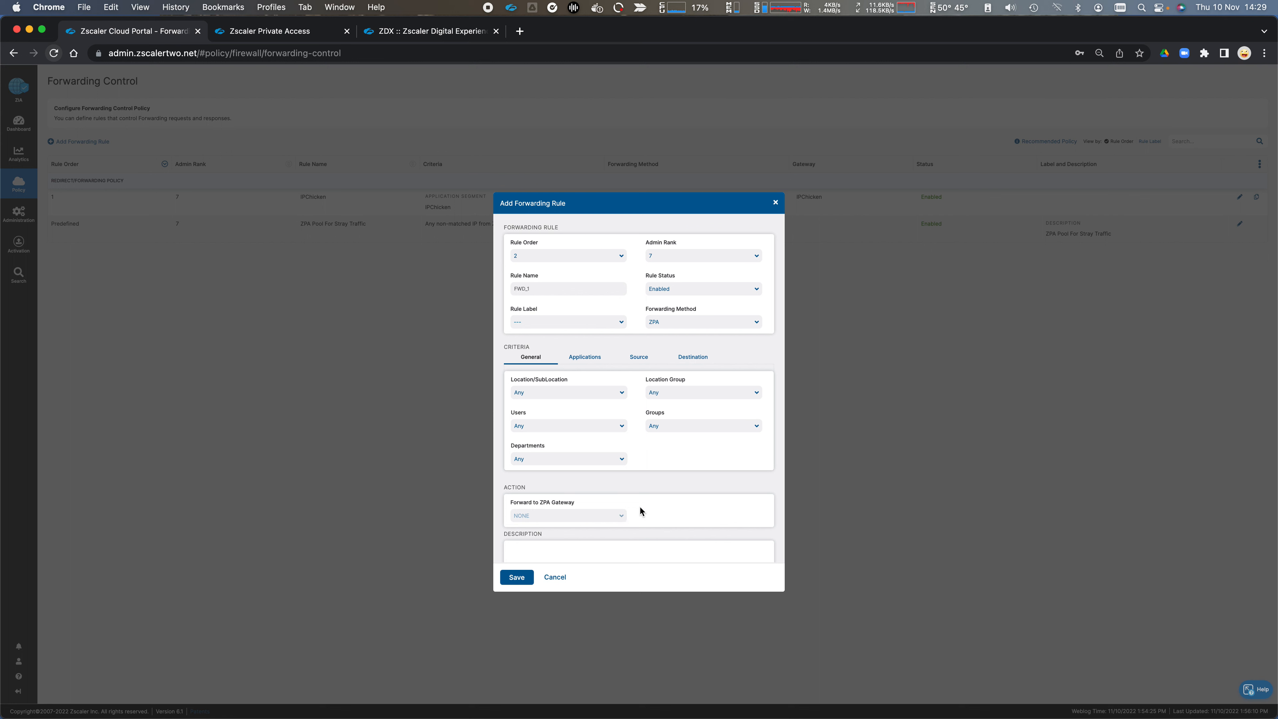
scroll(677, 485, "down", 2)
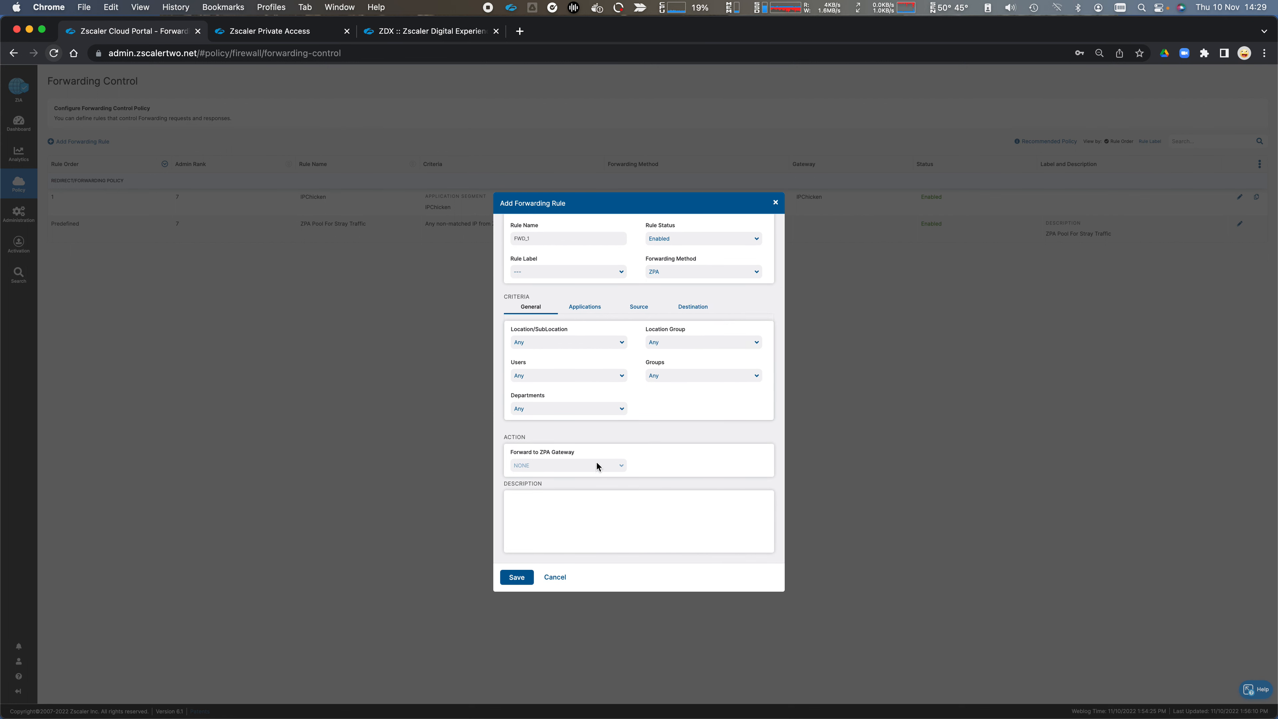
scroll(716, 327, "up", 2)
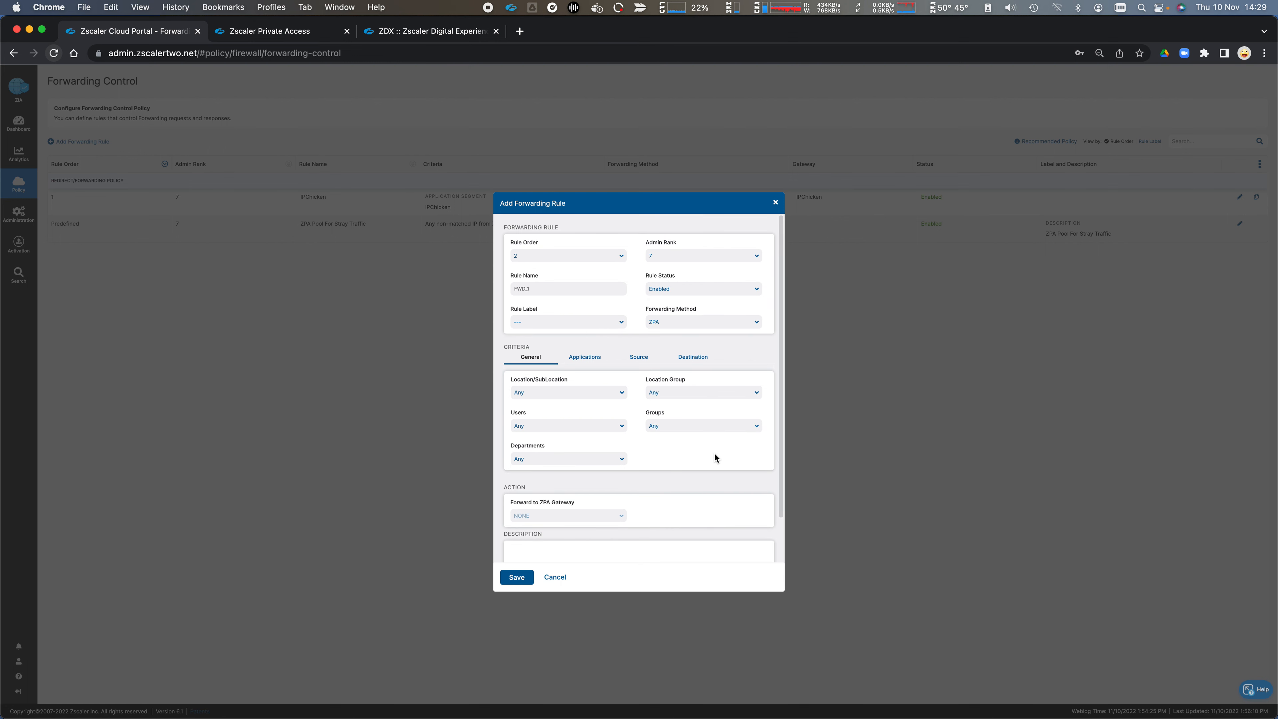
Step: Set the rule's destination application segment to IPChicken and forward it to the IPChicken ZPA gateway
left_click(694, 362)
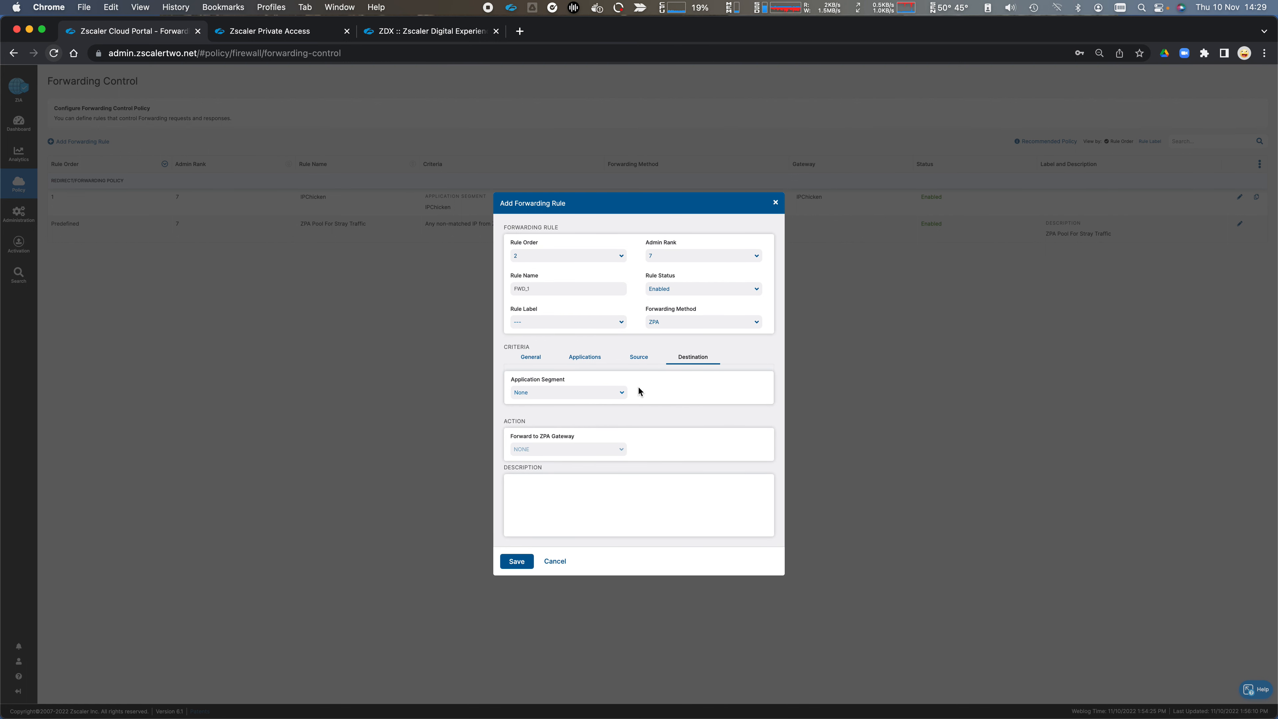
left_click(622, 395)
left_click(528, 447)
left_click(669, 393)
left_click(622, 449)
left_click(594, 463)
left_click(556, 561)
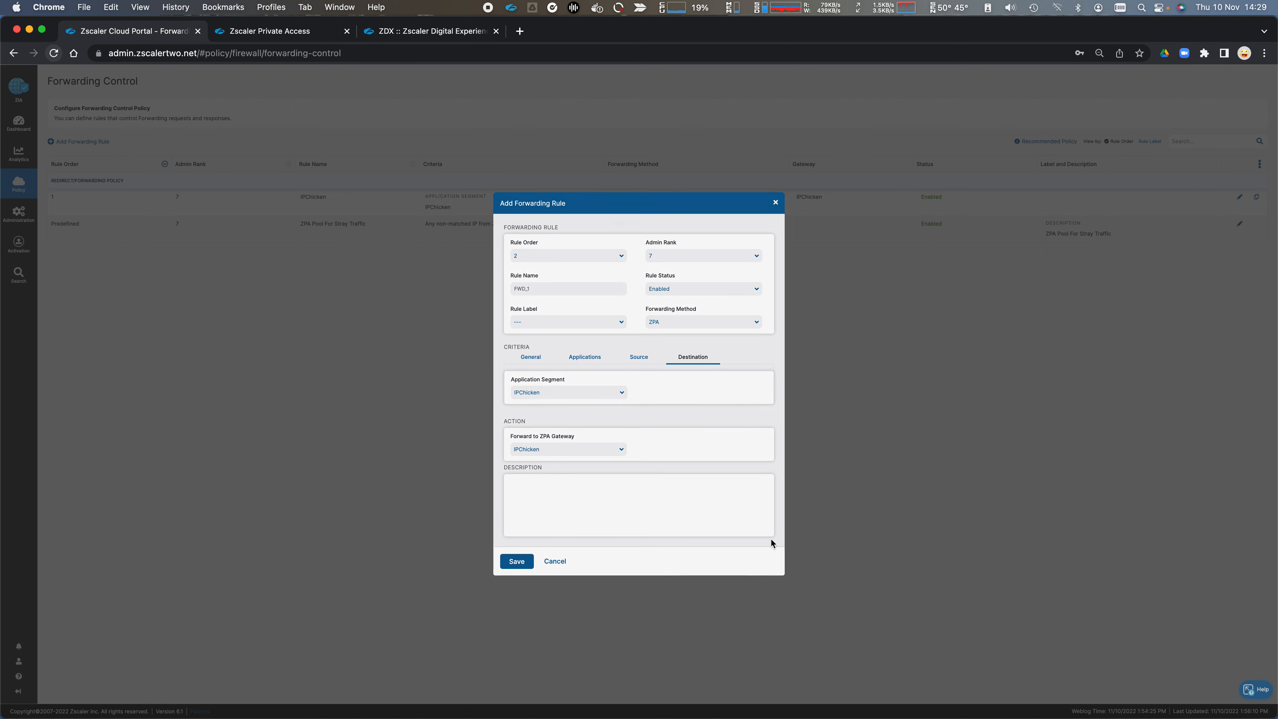